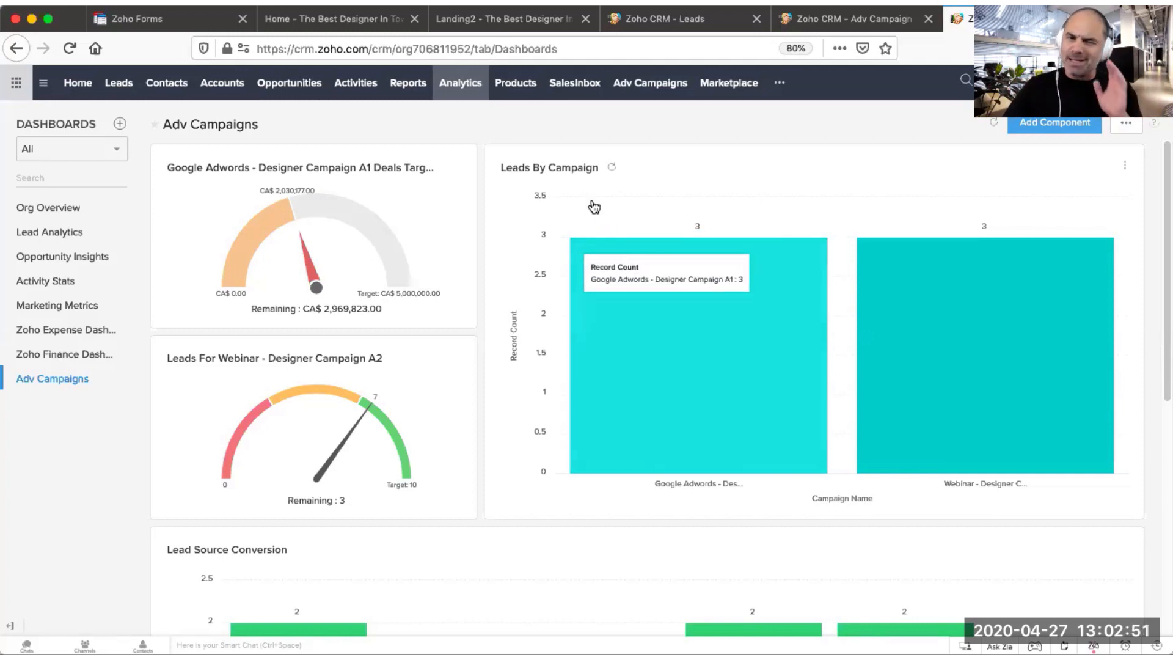
Step: Open the Opportunities From Campaigns report in the Adv Campaigns reports folder
{"action": "left_click", "coordinate": [425, 89]}
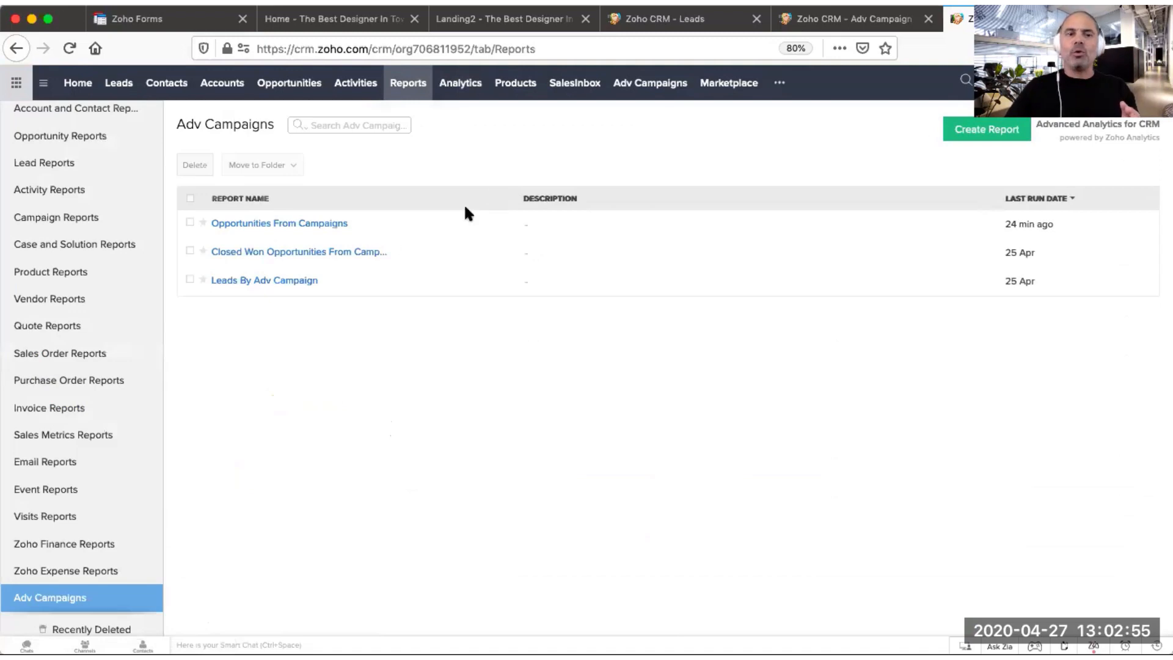
{"action": "left_click", "coordinate": [328, 231]}
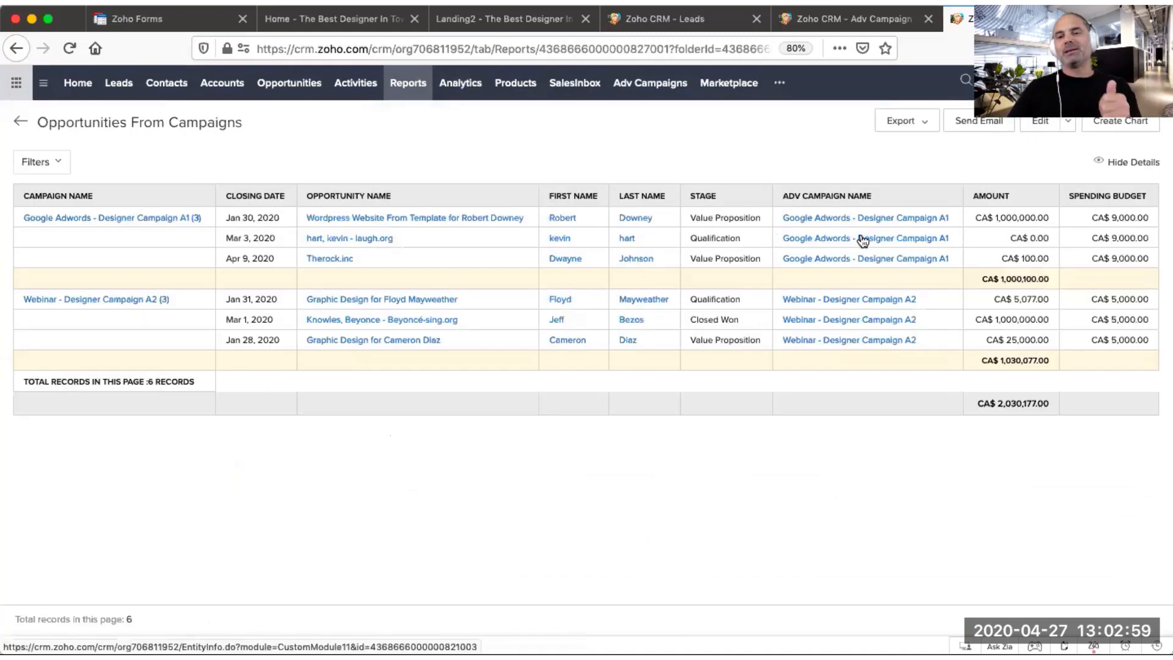
Step: Examine the spending budget and amount totals for each campaign in the report
{"action": "left_click_drag", "start_coordinate": [1090, 219], "coordinate": [1154, 220]}
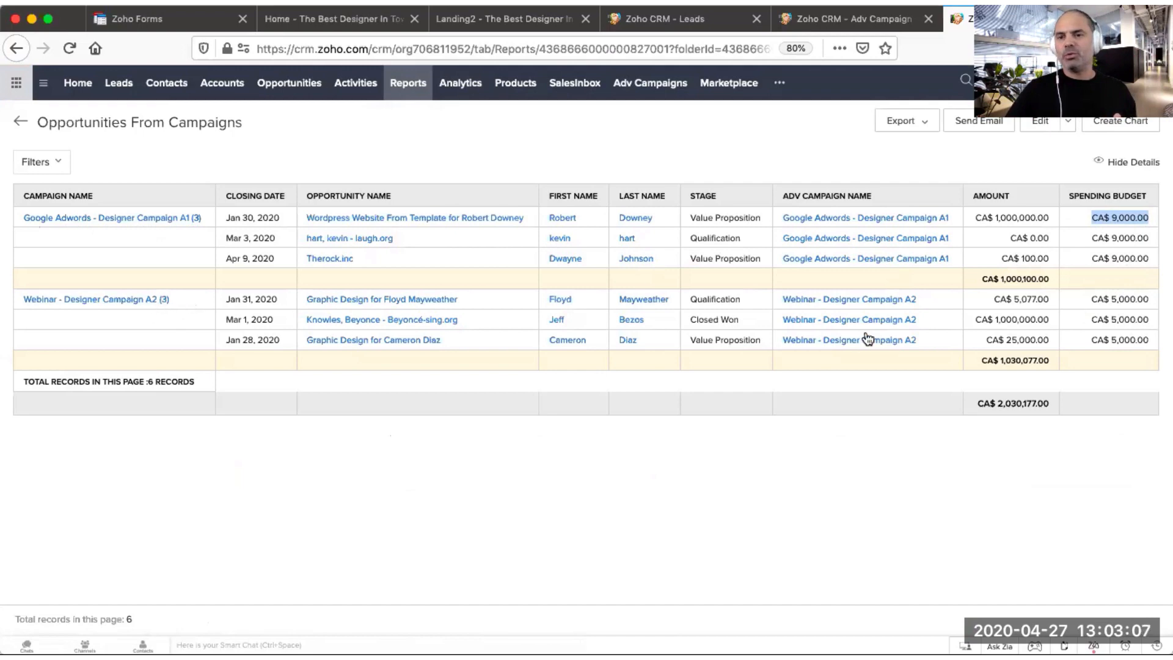
{"action": "left_click", "coordinate": [1094, 229]}
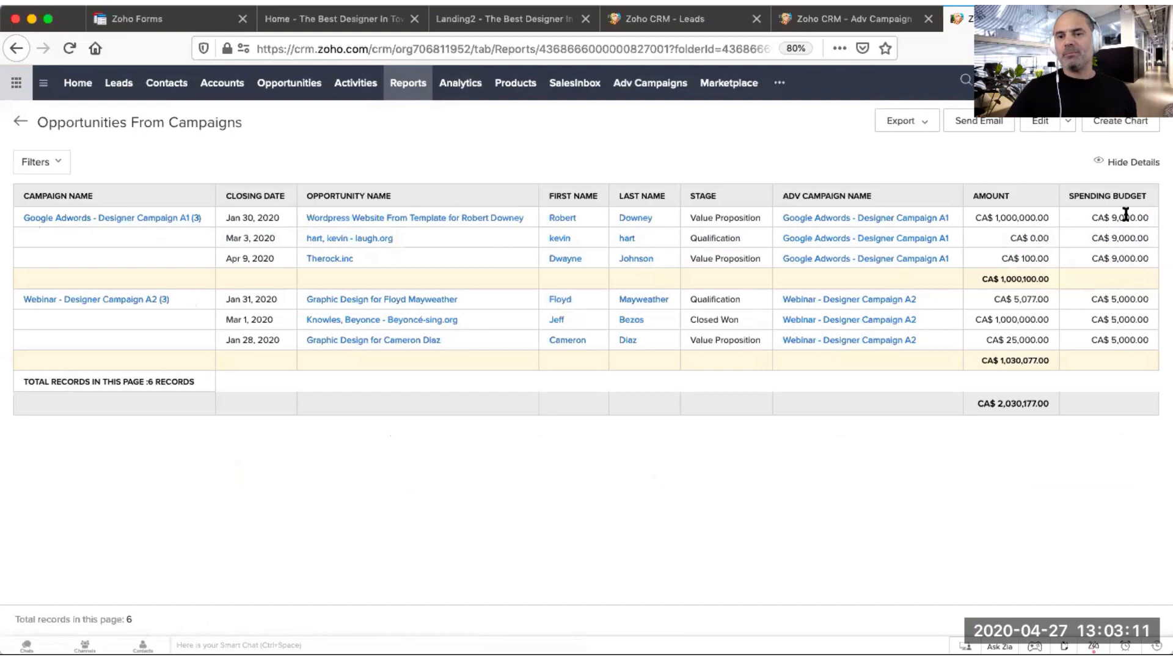
{"action": "left_click_drag", "start_coordinate": [979, 280], "coordinate": [1055, 282]}
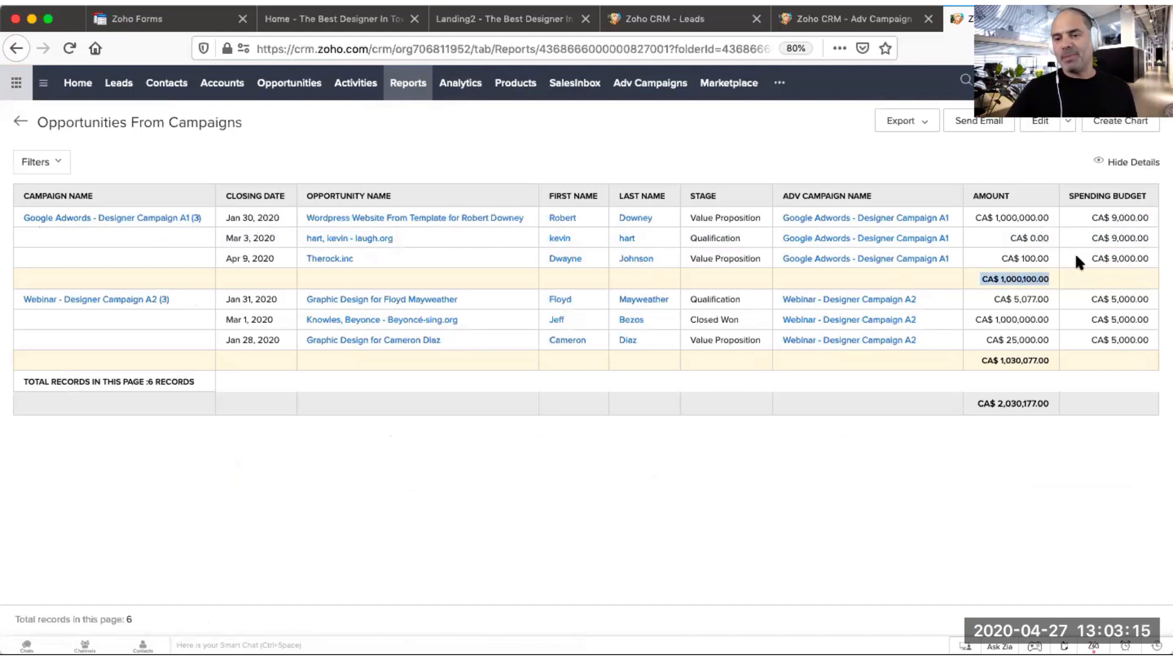
{"action": "left_click", "coordinate": [1061, 282]}
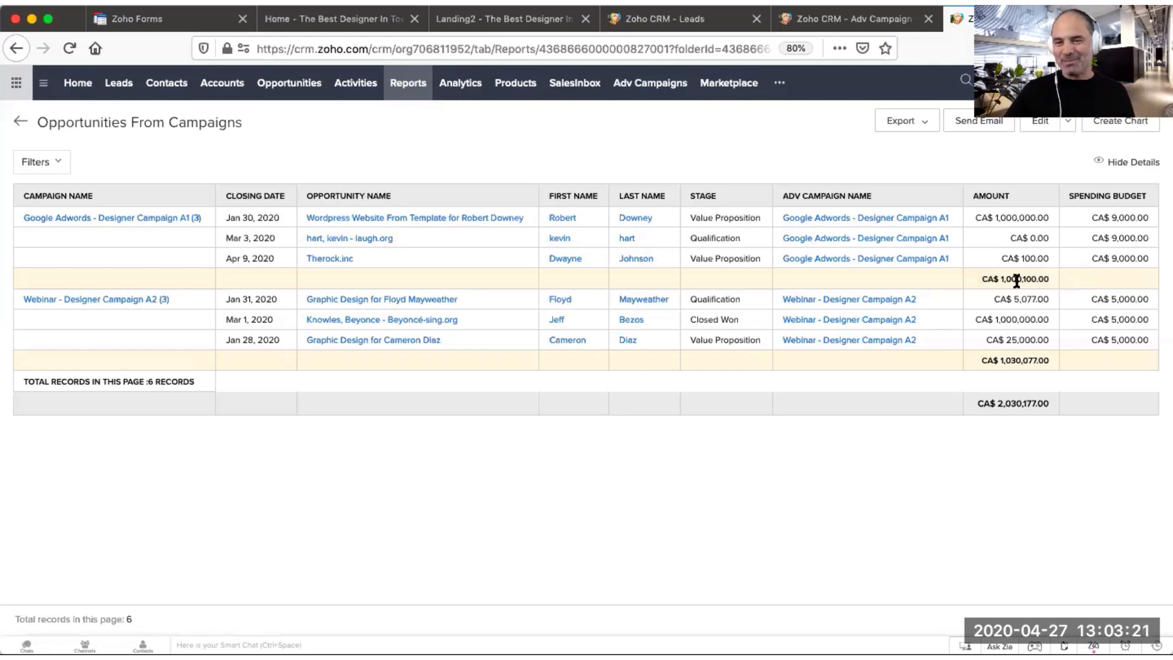
{"action": "triple_click", "coordinate": [1017, 280]}
{"action": "left_click", "coordinate": [1061, 294]}
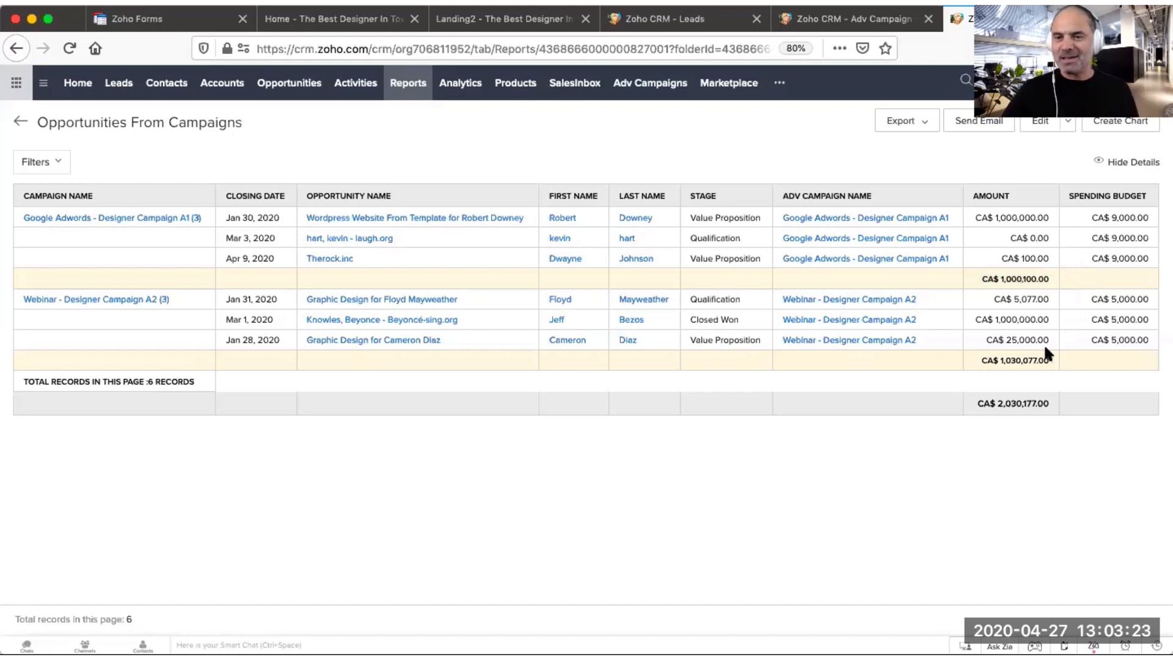
{"action": "left_click_drag", "start_coordinate": [1093, 301], "coordinate": [1135, 323]}
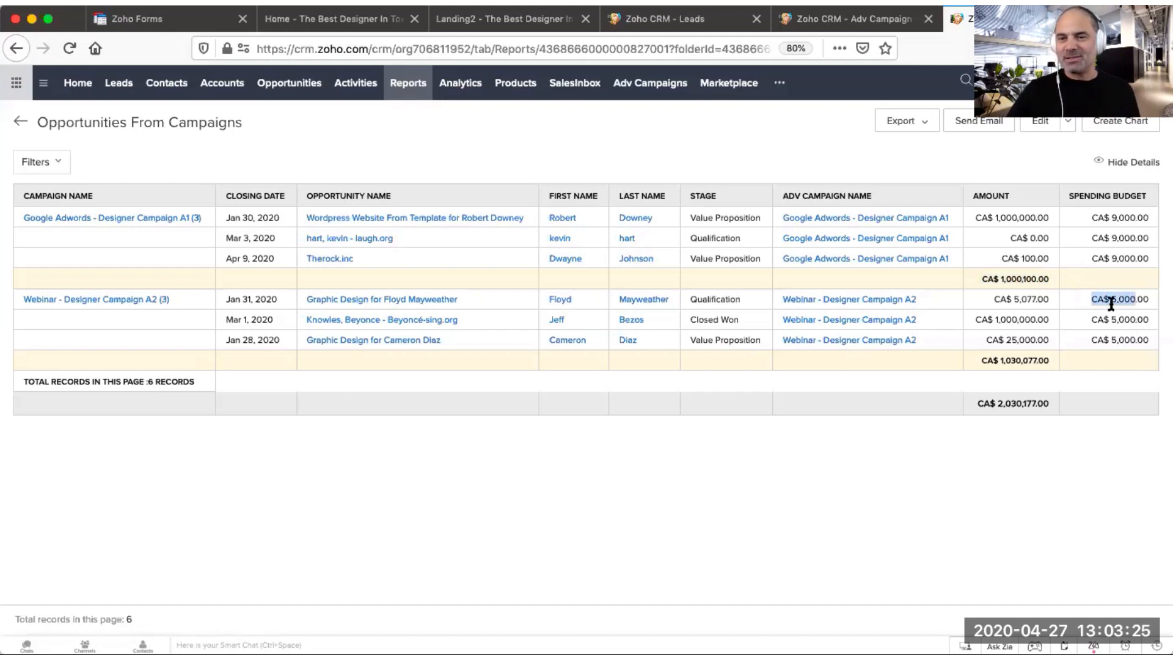
{"action": "left_click", "coordinate": [1110, 304]}
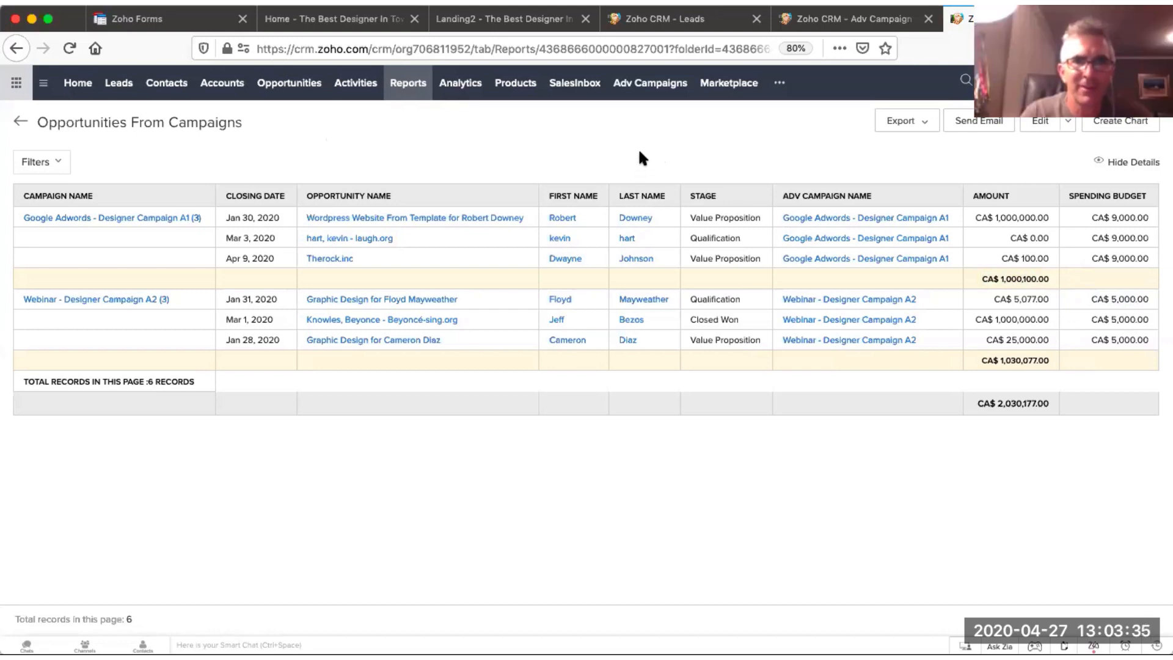
Step: Look over the campaign forms listed in Zoho Forms
{"action": "left_click", "coordinate": [165, 19]}
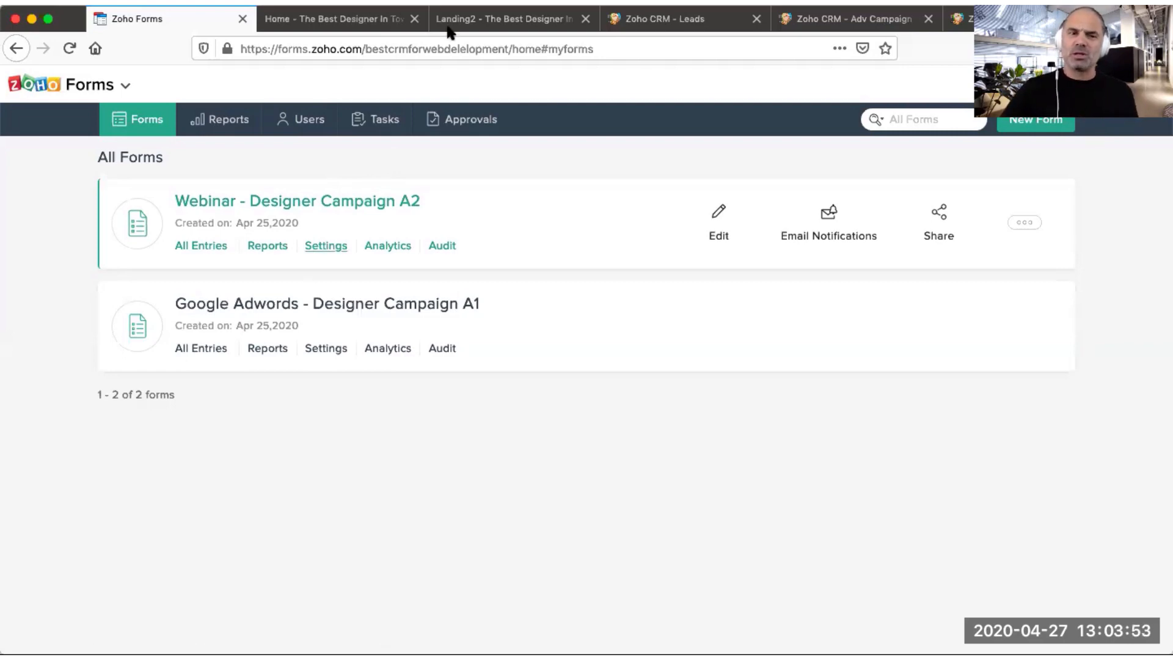
{"action": "left_click", "coordinate": [362, 54]}
{"action": "left_click", "coordinate": [969, 180]}
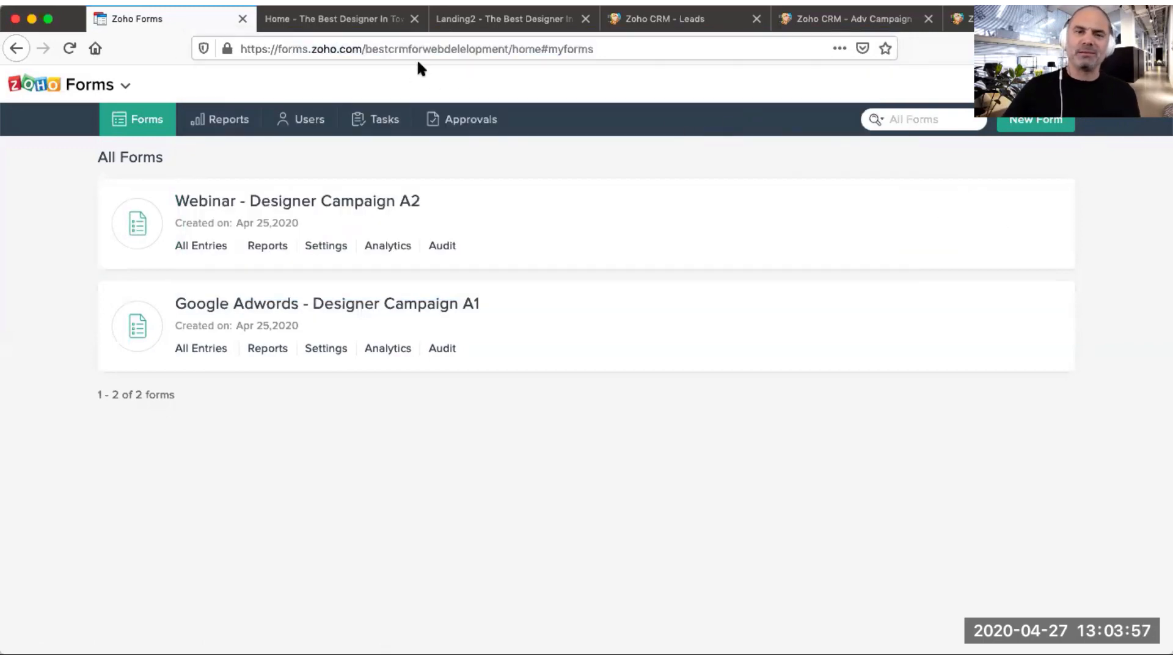
Step: Open the Webforms section of the CRM Setup page from the Leads module
{"action": "left_click", "coordinate": [707, 22]}
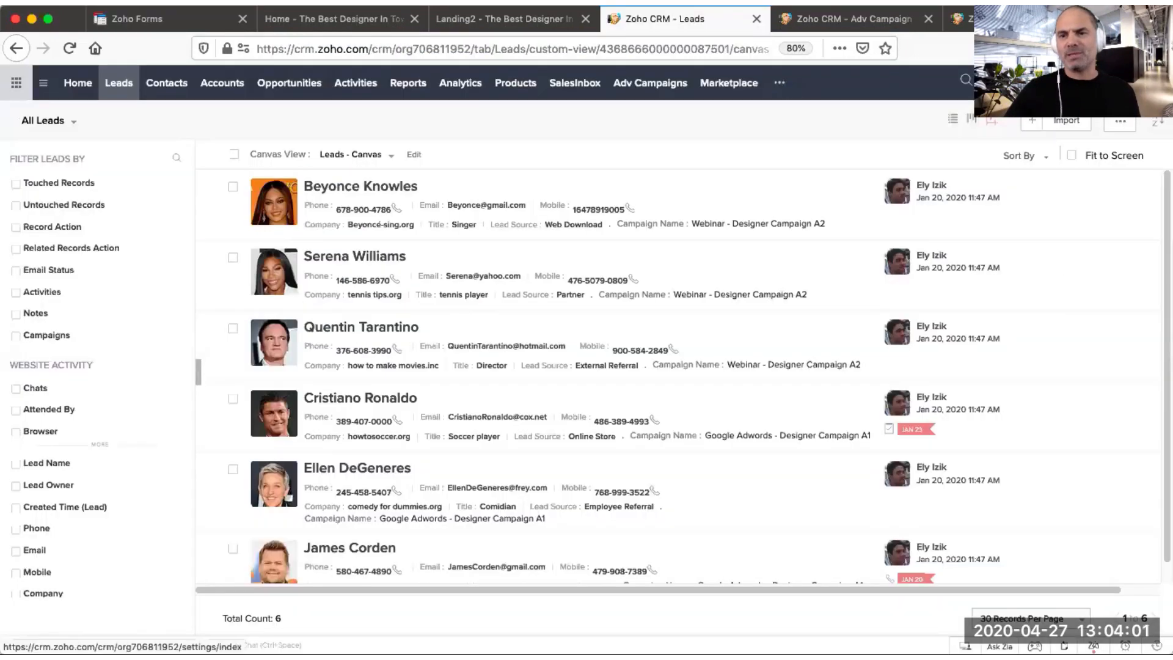
{"action": "left_click", "coordinate": [1117, 82]}
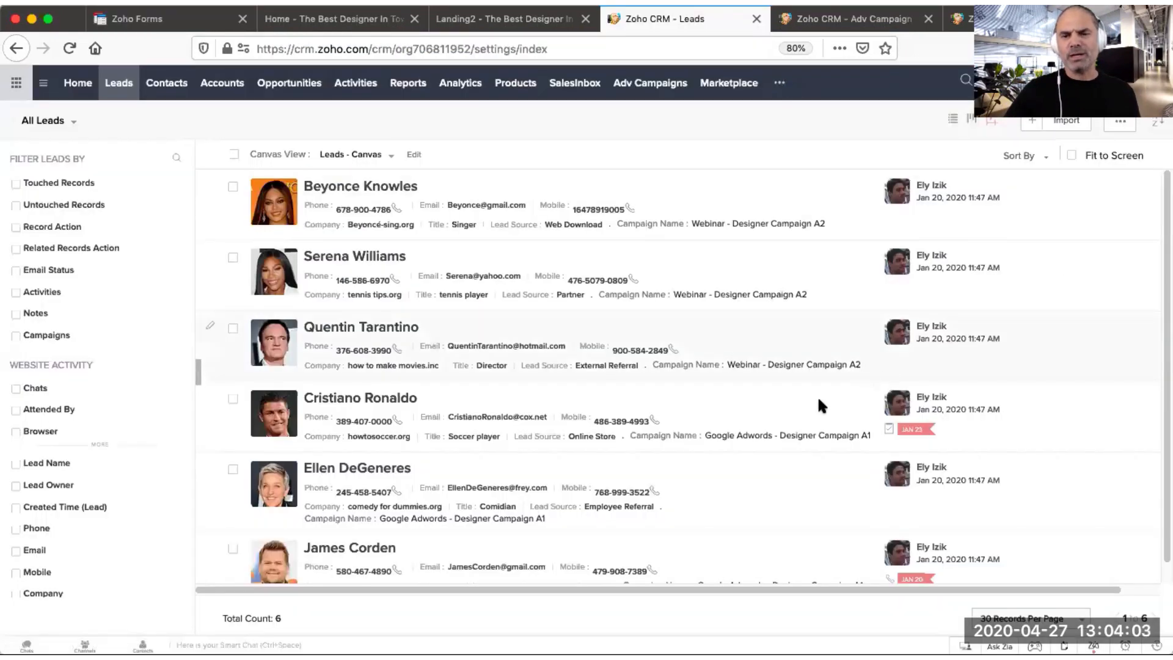
{"action": "scroll", "coordinate": [756, 553], "scroll_direction": "down", "scroll_amount": 1}
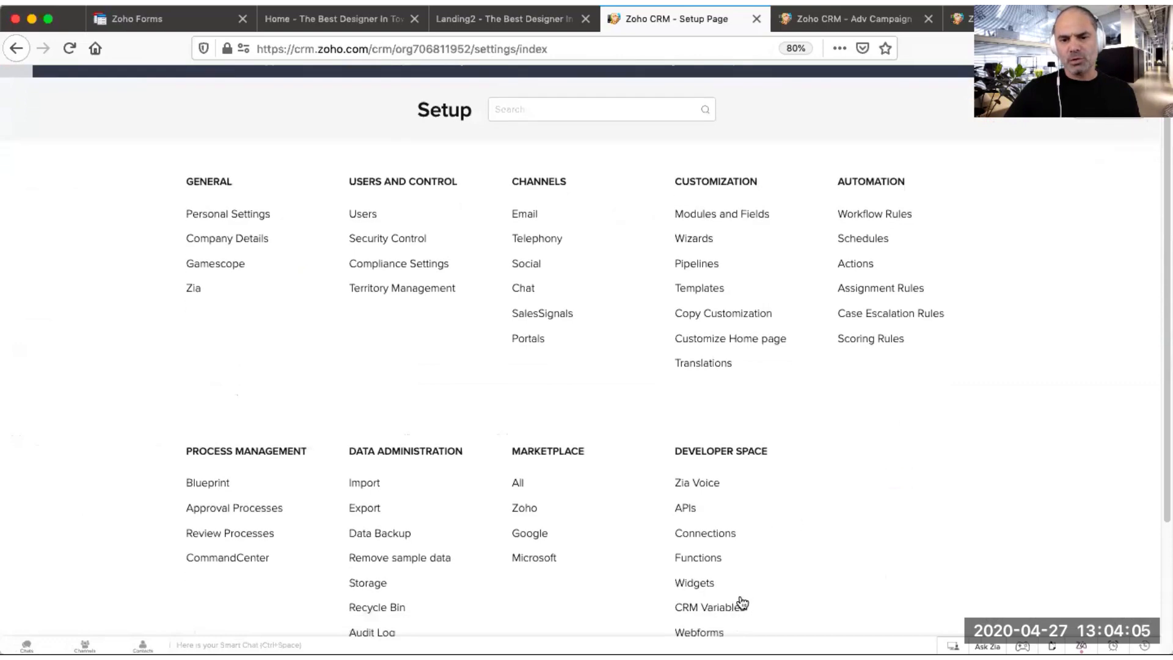
{"action": "scroll", "coordinate": [757, 576], "scroll_direction": "down", "scroll_amount": 1}
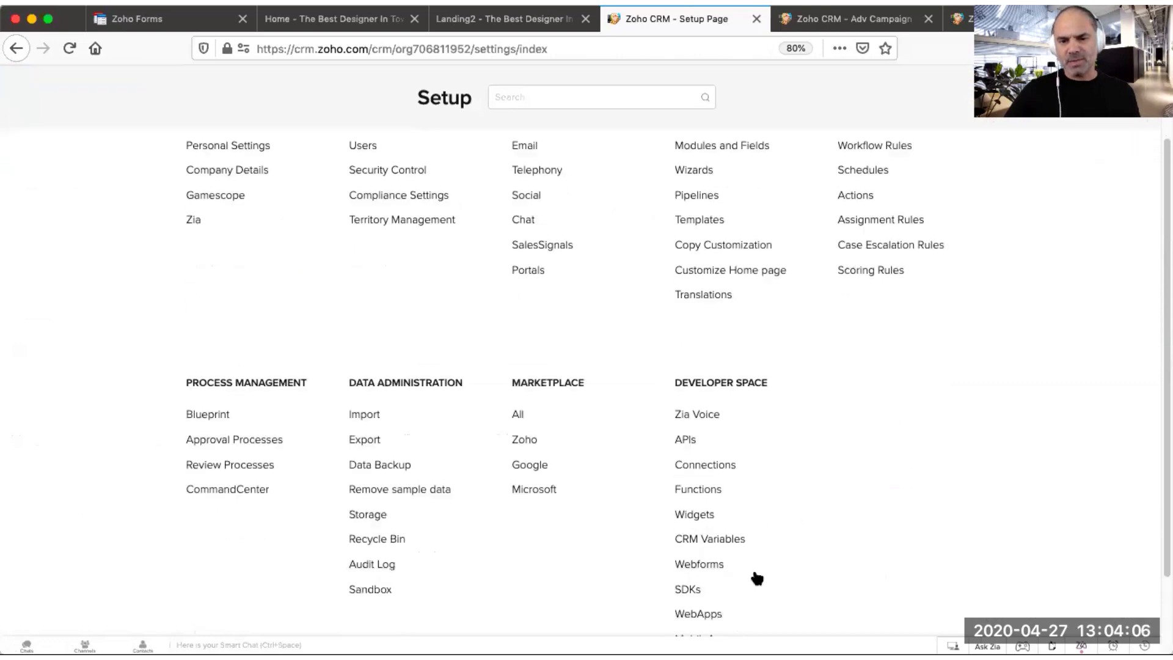
{"action": "left_click", "coordinate": [701, 569]}
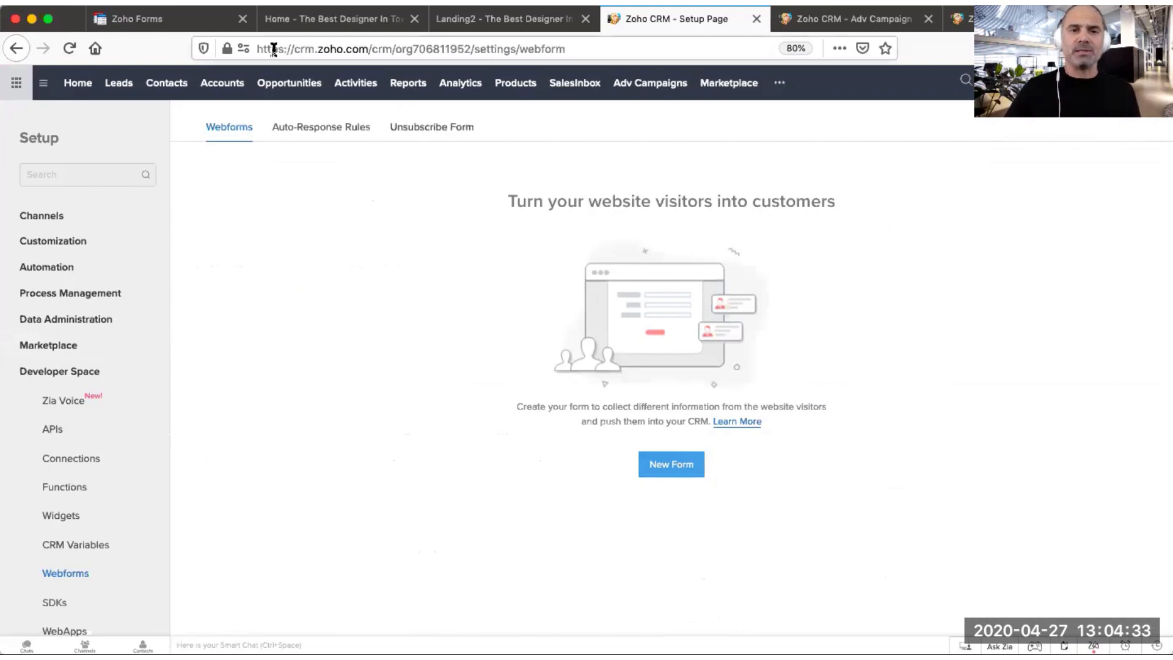
Step: Open the Webinar - Designer Campaign A2 record from the Adv Campaigns module
{"action": "left_click", "coordinate": [846, 27]}
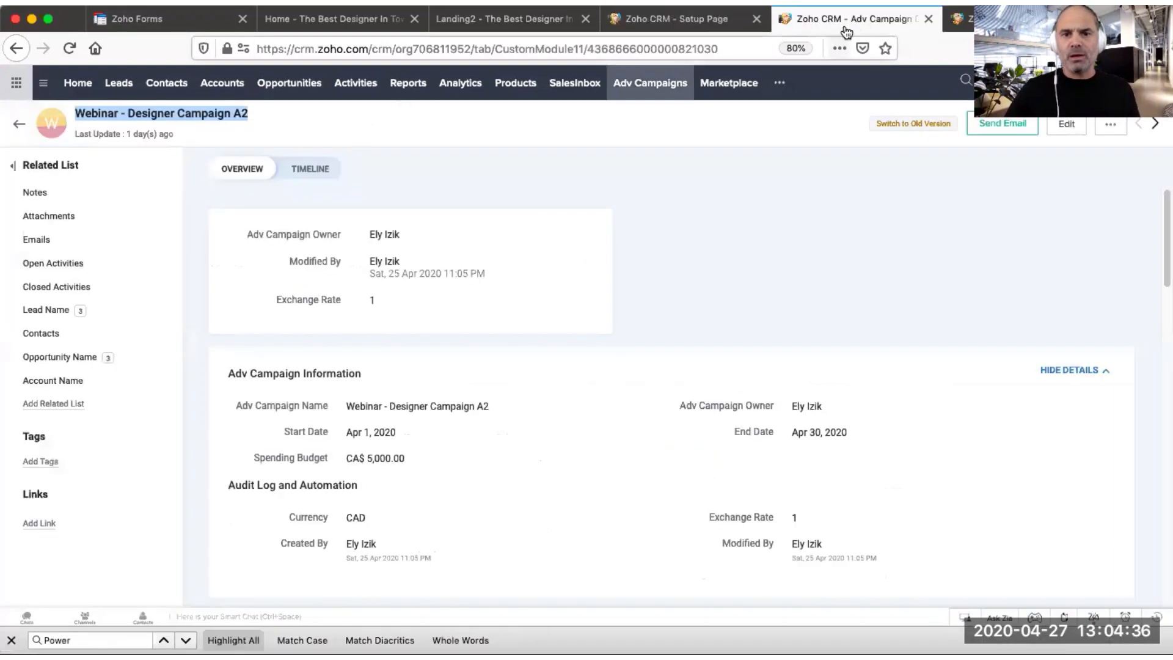
{"action": "left_click", "coordinate": [666, 91]}
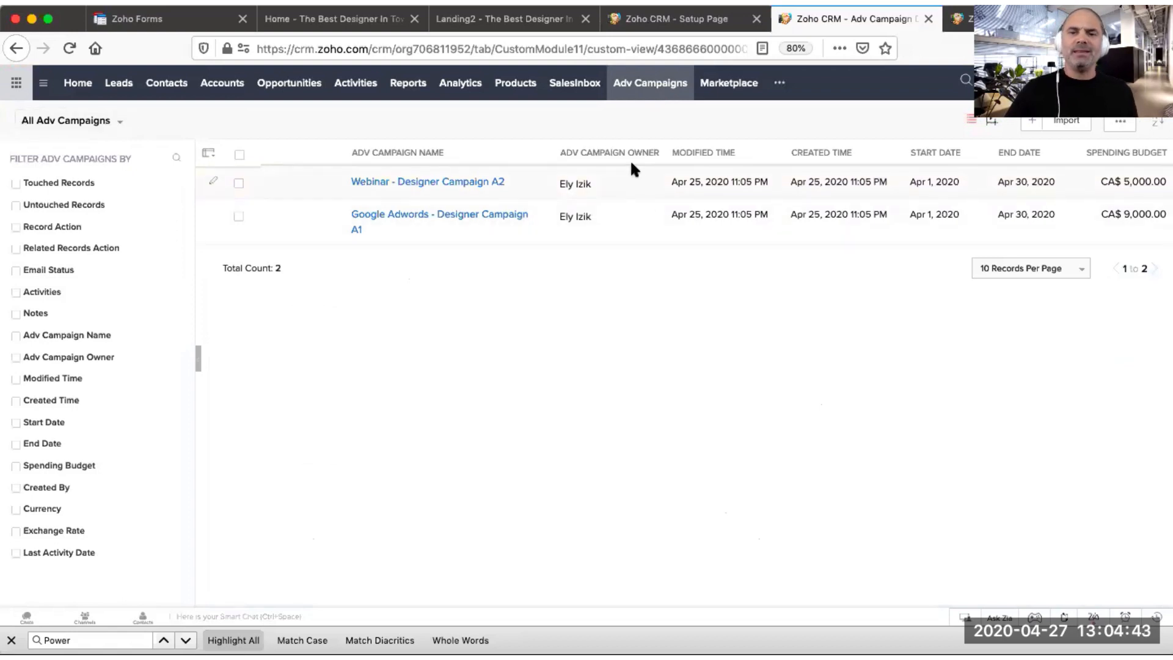
{"action": "mouse_move", "coordinate": [562, 217]}
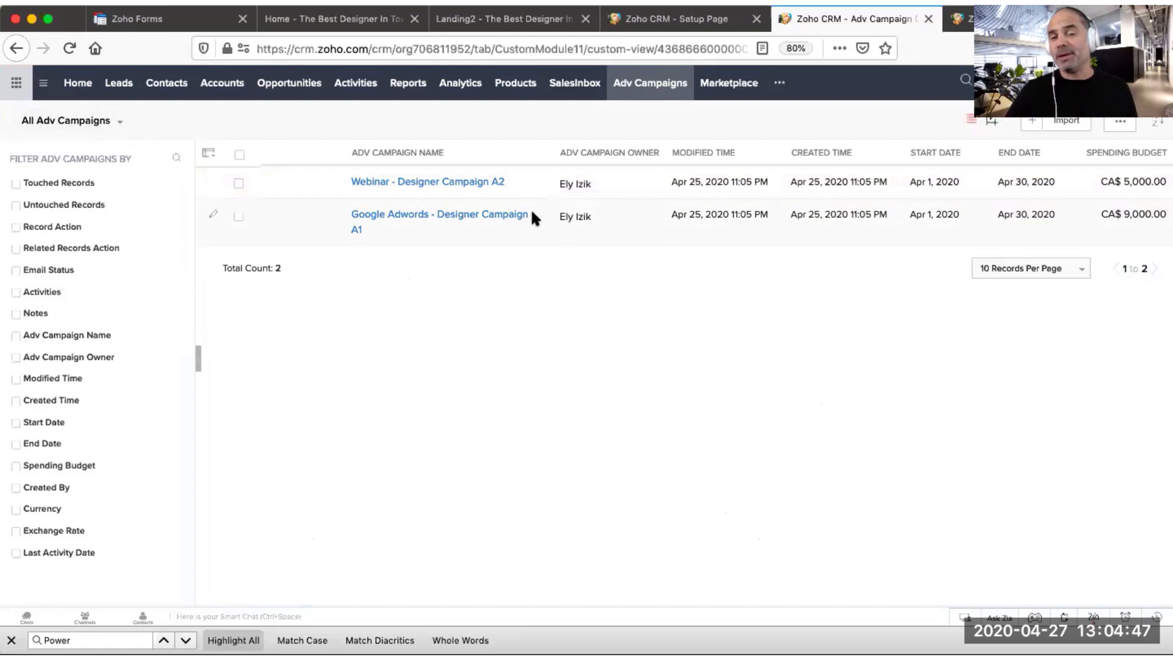
{"action": "left_click", "coordinate": [493, 184]}
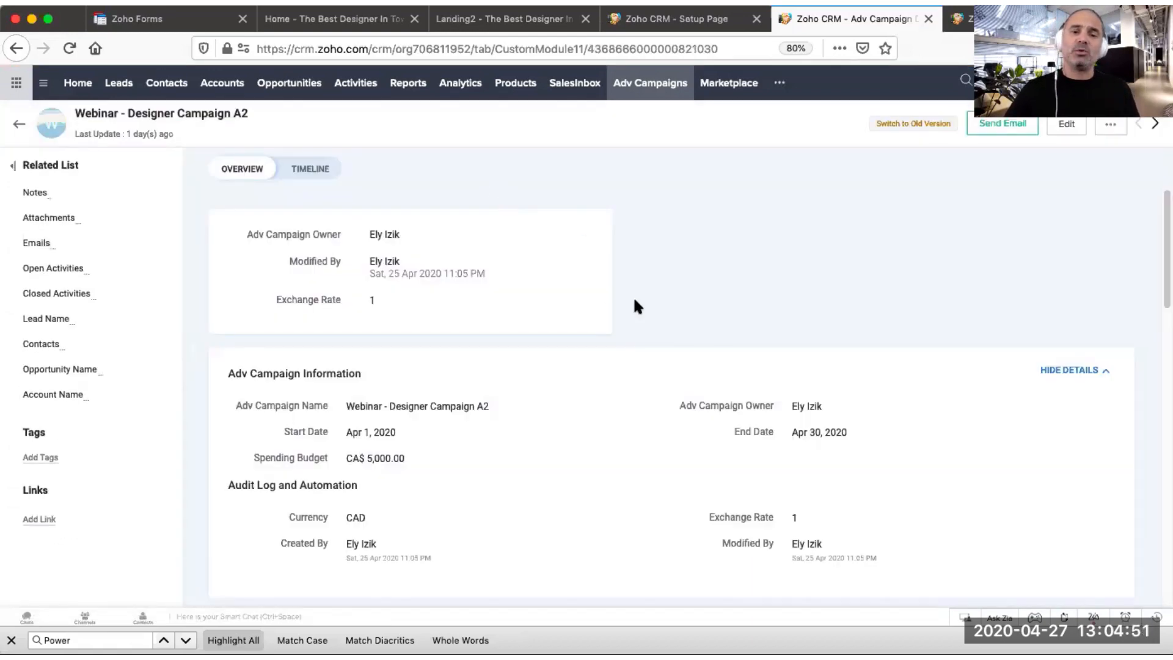
Step: Examine the campaign's name, start and end dates, and spending budget fields in its information section
{"action": "scroll", "coordinate": [673, 273], "scroll_direction": "down", "scroll_amount": 1}
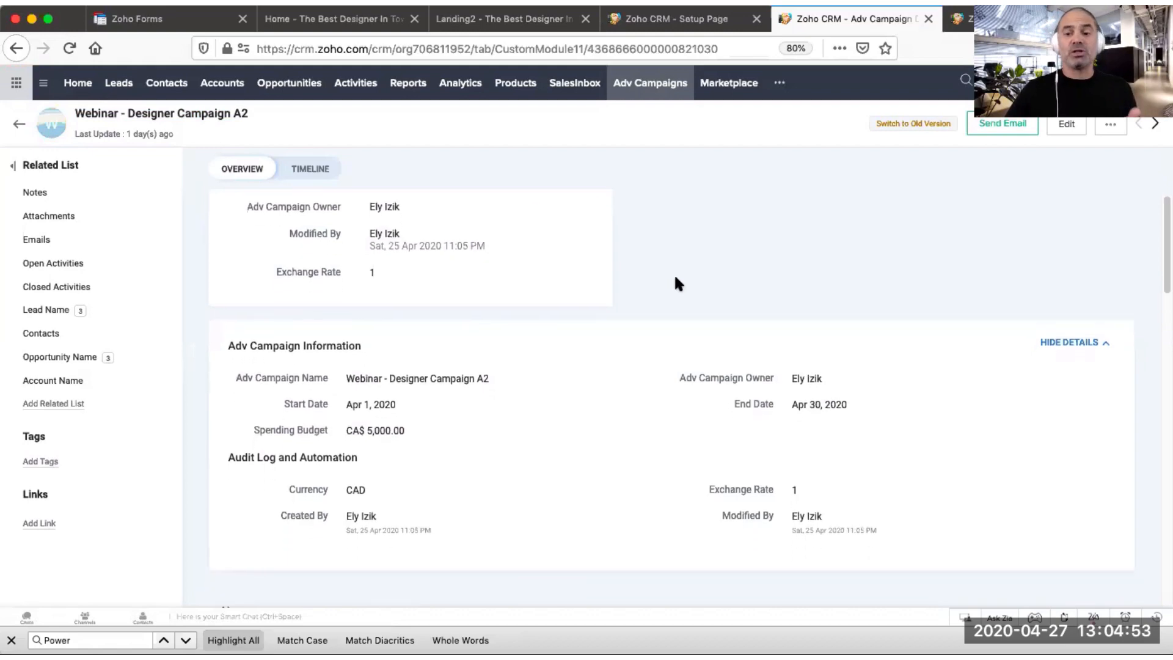
{"action": "scroll", "coordinate": [611, 354], "scroll_direction": "down", "scroll_amount": 2}
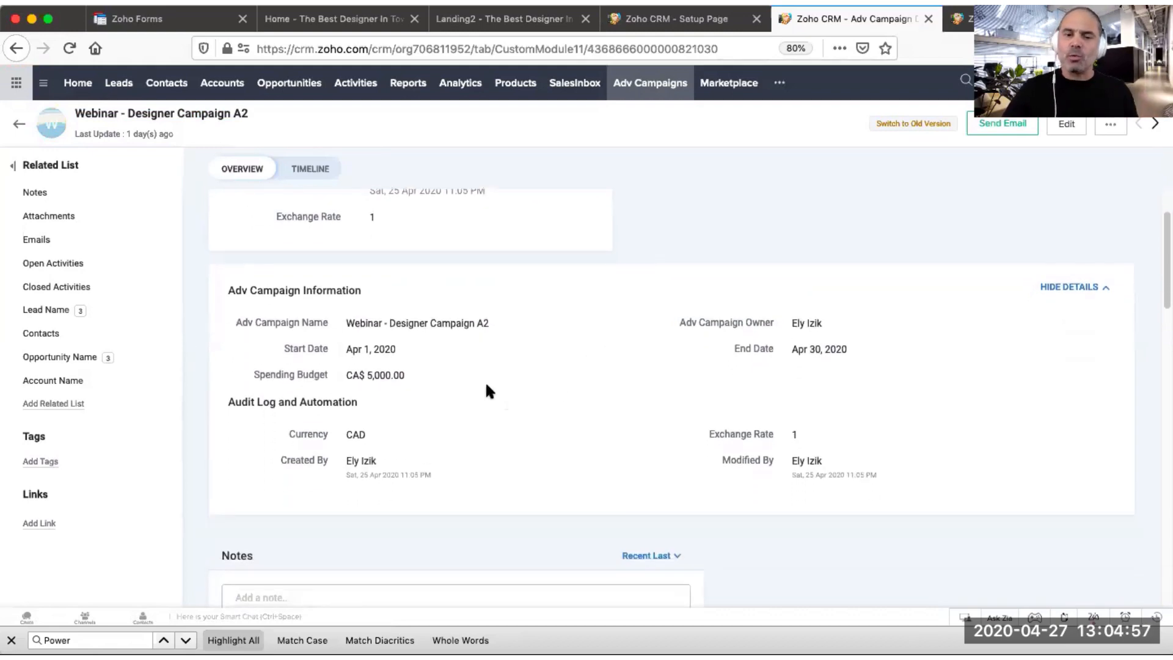
{"action": "left_click_drag", "start_coordinate": [255, 375], "coordinate": [329, 375]}
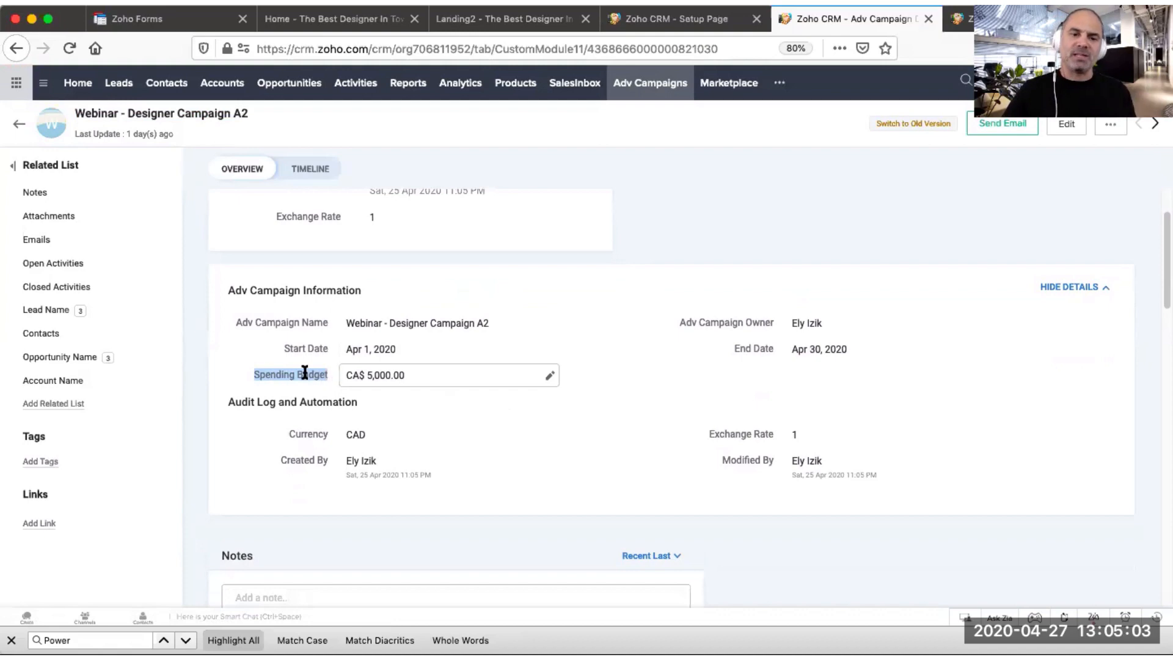
{"action": "left_click_drag", "start_coordinate": [283, 348], "coordinate": [325, 349]}
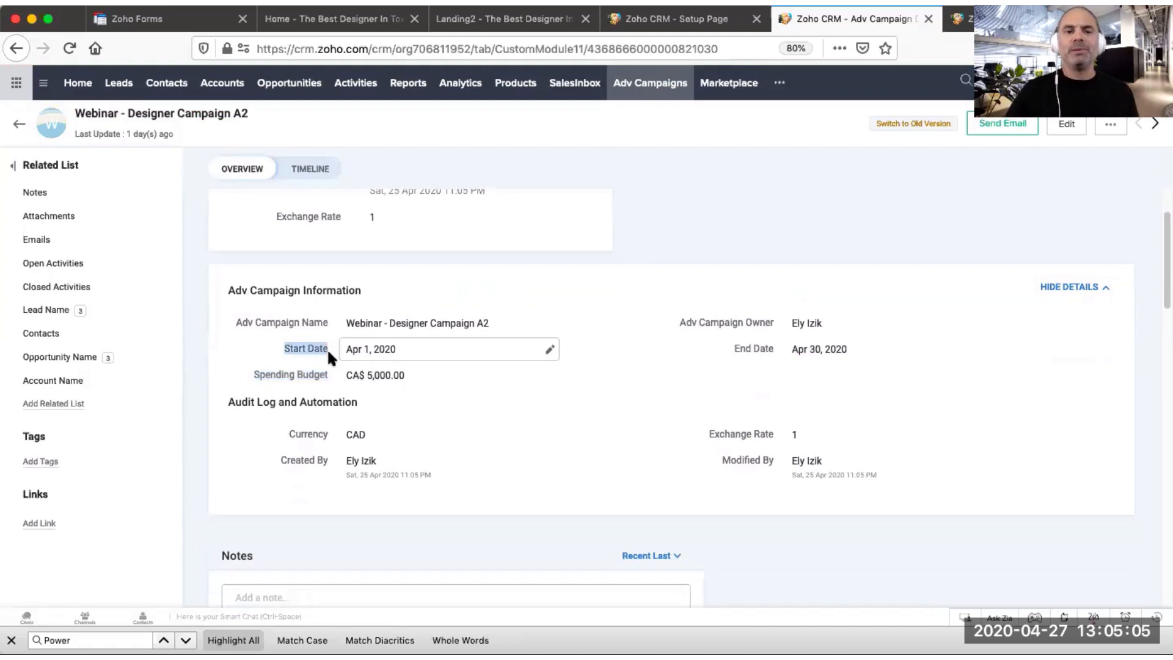
{"action": "left_click_drag", "start_coordinate": [735, 348], "coordinate": [774, 348]}
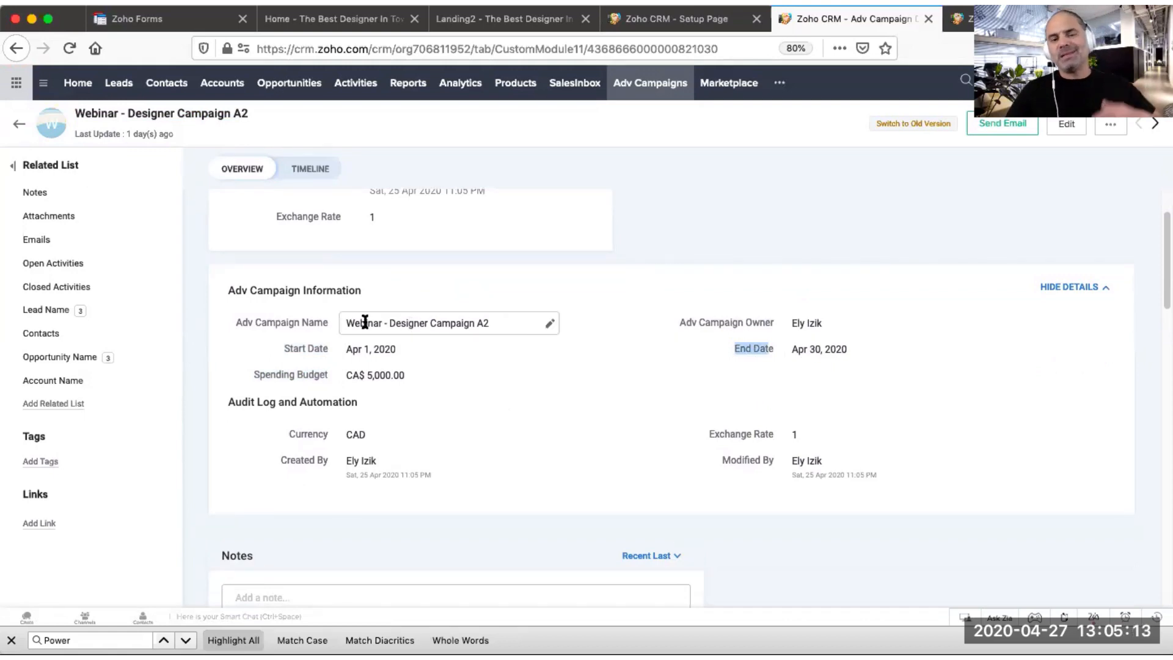
{"action": "left_click_drag", "start_coordinate": [346, 323], "coordinate": [383, 322]}
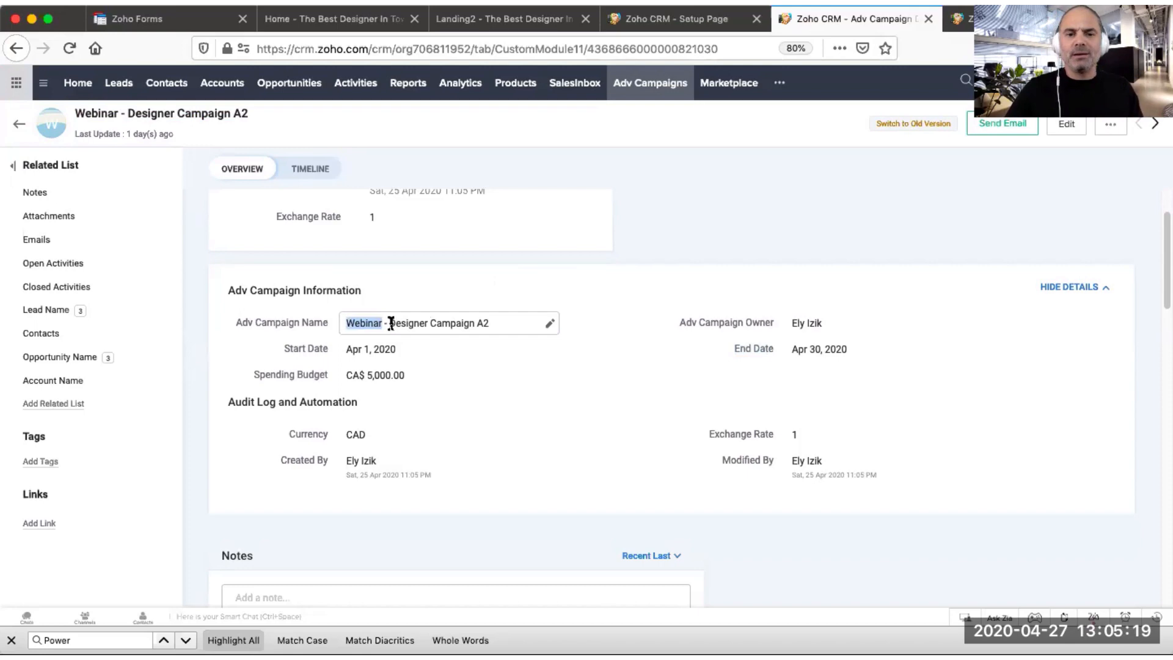
{"action": "left_click_drag", "start_coordinate": [392, 323], "coordinate": [522, 321]}
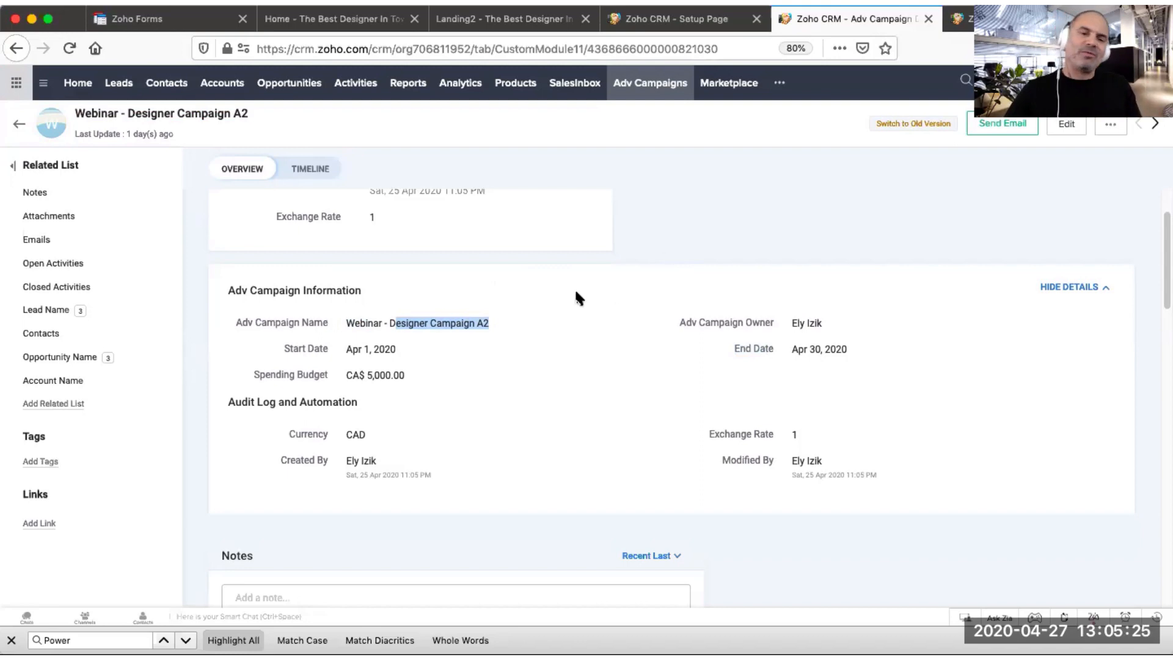
{"action": "left_click", "coordinate": [677, 223]}
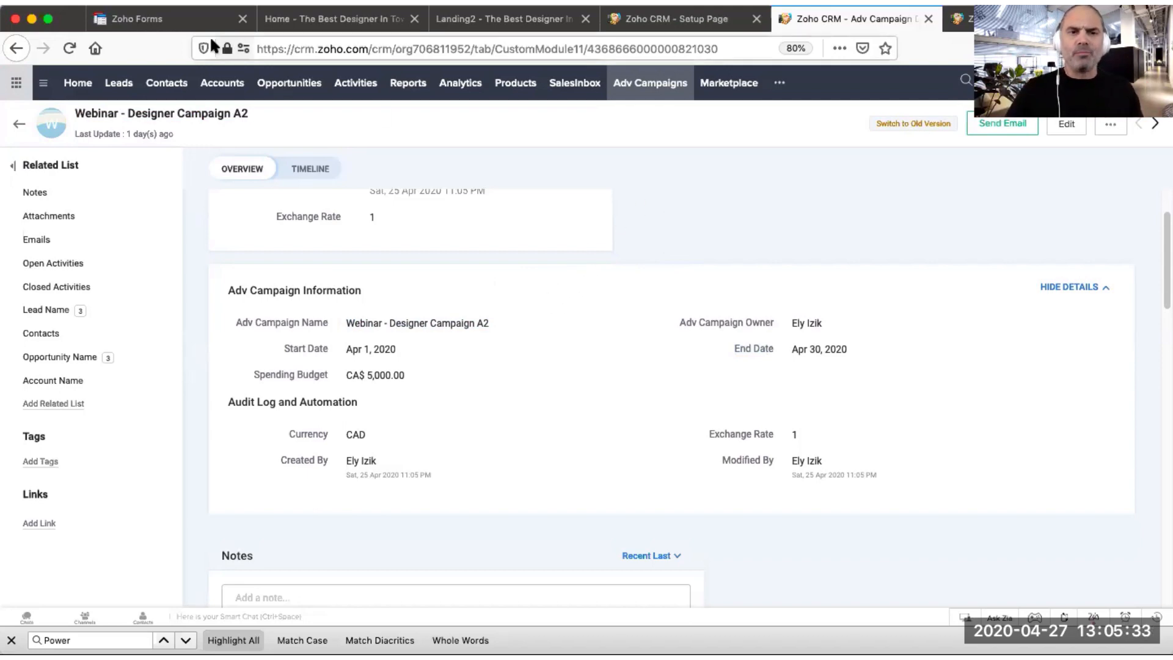
Step: Switch to the landing page site and scroll to the Webinar - Designer Campaign A2 form
{"action": "left_click", "coordinate": [140, 18]}
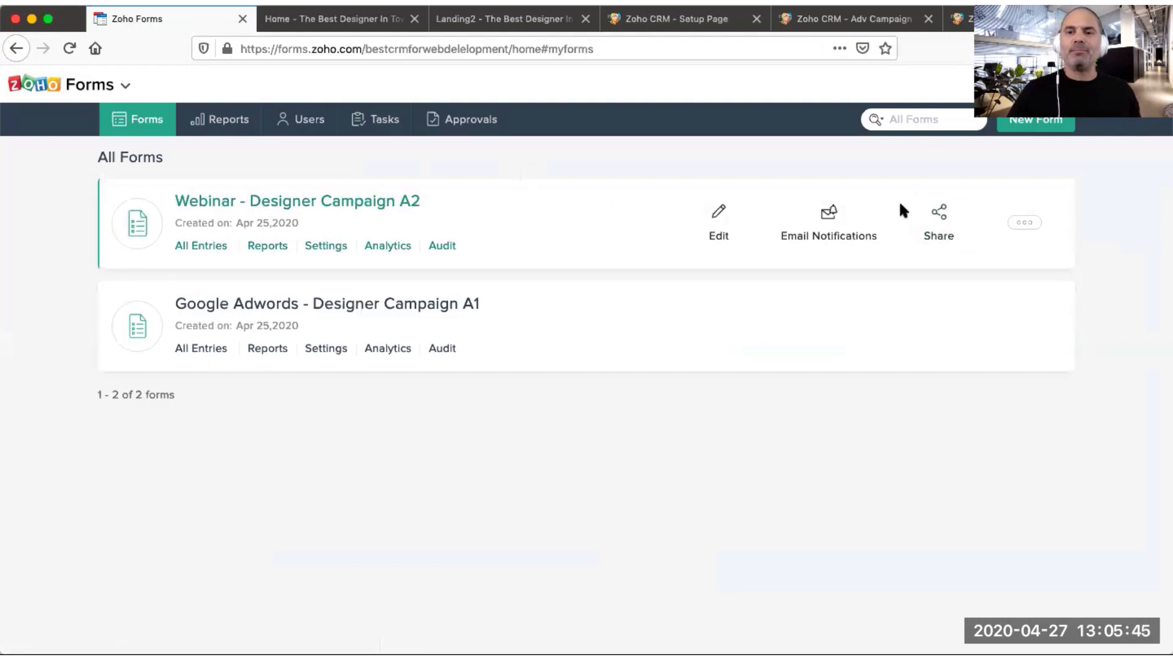
{"action": "left_click", "coordinate": [385, 21]}
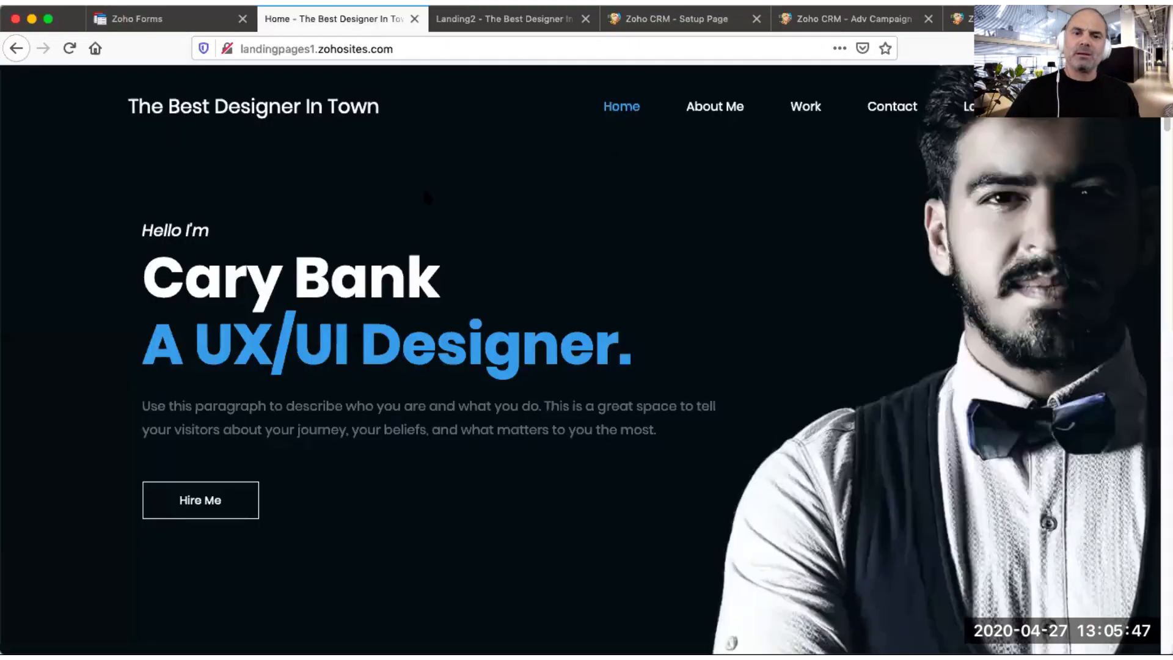
{"action": "scroll", "coordinate": [643, 308], "scroll_direction": "down", "scroll_amount": 4}
{"action": "scroll", "coordinate": [643, 309], "scroll_direction": "down", "scroll_amount": 7}
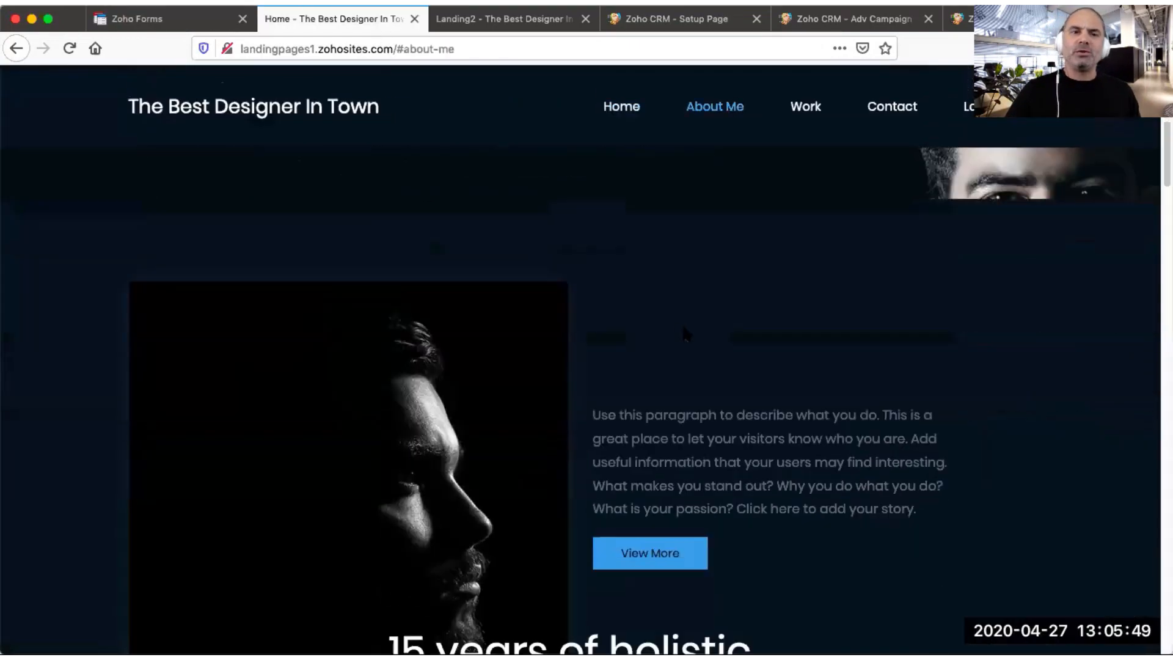
{"action": "scroll", "coordinate": [799, 365], "scroll_direction": "down", "scroll_amount": 12}
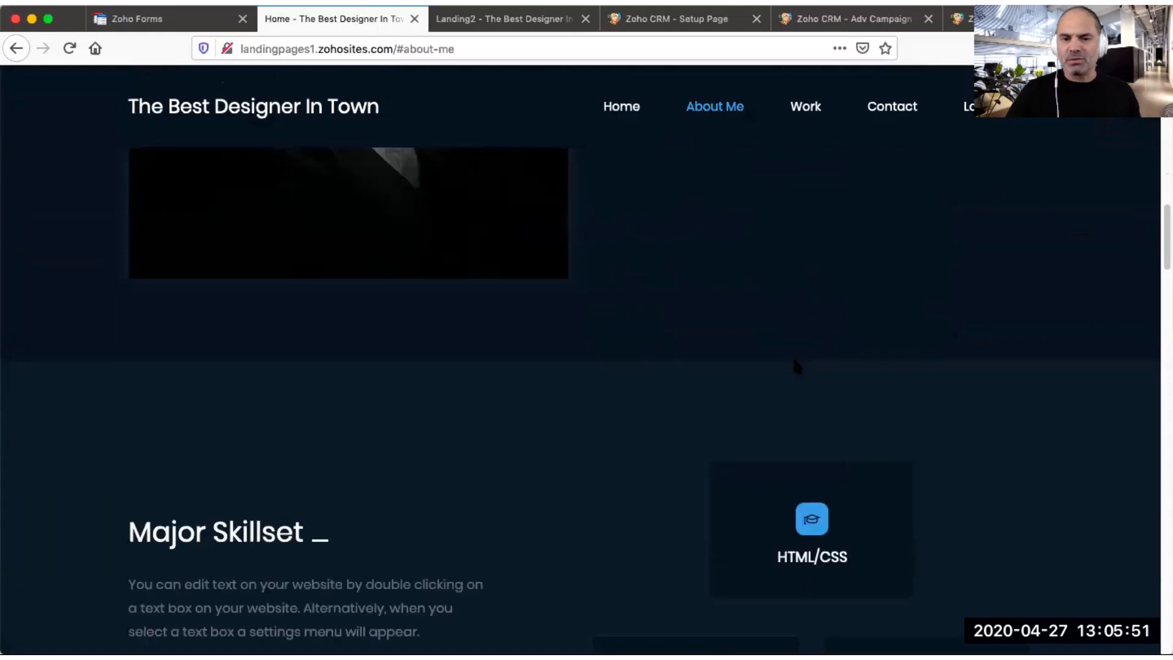
{"action": "scroll", "coordinate": [799, 360], "scroll_direction": "down", "scroll_amount": 4}
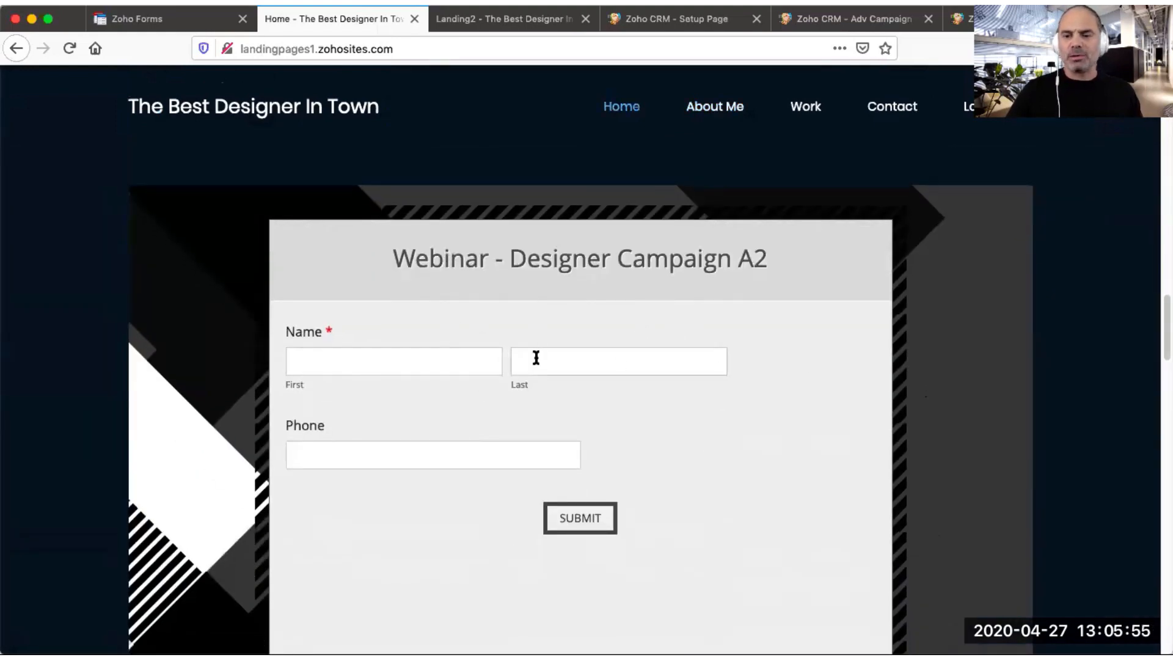
Step: Fill the Webinar - Designer Campaign A2 form with a test lead's first name, last name and phone number, and submit it
{"action": "left_click", "coordinate": [401, 366]}
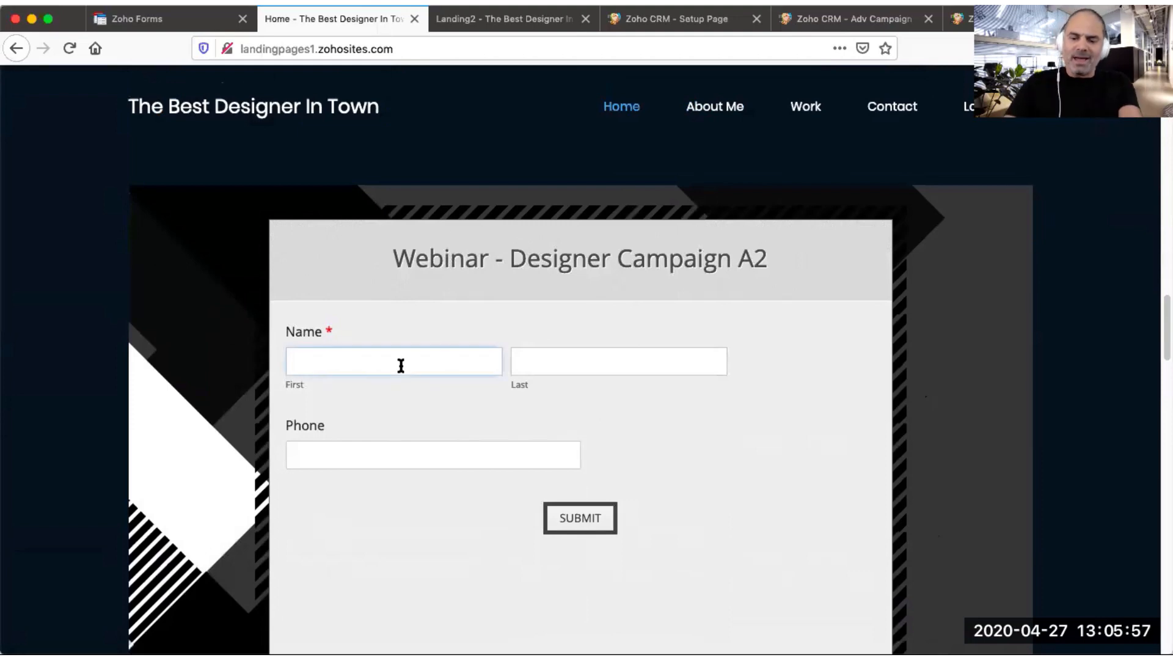
{"action": "type", "text": "Lior"}
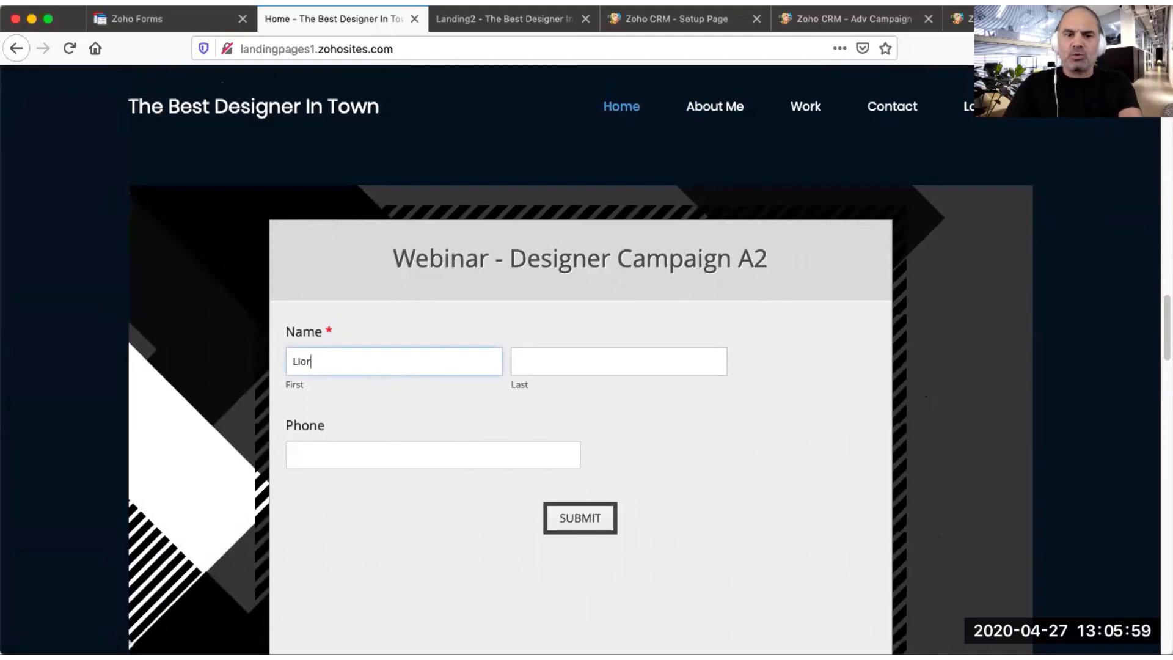
{"action": "type", "text": "2"}
{"action": "key", "text": "Tab"}
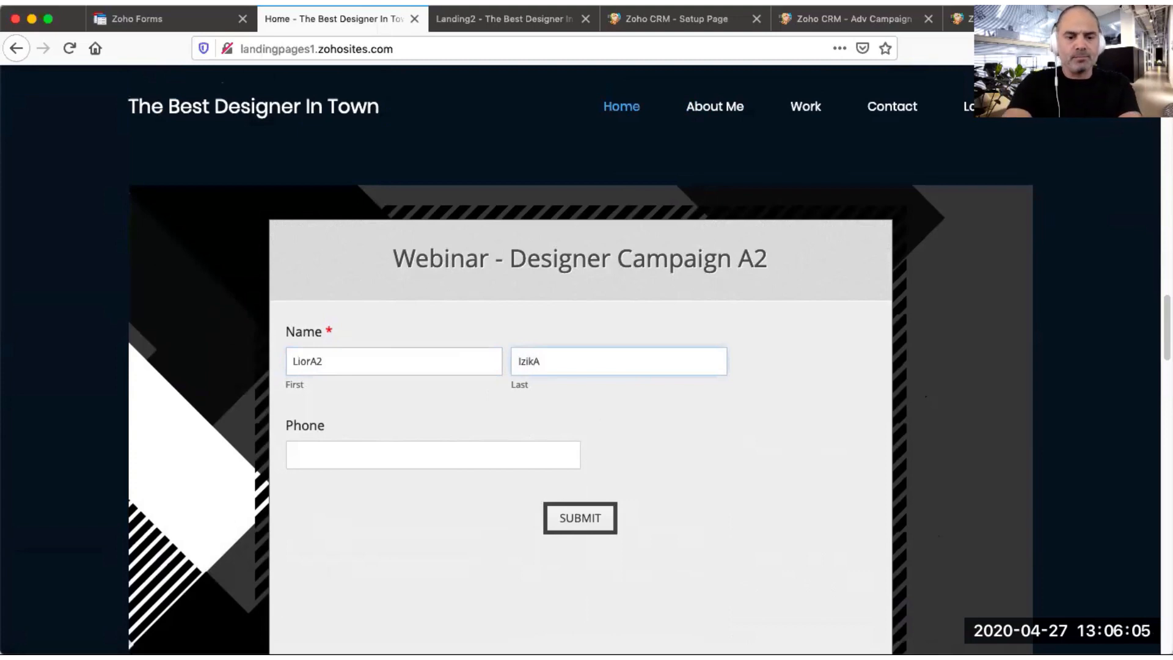
{"action": "key", "text": "Tab"}
{"action": "type", "text": "234567654"}
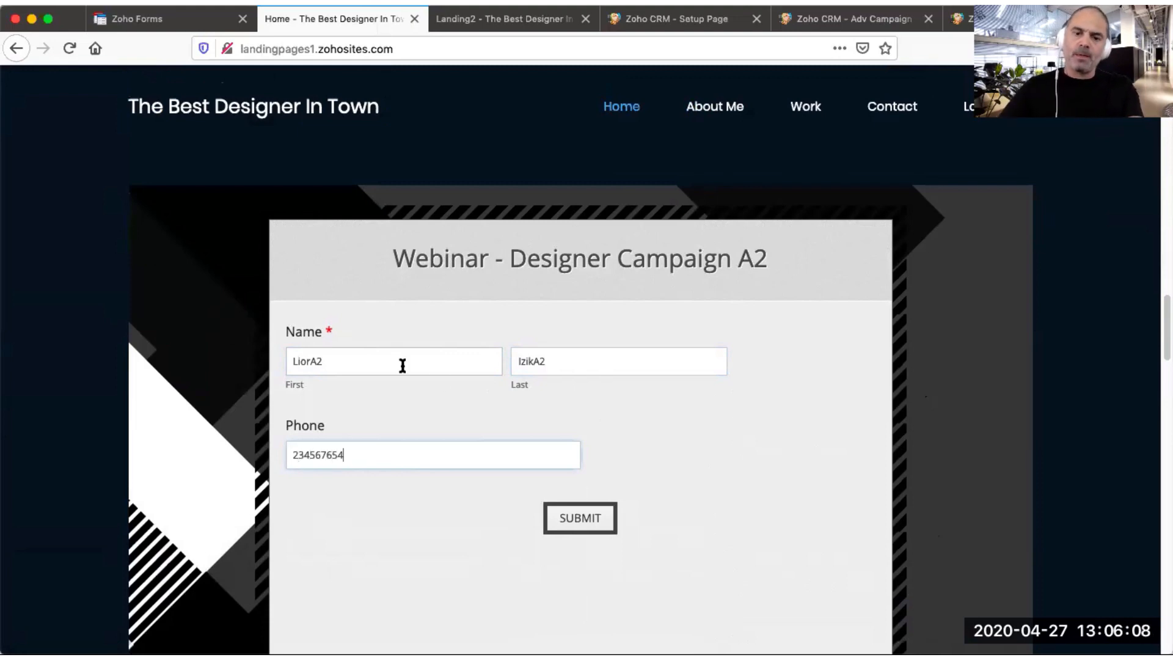
{"action": "left_click", "coordinate": [576, 517]}
Step: On the Landing2 page, fill the Google Adwords - Designer Campaign A1 form with a test lead's name and phone, and submit it
{"action": "left_click", "coordinate": [519, 20]}
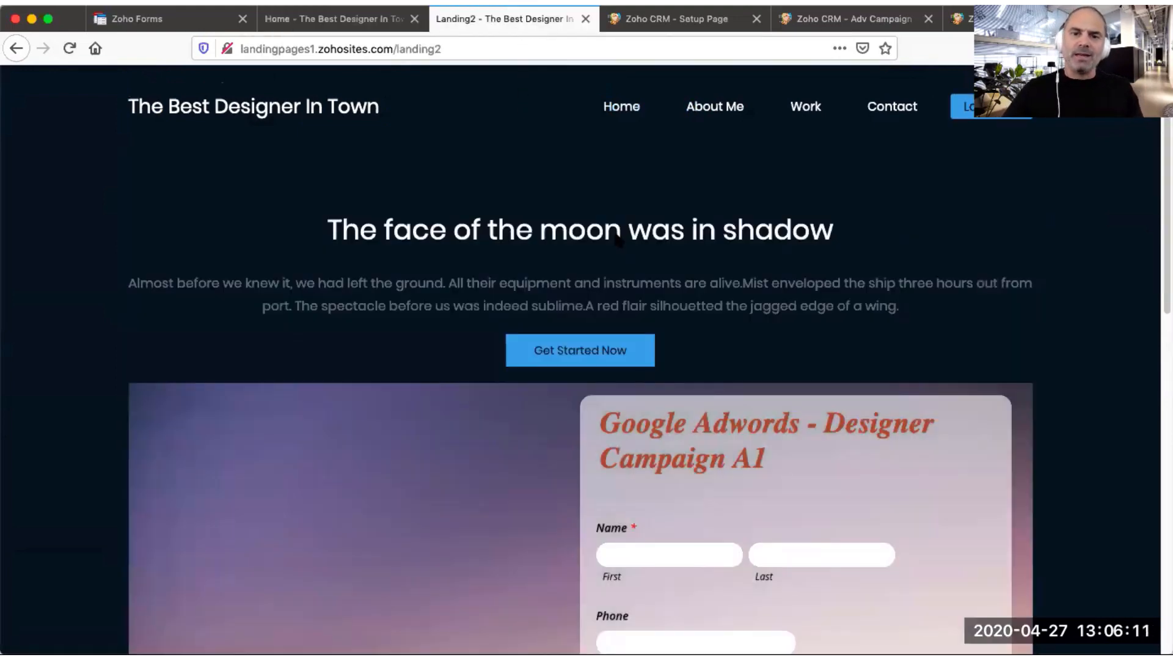
{"action": "scroll", "coordinate": [723, 294], "scroll_direction": "down", "scroll_amount": 3}
{"action": "scroll", "coordinate": [723, 294], "scroll_direction": "down", "scroll_amount": 2}
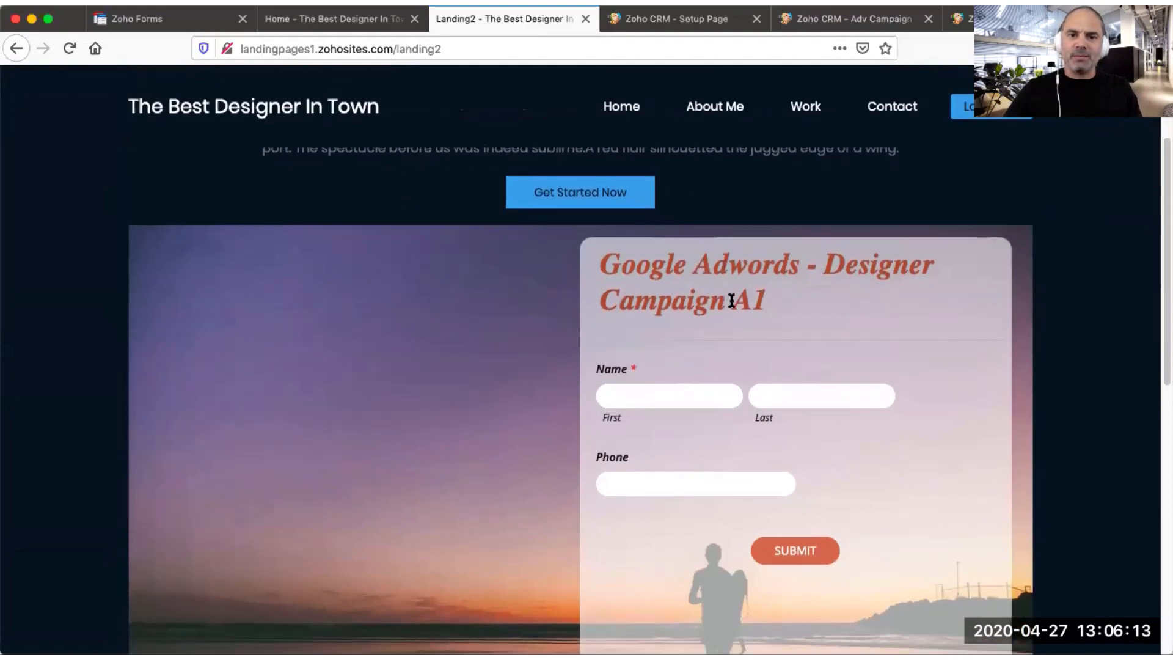
{"action": "left_click", "coordinate": [677, 367]}
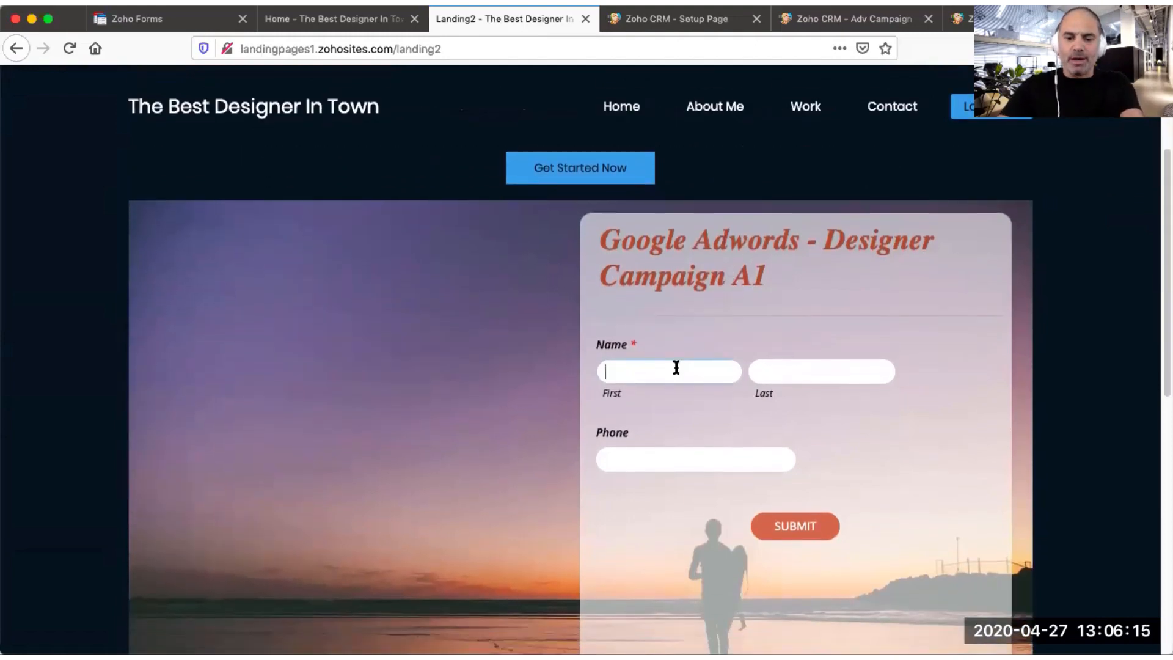
{"action": "key", "text": "Tab"}
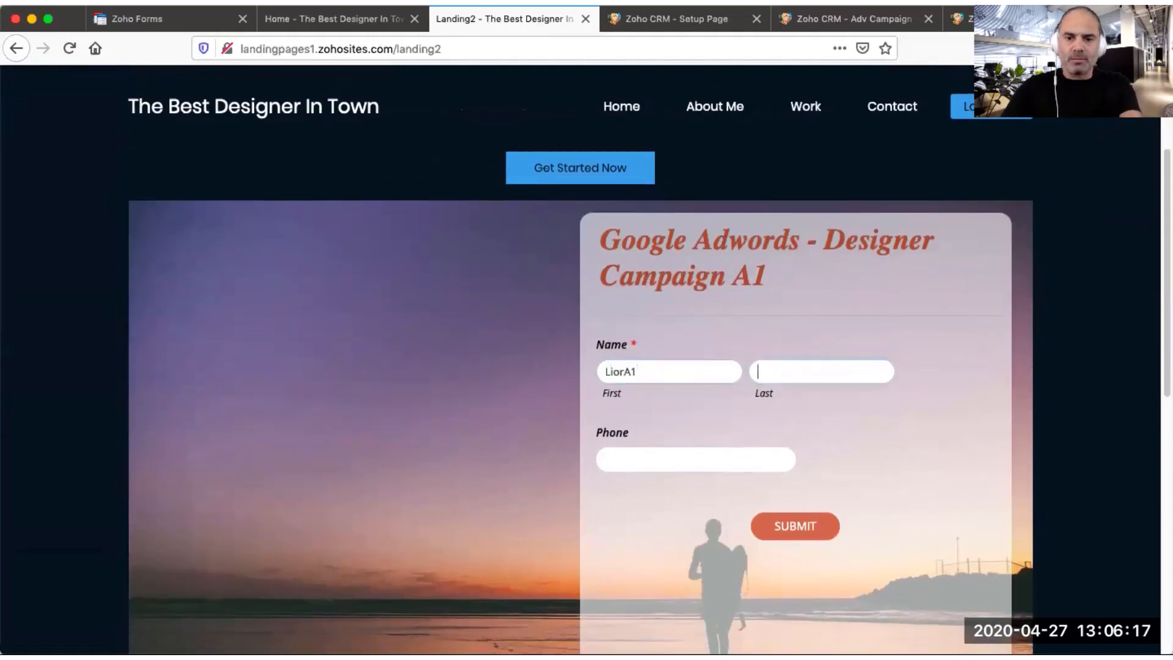
{"action": "key", "text": "Tab"}
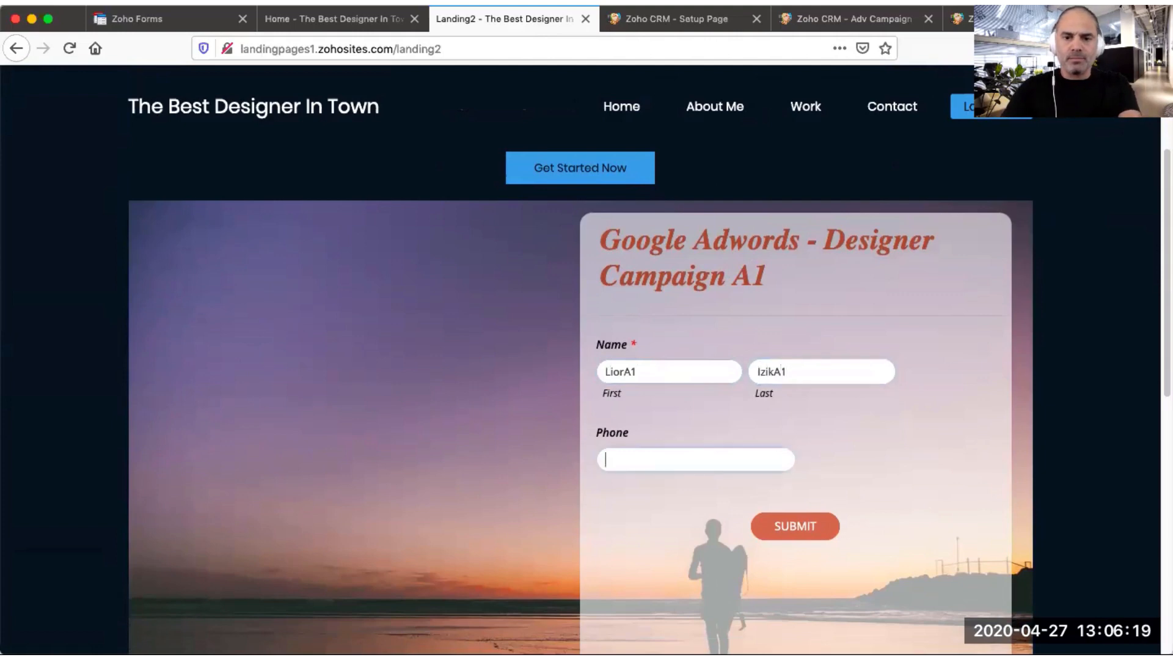
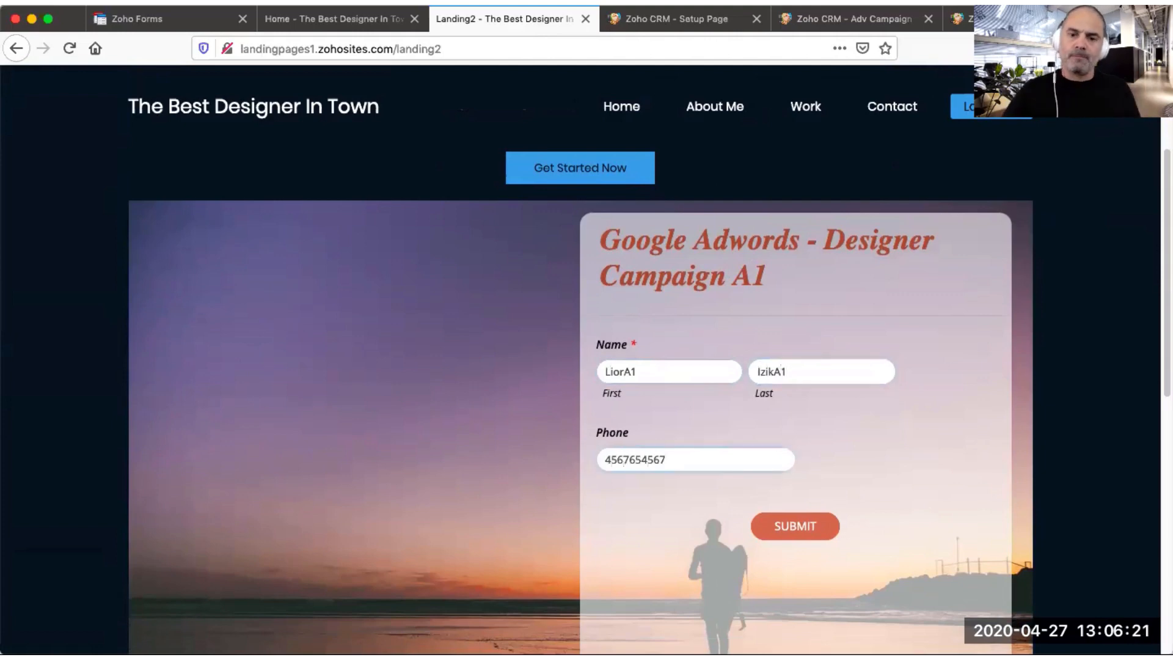
{"action": "left_click", "coordinate": [792, 531]}
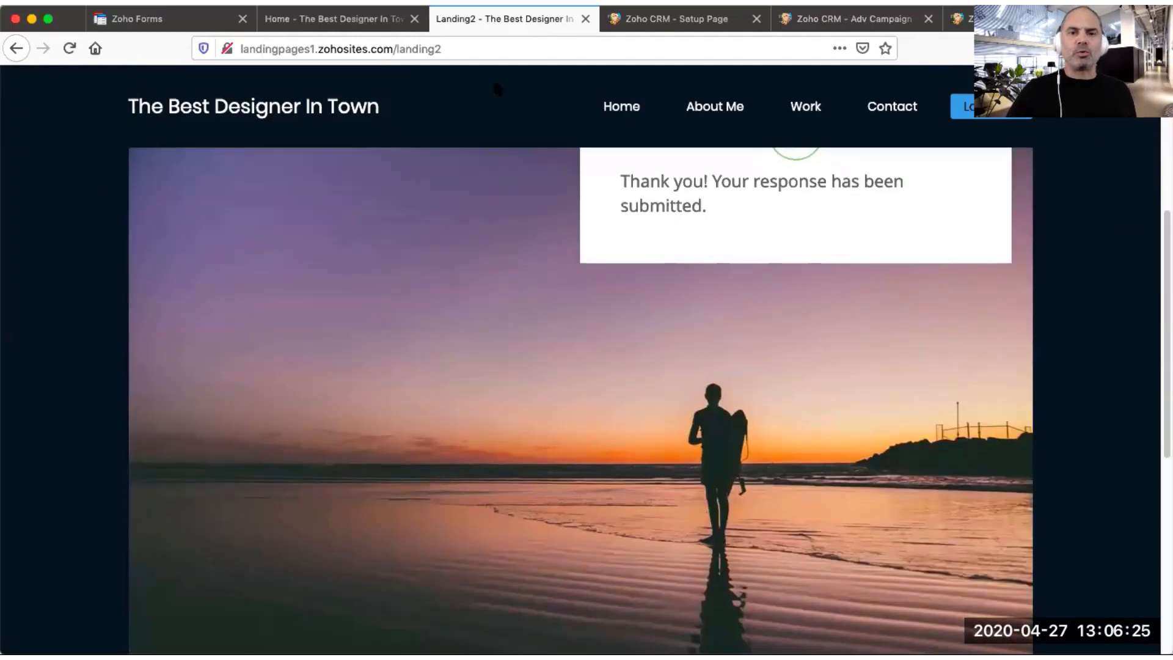
Step: Open the Leads module in the CRM
{"action": "left_click", "coordinate": [677, 18]}
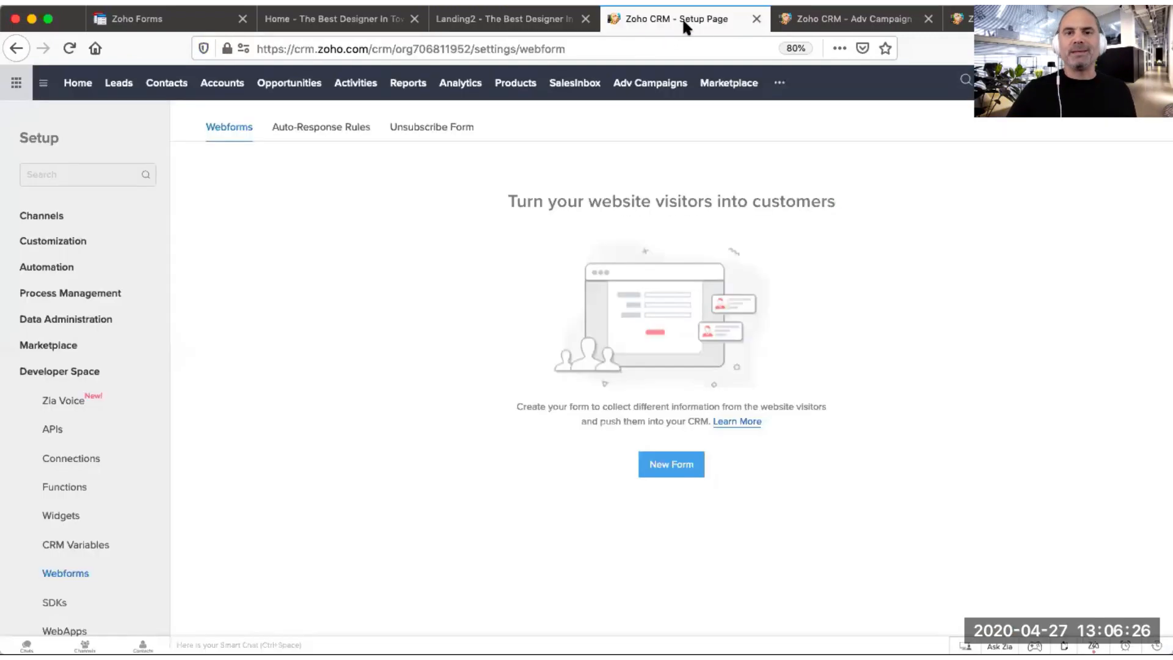
{"action": "left_click", "coordinate": [122, 86]}
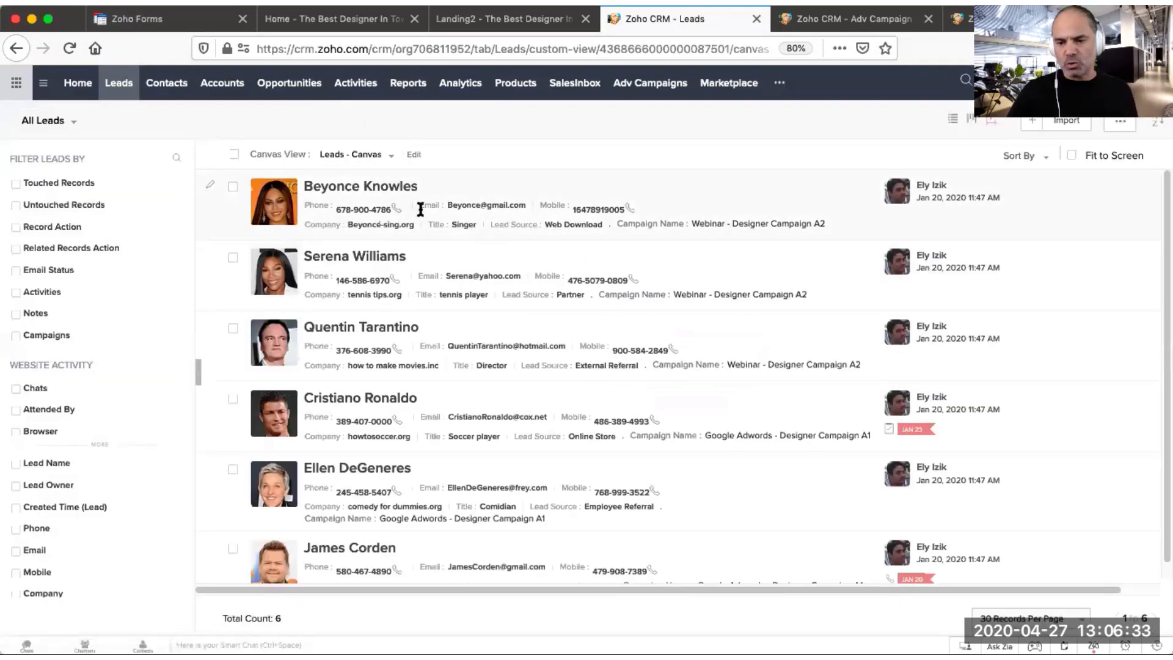
Step: Open the Webinar - Designer Campaign A2 form's Zoho CRM integration in Zoho Forms and review its field mapping
{"action": "left_click", "coordinate": [175, 23]}
{"action": "mouse_move", "coordinate": [490, 240]}
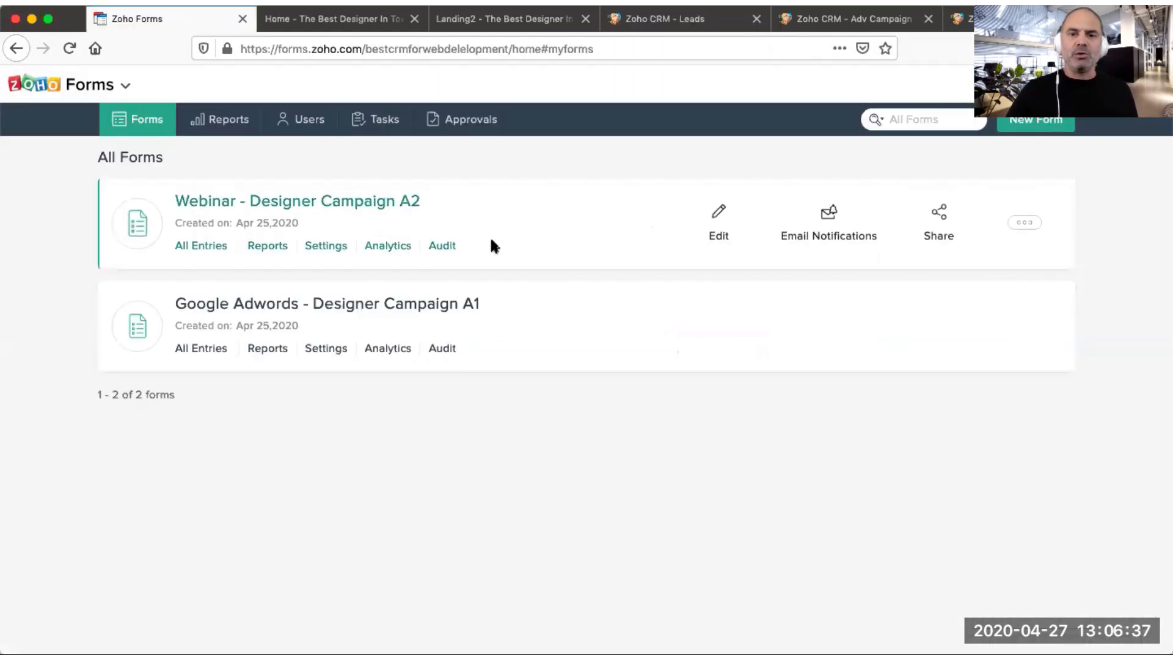
{"action": "left_click", "coordinate": [718, 231]}
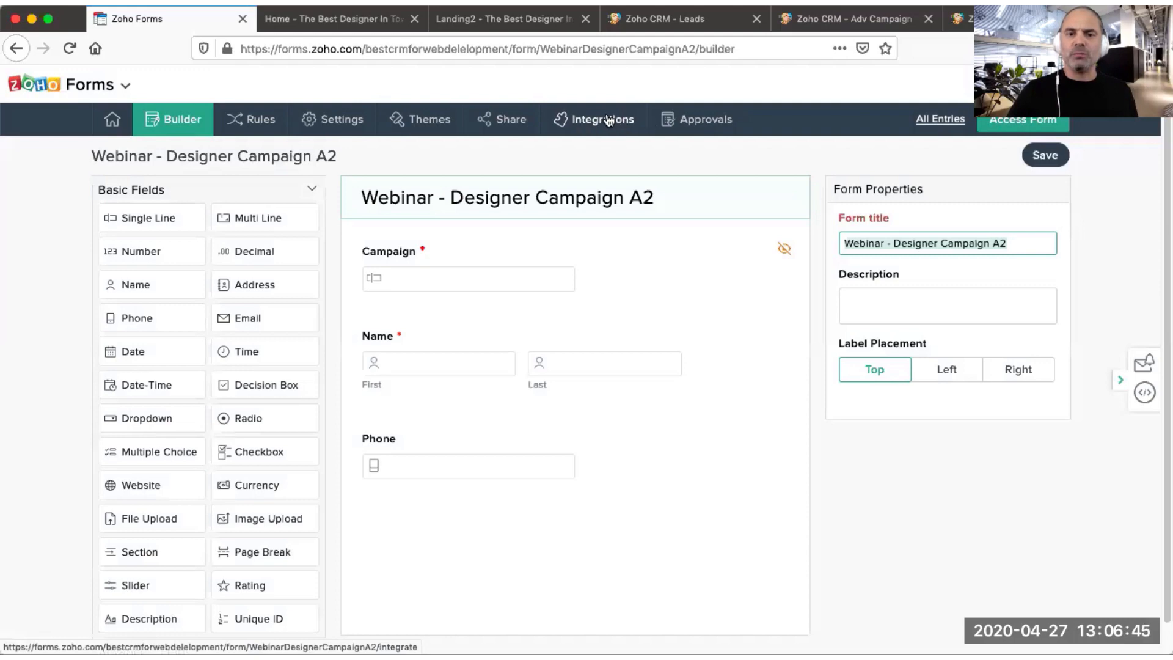
{"action": "left_click", "coordinate": [610, 121]}
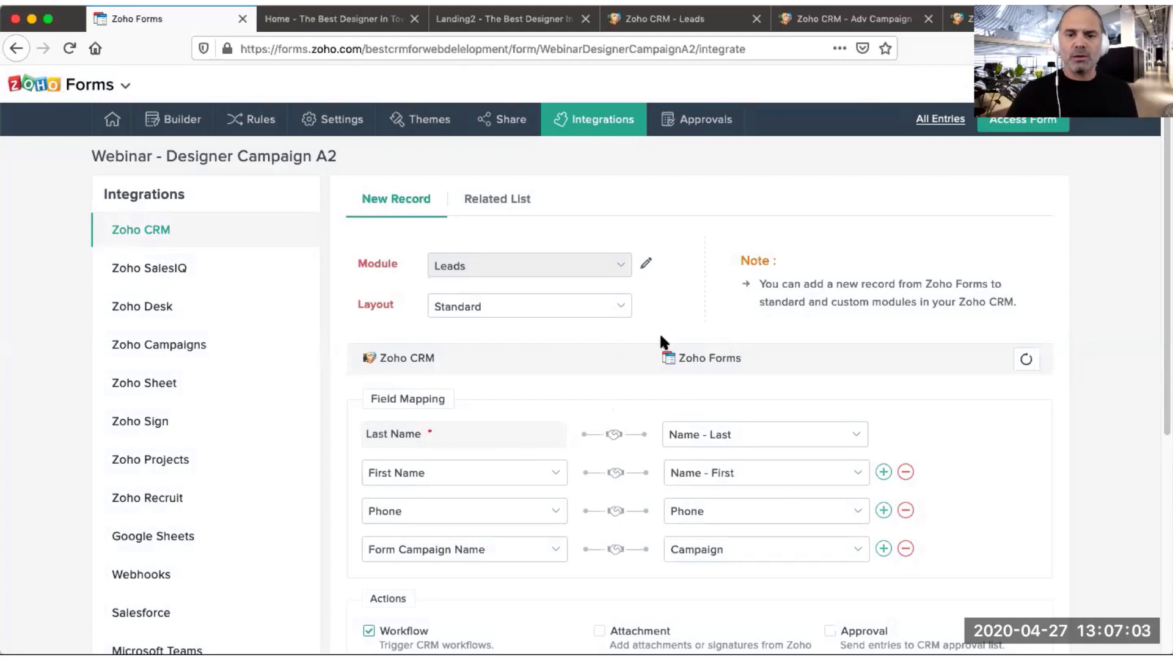
{"action": "scroll", "coordinate": [669, 327], "scroll_direction": "down", "scroll_amount": 3}
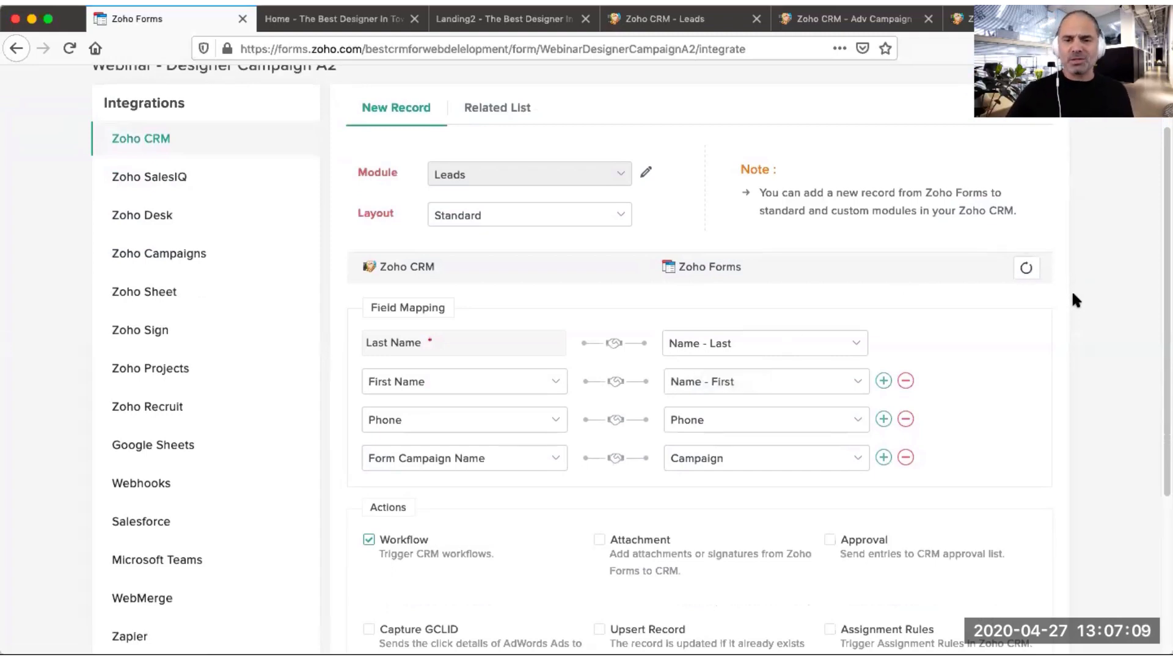
{"action": "scroll", "coordinate": [1074, 304], "scroll_direction": "down", "scroll_amount": 2}
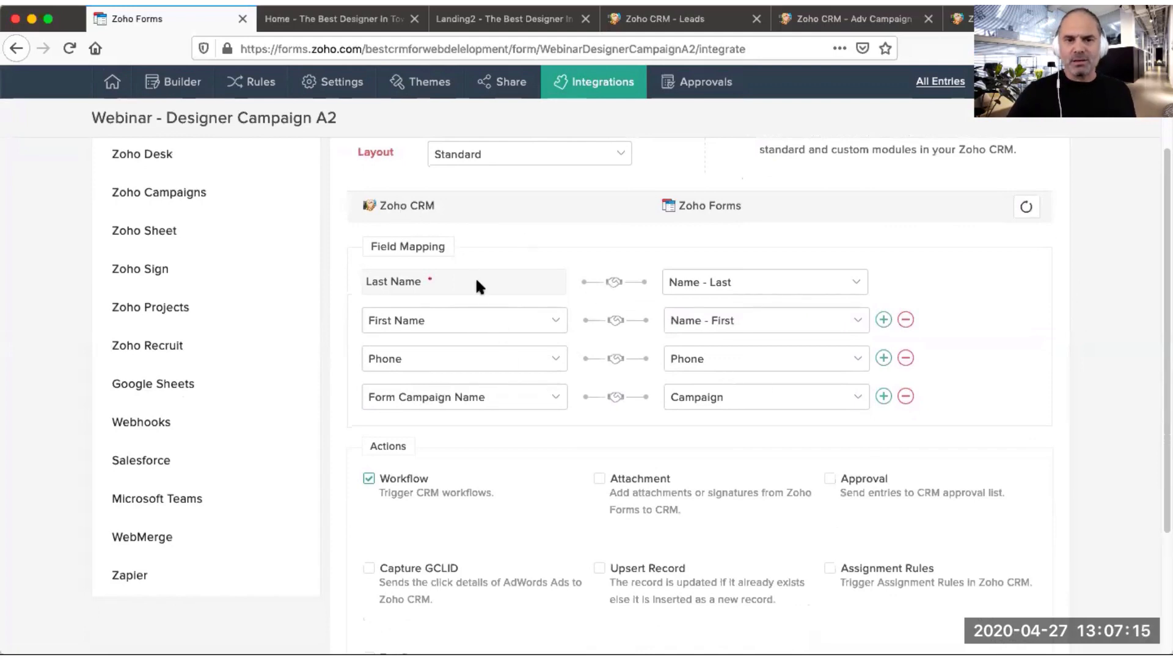
{"action": "scroll", "coordinate": [470, 279], "scroll_direction": "up", "scroll_amount": 4}
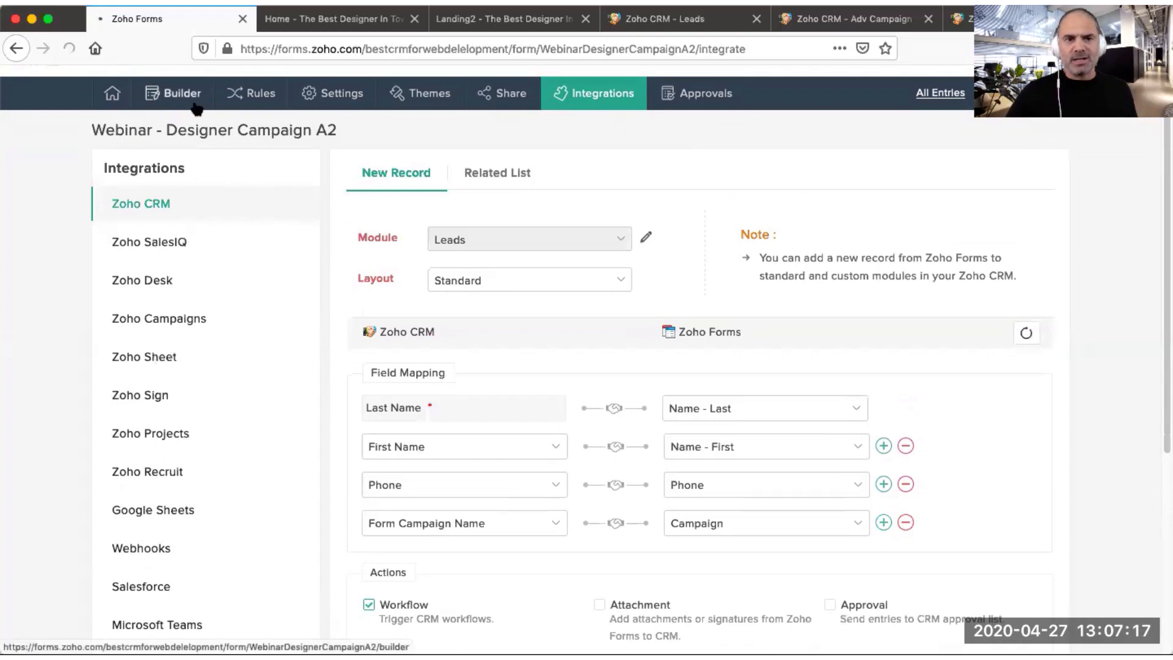
Step: Return to the form builder and inspect the Campaign field's initial value
{"action": "left_click", "coordinate": [196, 99]}
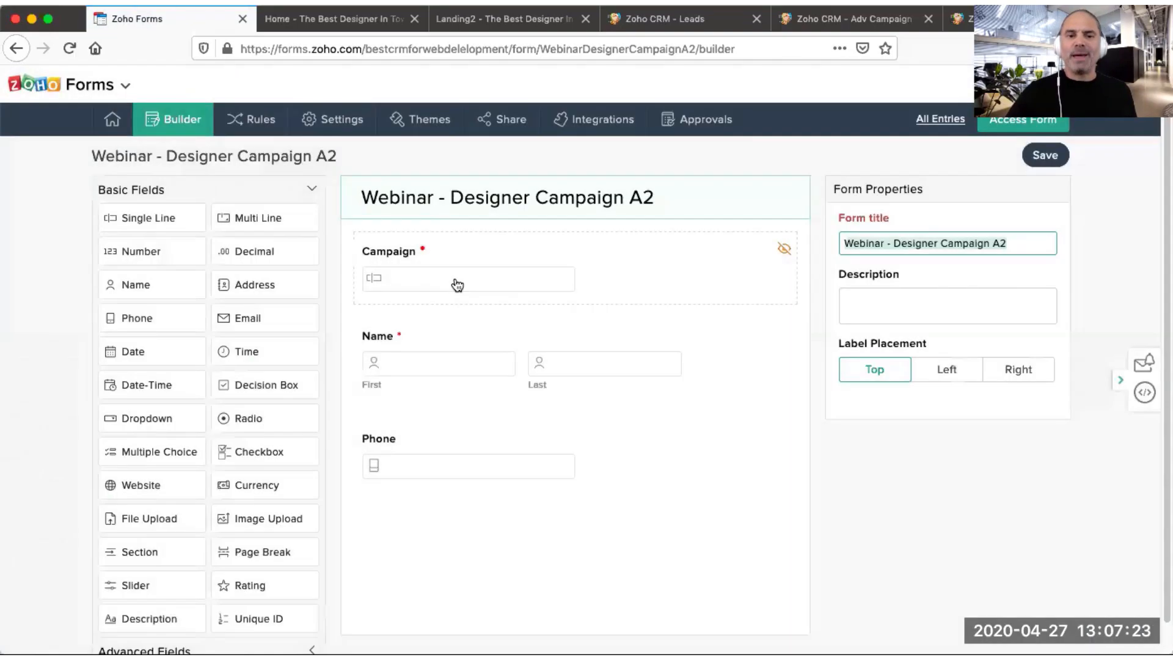
{"action": "left_click", "coordinate": [461, 281]}
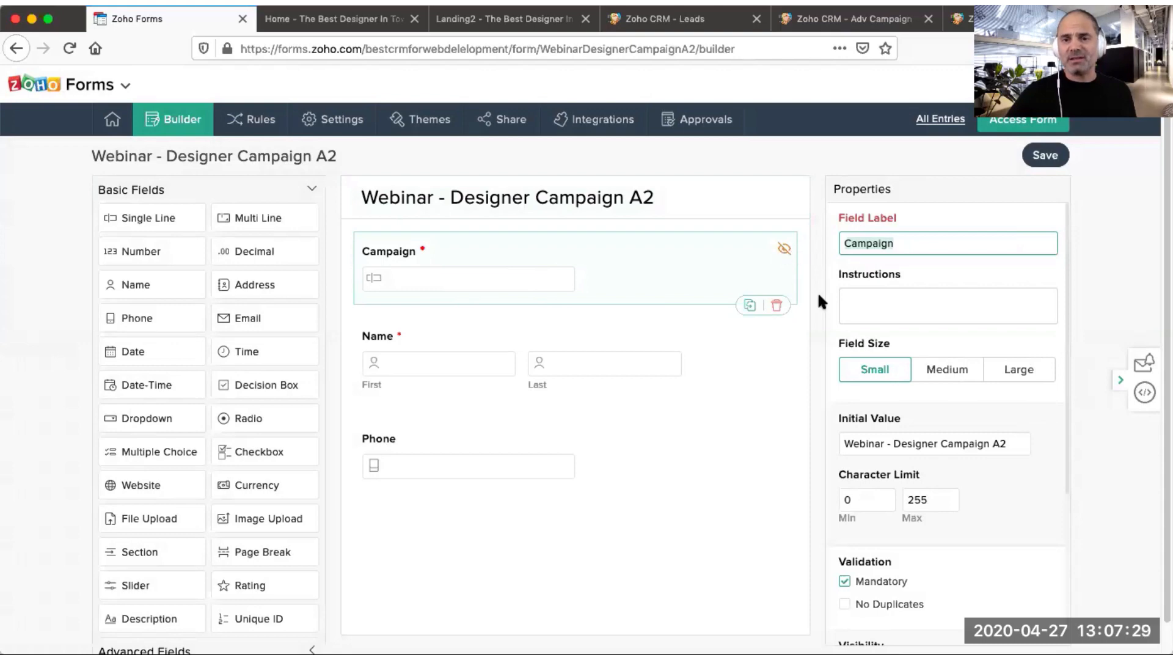
{"action": "left_click_drag", "start_coordinate": [847, 445], "coordinate": [1023, 445]}
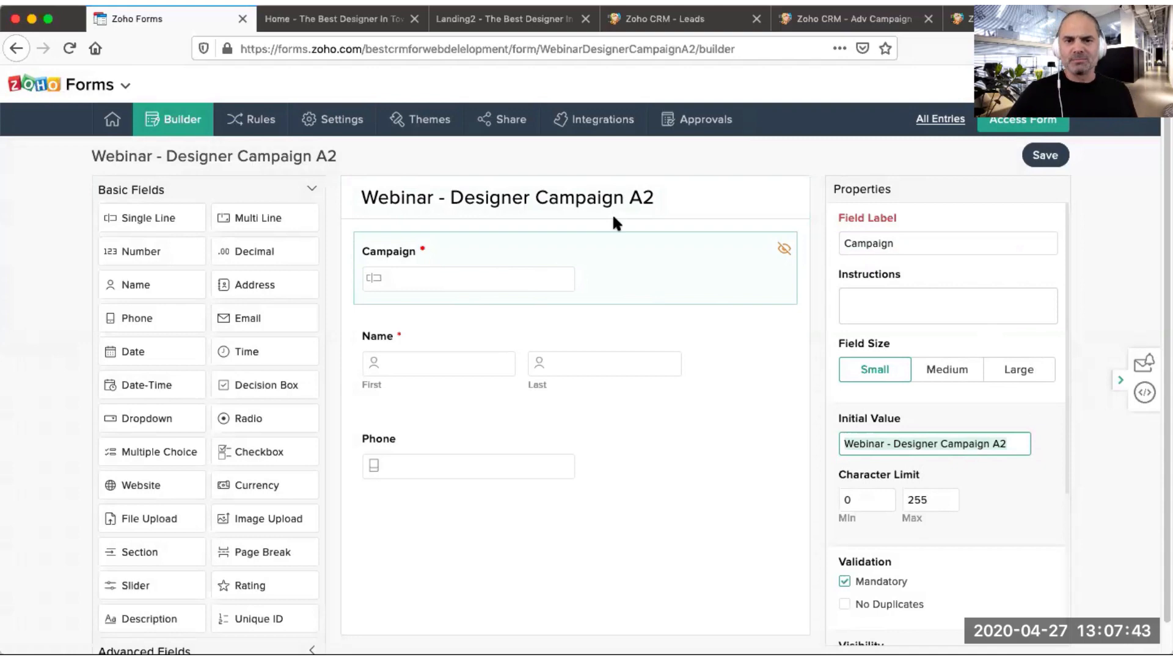
{"action": "left_click", "coordinate": [482, 155]}
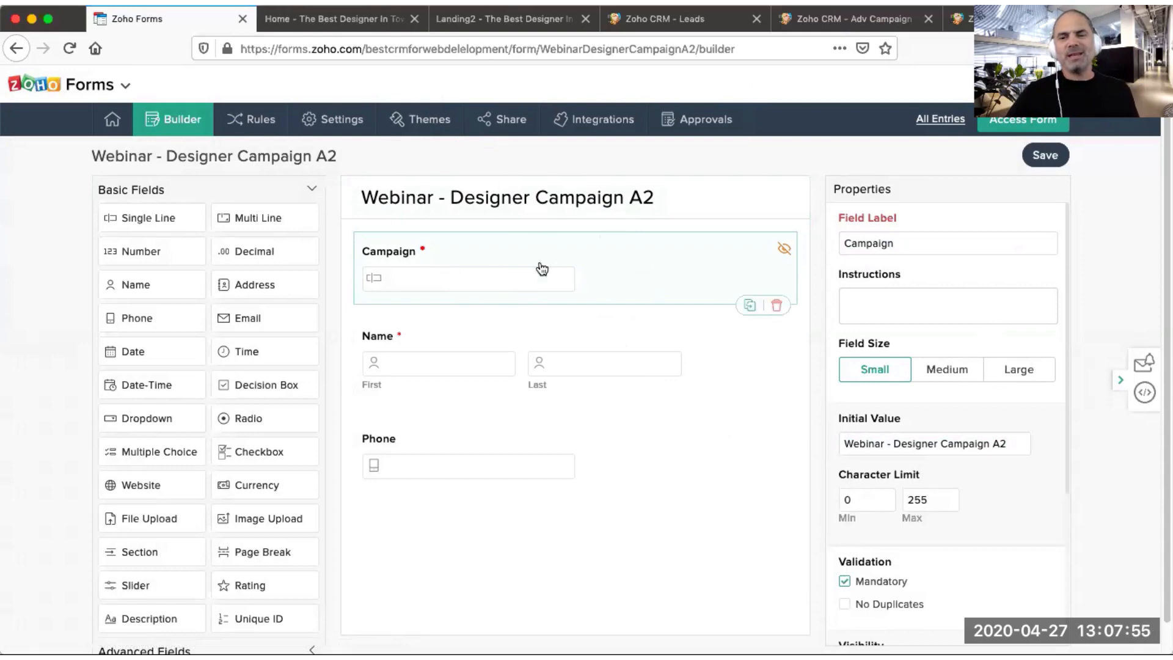
Step: Reload the CRM Leads list to check for the newly submitted leads
{"action": "left_click", "coordinate": [650, 19]}
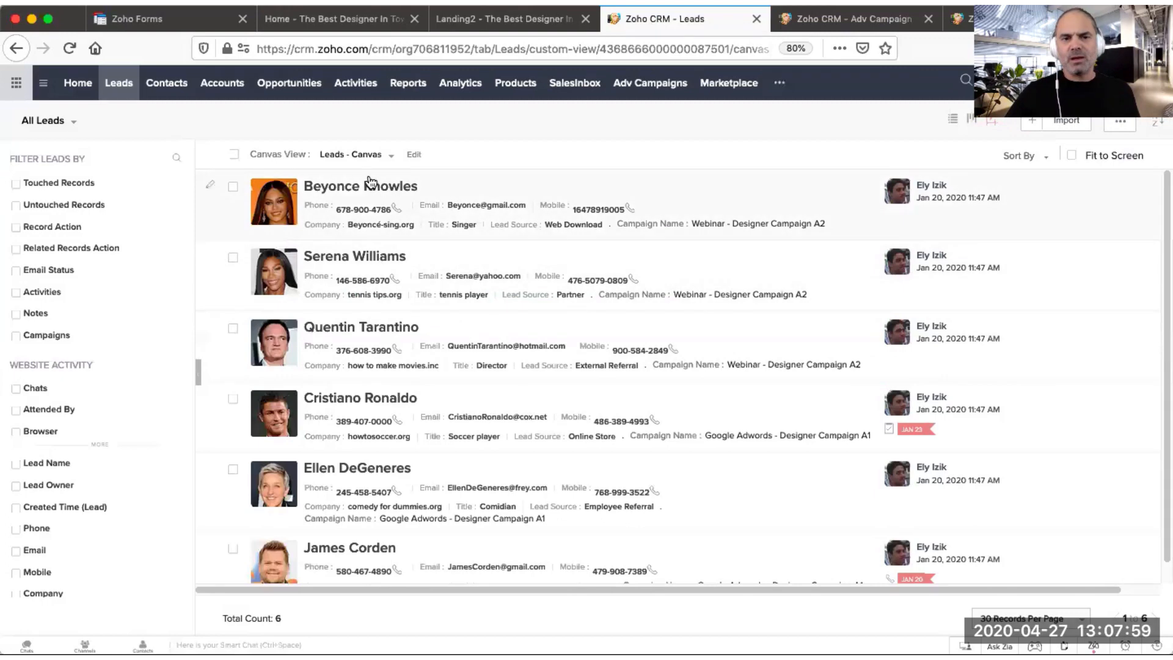
{"action": "left_click", "coordinate": [70, 47]}
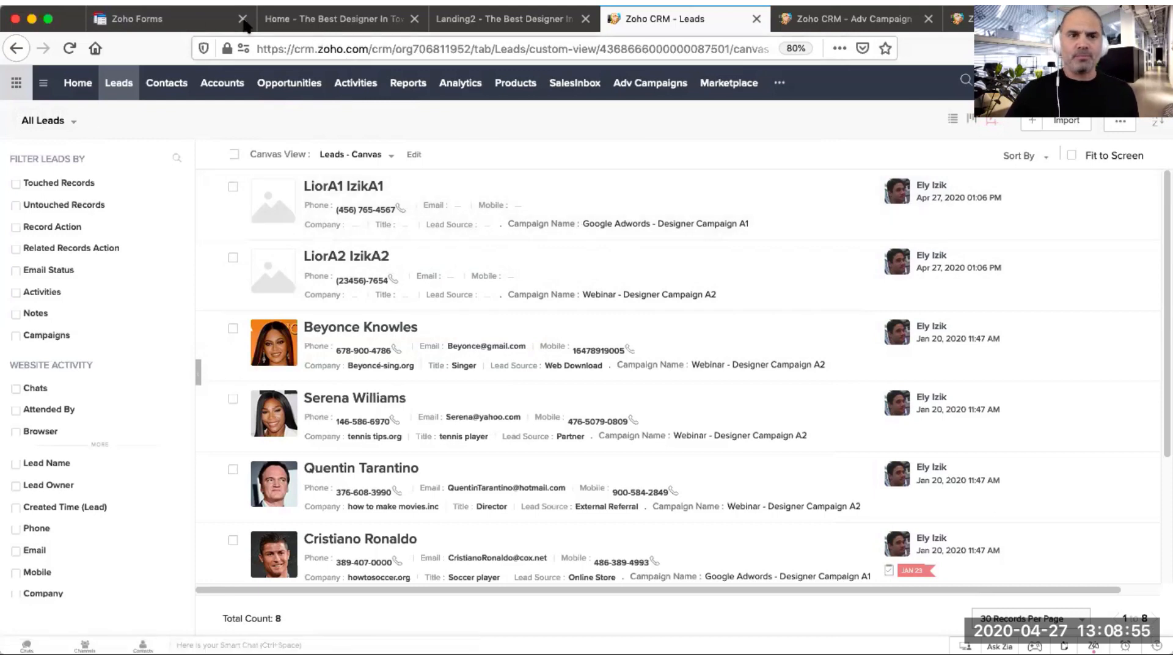
Step: Open the Google Adwords - Designer Campaign A1 form in the builder and add a single-line field labelled Lead Source
{"action": "left_click", "coordinate": [208, 17]}
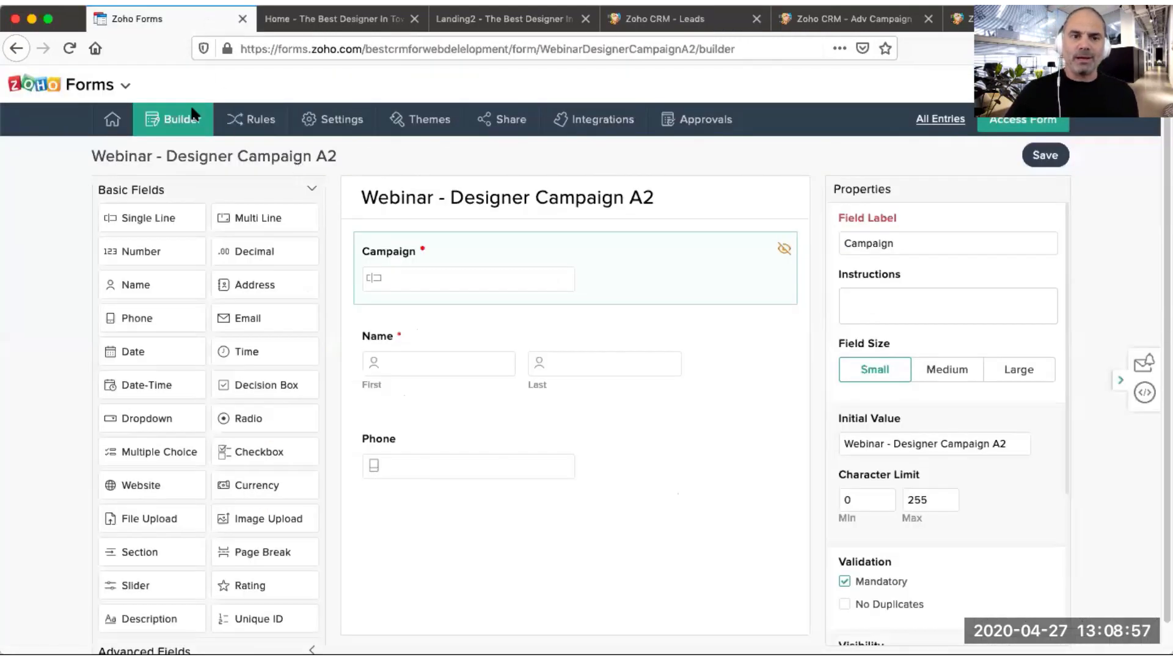
{"action": "mouse_move", "coordinate": [114, 120]}
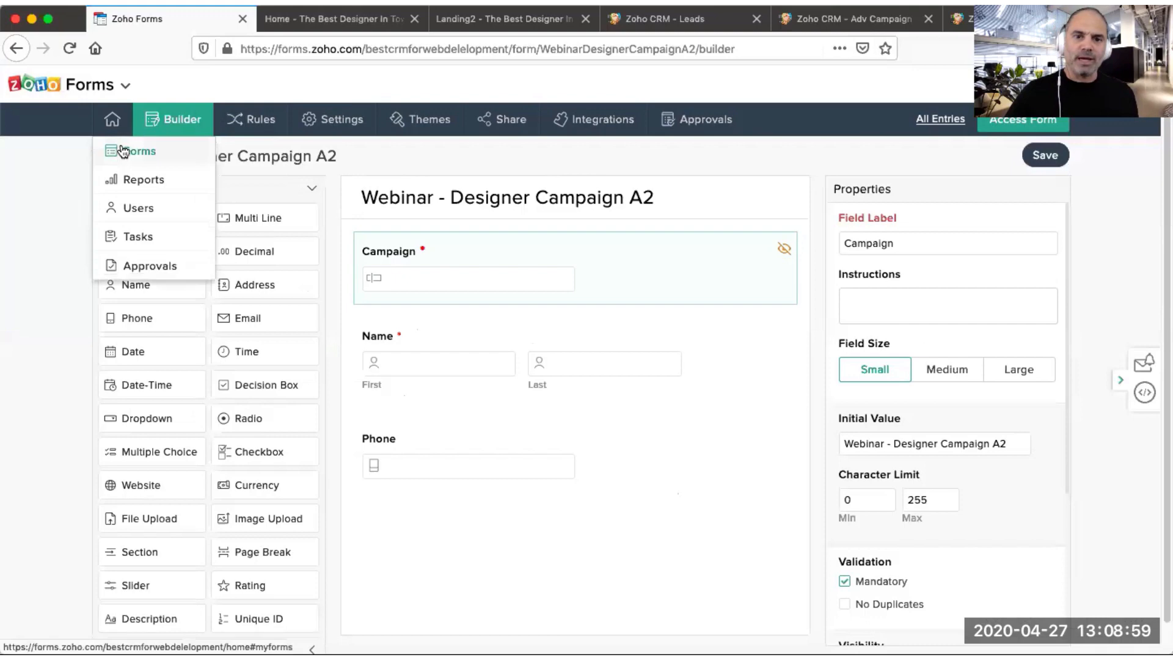
{"action": "left_click", "coordinate": [123, 151]}
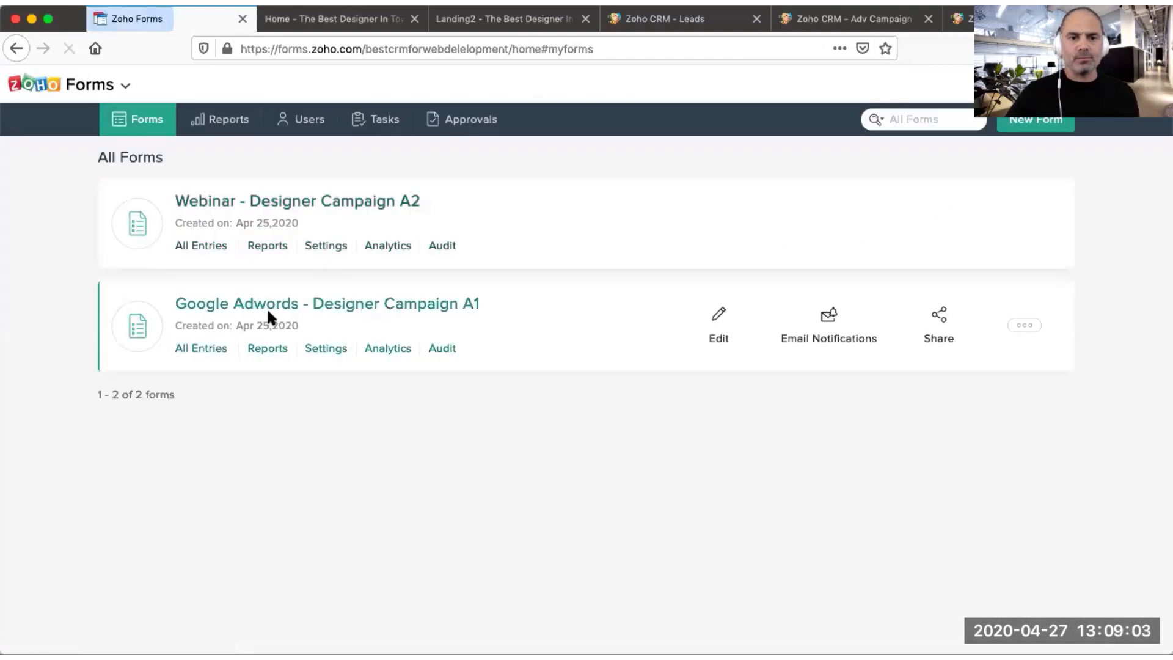
{"action": "left_click", "coordinate": [715, 323]}
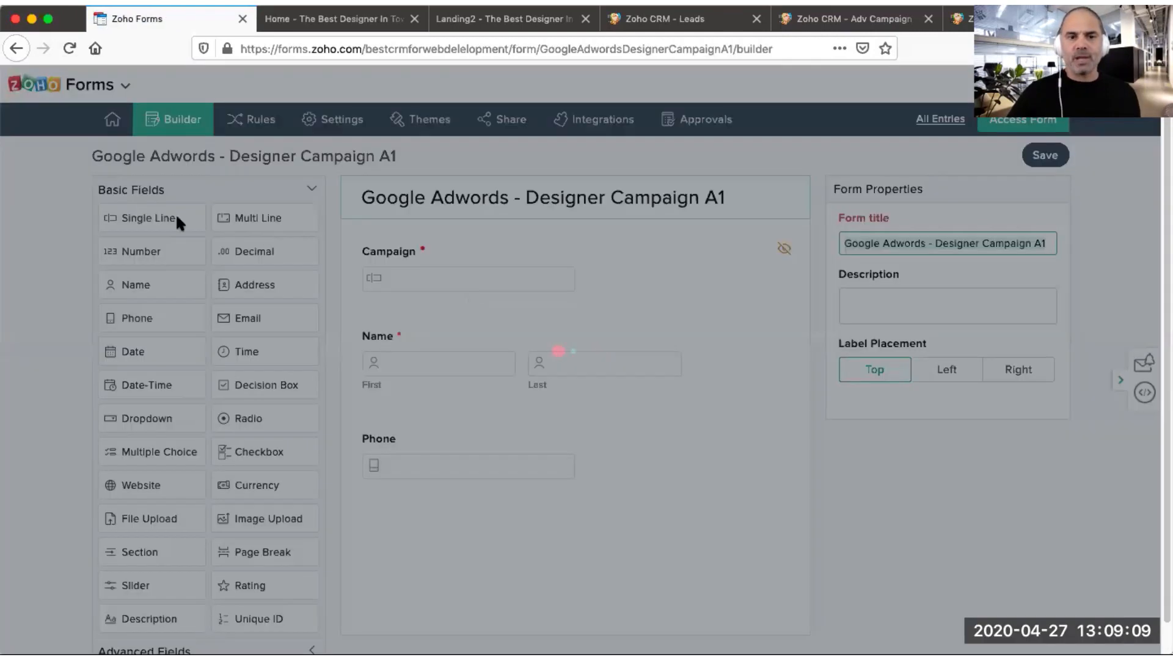
{"action": "left_click_drag", "start_coordinate": [177, 221], "coordinate": [426, 273]}
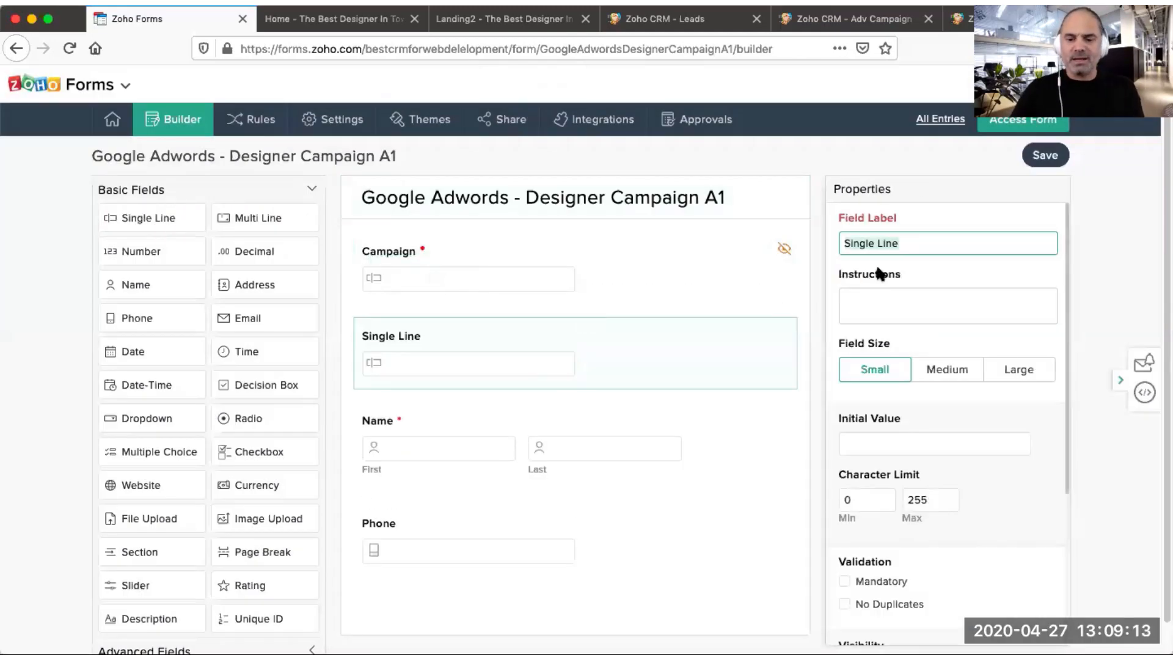
{"action": "type", "text": "Lead"}
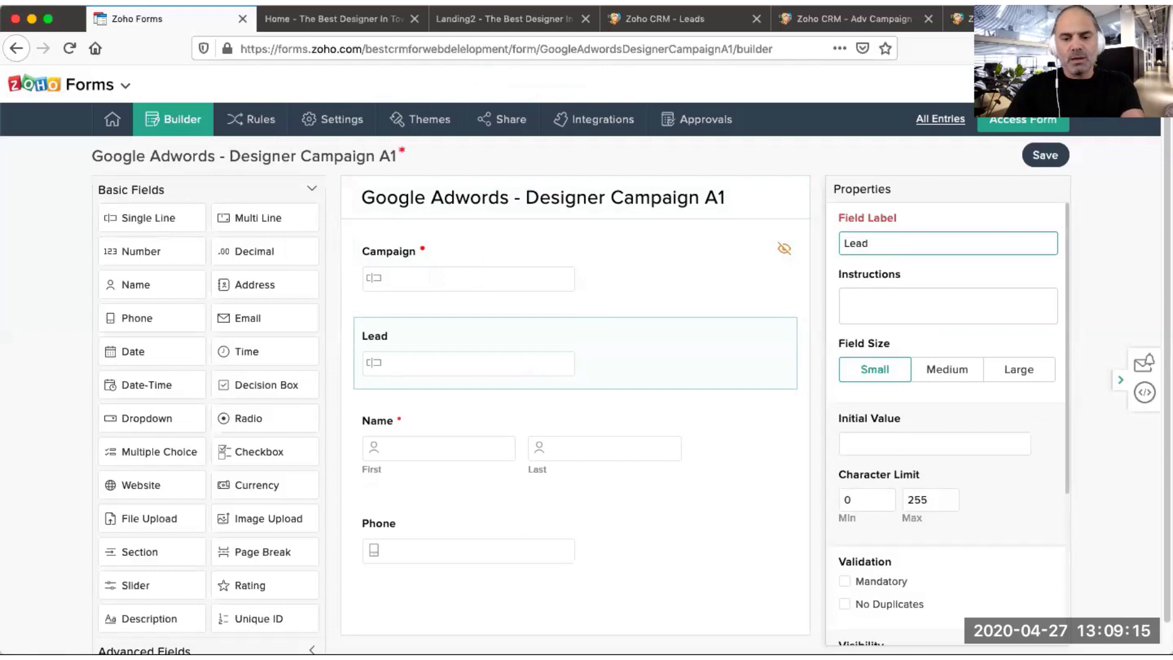
{"action": "type", "text": " Source"}
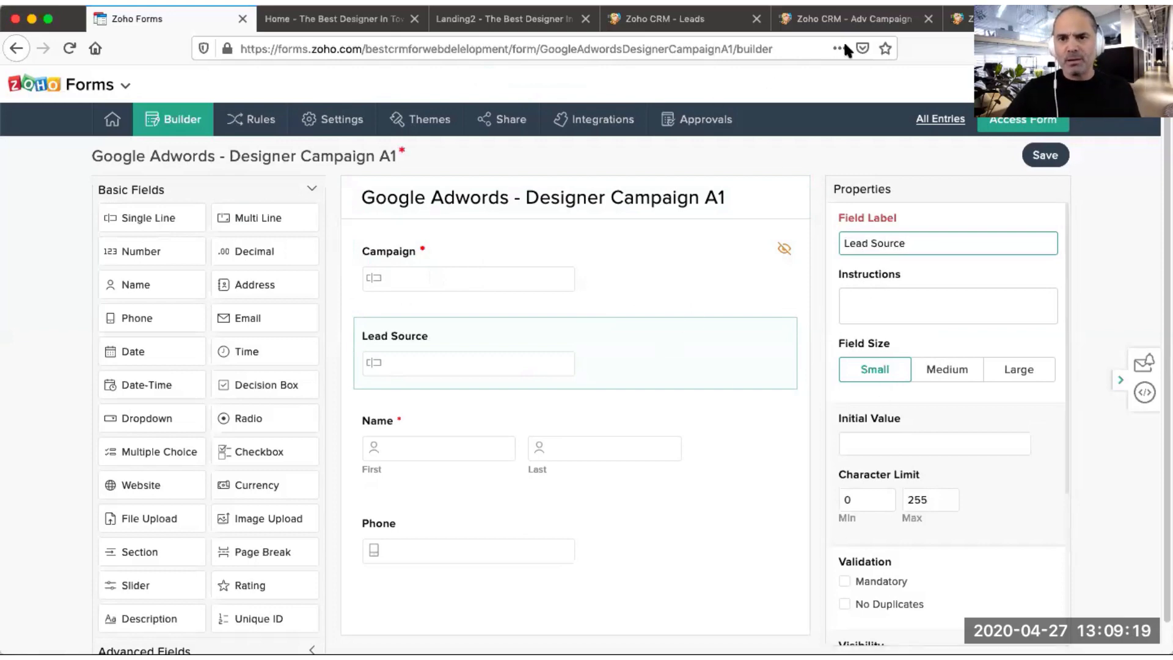
Step: Open the Modules and Fields section of the CRM Setup page
{"action": "left_click", "coordinate": [959, 19]}
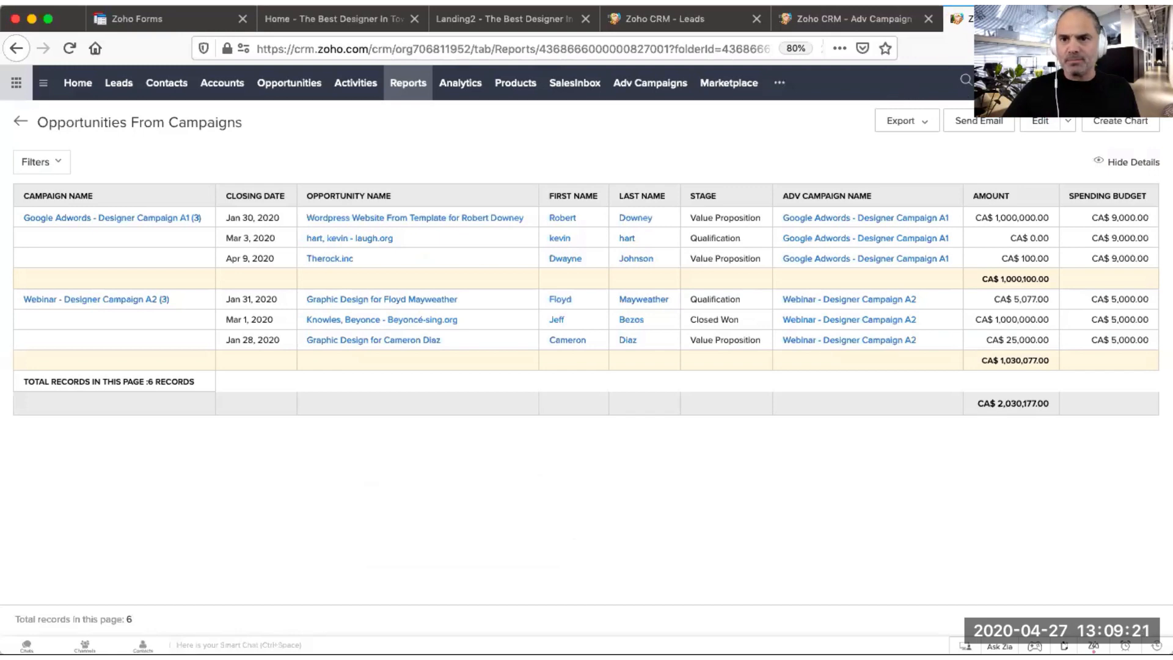
{"action": "left_click", "coordinate": [1104, 82]}
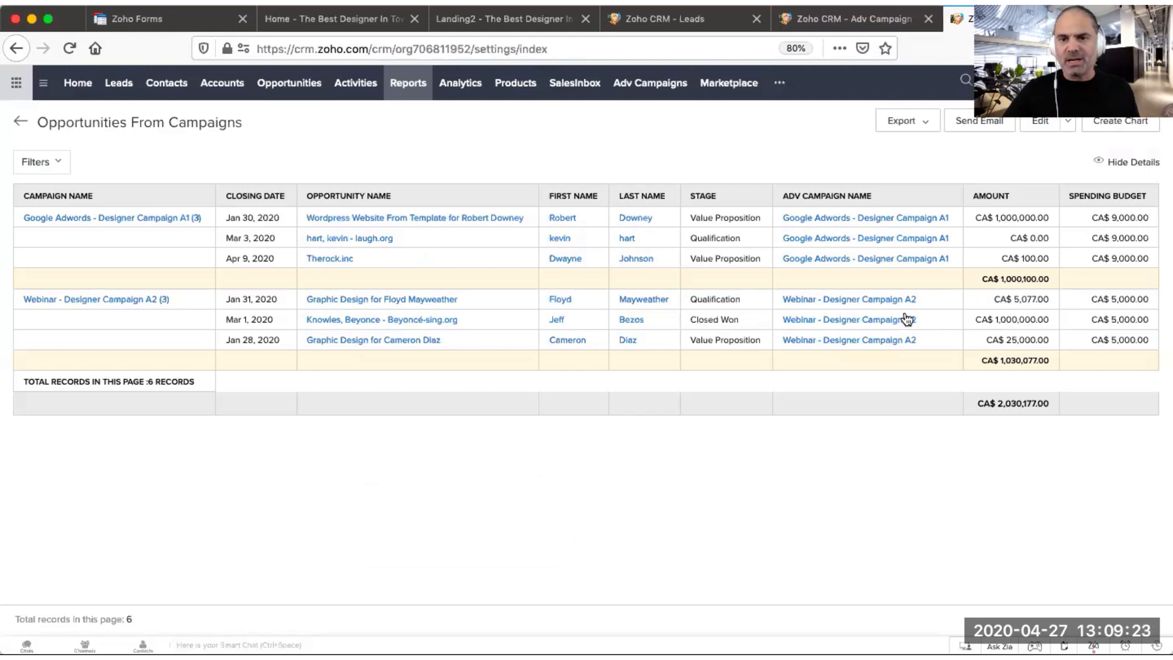
{"action": "left_click", "coordinate": [721, 240]}
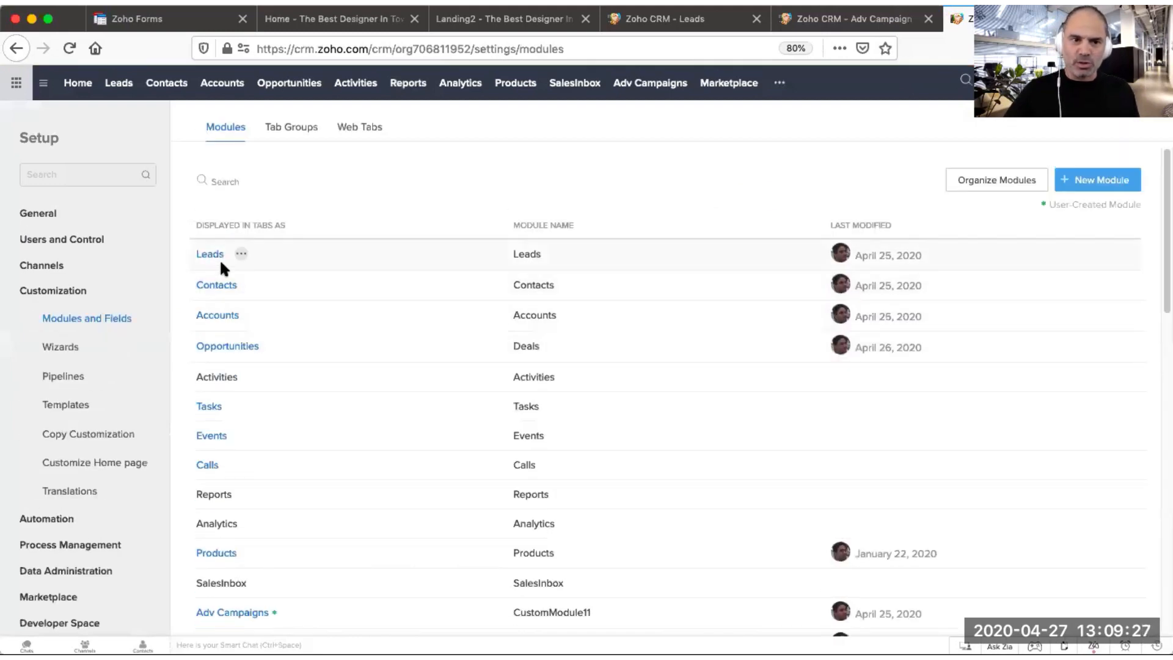
Step: Open the Lead Source pick list properties in the Leads module's Standard layout
{"action": "left_click", "coordinate": [211, 255]}
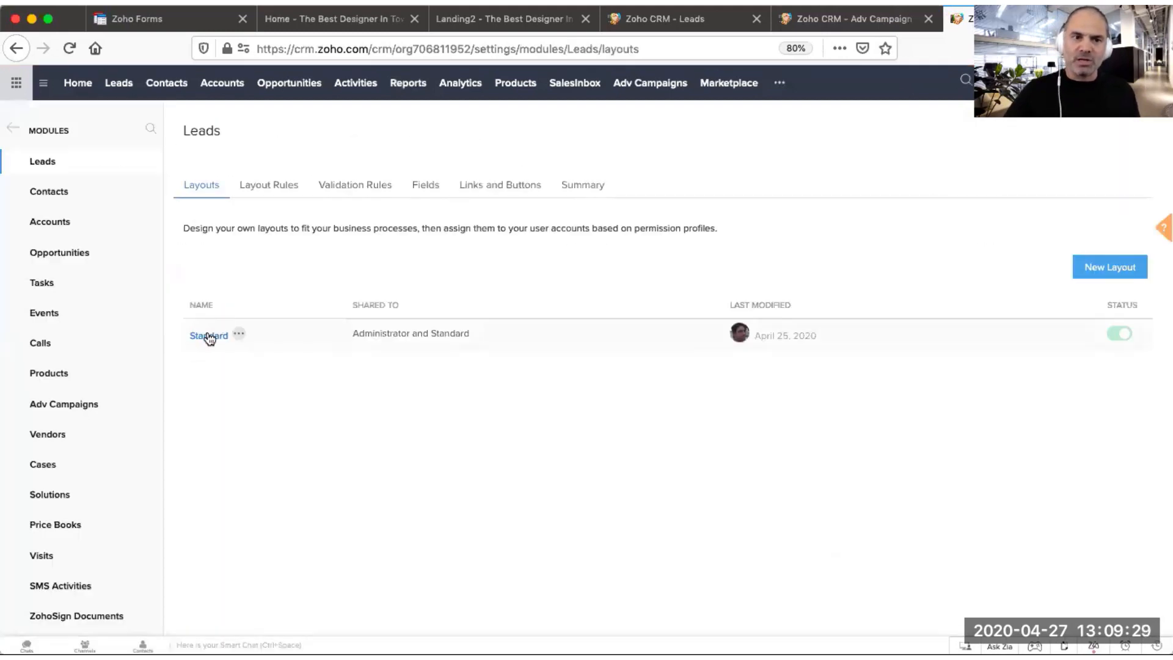
{"action": "left_click", "coordinate": [209, 336]}
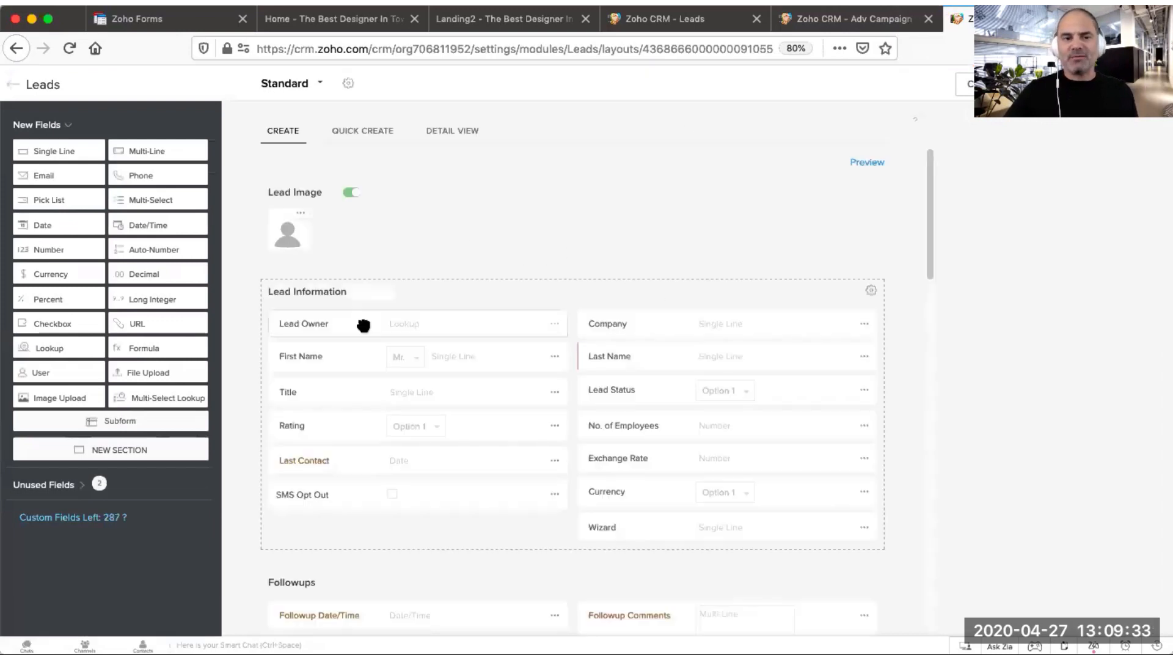
{"action": "left_click", "coordinate": [863, 389]}
{"action": "left_click", "coordinate": [981, 329]}
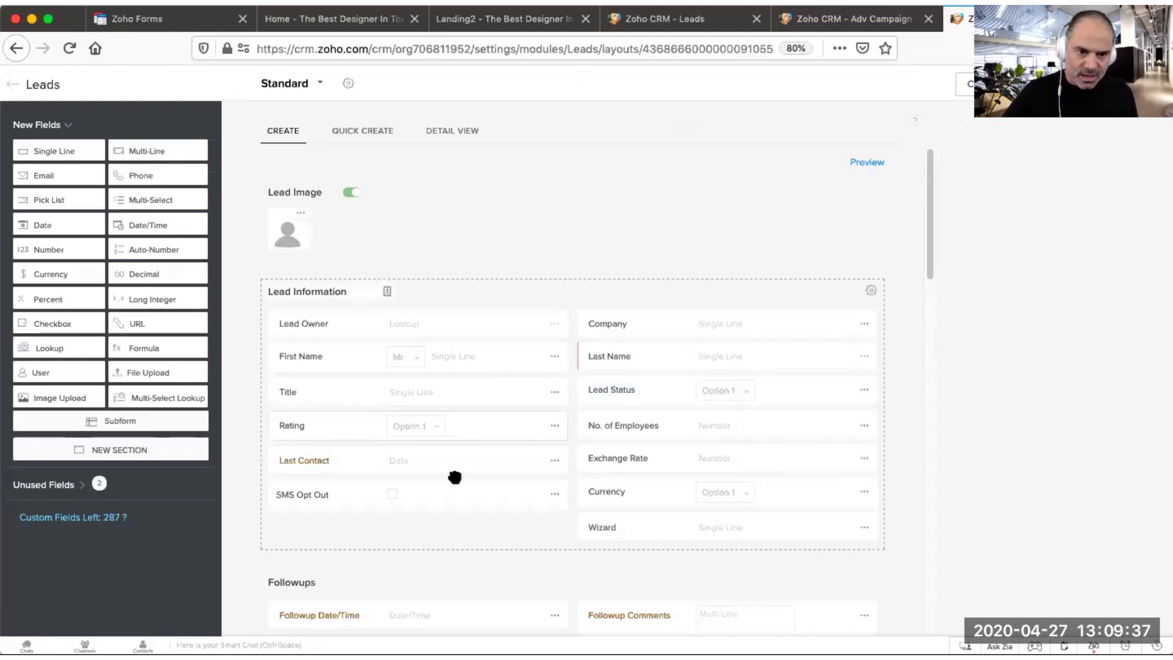
{"action": "scroll", "coordinate": [571, 468], "scroll_direction": "down", "scroll_amount": 3}
{"action": "scroll", "coordinate": [568, 465], "scroll_direction": "down", "scroll_amount": 10}
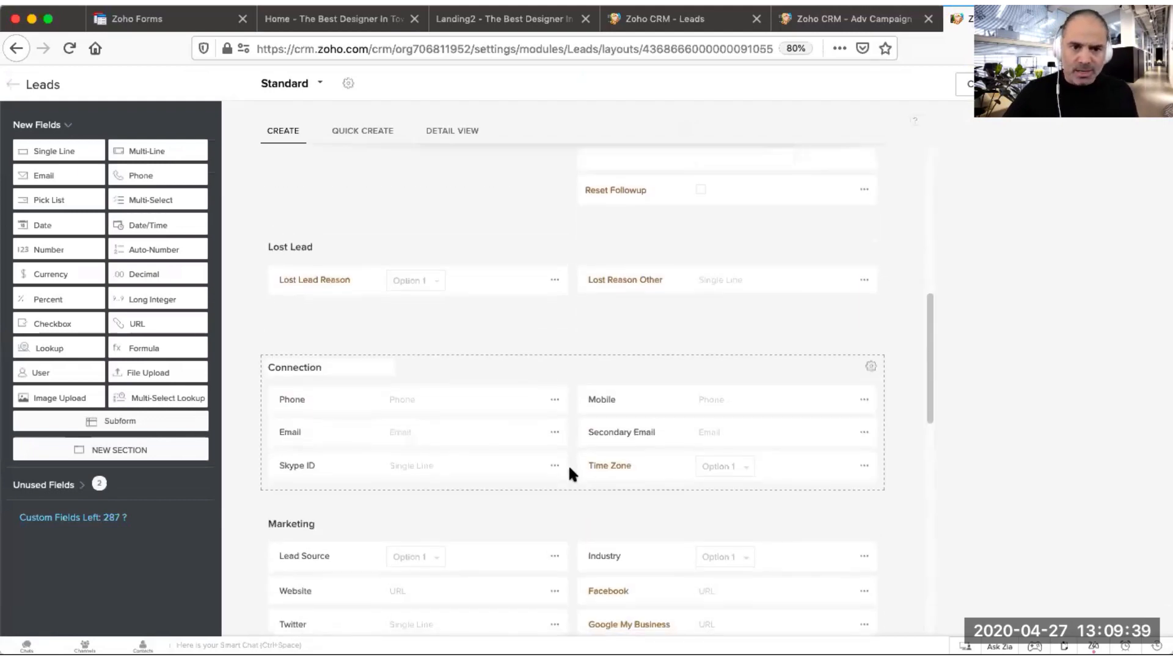
{"action": "left_click", "coordinate": [555, 407]}
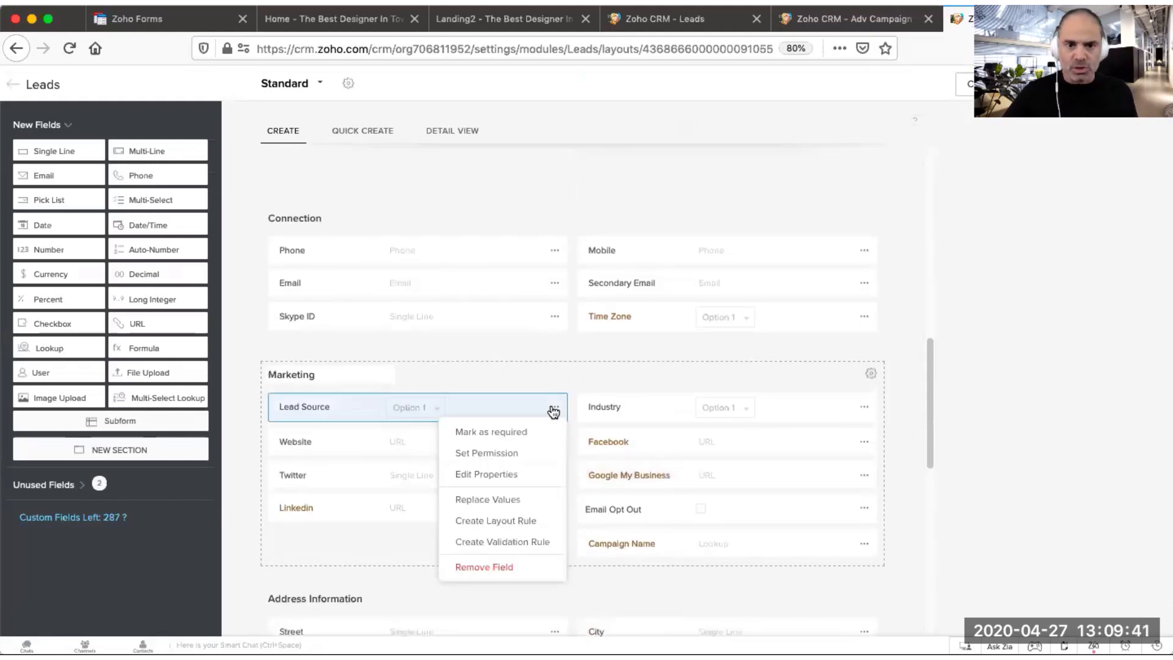
{"action": "left_click", "coordinate": [523, 476]}
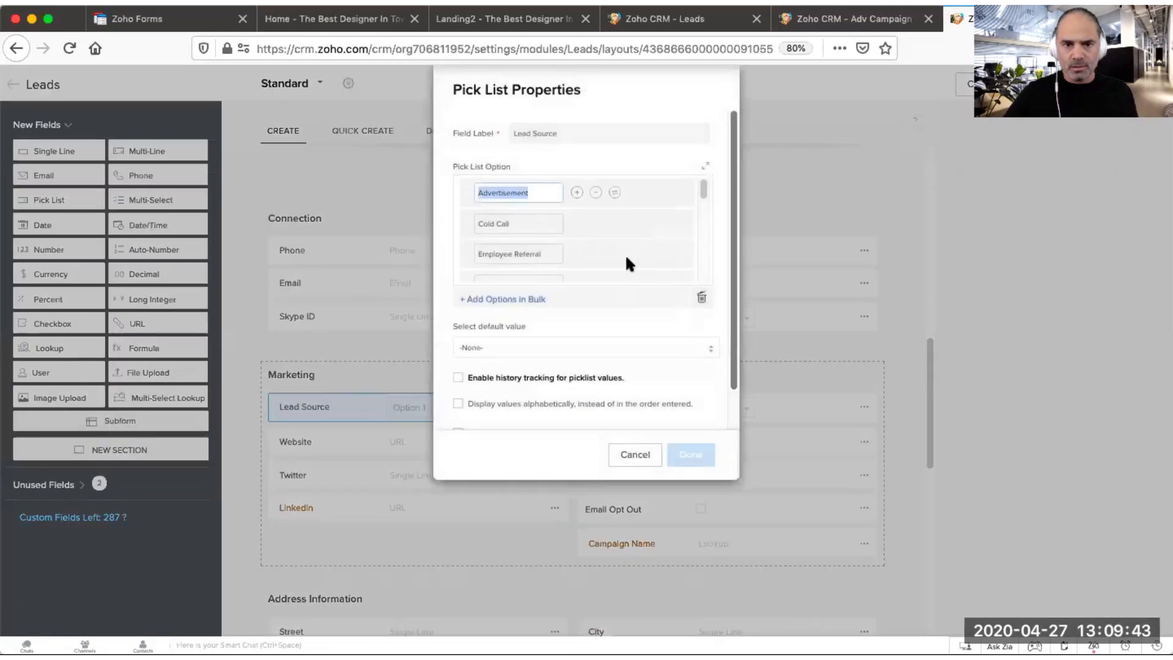
Step: Copy the Youtube option value from the Lead Source pick list and close the properties dialog
{"action": "scroll", "coordinate": [594, 231], "scroll_direction": "down", "scroll_amount": 4}
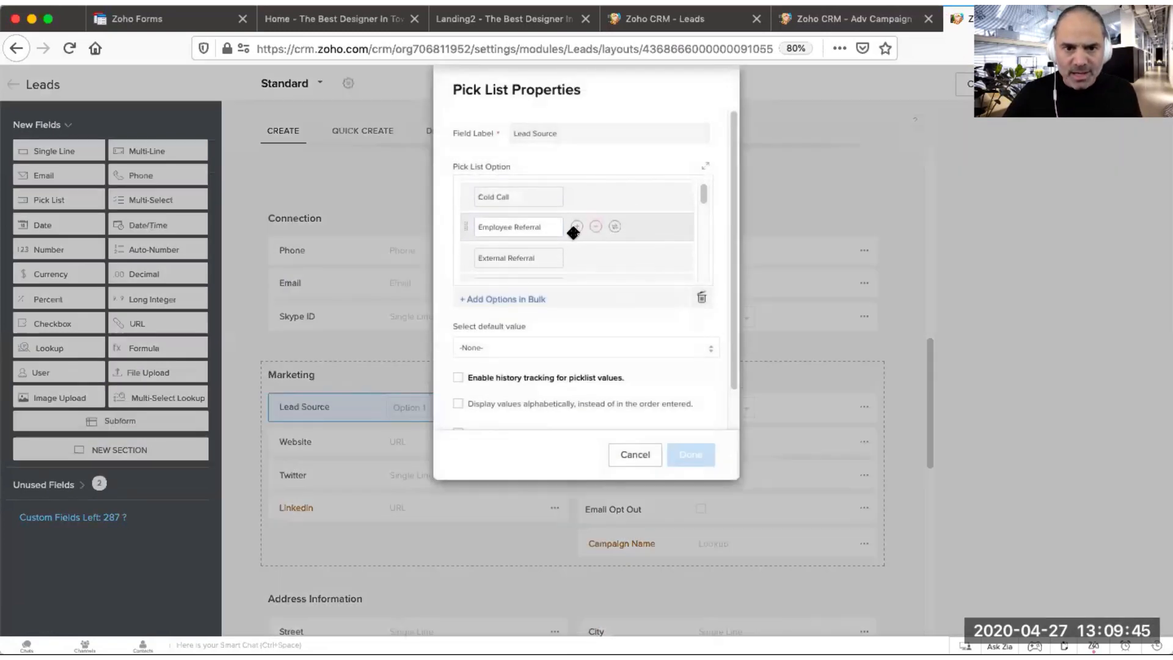
{"action": "scroll", "coordinate": [569, 236], "scroll_direction": "down", "scroll_amount": 4}
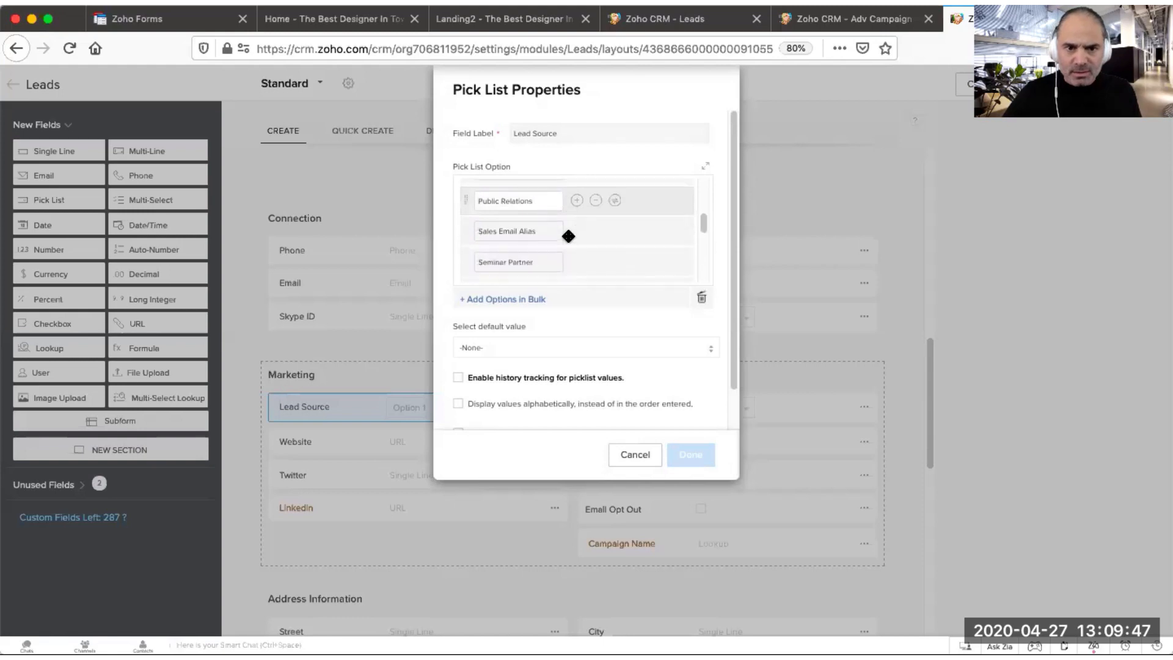
{"action": "scroll", "coordinate": [573, 242], "scroll_direction": "down", "scroll_amount": 5}
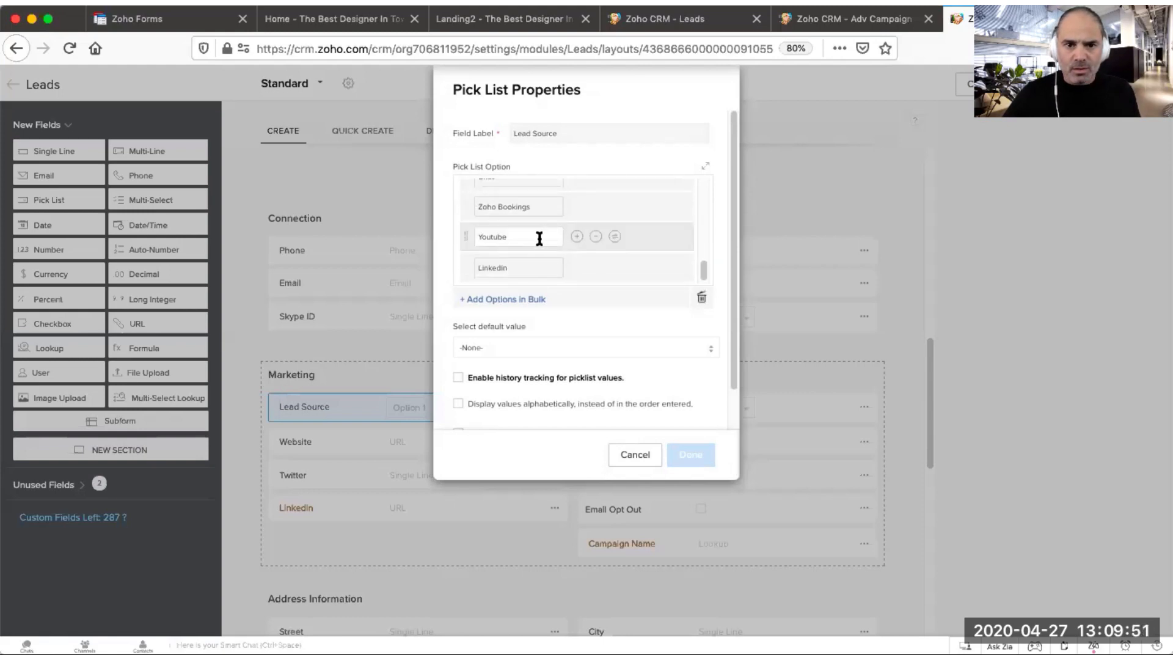
{"action": "left_click_drag", "start_coordinate": [539, 238], "coordinate": [453, 232]}
{"action": "right_click", "coordinate": [481, 231]}
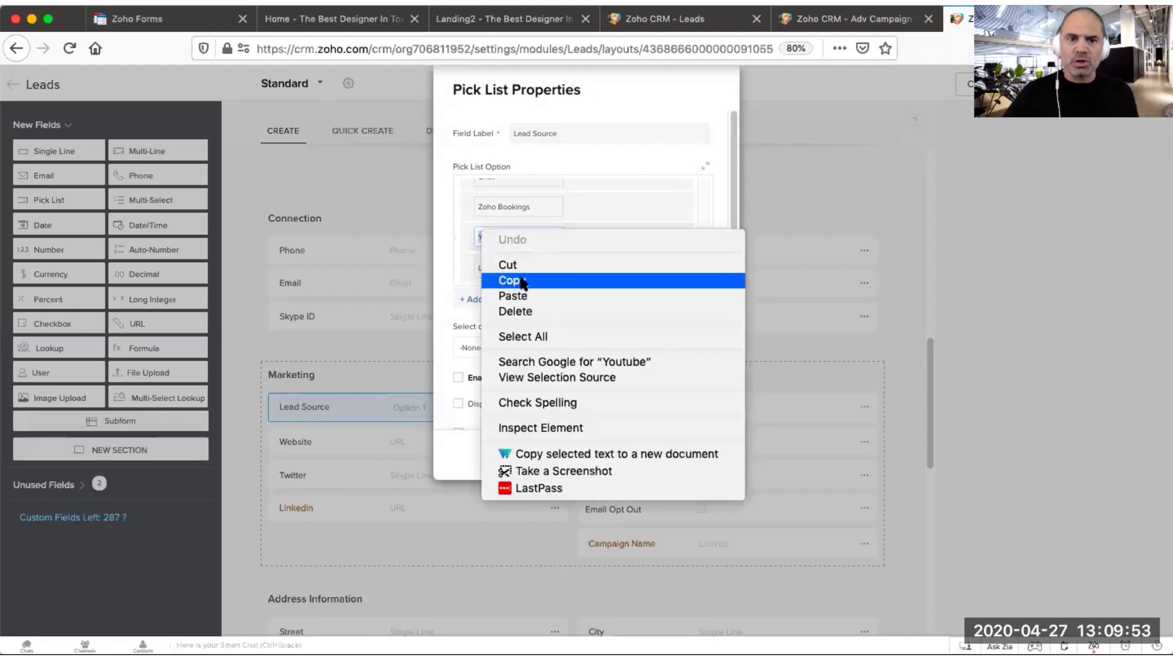
{"action": "left_click", "coordinate": [523, 281]}
{"action": "left_click", "coordinate": [652, 454]}
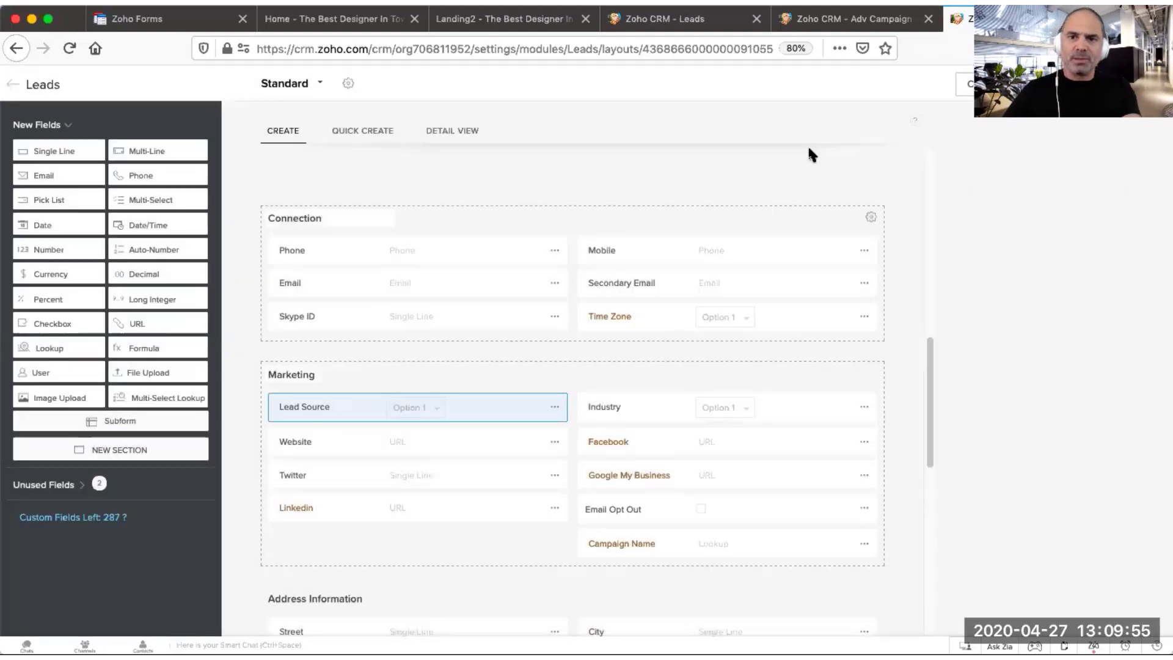
Step: Paste Youtube as the initial value of the form's Lead Source field
{"action": "left_click", "coordinate": [217, 22]}
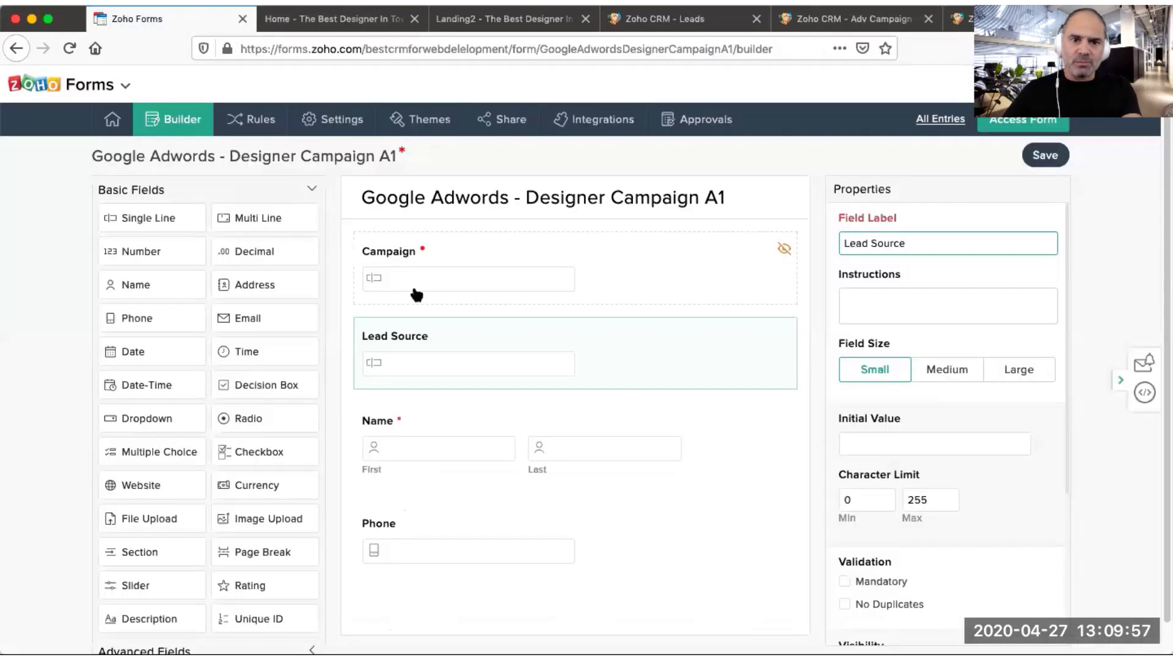
{"action": "left_click", "coordinate": [914, 445]}
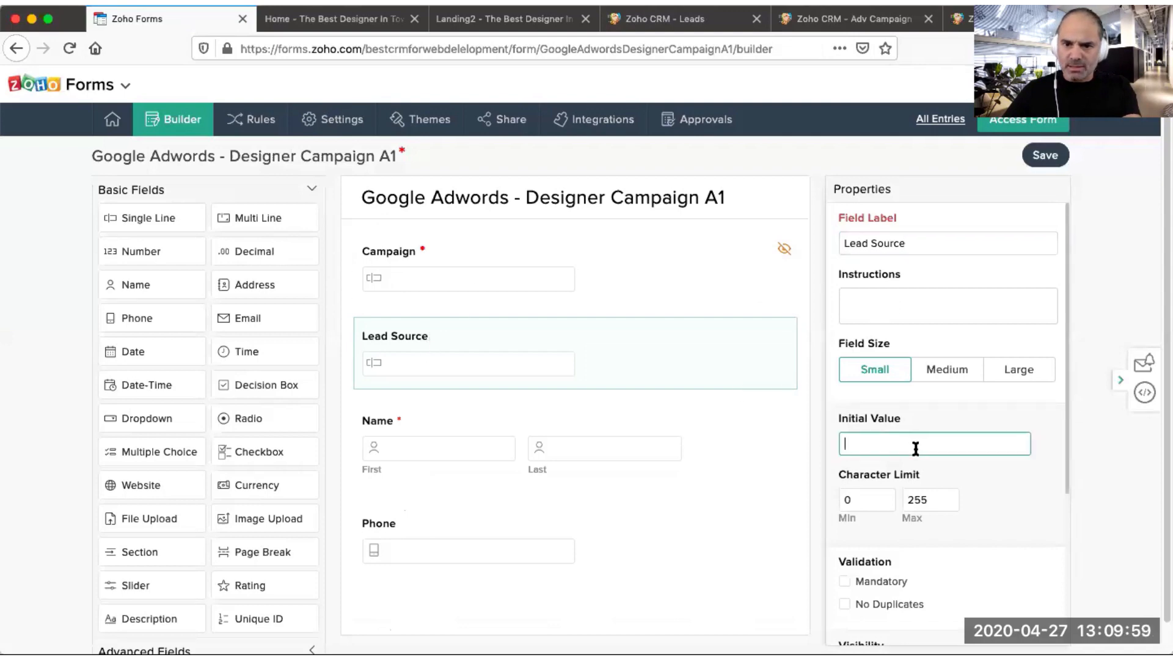
{"action": "key", "text": "ctrl+v"}
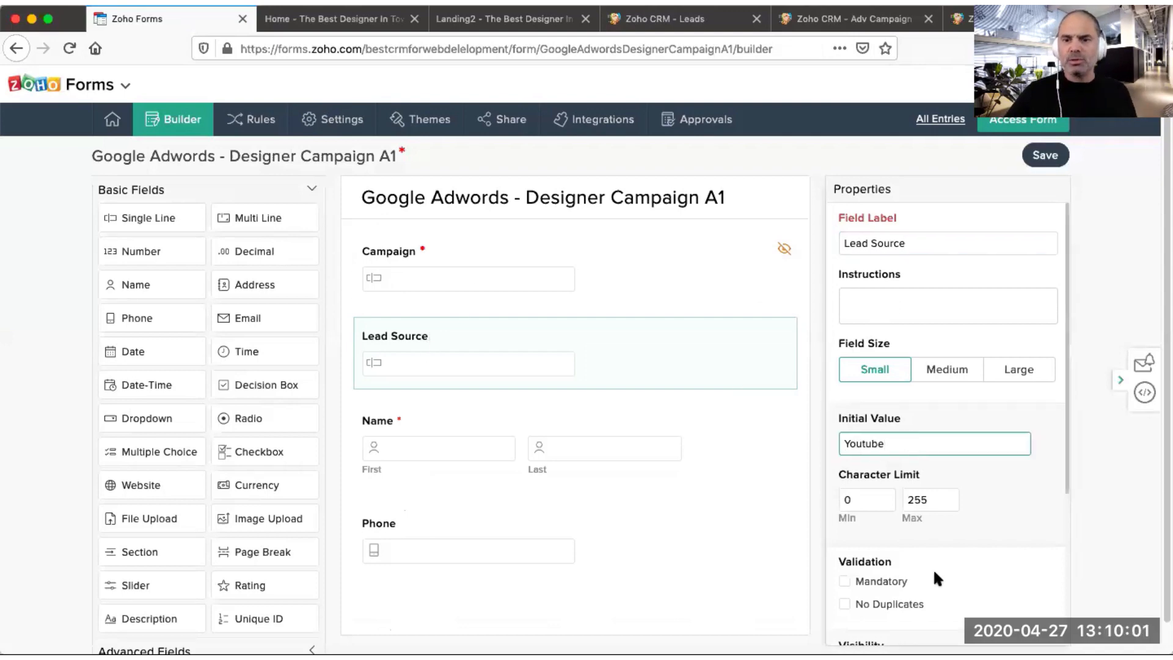
Step: Make the Lead Source field mandatory and hidden, and save the form
{"action": "scroll", "coordinate": [917, 562], "scroll_direction": "down", "scroll_amount": 5}
{"action": "scroll", "coordinate": [903, 531], "scroll_direction": "down", "scroll_amount": 2}
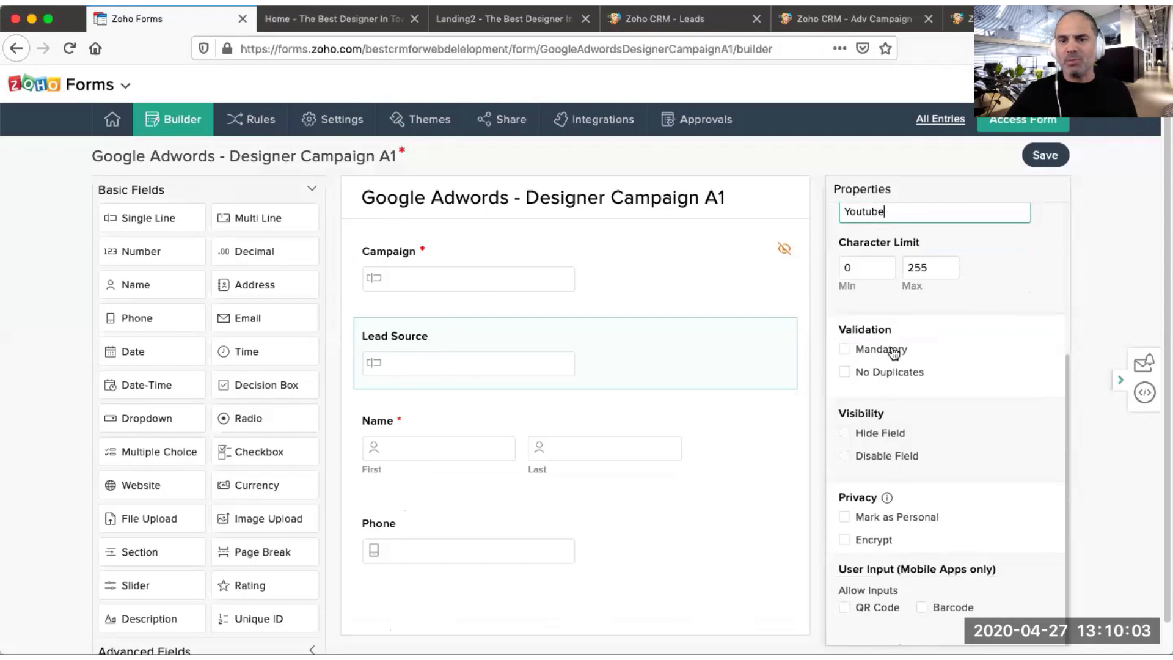
{"action": "left_click", "coordinate": [894, 352]}
{"action": "left_click", "coordinate": [889, 433]}
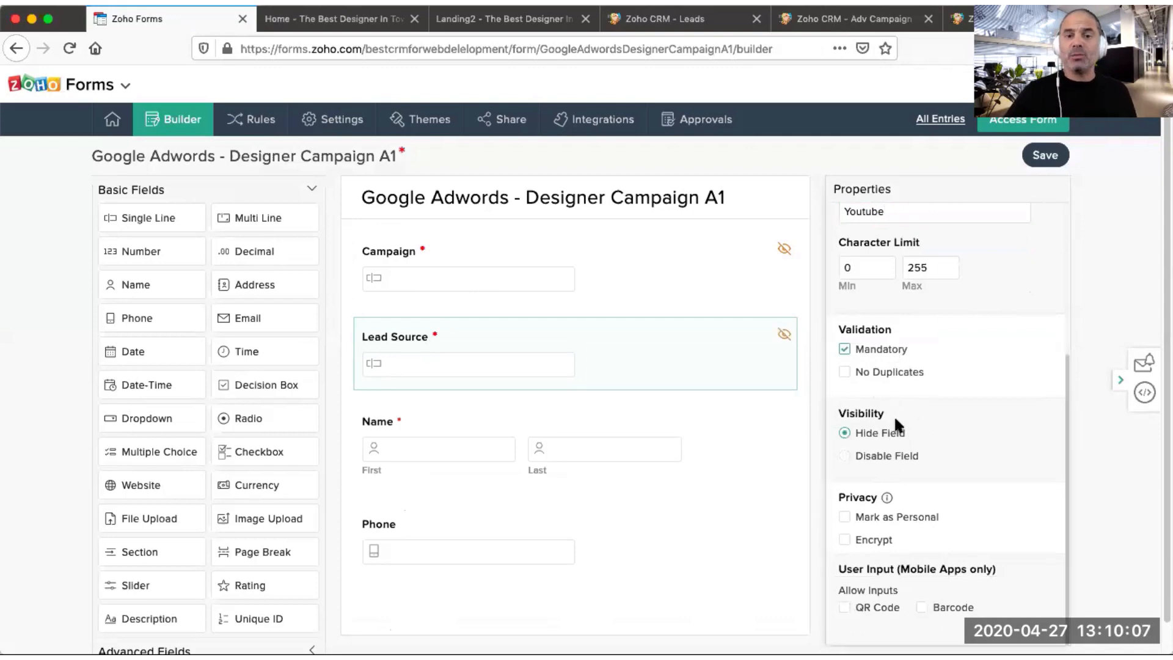
{"action": "left_click", "coordinate": [1043, 160]}
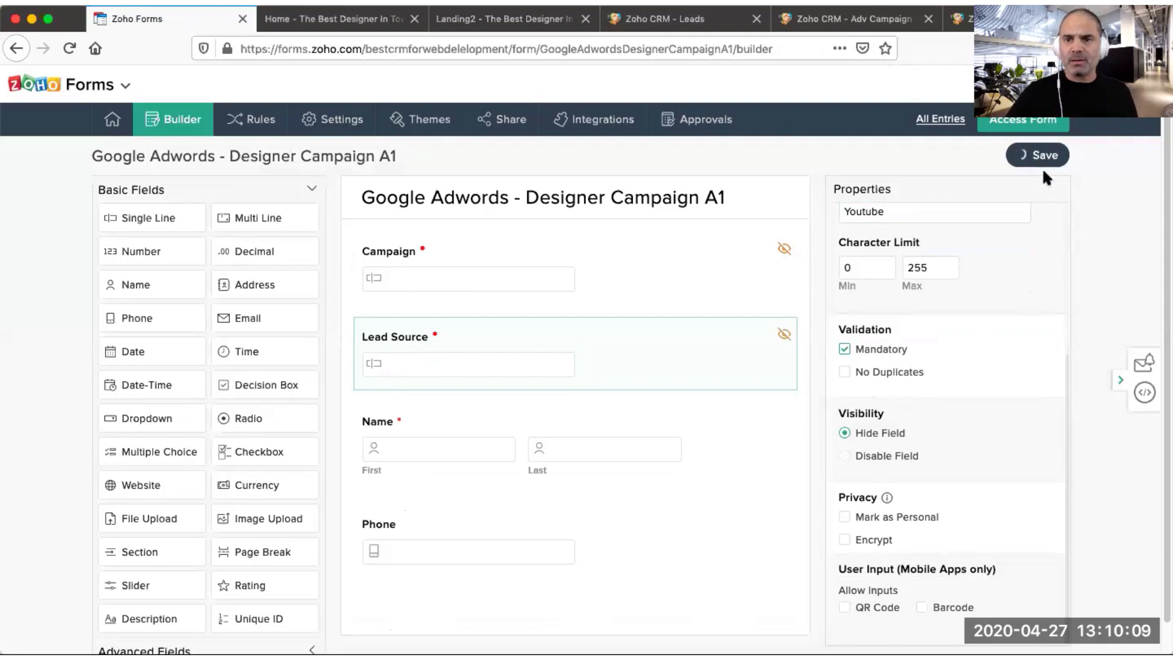
Step: Add a Zoho CRM integration mapping from CRM Lead Source to the form's Lead Source field and save the integration
{"action": "left_click", "coordinate": [599, 122]}
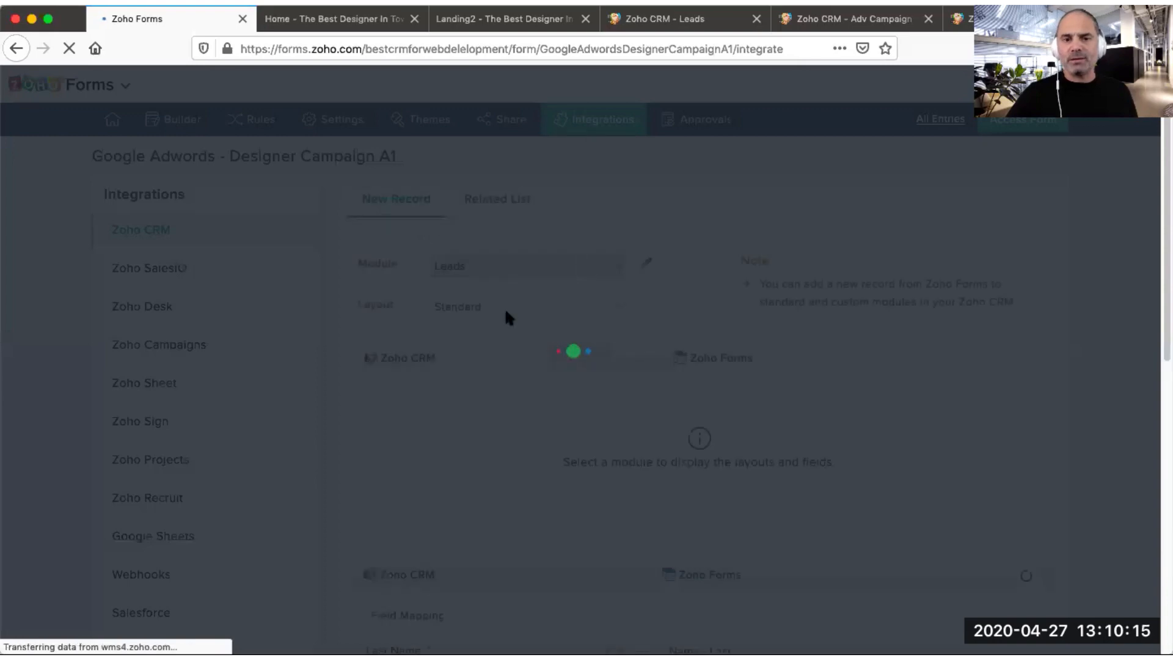
{"action": "scroll", "coordinate": [825, 447], "scroll_direction": "down", "scroll_amount": 1}
{"action": "scroll", "coordinate": [826, 447], "scroll_direction": "down", "scroll_amount": 5}
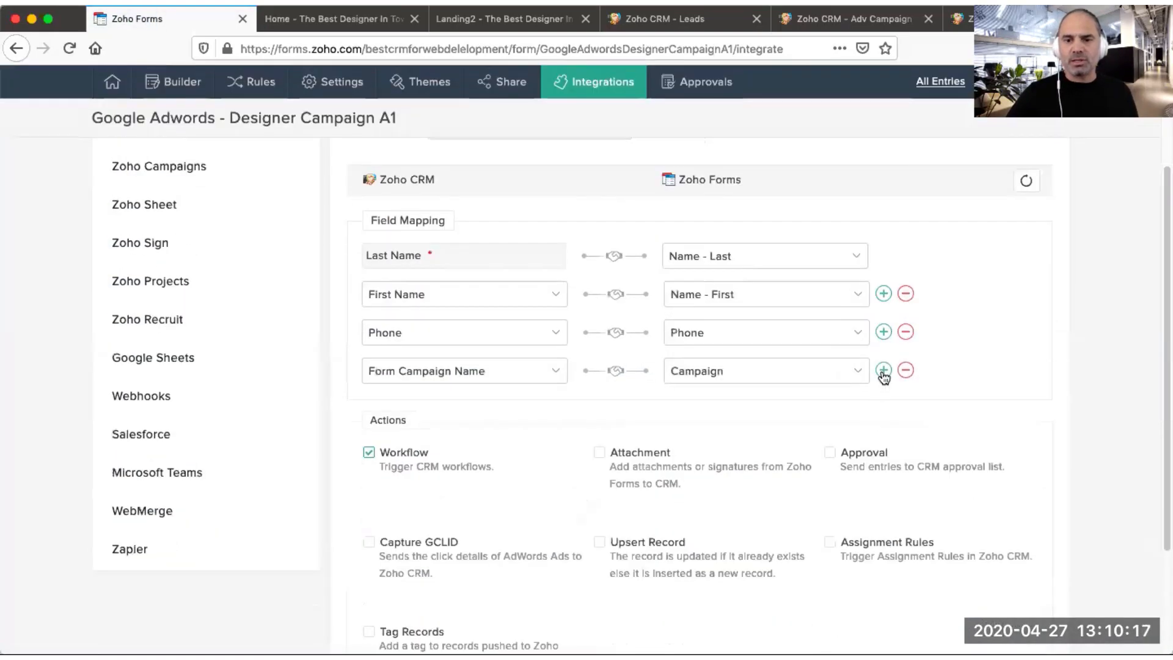
{"action": "left_click", "coordinate": [883, 370]}
{"action": "left_click", "coordinate": [508, 409]}
{"action": "type", "text": "lea"}
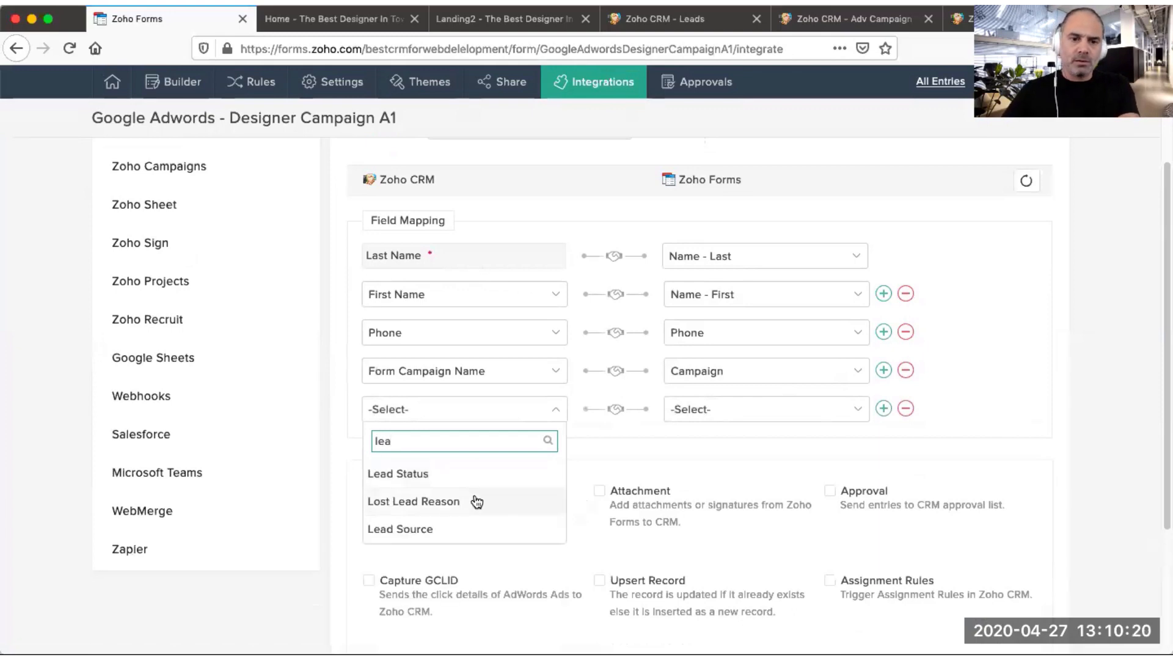
{"action": "left_click", "coordinate": [445, 532]}
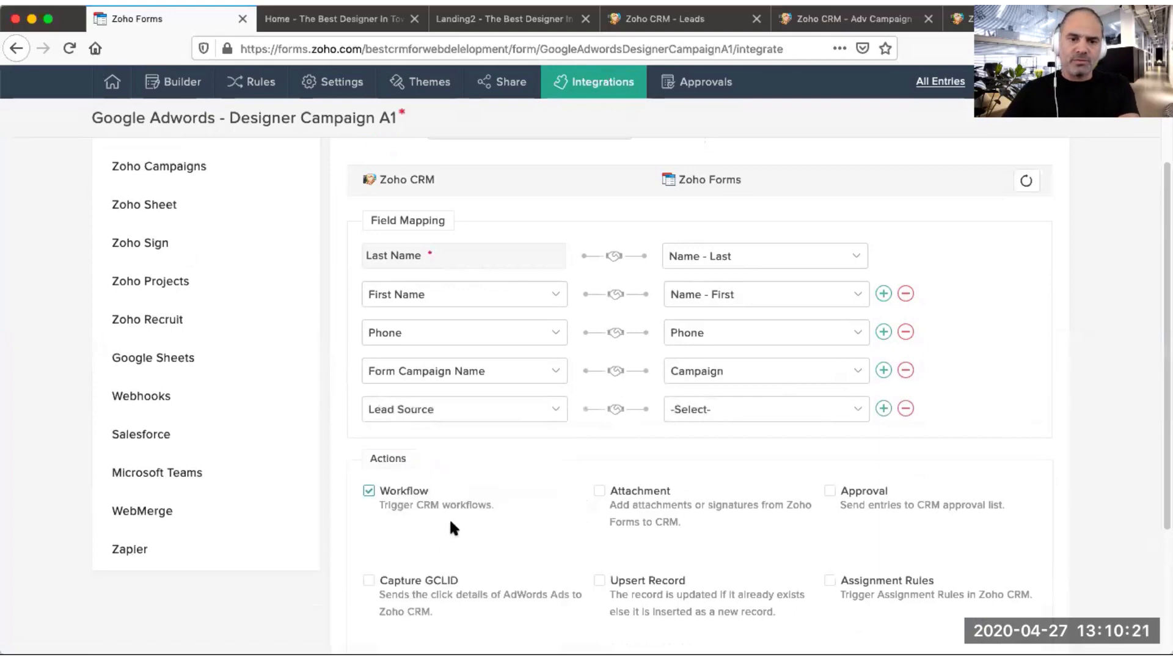
{"action": "left_click", "coordinate": [723, 411]}
{"action": "type", "text": "lead"}
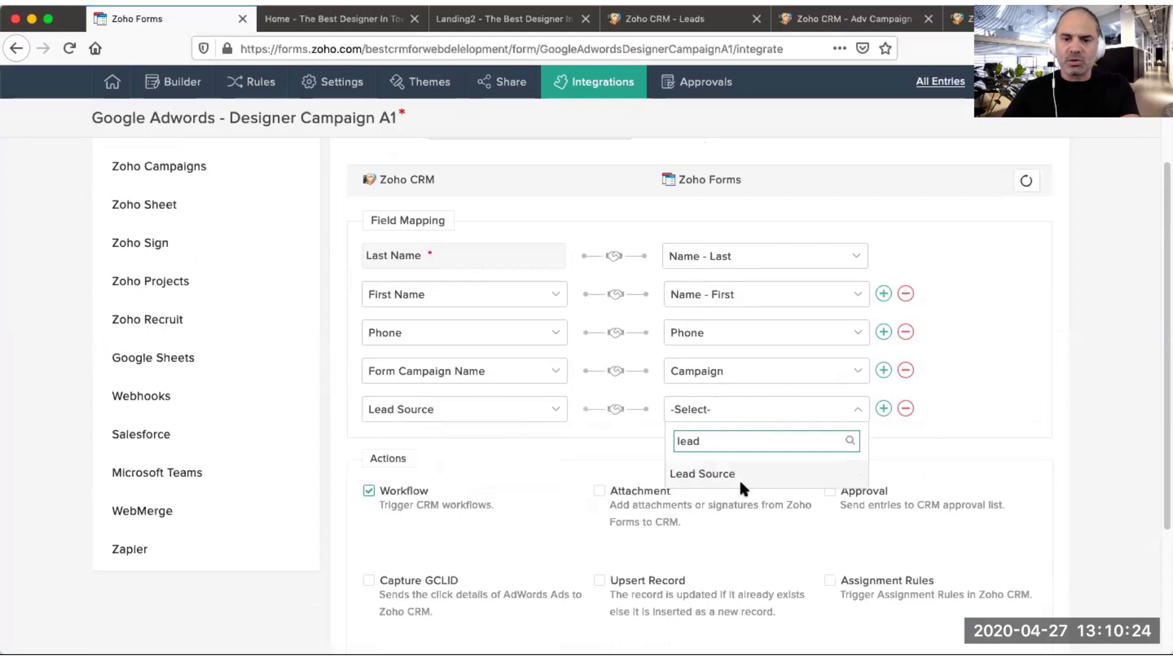
{"action": "left_click", "coordinate": [736, 476]}
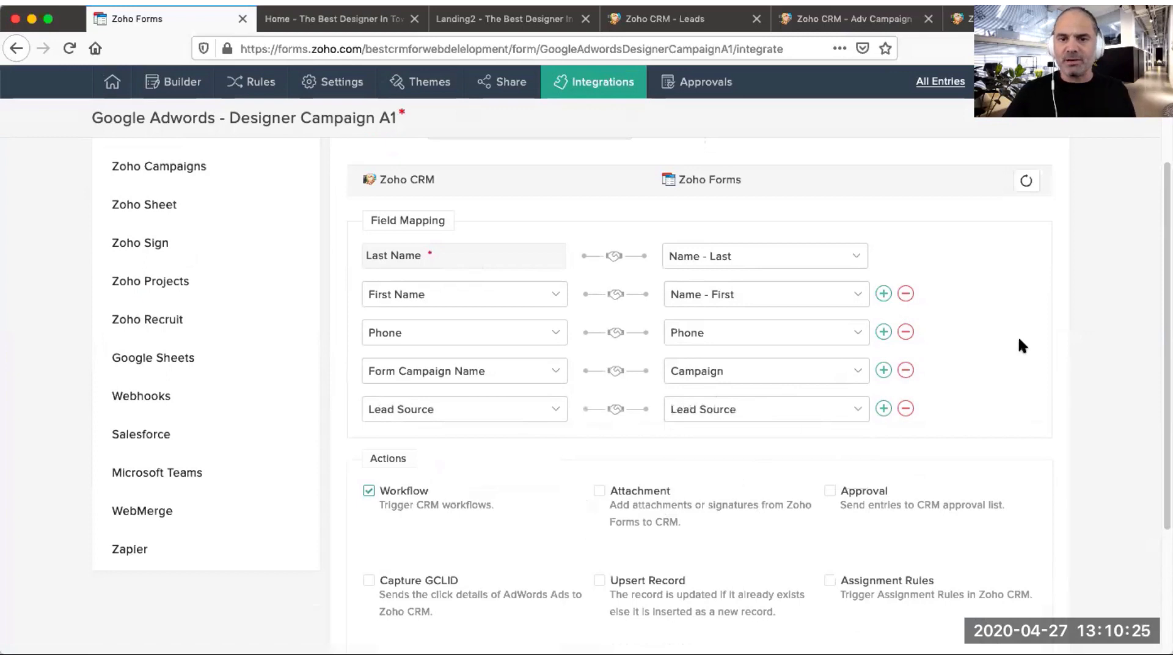
{"action": "scroll", "coordinate": [974, 408], "scroll_direction": "down", "scroll_amount": 5}
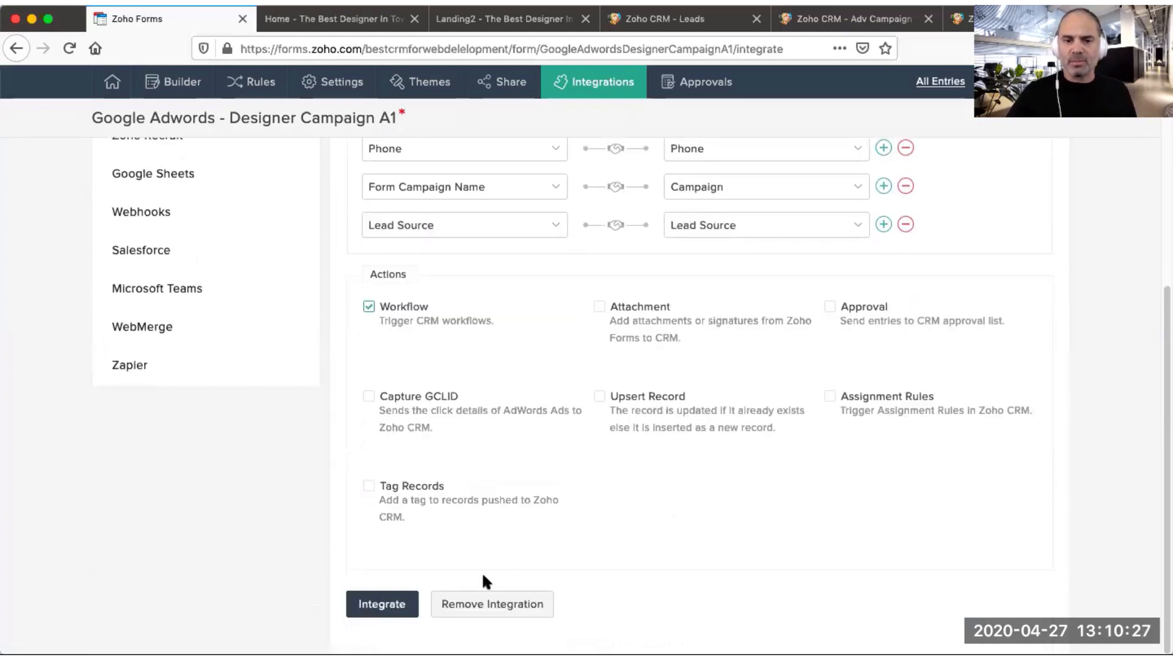
{"action": "left_click", "coordinate": [404, 605]}
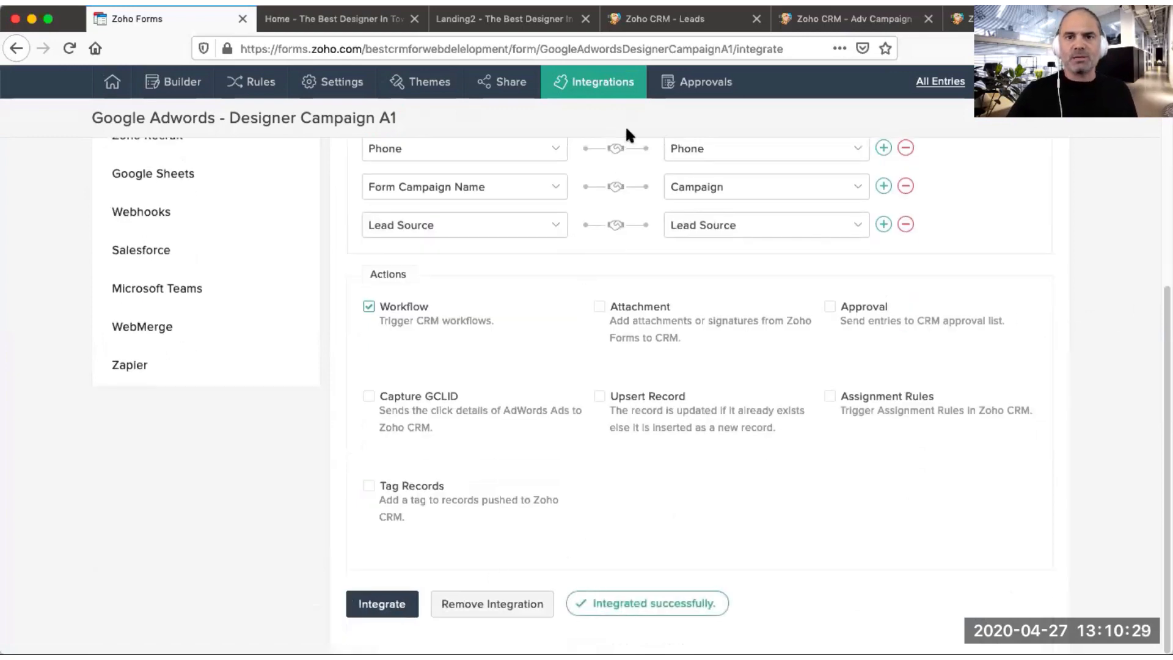
Step: Reload the Landing2 page and submit a test lead with a first name, last name test and a phone number
{"action": "left_click", "coordinate": [681, 23]}
{"action": "left_click", "coordinate": [469, 23]}
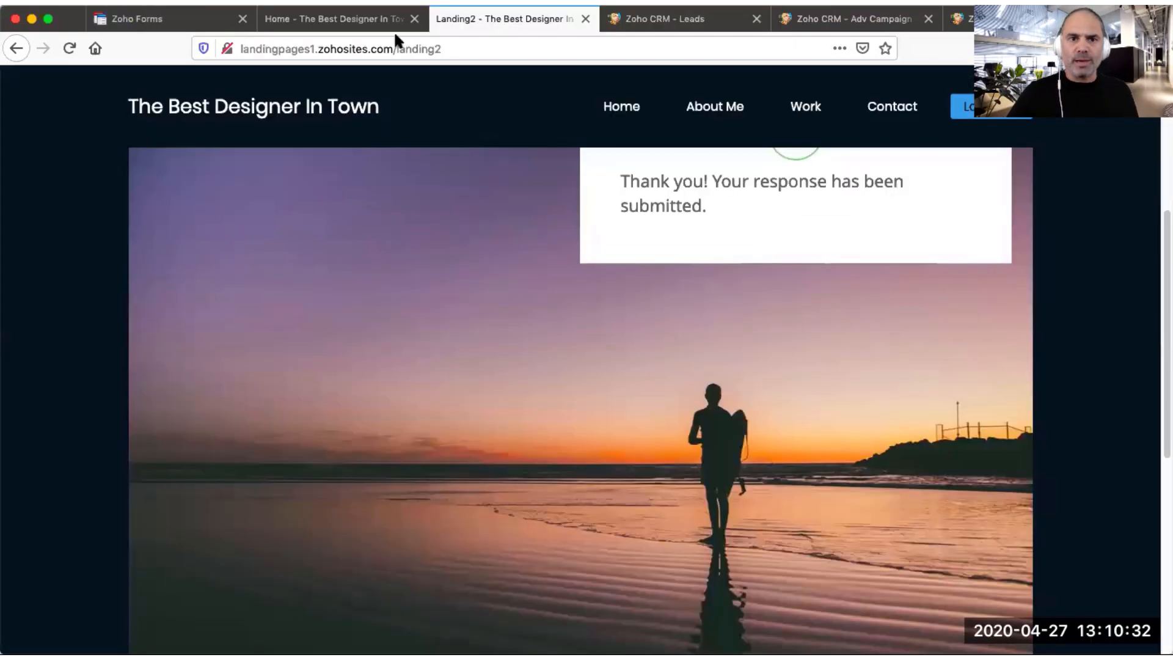
{"action": "left_click", "coordinate": [69, 49]}
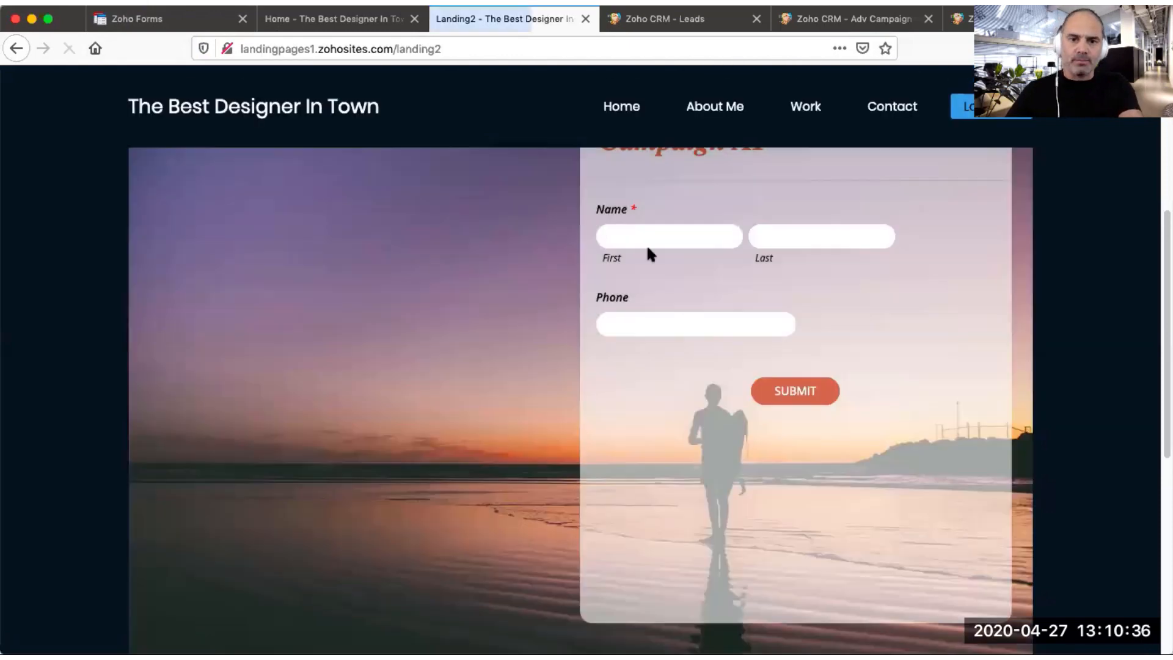
{"action": "left_click", "coordinate": [657, 236]}
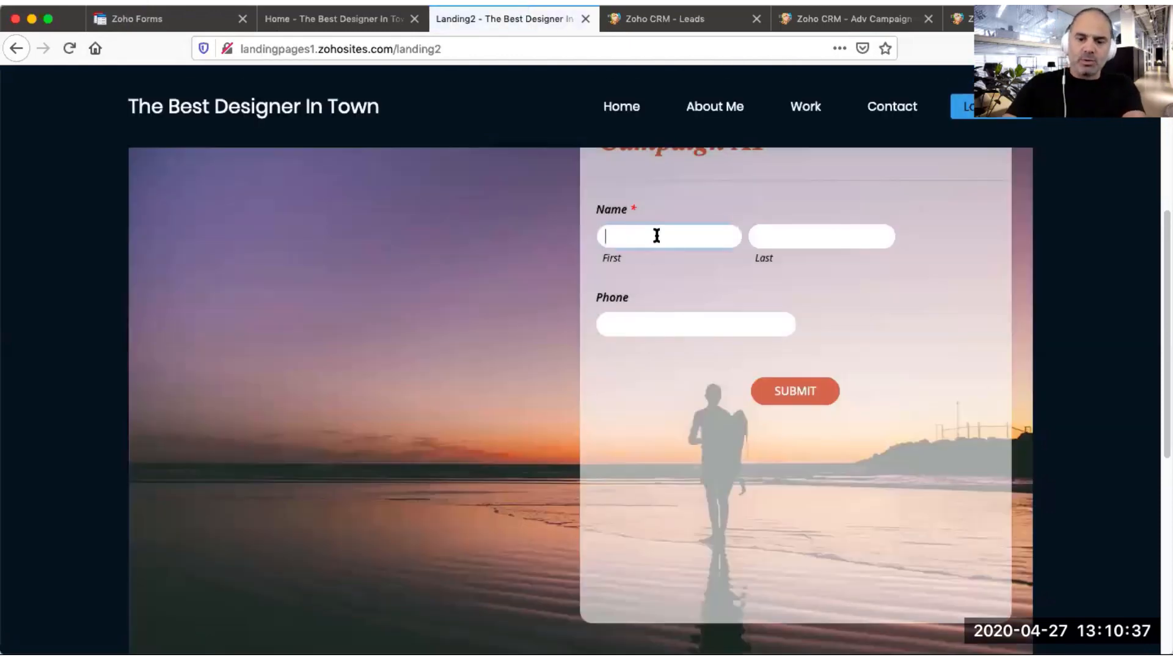
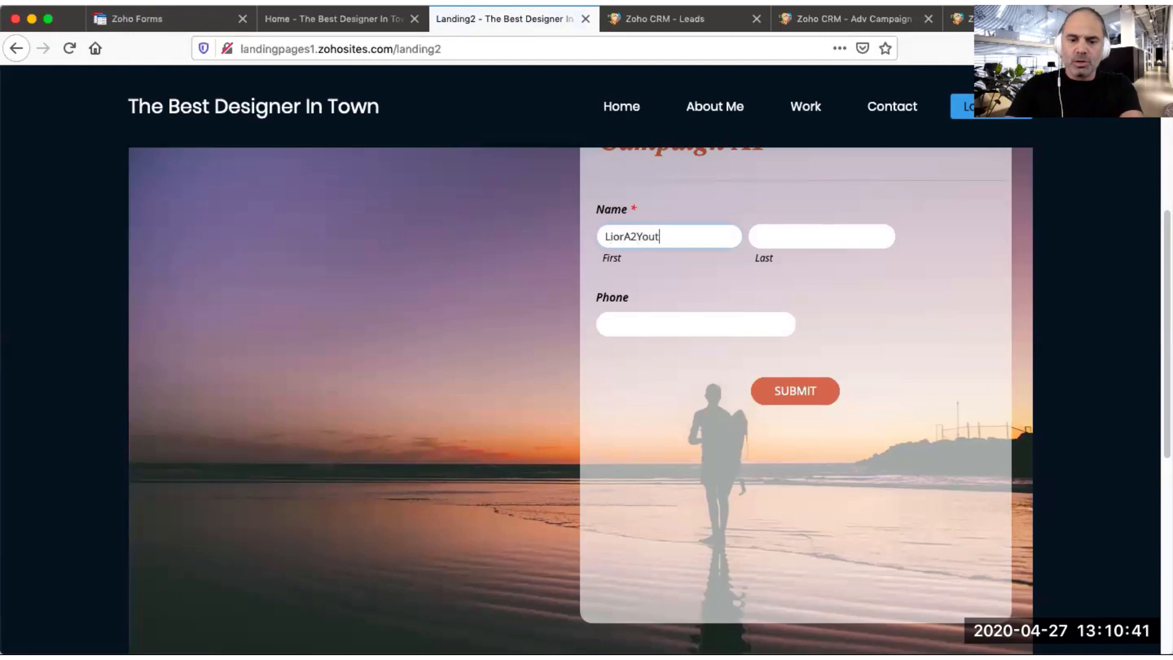
{"action": "key", "text": "Tab"}
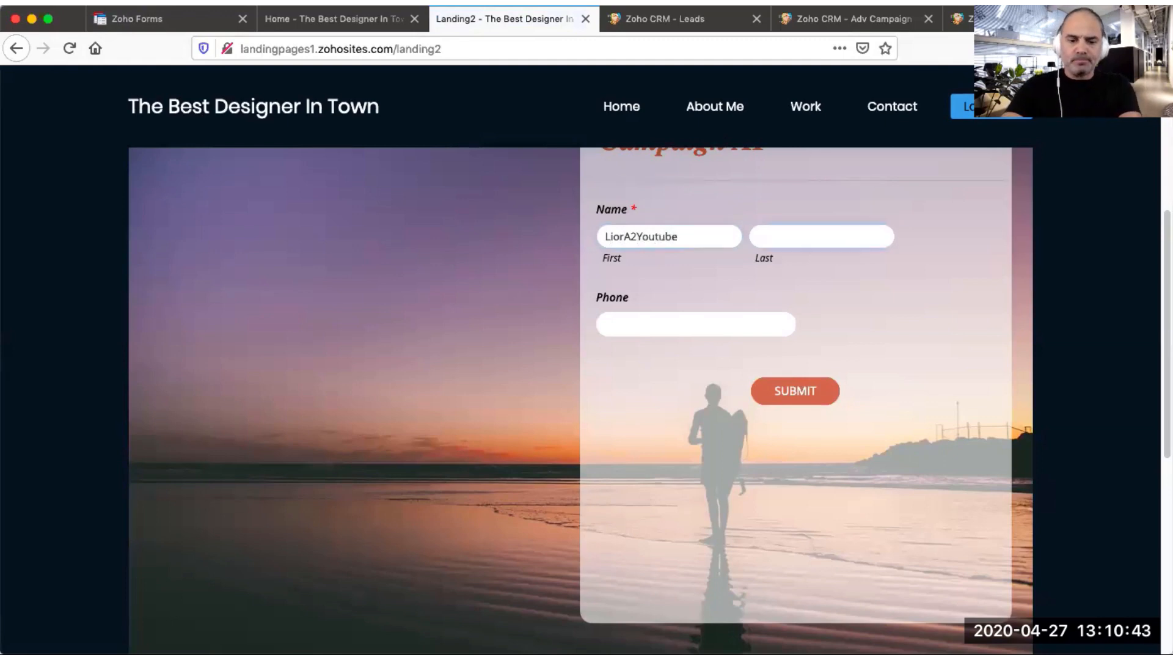
{"action": "key", "text": "Tab"}
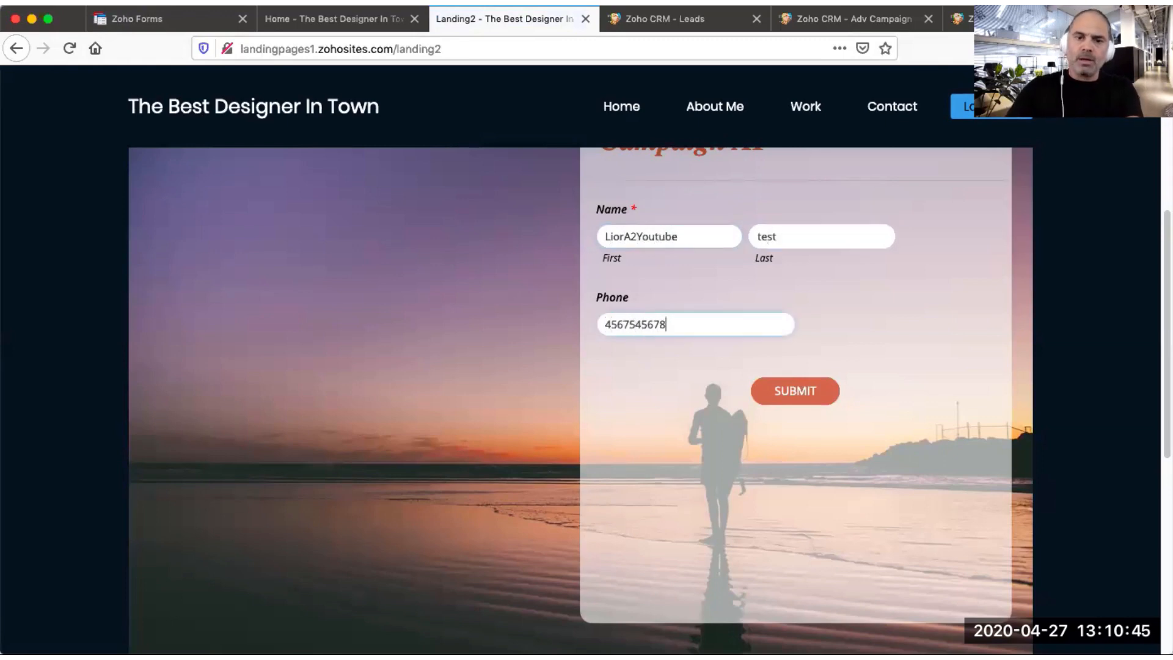
{"action": "left_click", "coordinate": [788, 391]}
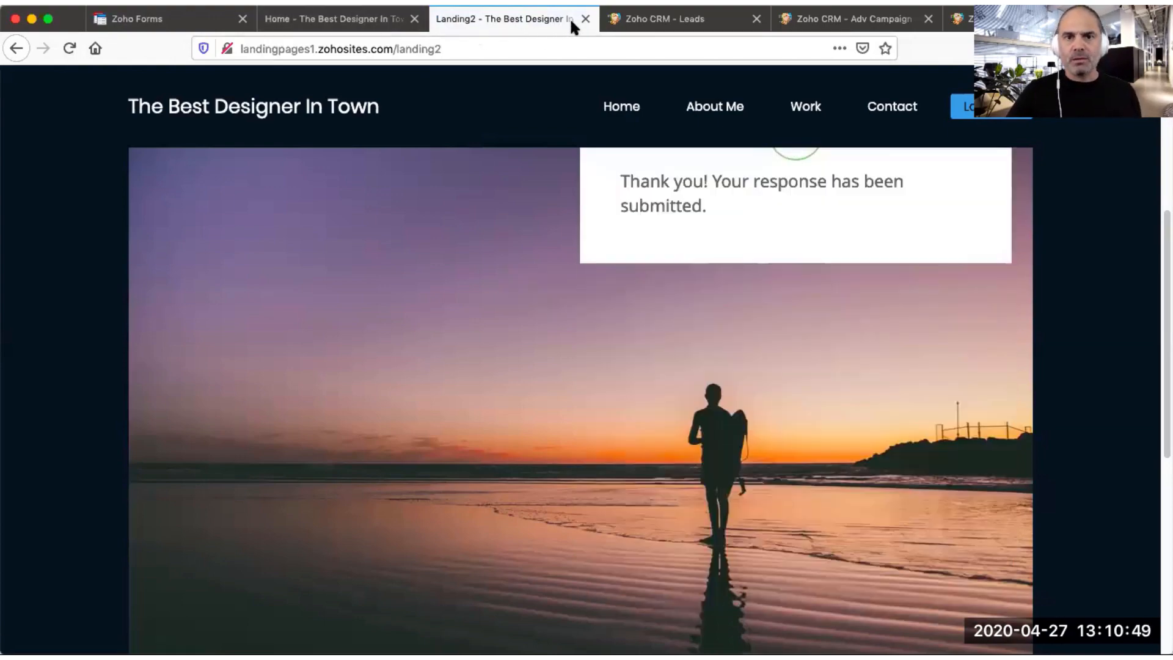
Step: Open the newest lead's record from the CRM Leads list
{"action": "left_click", "coordinate": [672, 21]}
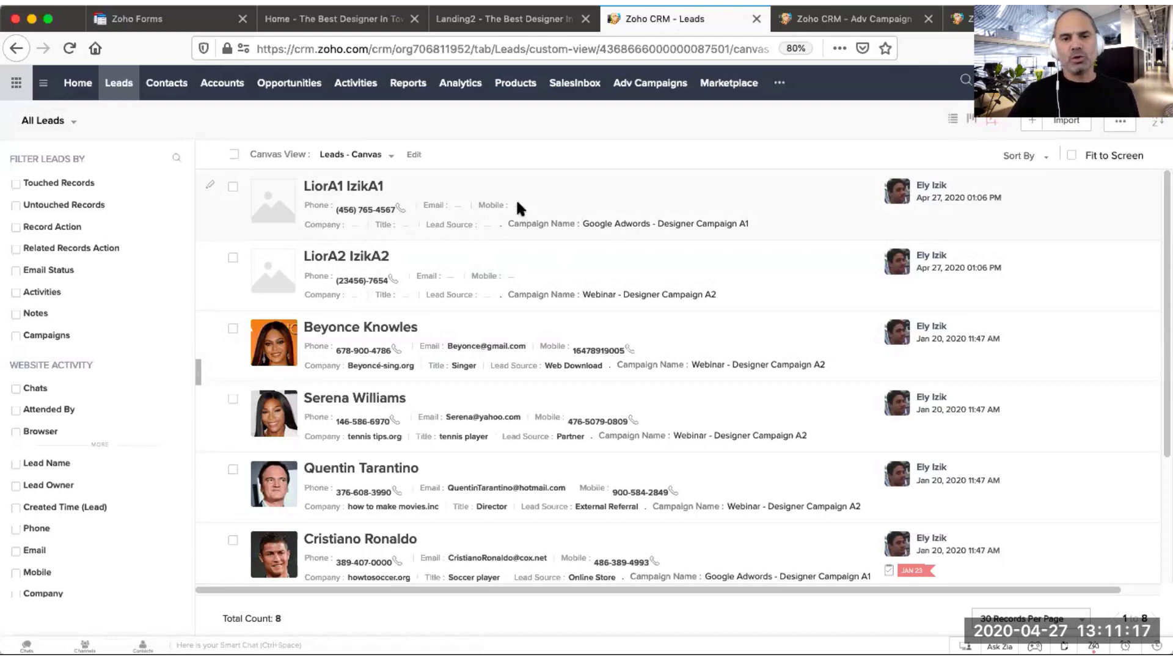
{"action": "left_click", "coordinate": [362, 199]}
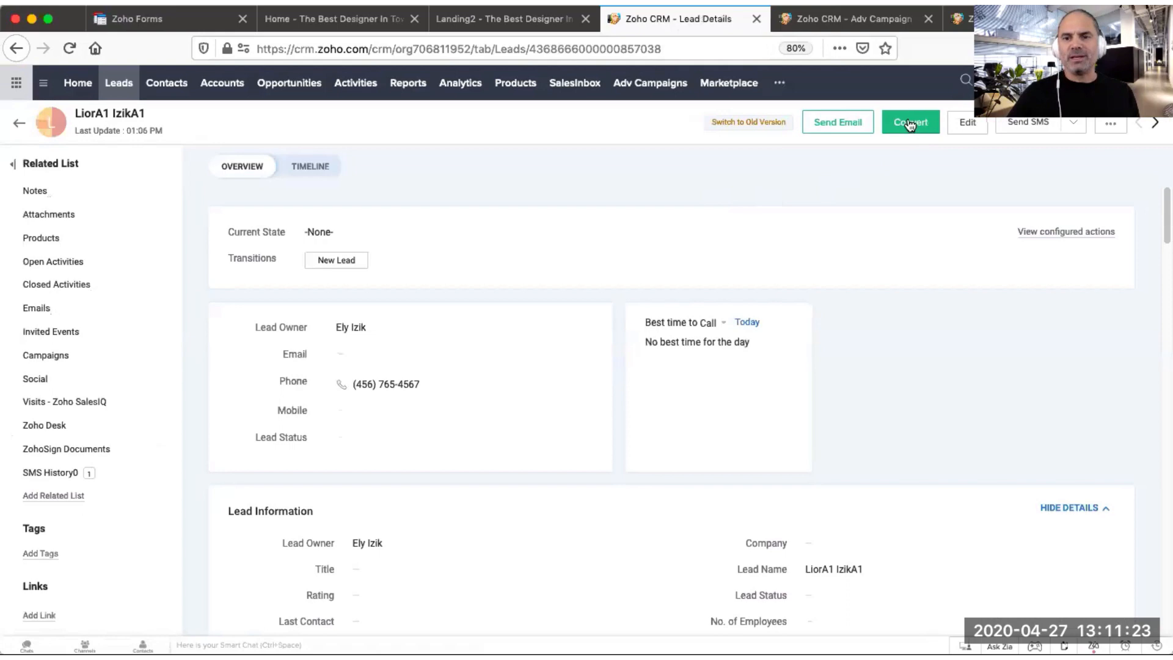
Step: Convert the lead into a contact and a new opportunity with amount 1000 and closing date Apr 30, 2020
{"action": "left_click", "coordinate": [916, 125]}
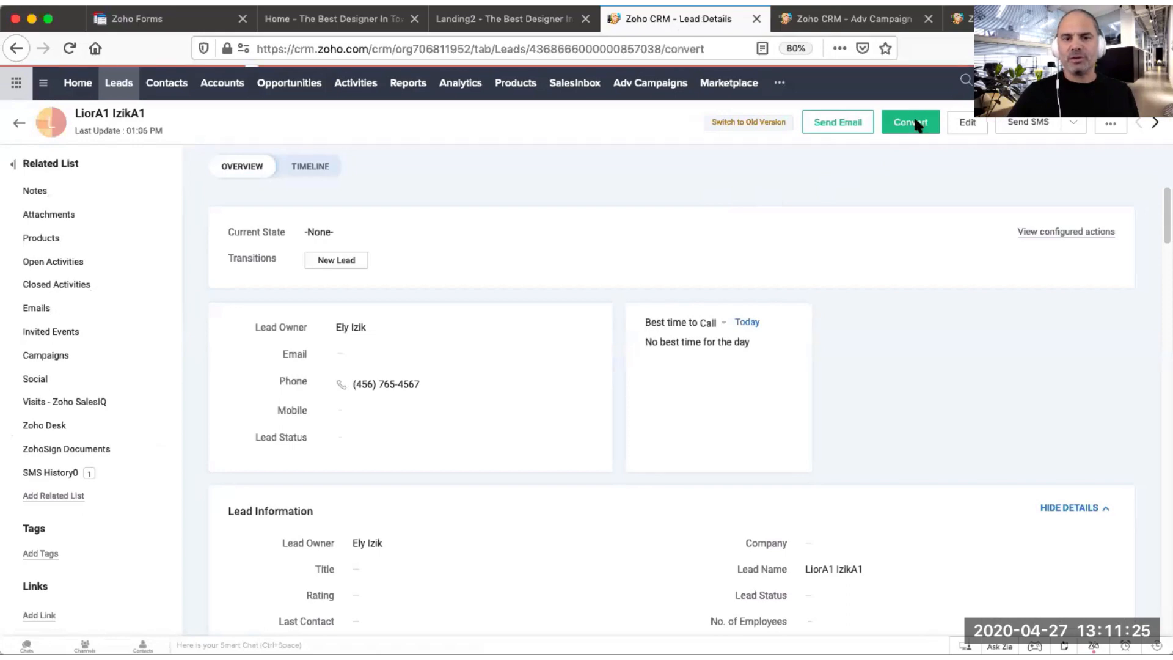
{"action": "left_click", "coordinate": [27, 218]}
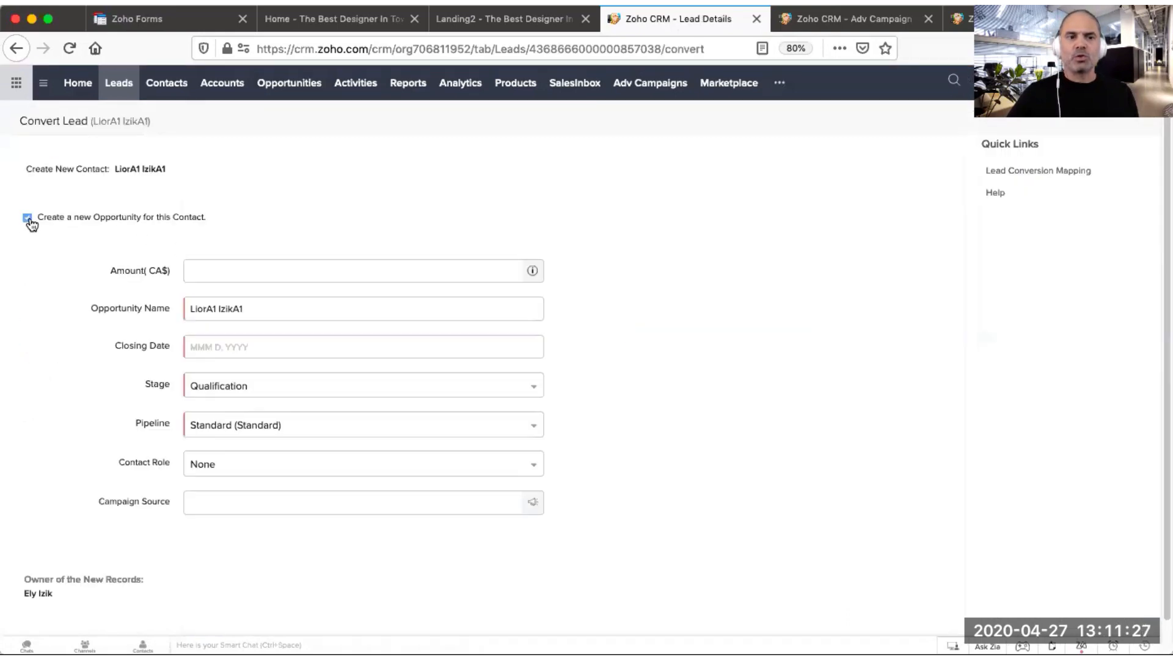
{"action": "left_click", "coordinate": [227, 271]}
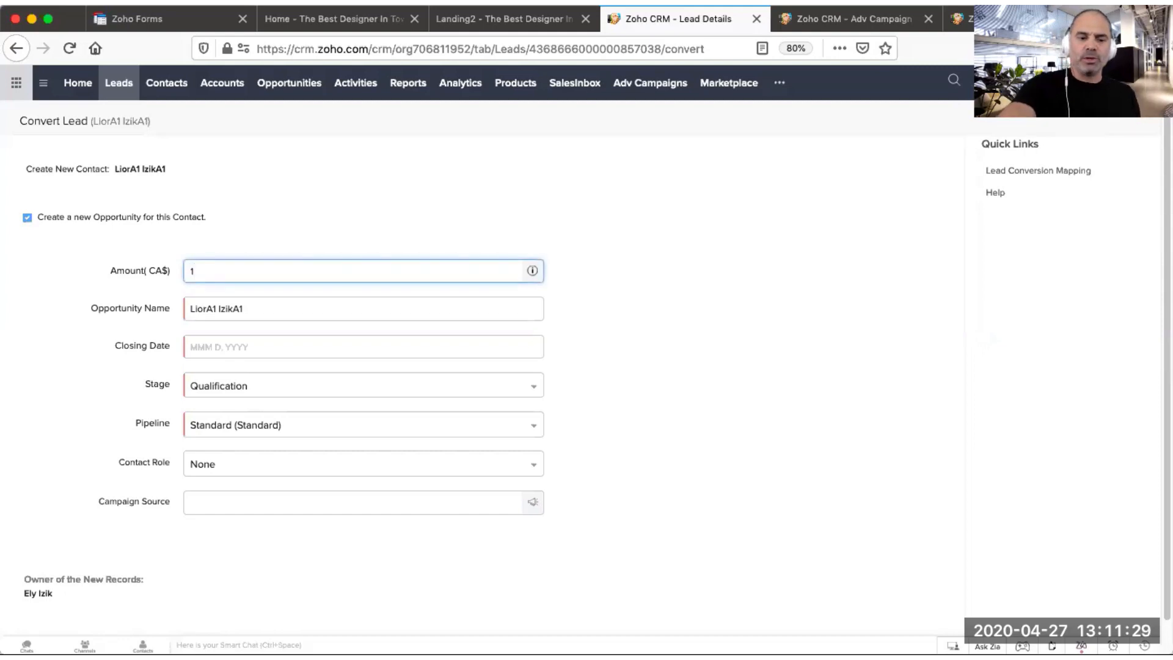
{"action": "type", "text": "1000"}
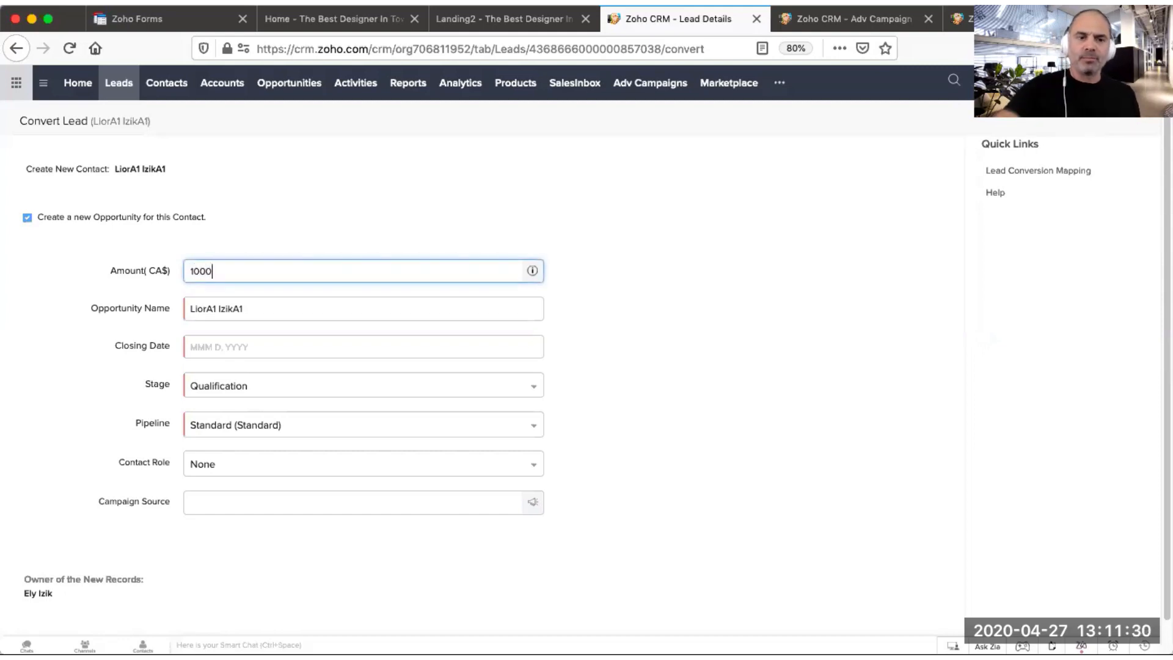
{"action": "left_click", "coordinate": [218, 346]}
{"action": "left_click", "coordinate": [254, 487]}
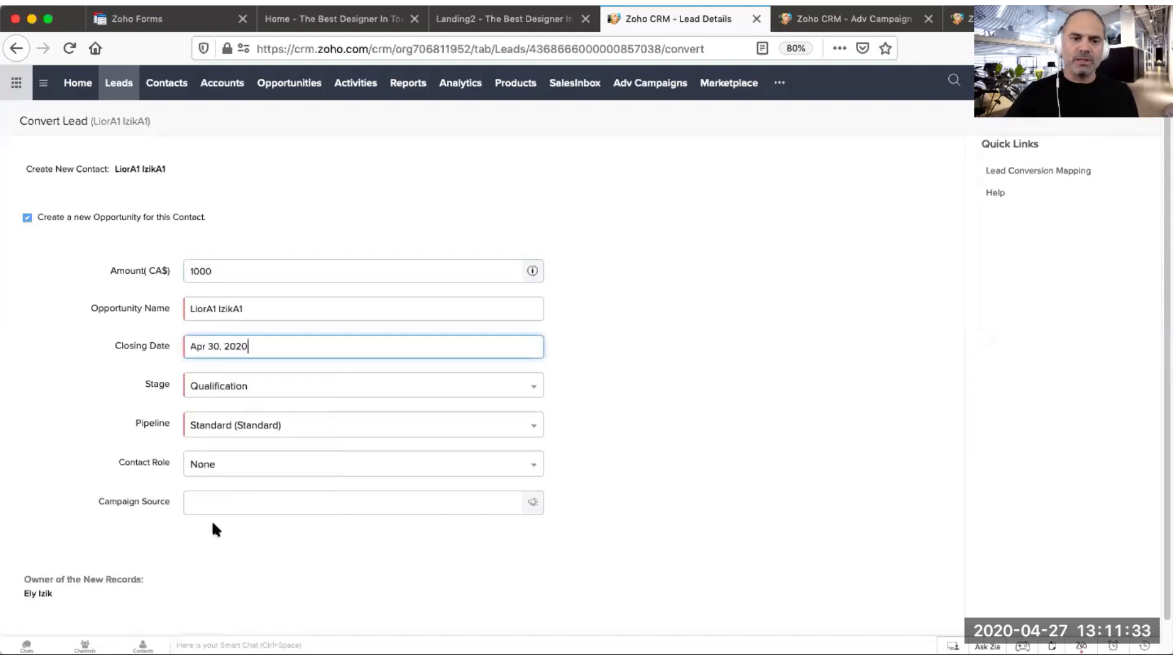
{"action": "scroll", "coordinate": [391, 513], "scroll_direction": "down", "scroll_amount": 1}
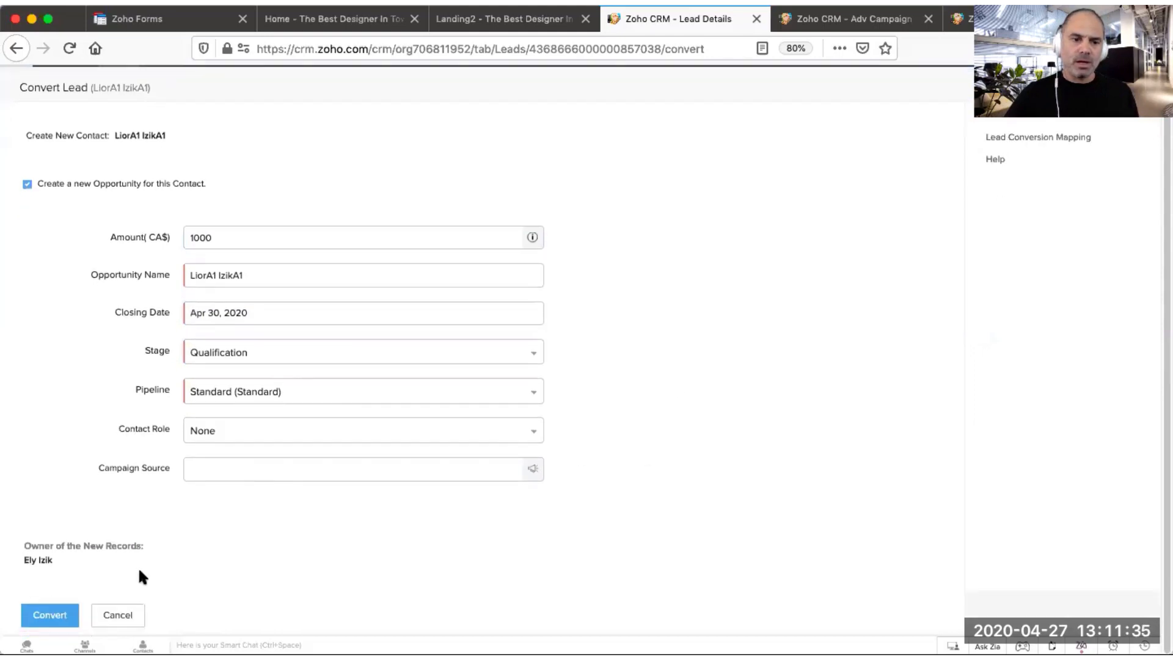
{"action": "left_click", "coordinate": [51, 613]}
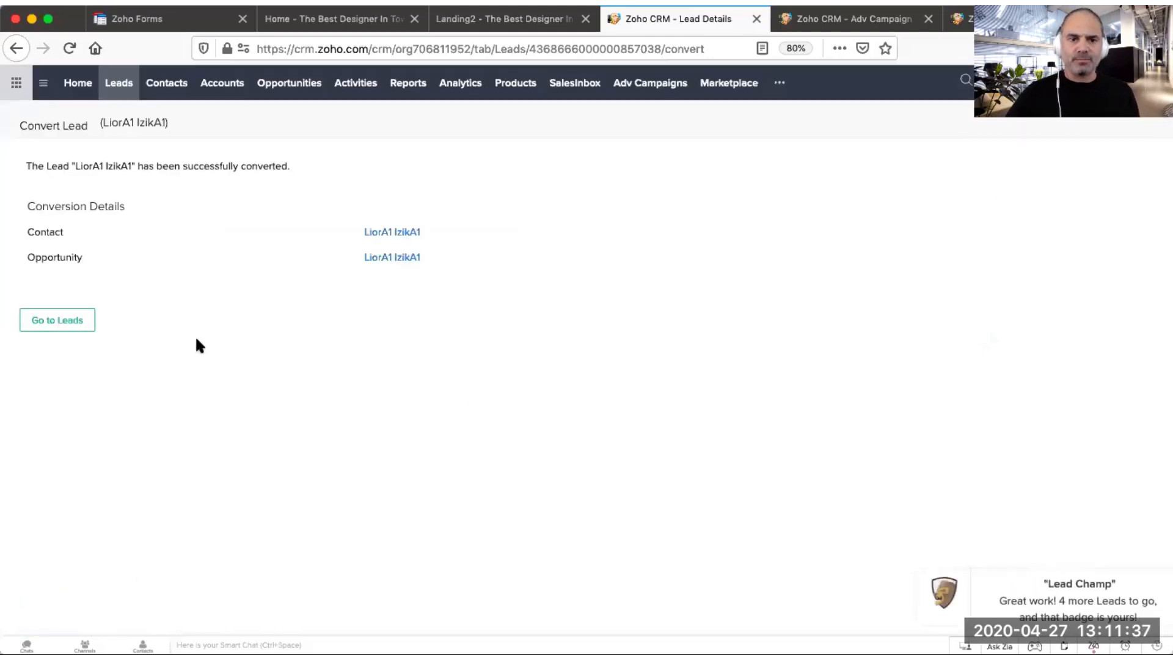
Step: Open the new opportunity and examine its Campaign Name under the Marketing section
{"action": "left_click_drag", "start_coordinate": [41, 229], "coordinate": [156, 260]}
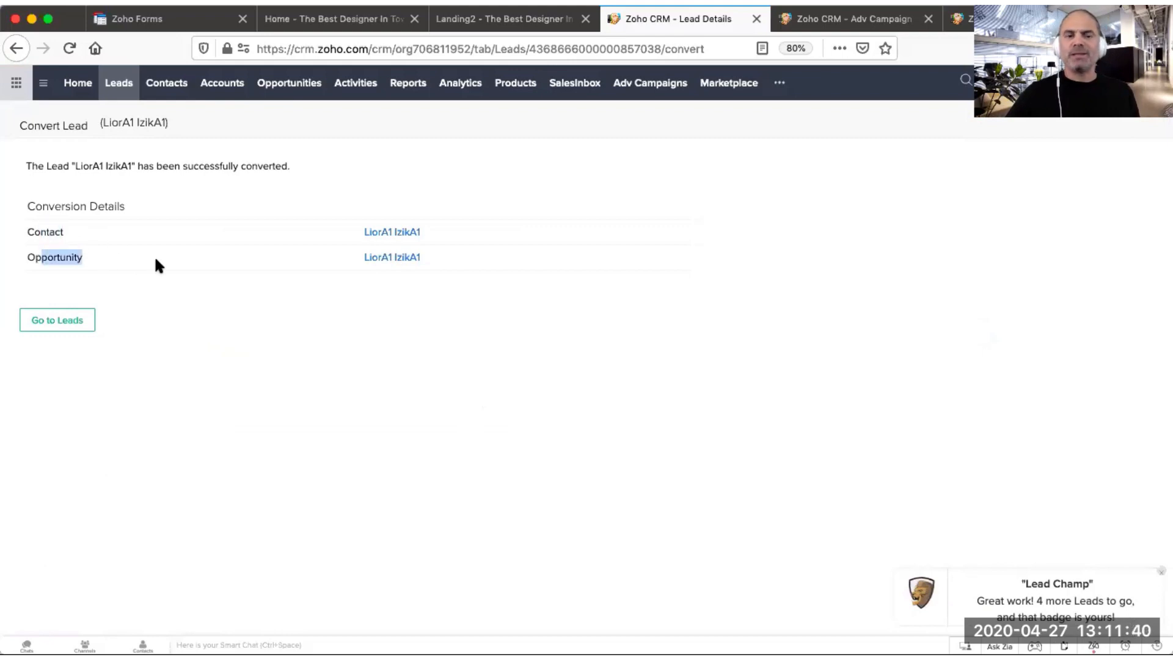
{"action": "left_click", "coordinate": [405, 259]}
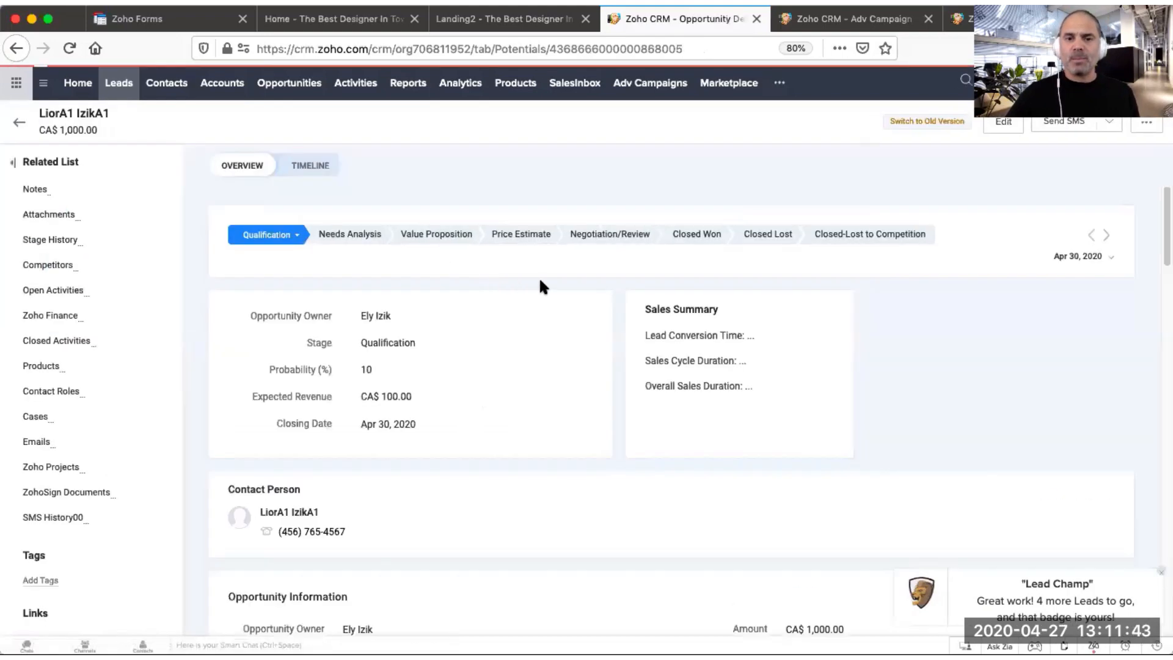
{"action": "scroll", "coordinate": [642, 306], "scroll_direction": "down", "scroll_amount": 5}
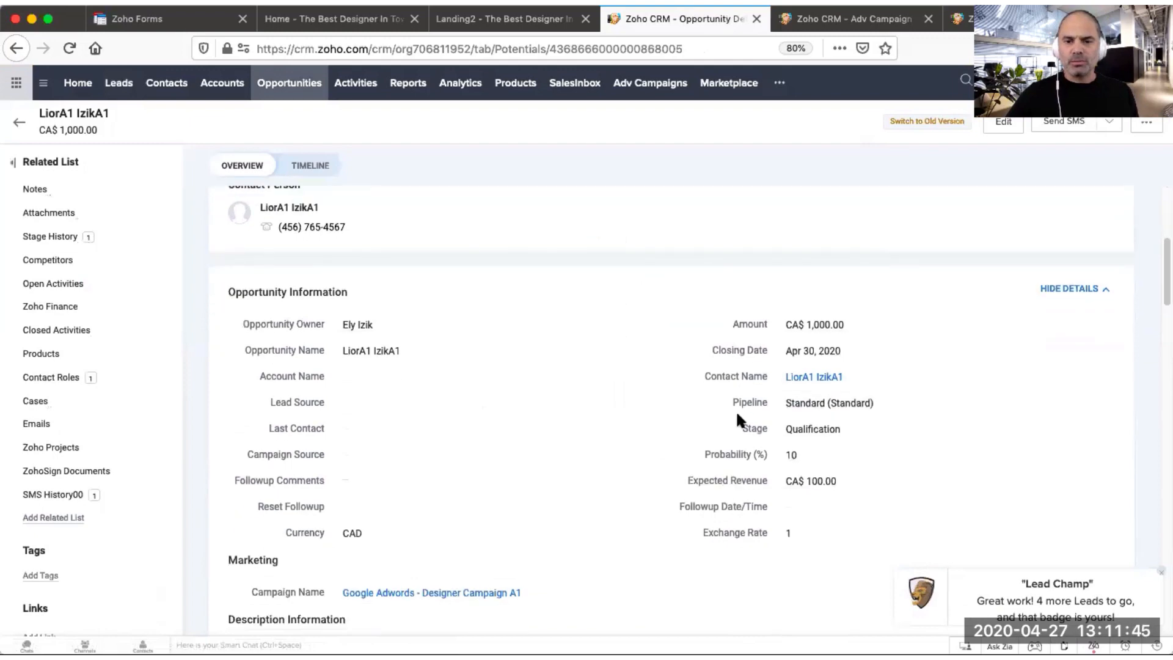
{"action": "scroll", "coordinate": [371, 544], "scroll_direction": "down", "scroll_amount": 2}
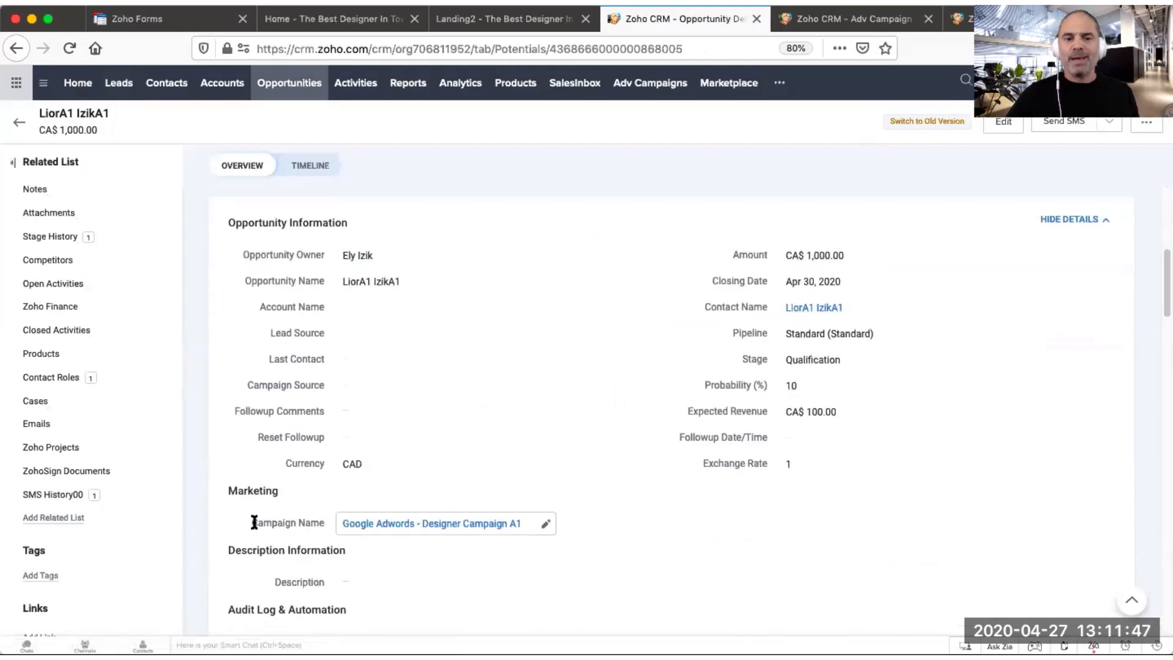
{"action": "left_click_drag", "start_coordinate": [254, 522], "coordinate": [315, 524]}
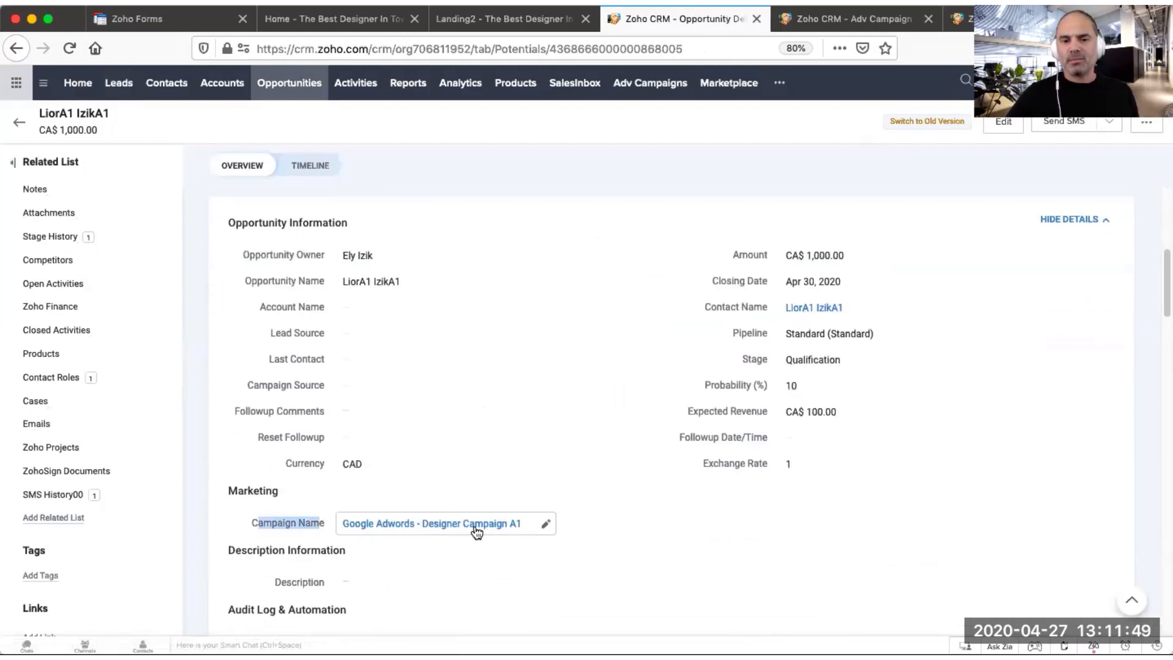
{"action": "mouse_move", "coordinate": [481, 534]}
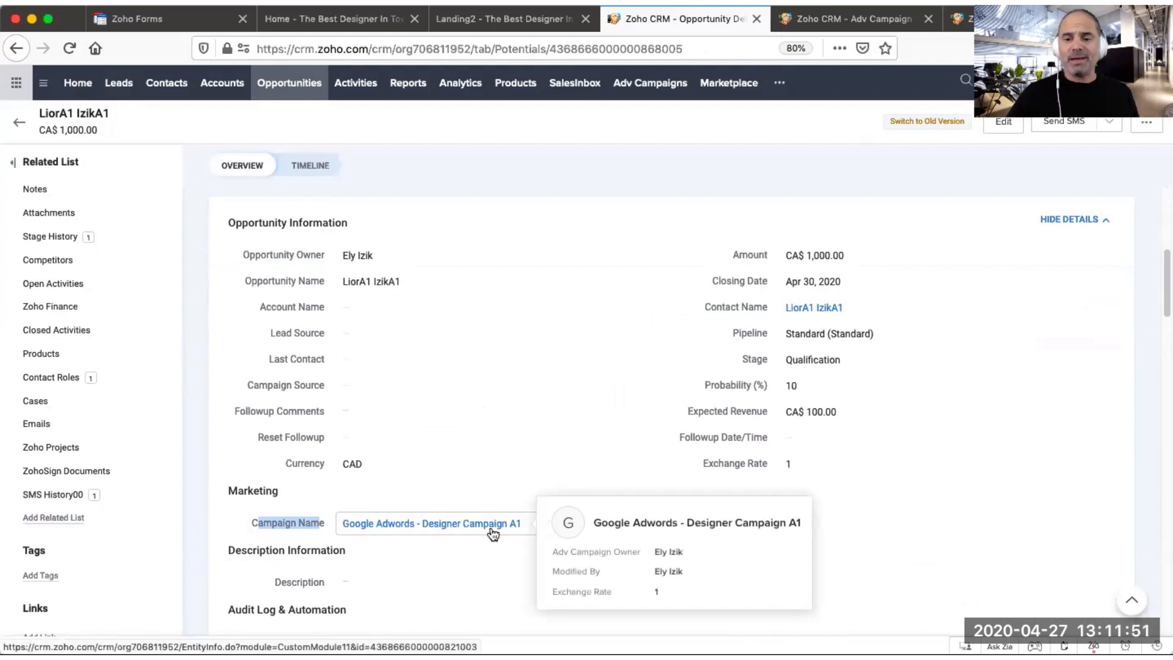
{"action": "scroll", "coordinate": [360, 468], "scroll_direction": "down", "scroll_amount": 5}
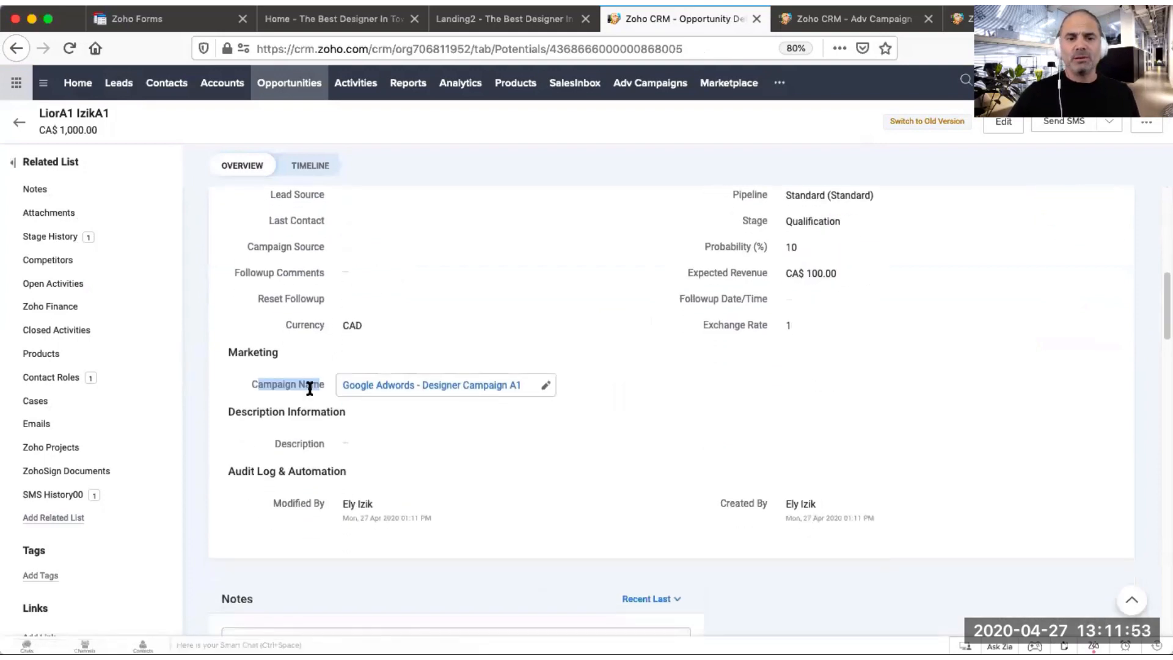
{"action": "left_click", "coordinate": [241, 349]}
{"action": "left_click_drag", "start_coordinate": [246, 385], "coordinate": [319, 383]}
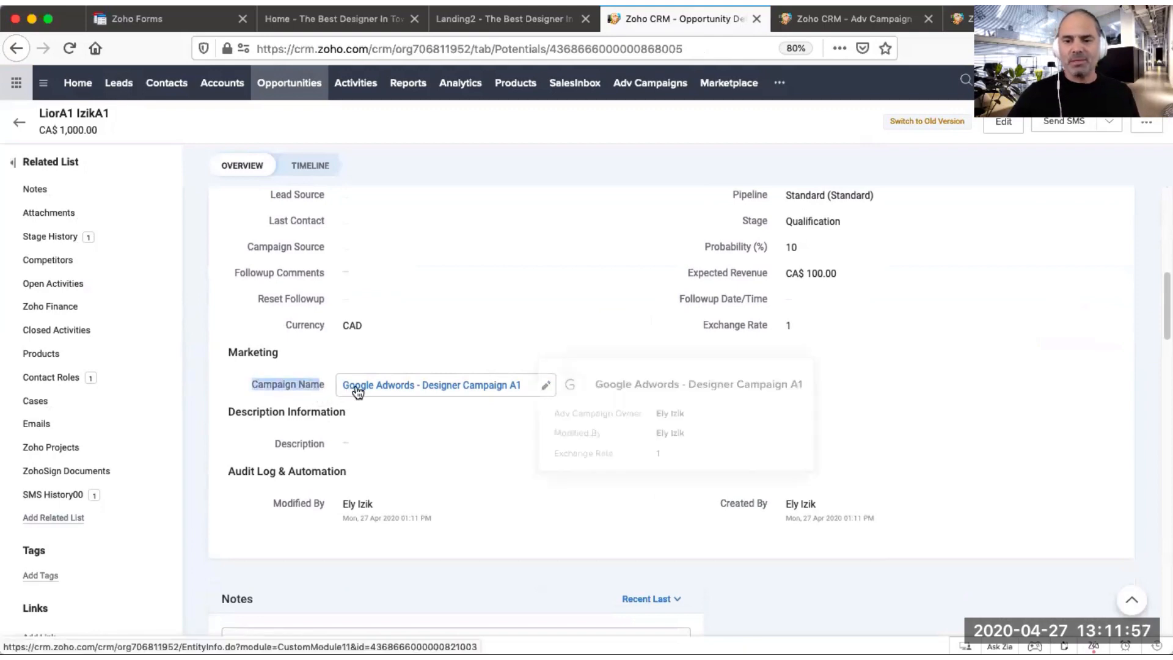
{"action": "mouse_move", "coordinate": [424, 385]}
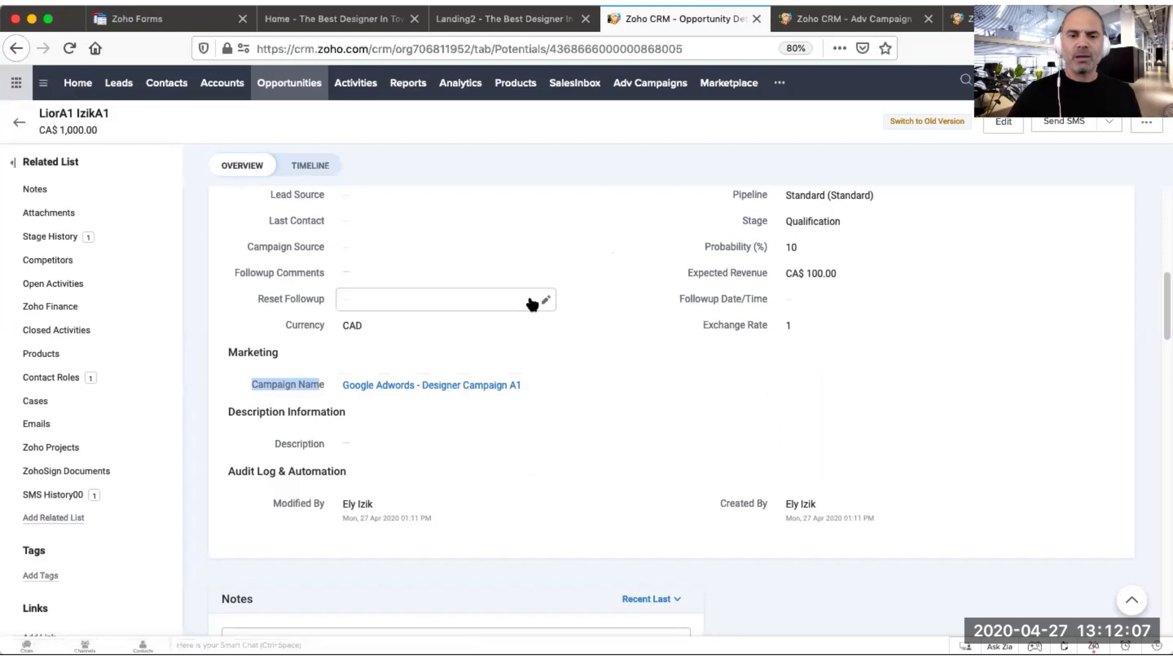
{"action": "scroll", "coordinate": [530, 305], "scroll_direction": "up", "scroll_amount": 4}
{"action": "scroll", "coordinate": [532, 310], "scroll_direction": "up", "scroll_amount": 2}
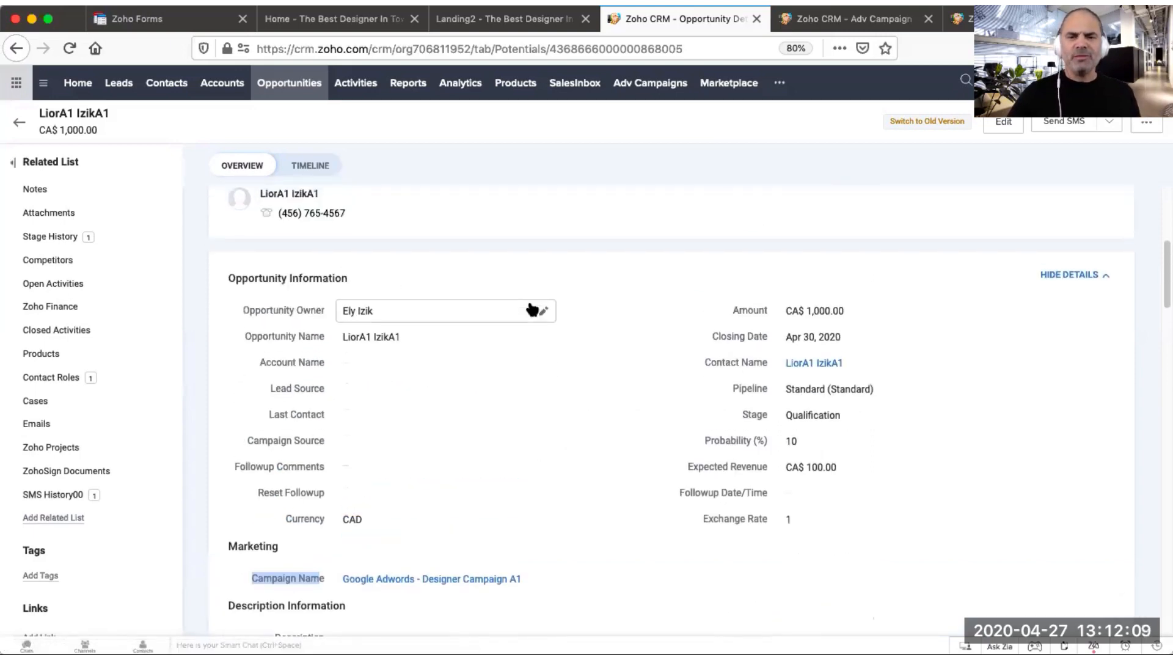
Step: Open Modules and Fields in setup and examine the Adv Campaigns module's Standard layout
{"action": "left_click", "coordinate": [1091, 81]}
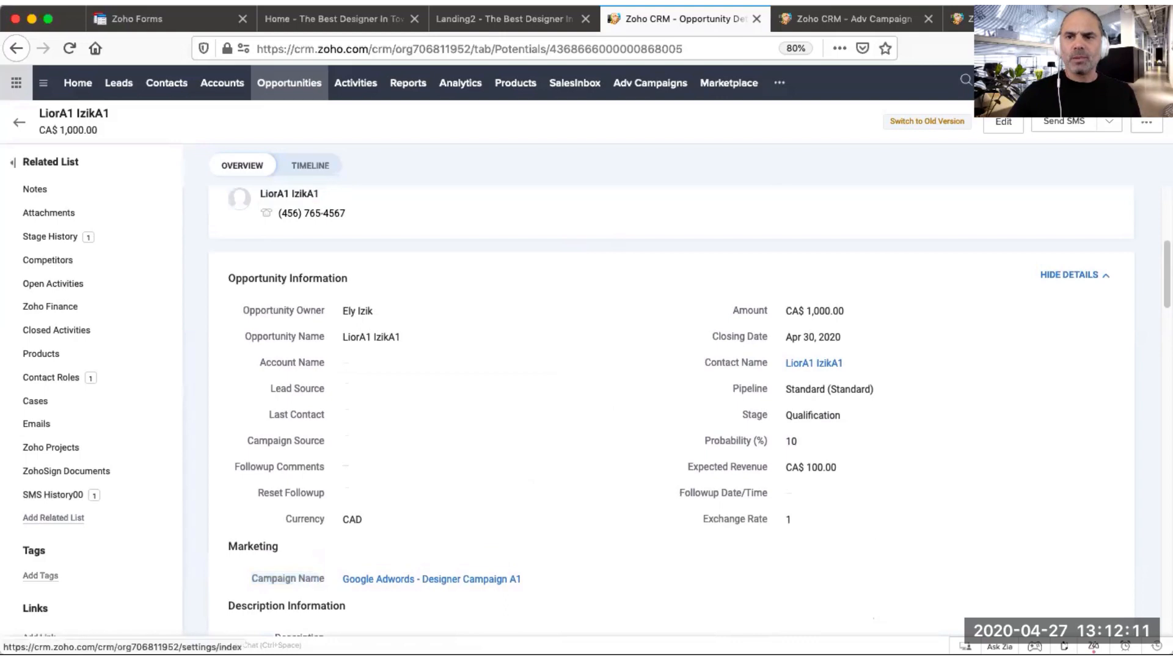
{"action": "left_click", "coordinate": [698, 237]}
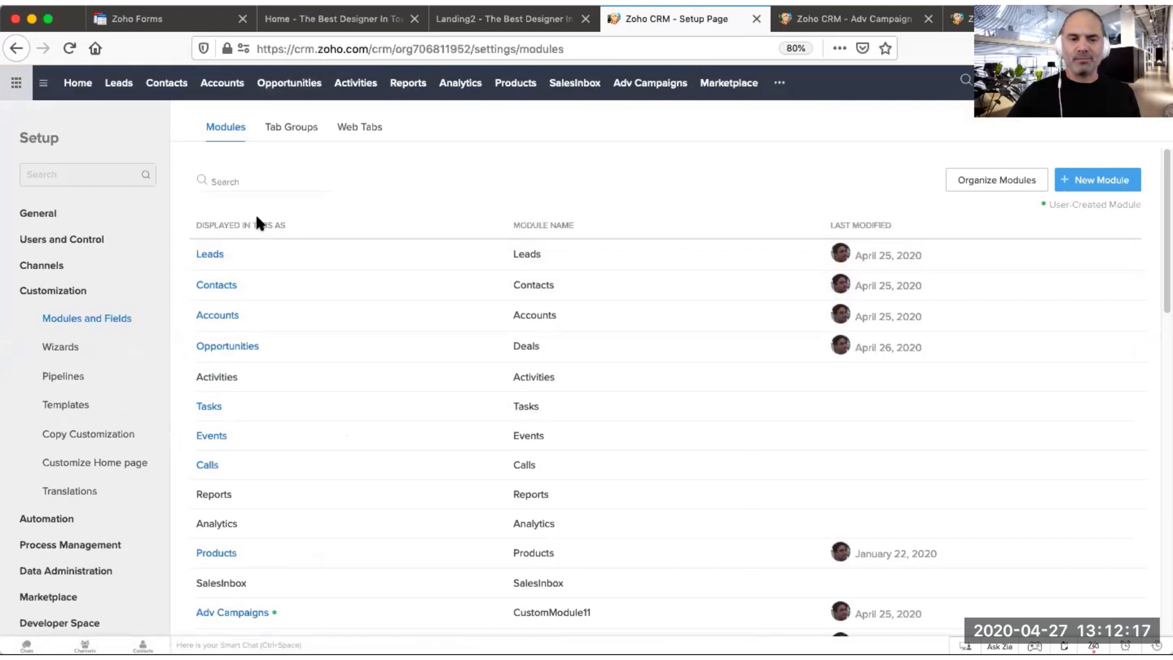
{"action": "scroll", "coordinate": [274, 403], "scroll_direction": "down", "scroll_amount": 1}
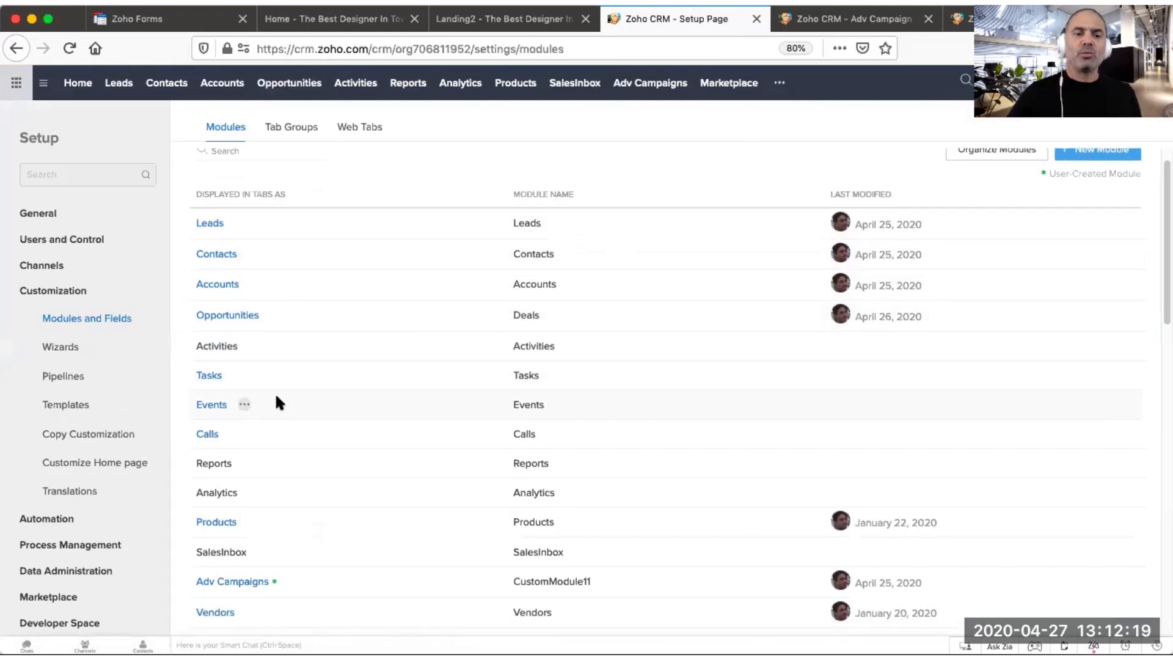
{"action": "scroll", "coordinate": [275, 427], "scroll_direction": "down", "scroll_amount": 1}
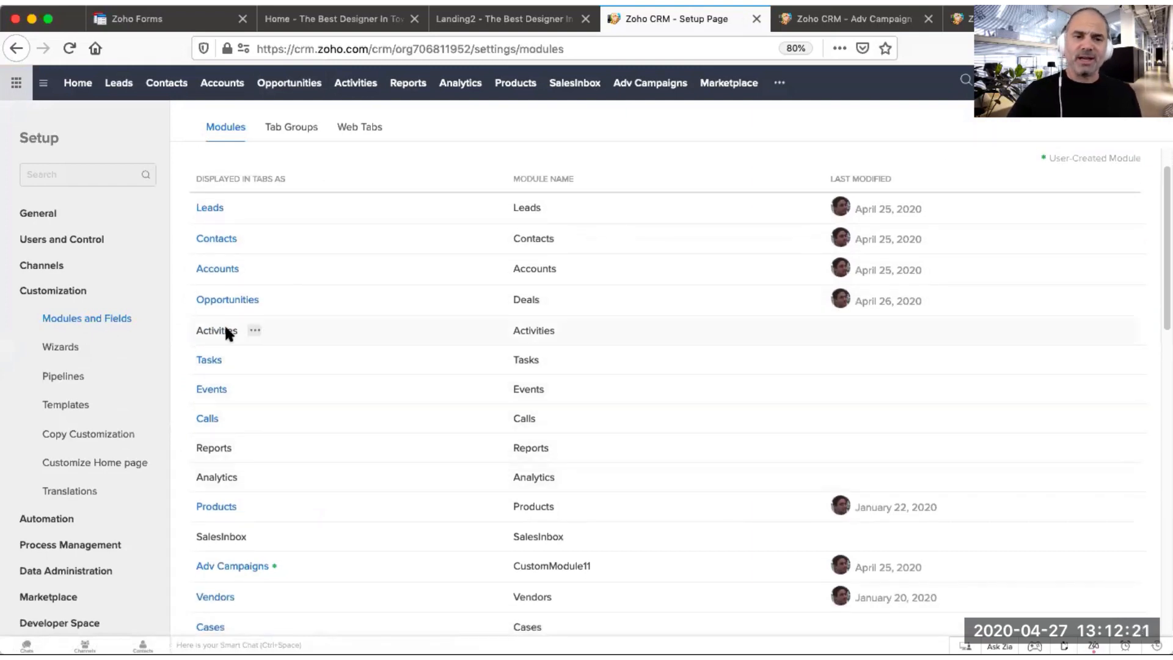
{"action": "mouse_move", "coordinate": [211, 213]}
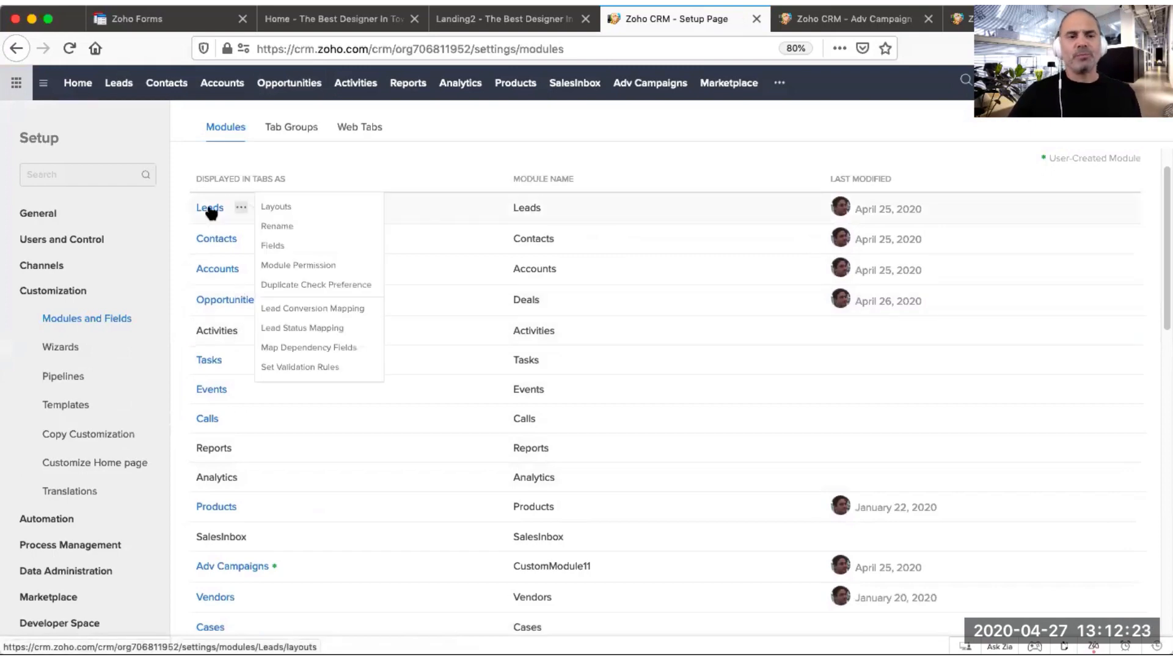
{"action": "left_click", "coordinate": [248, 571]}
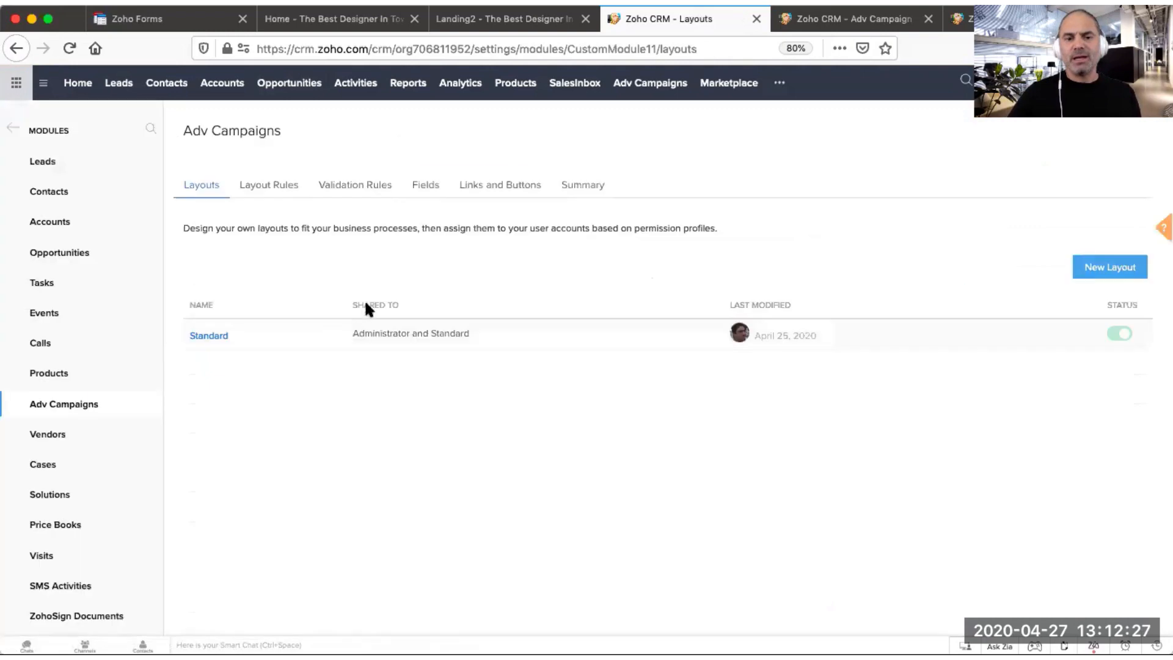
{"action": "left_click", "coordinate": [209, 336]}
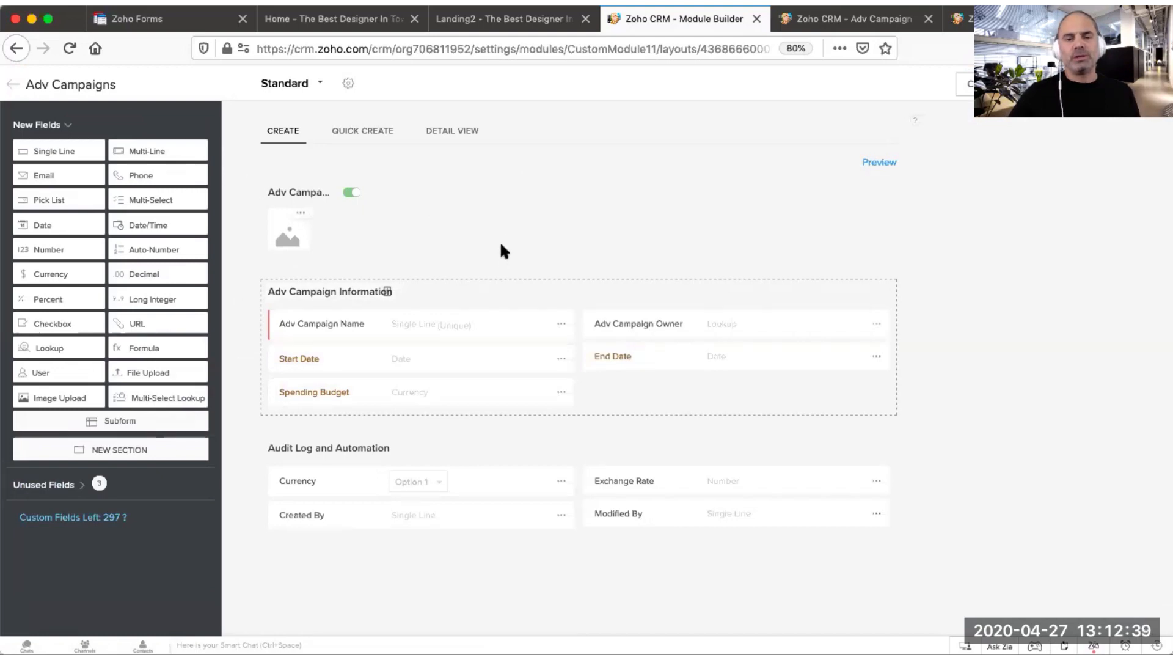
{"action": "left_click", "coordinate": [984, 84]}
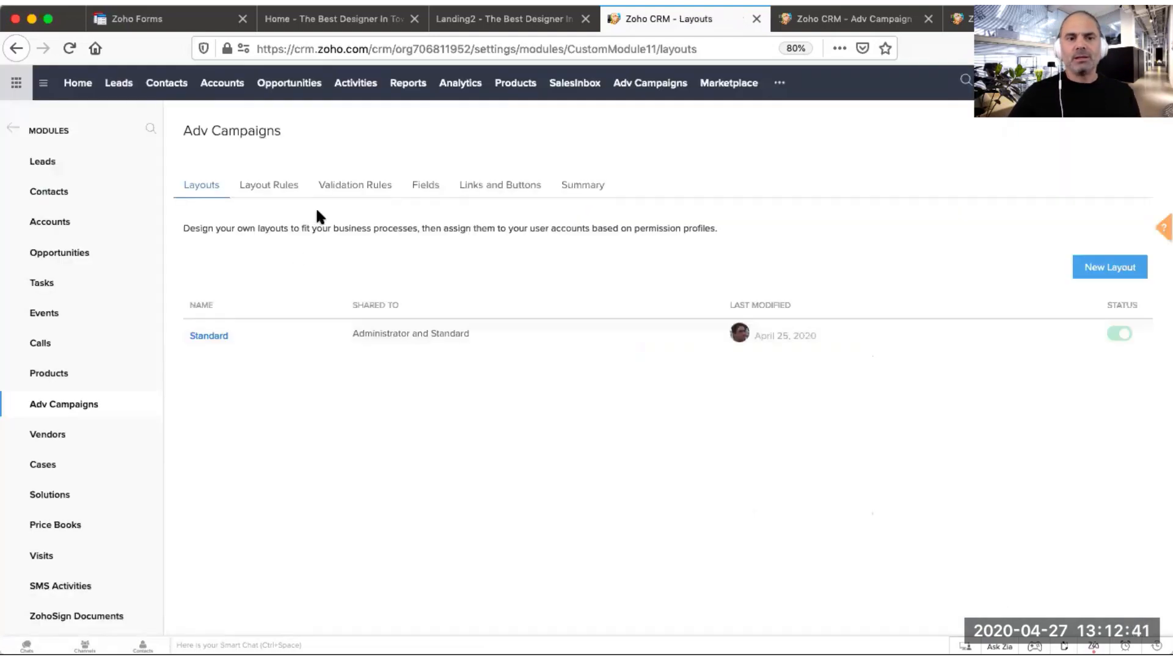
Step: Open the Leads module's Standard layout and examine the fields in its Marketing section
{"action": "left_click", "coordinate": [47, 164]}
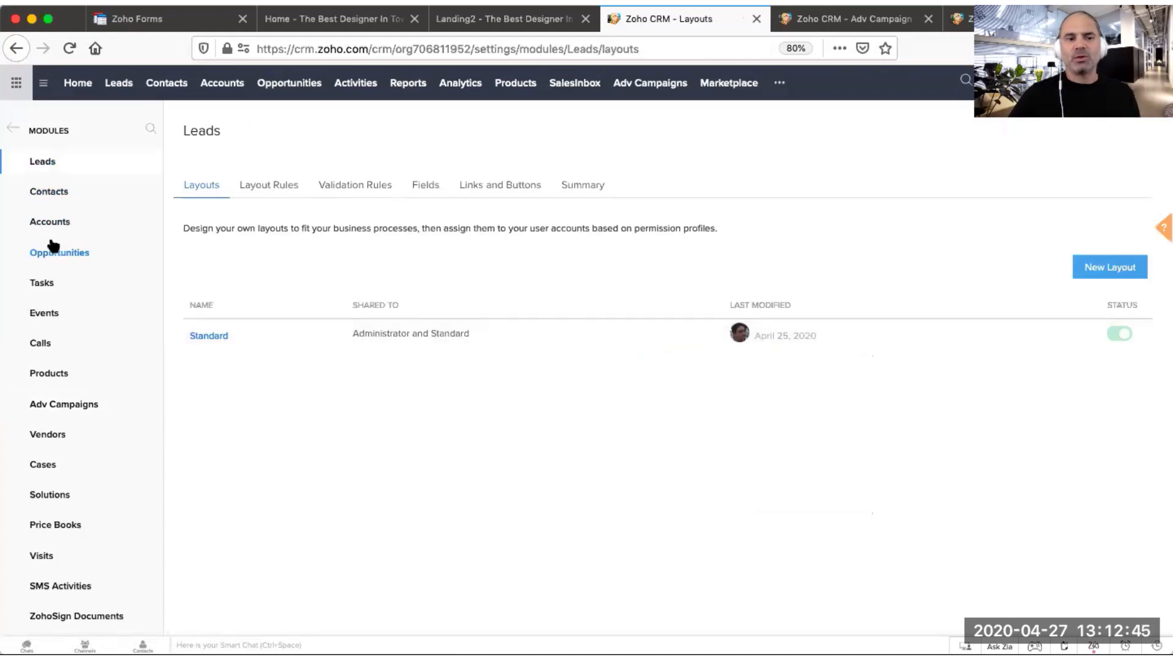
{"action": "left_click", "coordinate": [207, 335]}
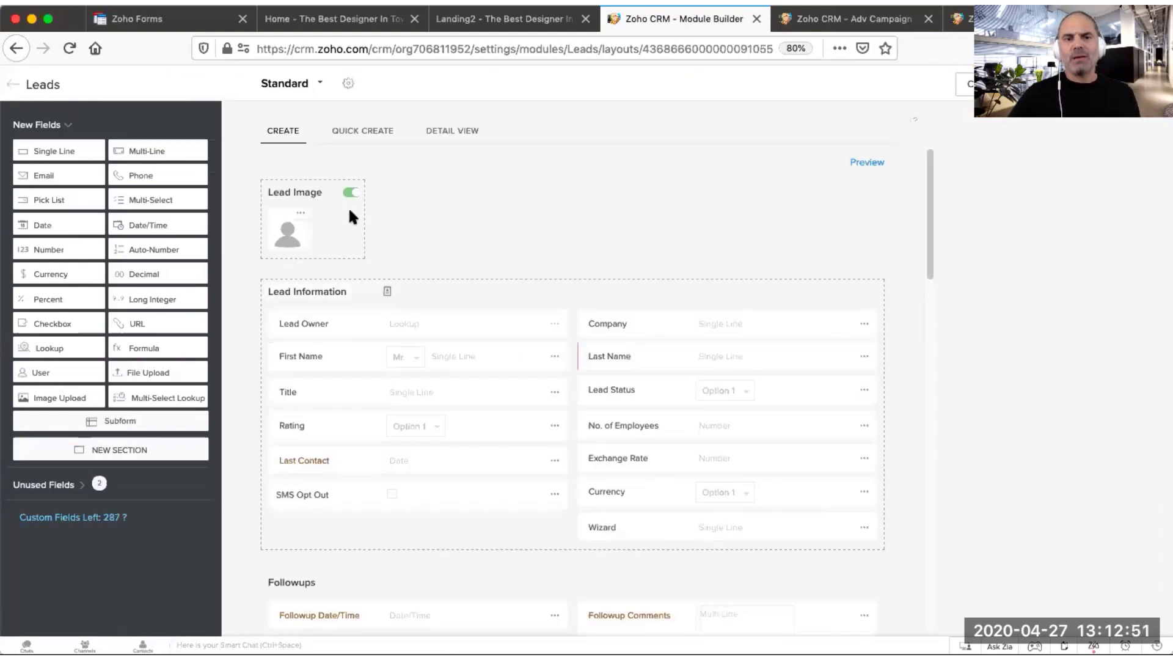
{"action": "scroll", "coordinate": [553, 366], "scroll_direction": "down", "scroll_amount": 3}
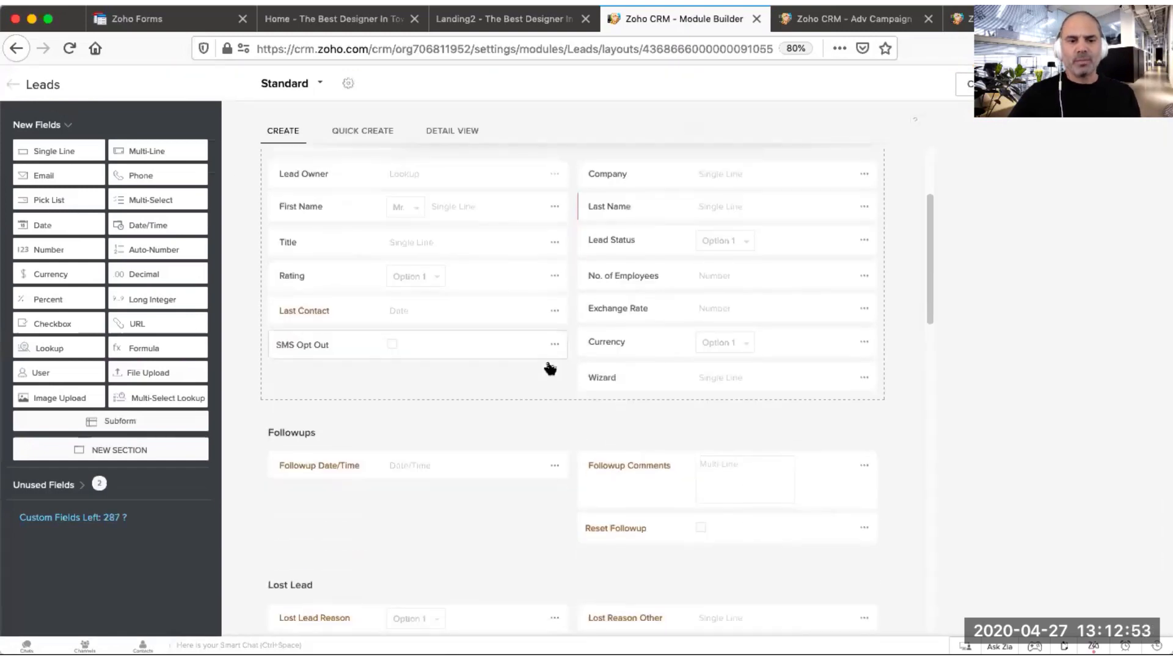
{"action": "scroll", "coordinate": [548, 357], "scroll_direction": "down", "scroll_amount": 5}
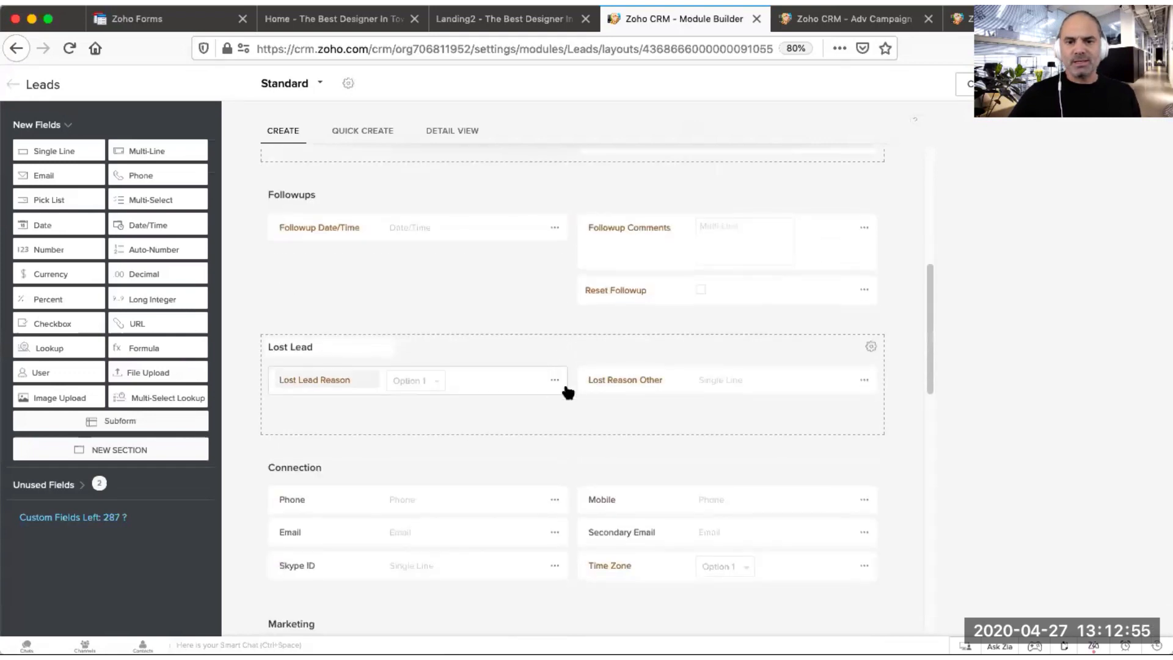
{"action": "scroll", "coordinate": [557, 362], "scroll_direction": "down", "scroll_amount": 5}
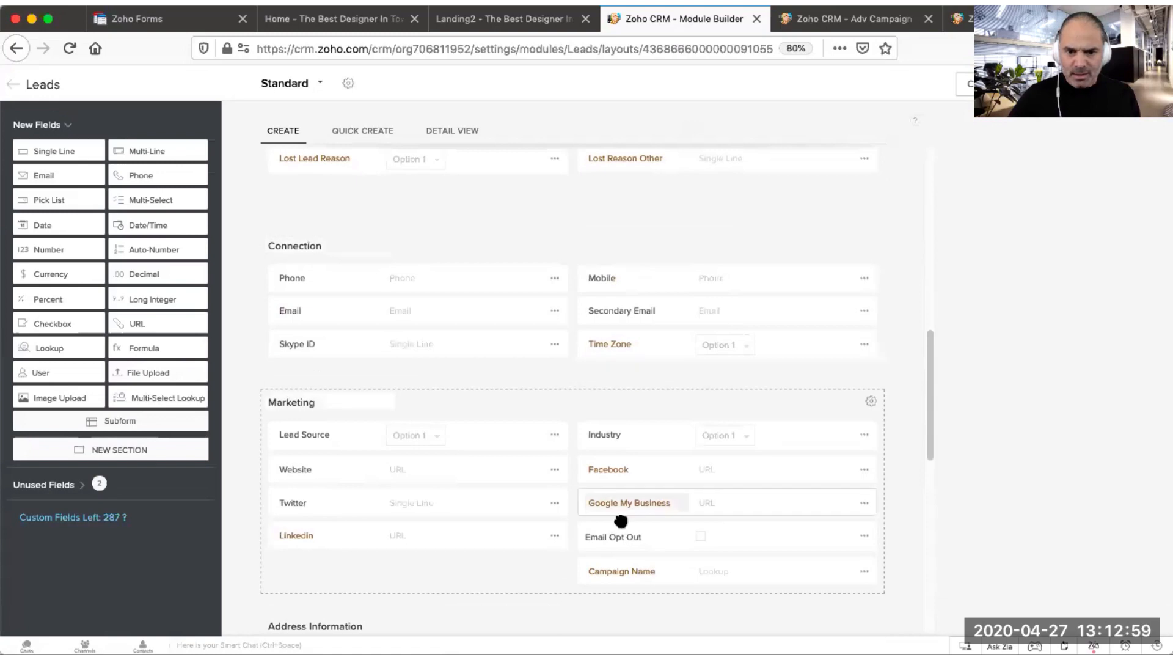
{"action": "scroll", "coordinate": [665, 571], "scroll_direction": "down", "scroll_amount": 1}
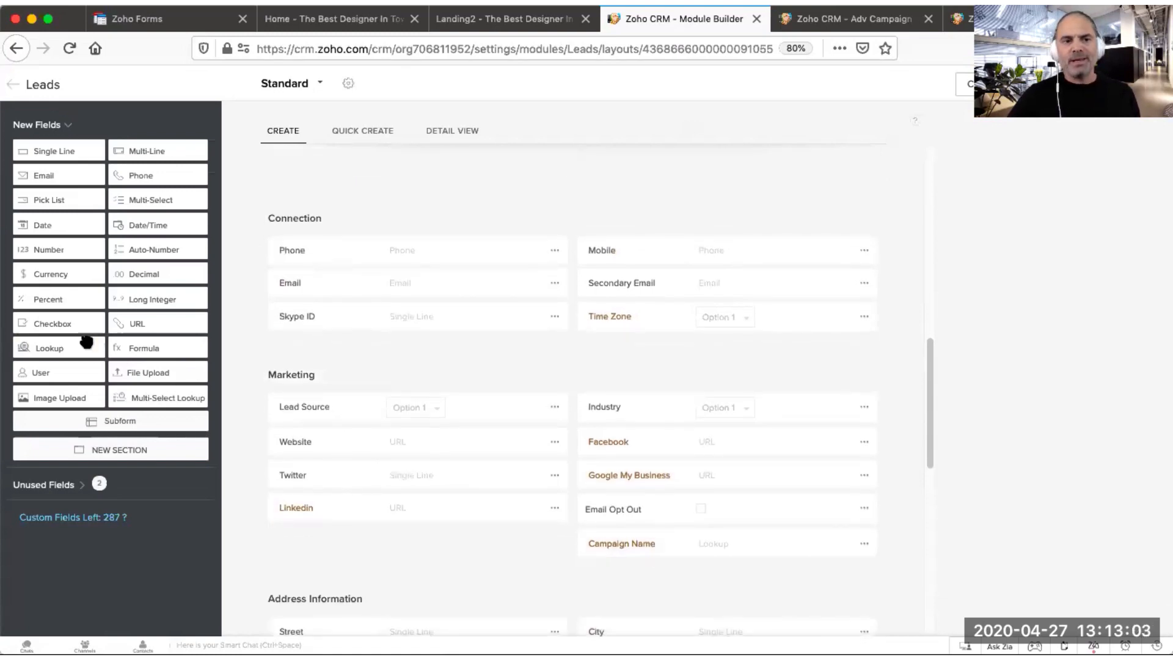
Step: Try adding a Lookup field linked to Adv Campaigns in the Marketing section, then leave the layout without saving
{"action": "left_click_drag", "start_coordinate": [73, 346], "coordinate": [459, 543]}
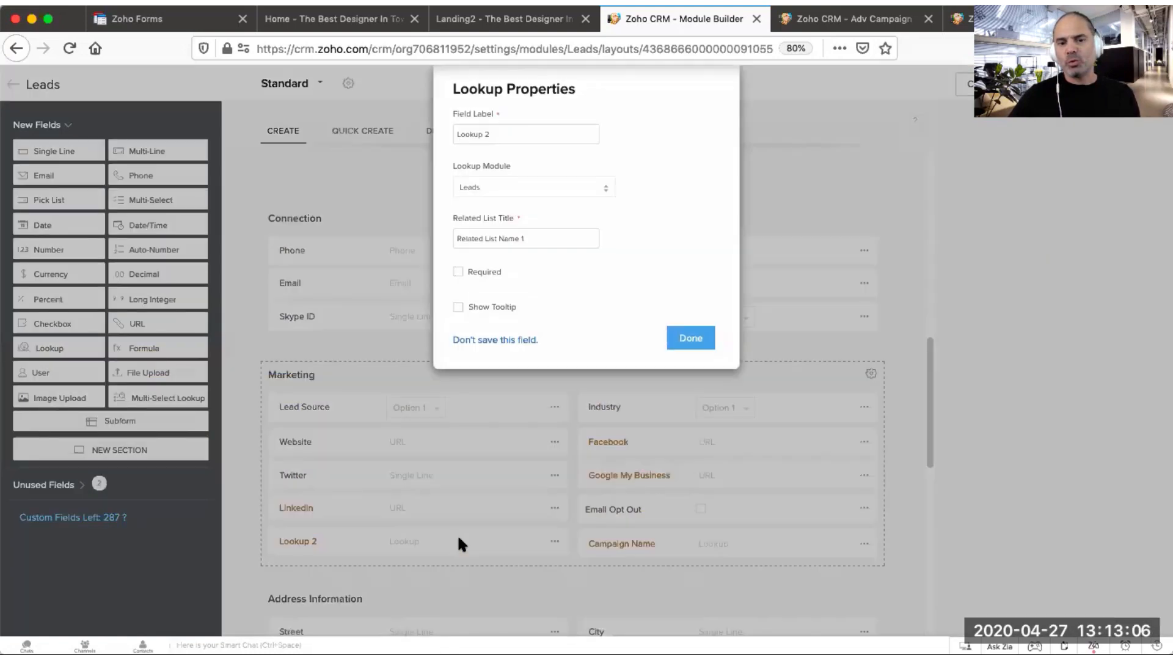
{"action": "left_click", "coordinate": [586, 193]}
{"action": "key", "text": "Down"}
{"action": "key", "text": "Down"}
{"action": "key", "text": "Down"}
{"action": "key", "text": "Down"}
{"action": "key", "text": "Down"}
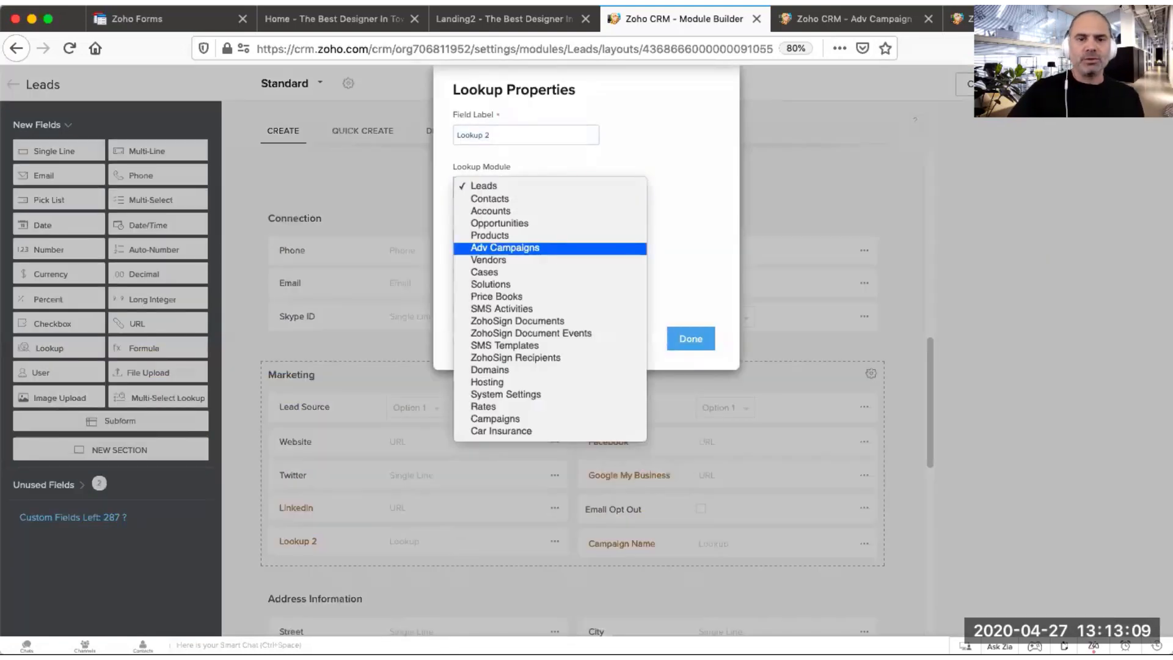
{"action": "left_click", "coordinate": [515, 248]}
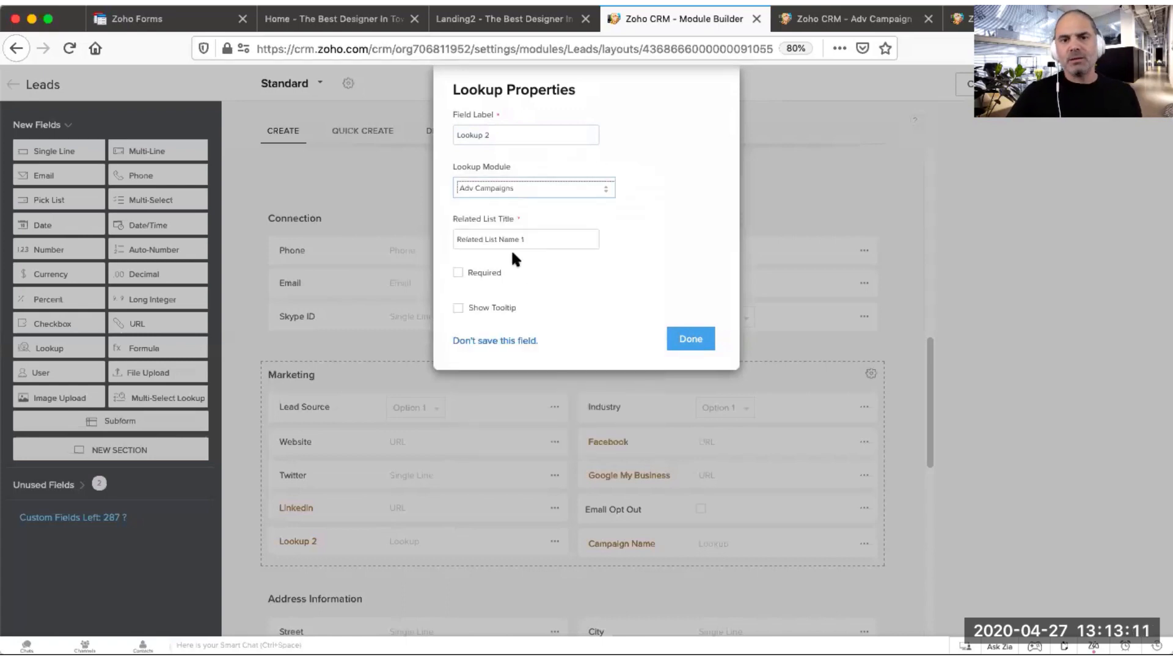
{"action": "left_click", "coordinate": [516, 135]}
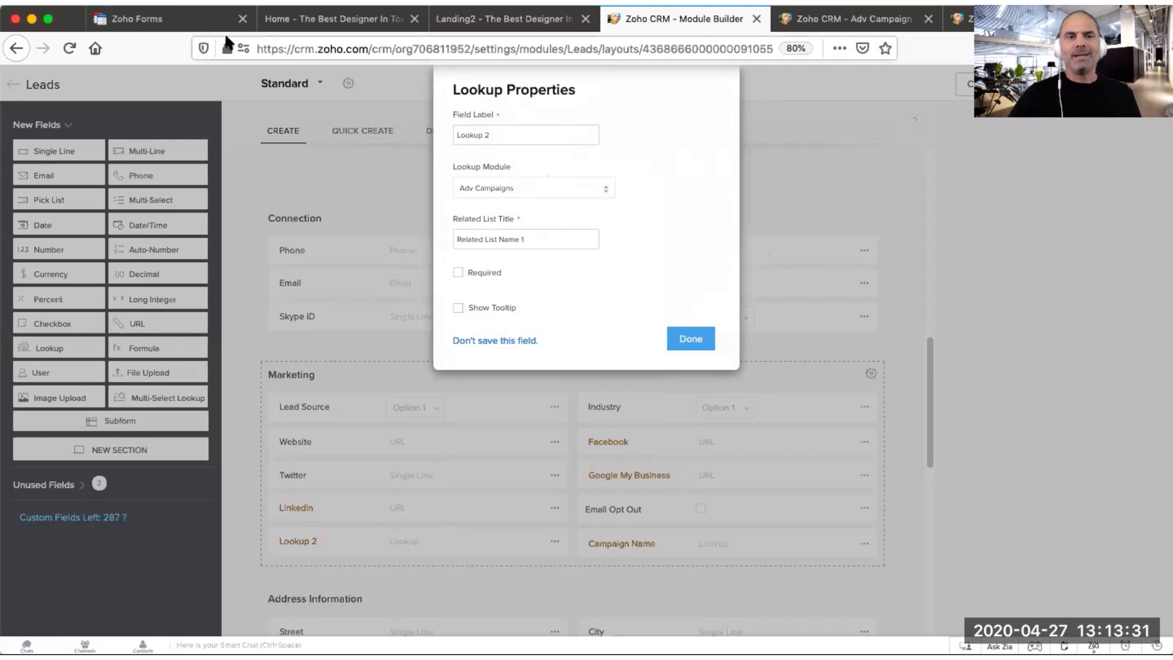
{"action": "left_click", "coordinate": [17, 49]}
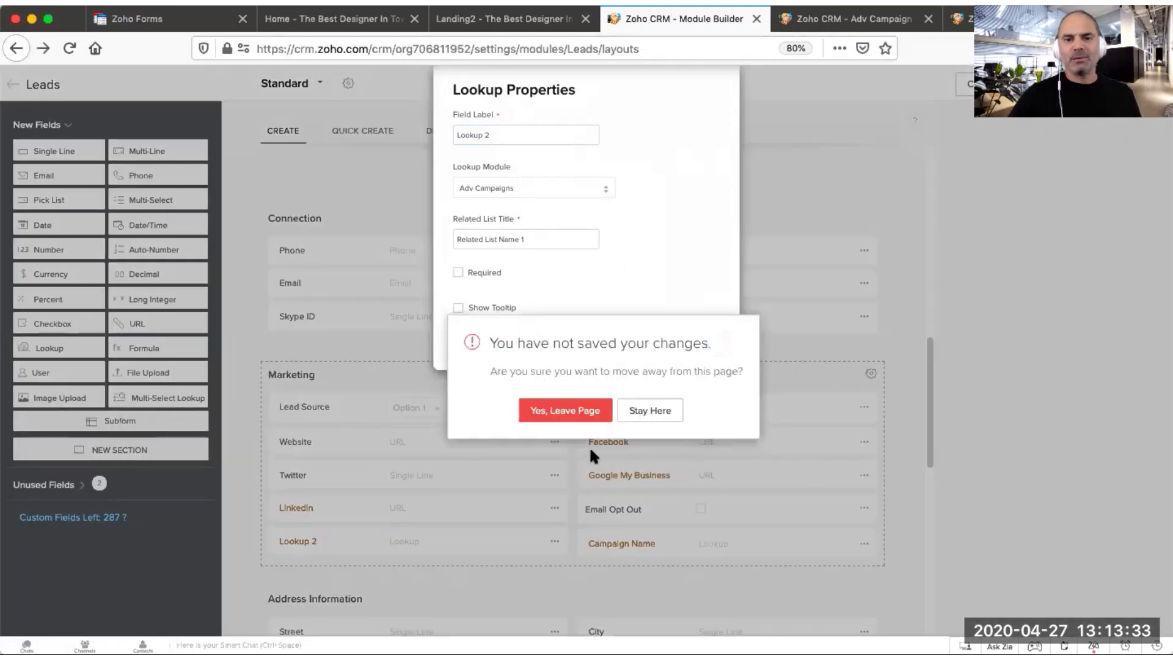
{"action": "left_click", "coordinate": [554, 410]}
Step: Open the Opportunities module's Standard layout and examine the Campaign Name field in its Marketing section
{"action": "left_click", "coordinate": [72, 197]}
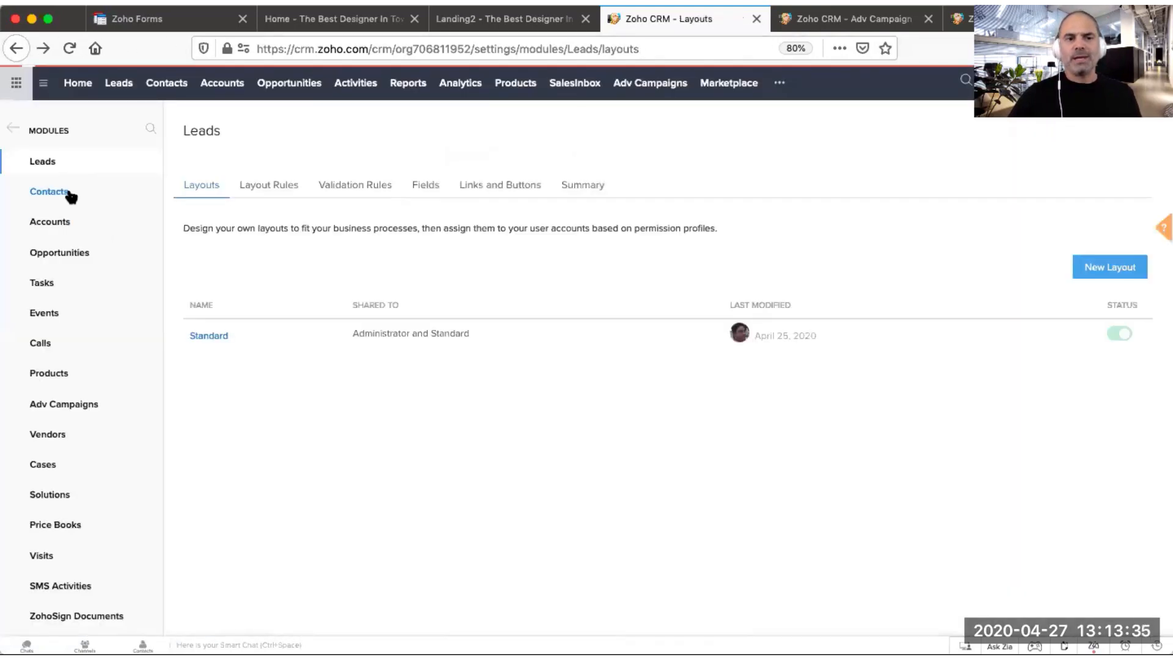
{"action": "left_click", "coordinate": [77, 253]}
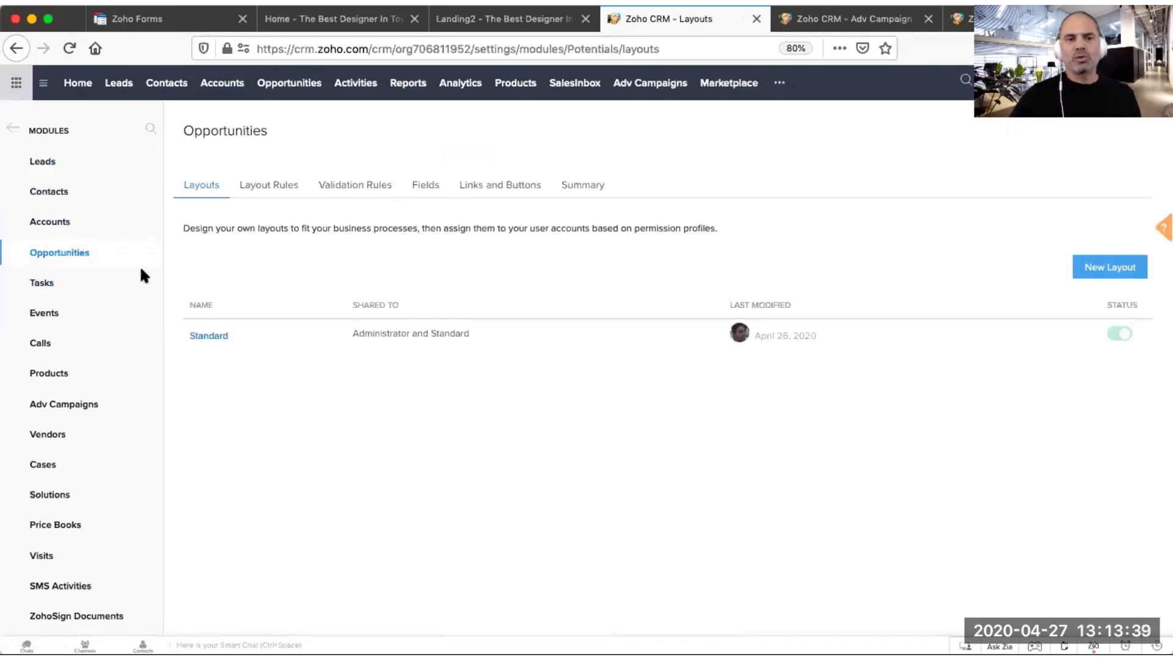
{"action": "left_click", "coordinate": [203, 336]}
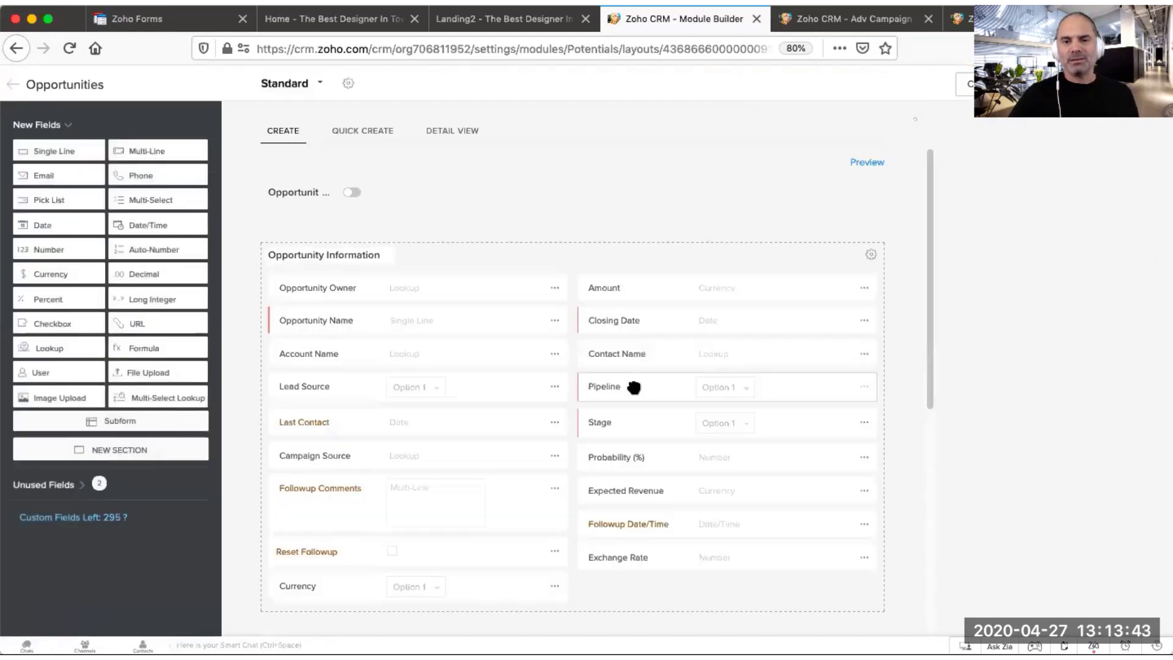
{"action": "scroll", "coordinate": [634, 387], "scroll_direction": "down", "scroll_amount": 6}
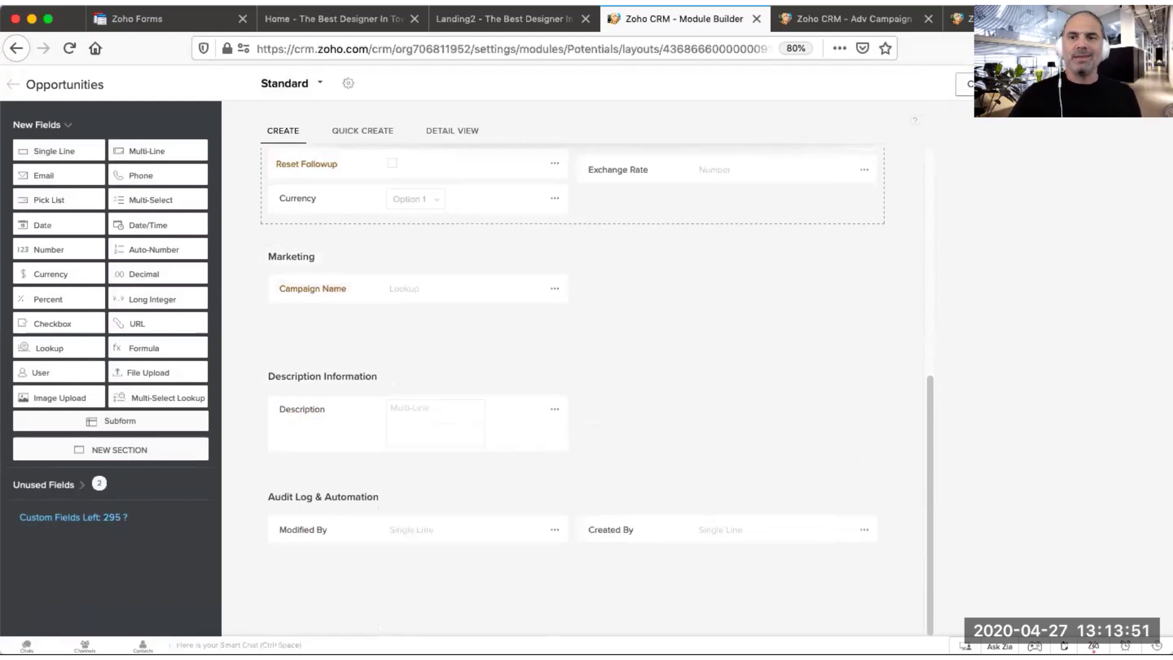
{"action": "left_click", "coordinate": [984, 85]}
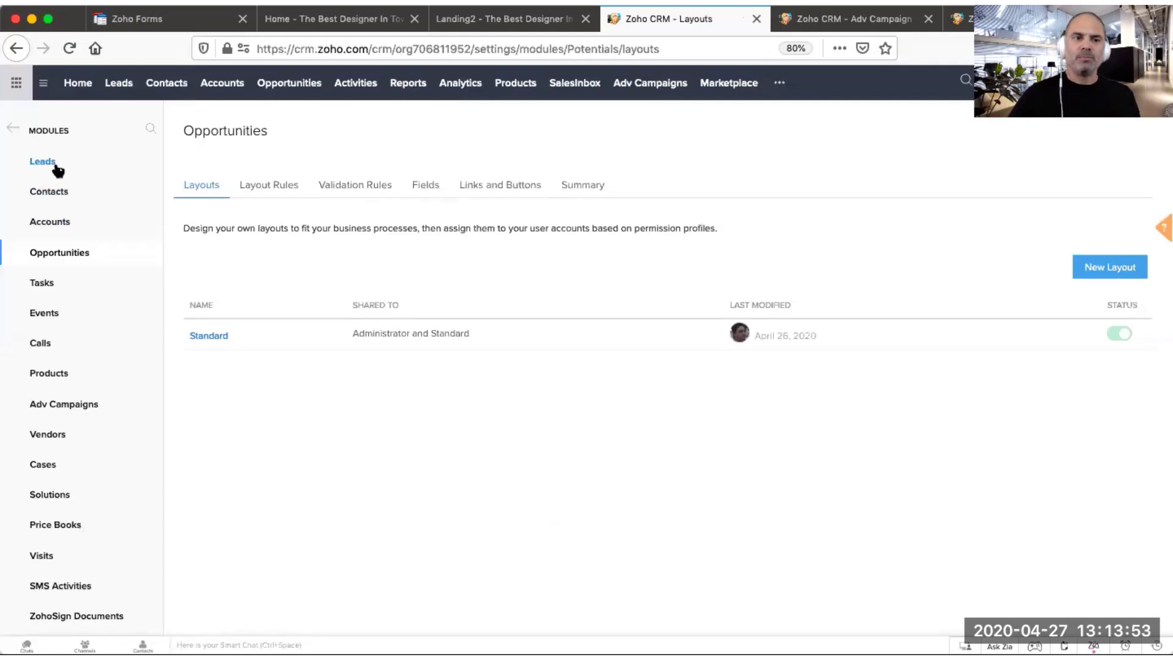
Step: Open the Lead Conversion Mapping for the Leads module from Modules and Fields
{"action": "left_click", "coordinate": [13, 128]}
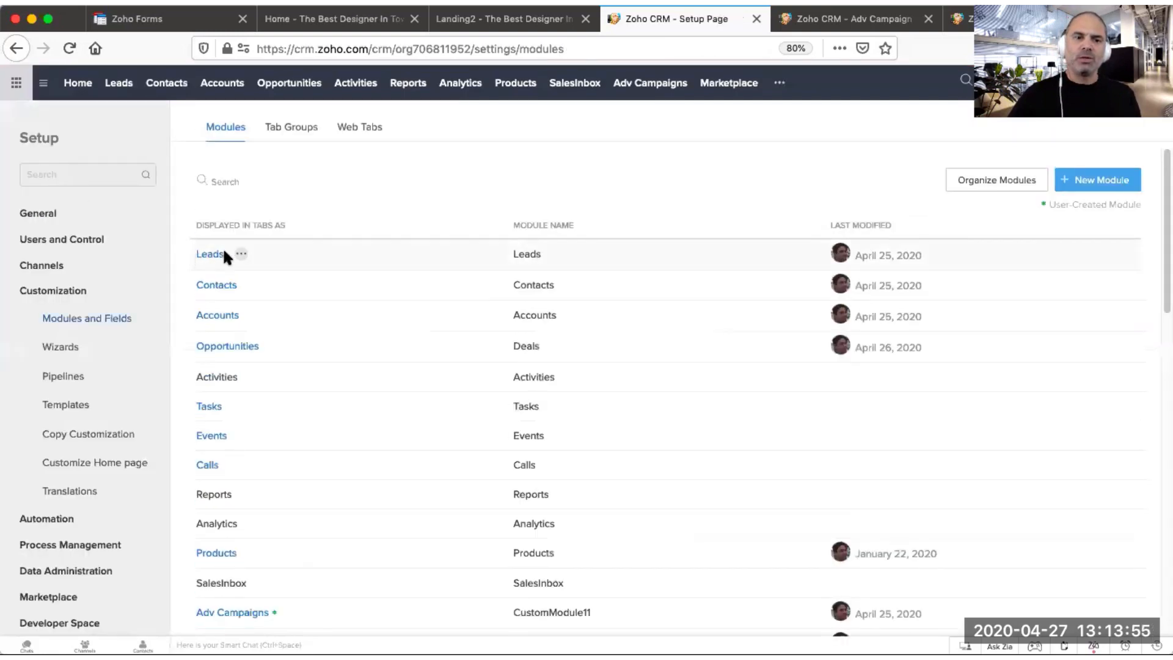
{"action": "left_click", "coordinate": [242, 253]}
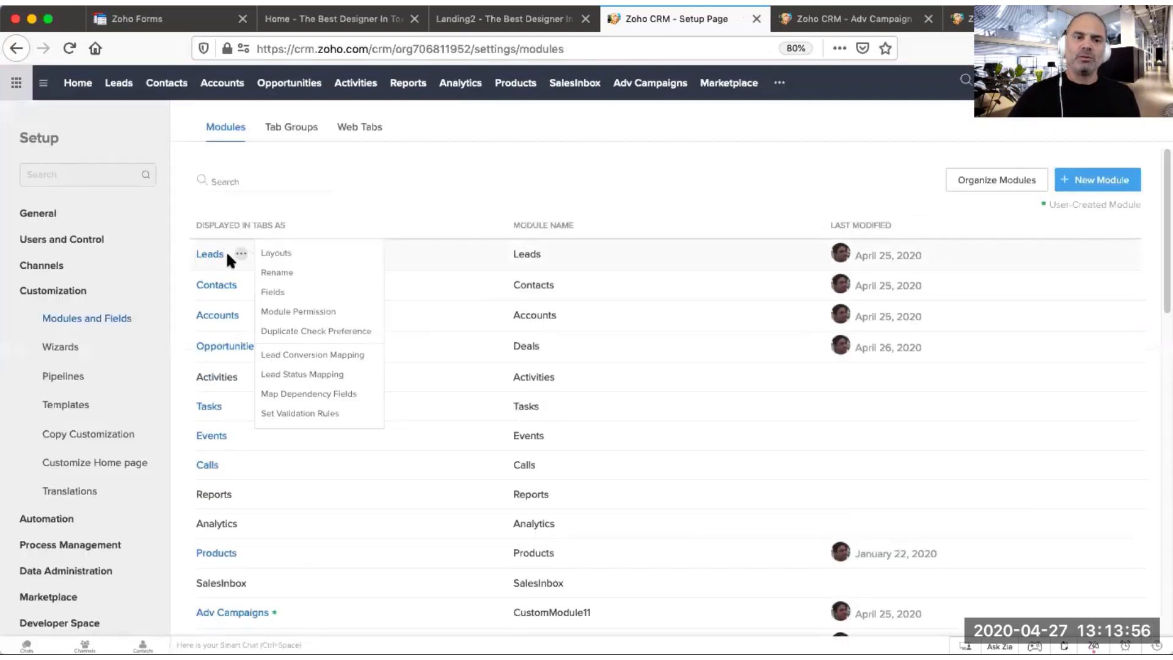
{"action": "left_click", "coordinate": [333, 357]}
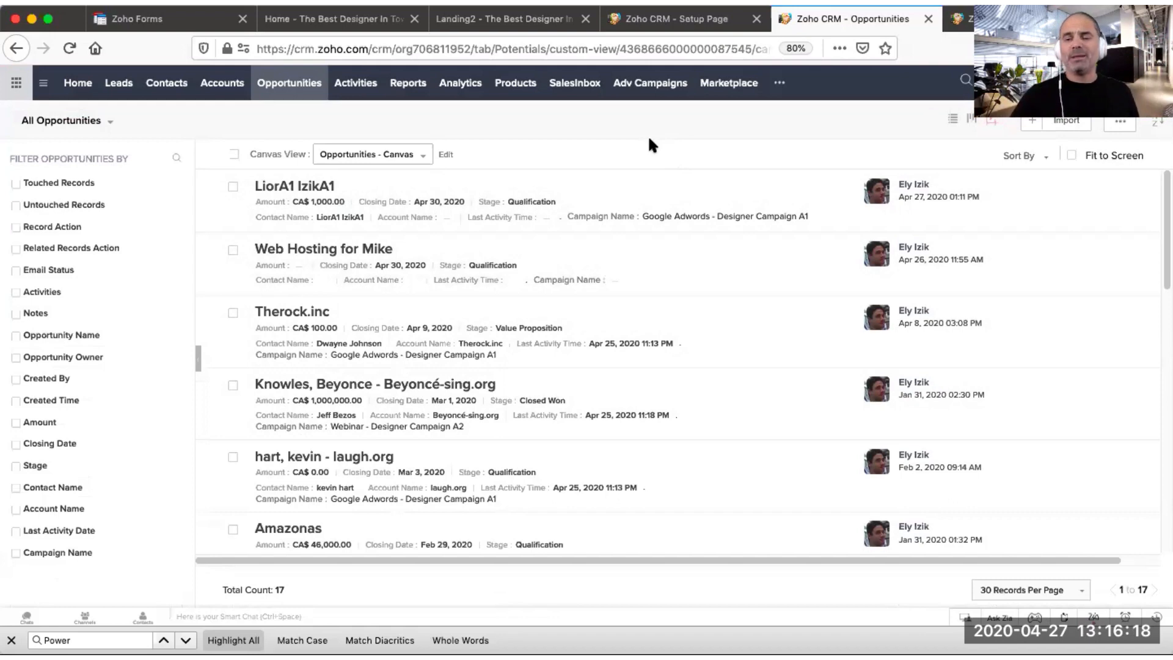
Step: Switch to the Zoho Forms tab and review the form's Zoho CRM integration field mapping
{"action": "left_click", "coordinate": [160, 18]}
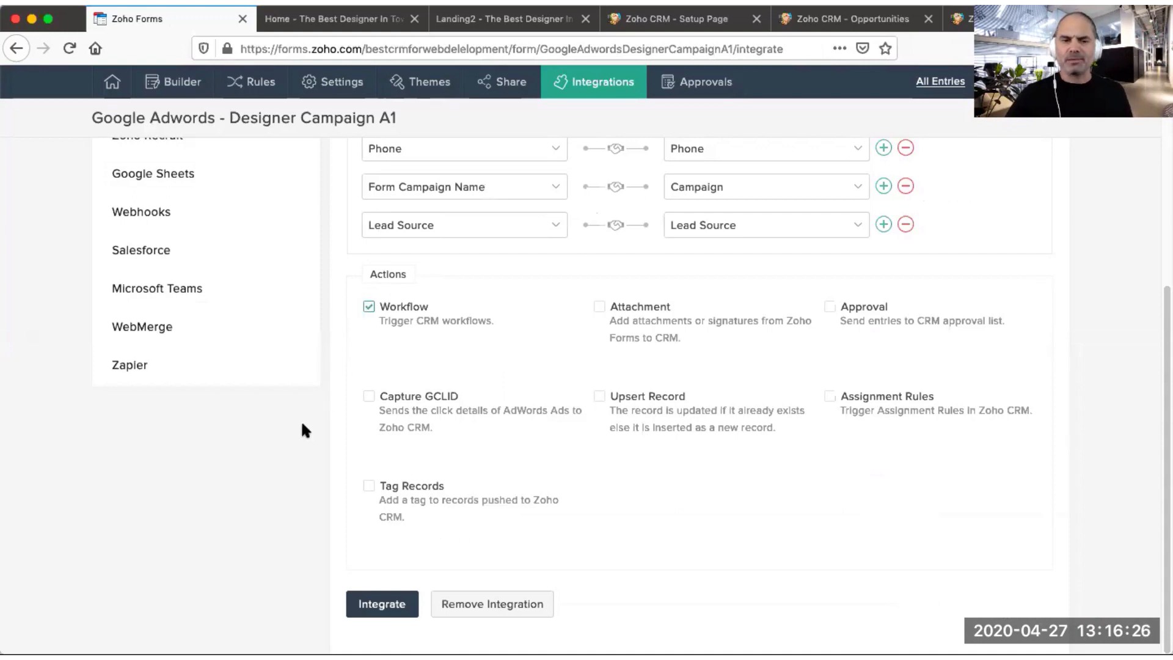
{"action": "scroll", "coordinate": [300, 421], "scroll_direction": "up", "scroll_amount": 6}
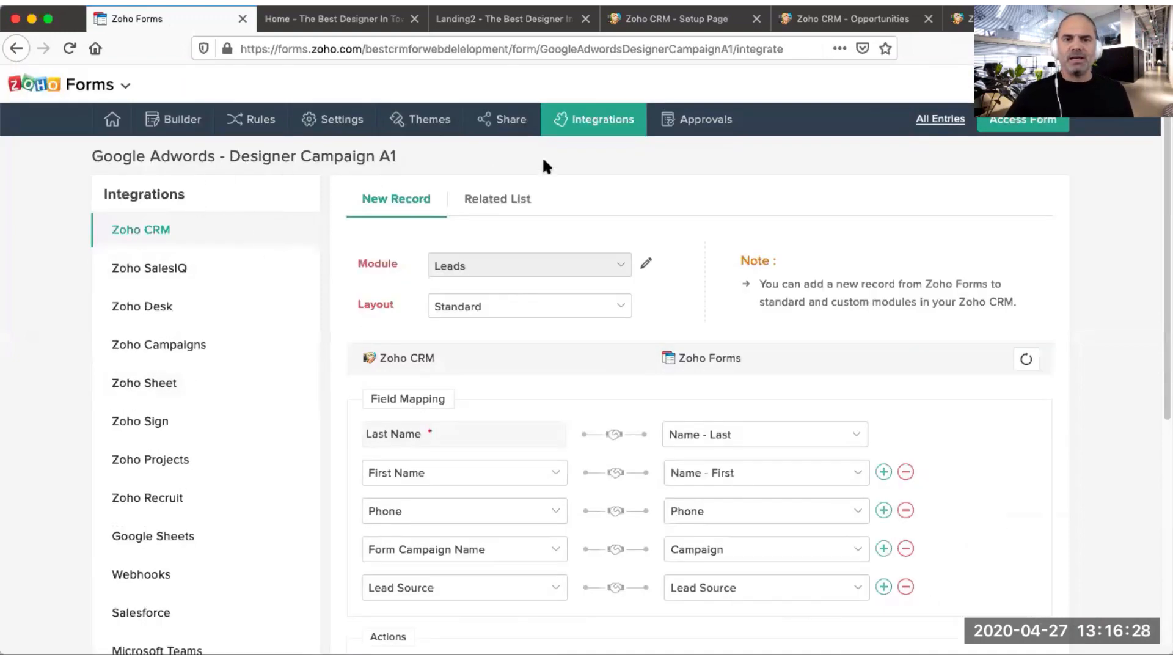
{"action": "scroll", "coordinate": [538, 421], "scroll_direction": "down", "scroll_amount": 2}
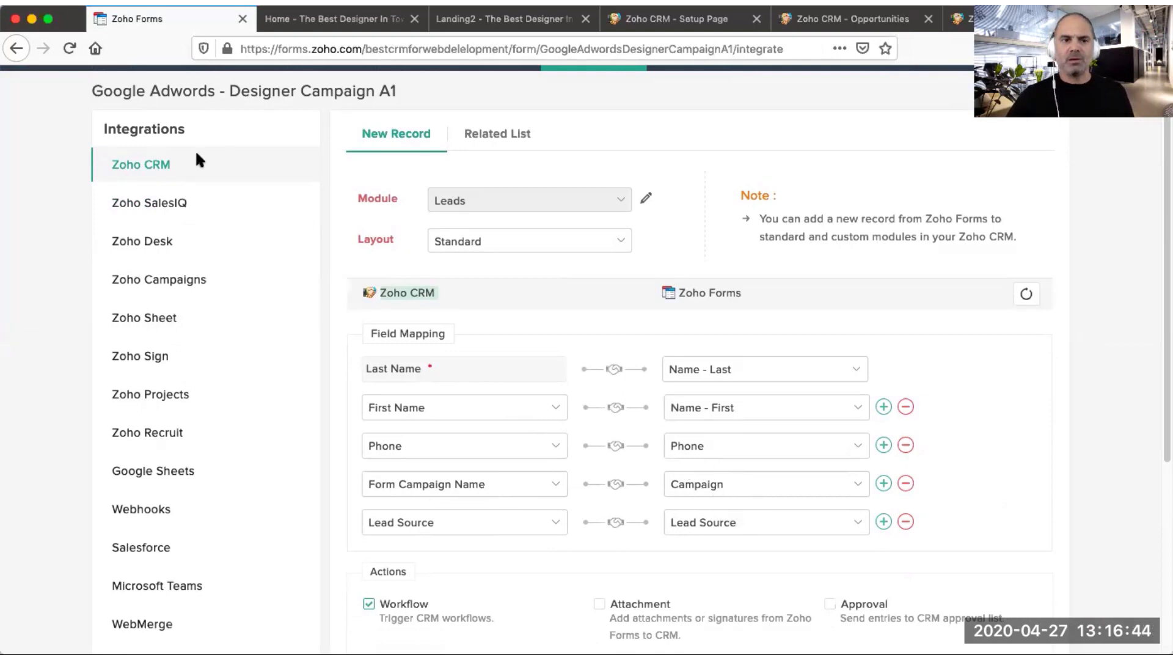
{"action": "scroll", "coordinate": [229, 171], "scroll_direction": "up", "scroll_amount": 3}
Step: Open the form builder and inspect the Campaign field's Initial Value property
{"action": "left_click", "coordinate": [177, 126]}
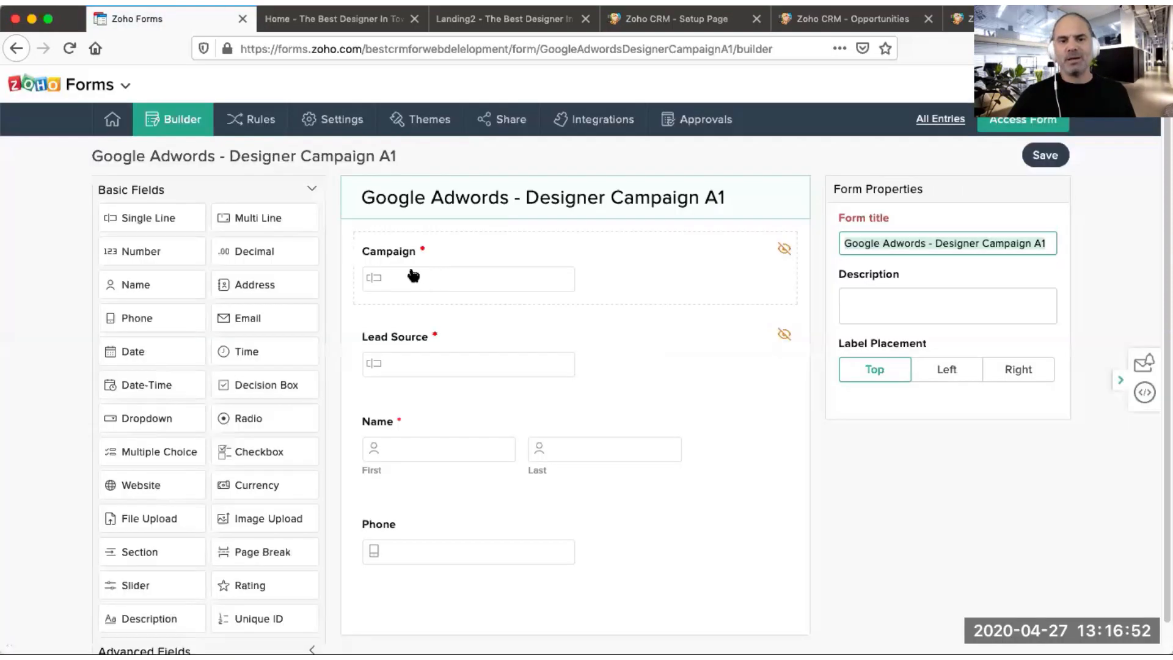
{"action": "left_click", "coordinate": [426, 268]}
{"action": "left_click", "coordinate": [933, 445]}
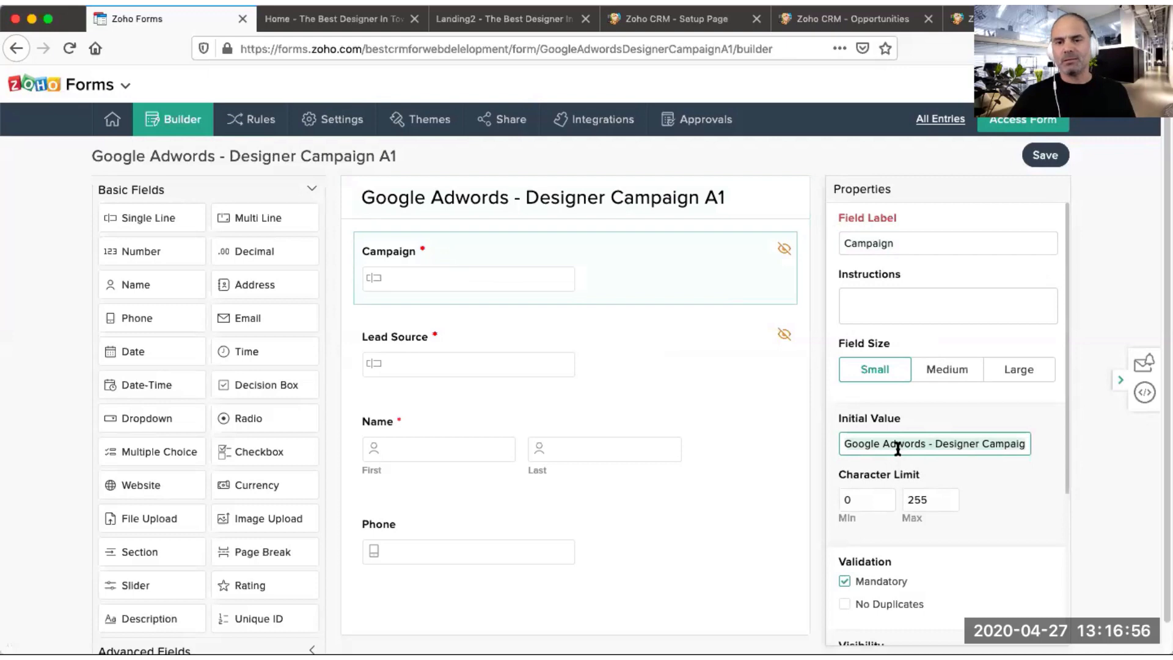
Step: Open the newest lead from the CRM Leads list and examine its Campaign Name in the Marketing section
{"action": "left_click", "coordinate": [672, 18]}
{"action": "left_click", "coordinate": [118, 83]}
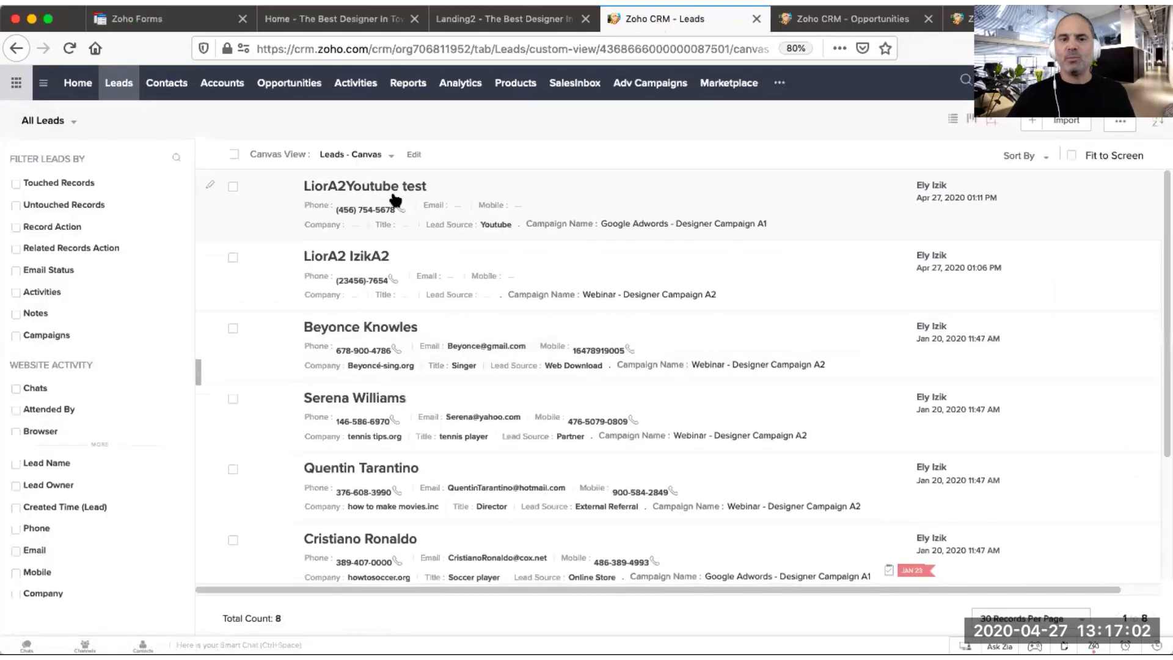
{"action": "left_click", "coordinate": [394, 202]}
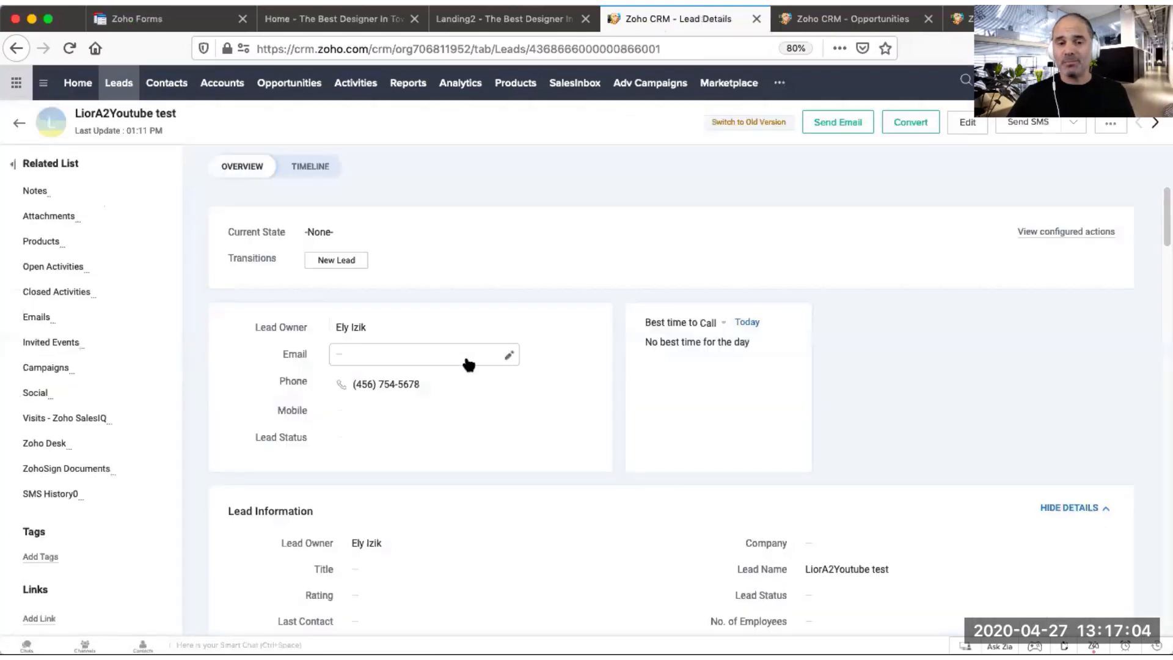
{"action": "scroll", "coordinate": [466, 365], "scroll_direction": "down", "scroll_amount": 10}
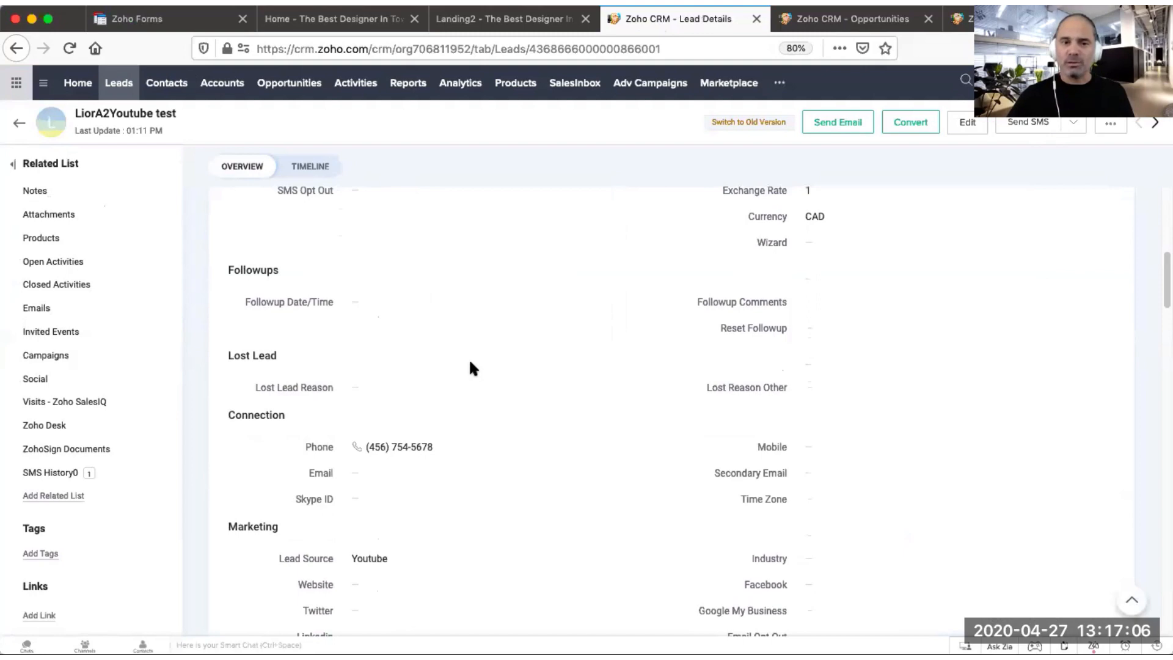
{"action": "scroll", "coordinate": [443, 359], "scroll_direction": "down", "scroll_amount": 1}
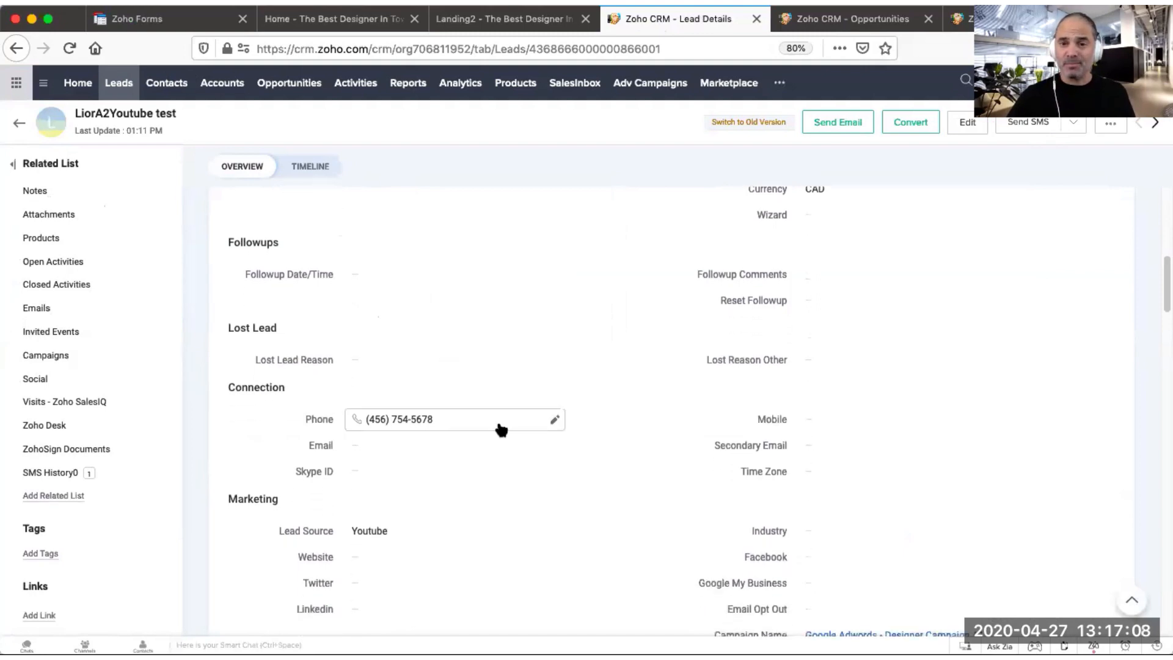
{"action": "scroll", "coordinate": [498, 427], "scroll_direction": "down", "scroll_amount": 1}
{"action": "scroll", "coordinate": [507, 425], "scroll_direction": "down", "scroll_amount": 3}
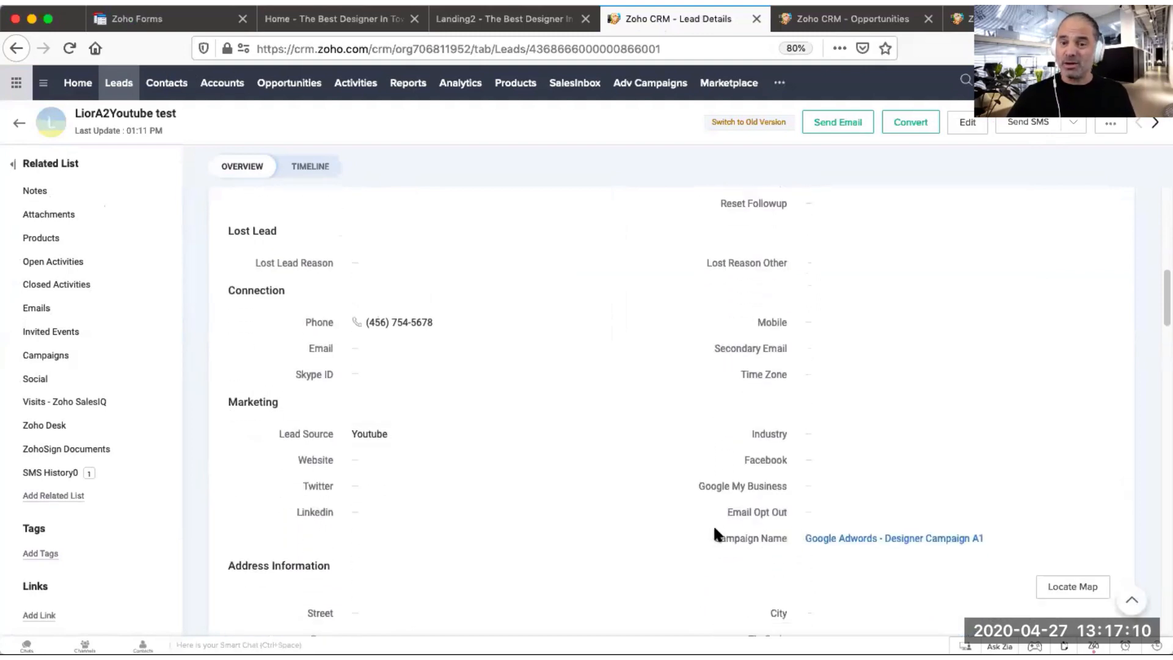
{"action": "left_click_drag", "start_coordinate": [713, 537], "coordinate": [785, 539]}
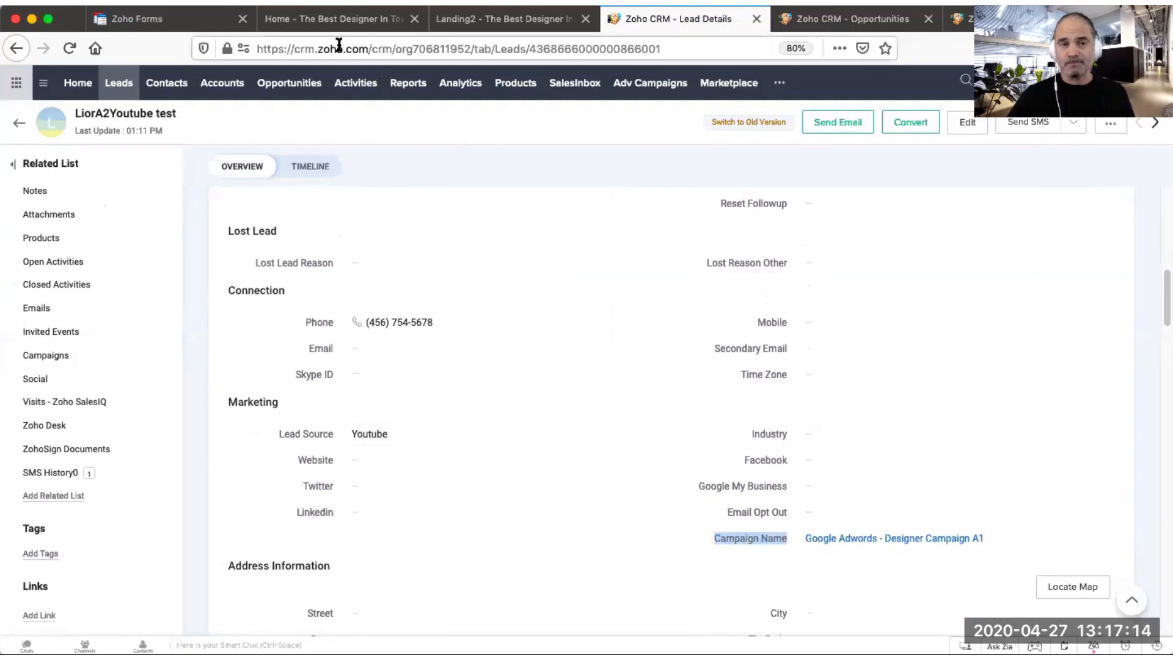
Step: Compare the form's integration mapping with the lead's Campaign Name field in the CRM record
{"action": "left_click", "coordinate": [189, 19]}
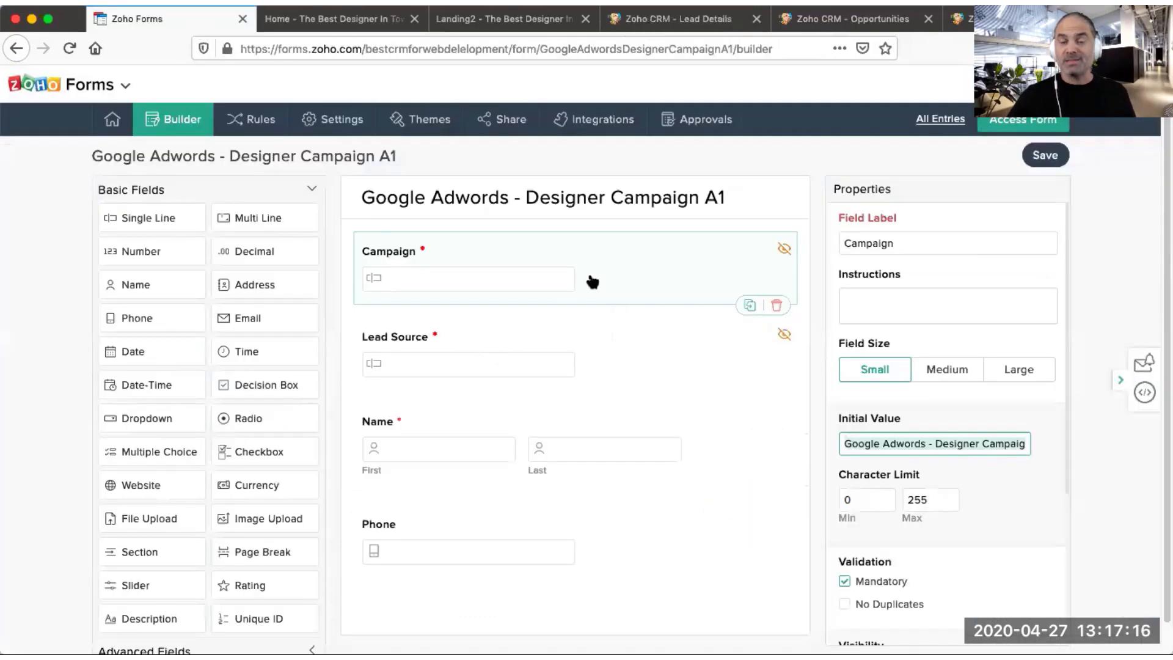
{"action": "left_click", "coordinate": [579, 122]}
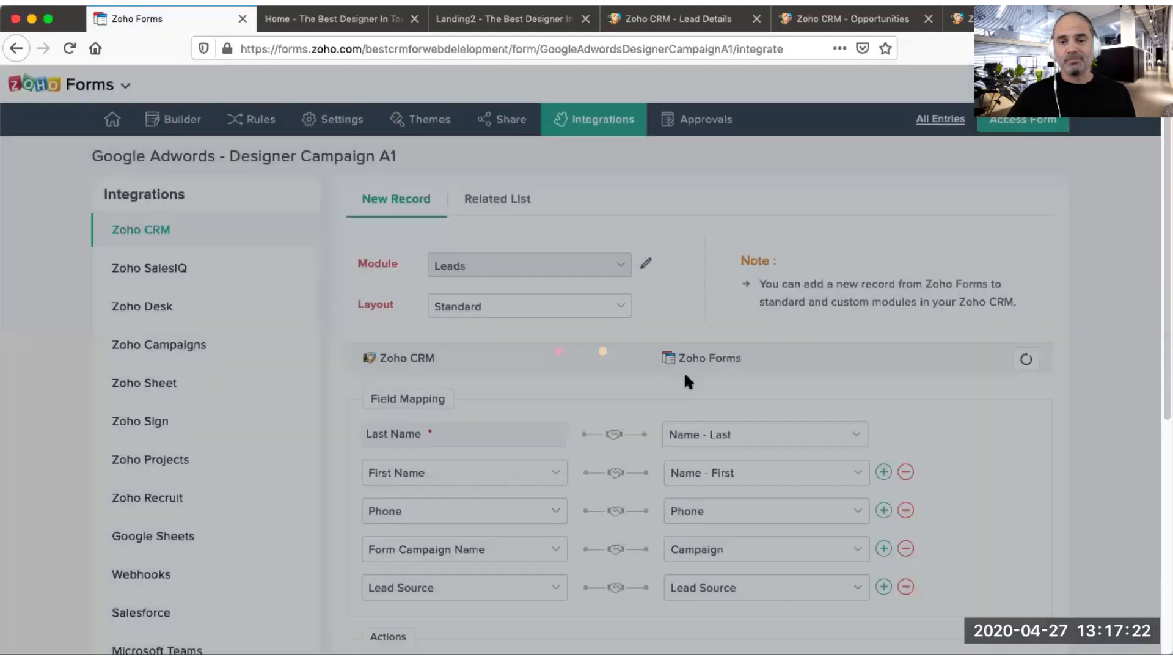
{"action": "scroll", "coordinate": [491, 501], "scroll_direction": "down", "scroll_amount": 1}
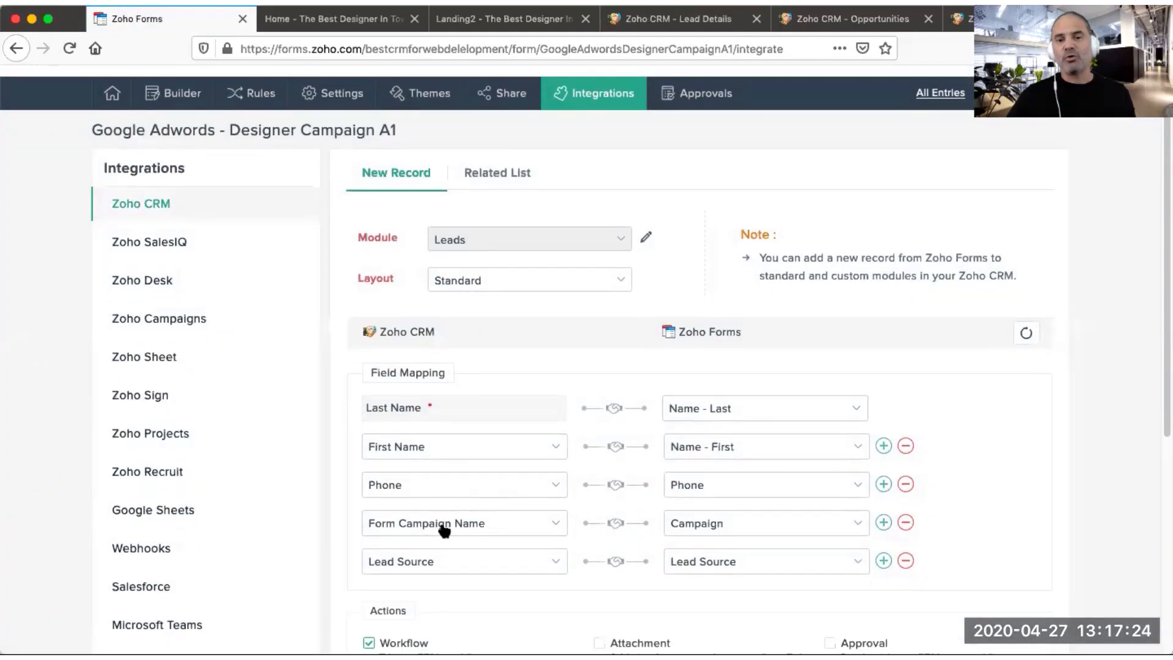
{"action": "left_click", "coordinate": [691, 24]}
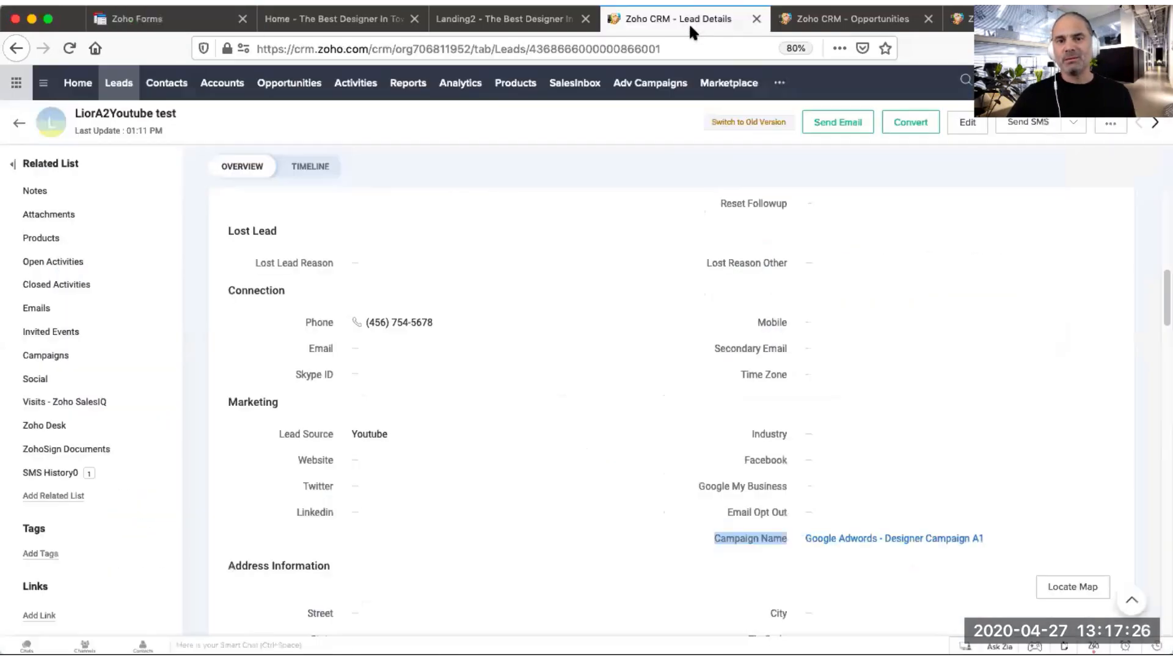
{"action": "left_click", "coordinate": [731, 540]}
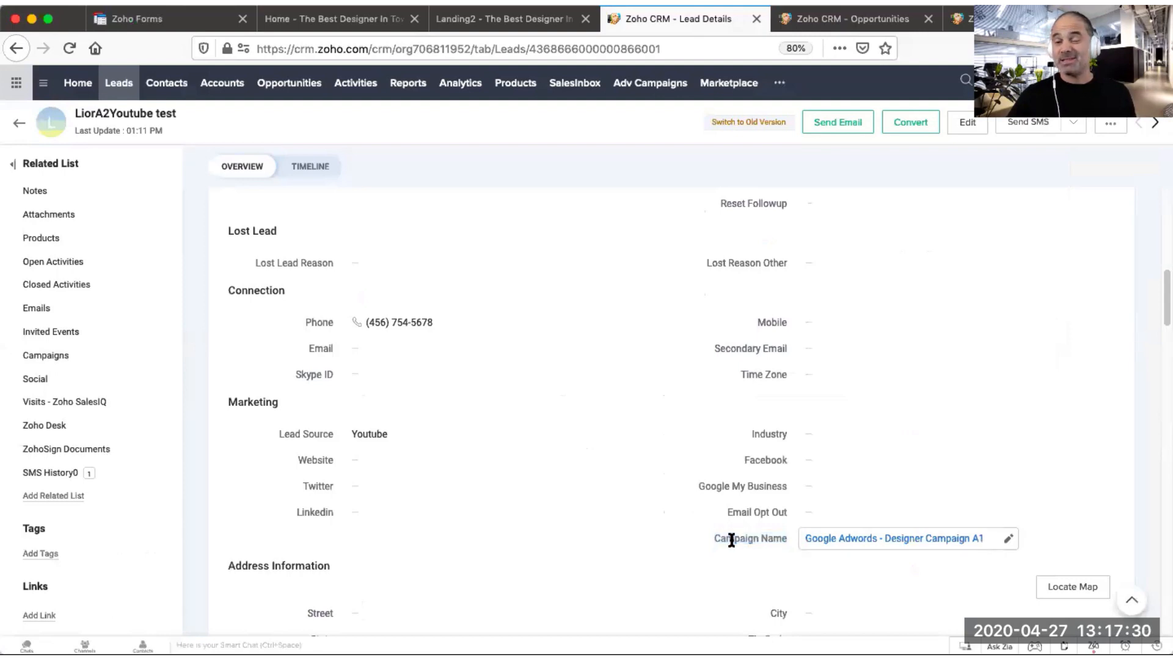
Step: Compare the lead's Form Campaign Name field with its Campaign Name field in the lead record
{"action": "scroll", "coordinate": [712, 464], "scroll_direction": "down", "scroll_amount": 5}
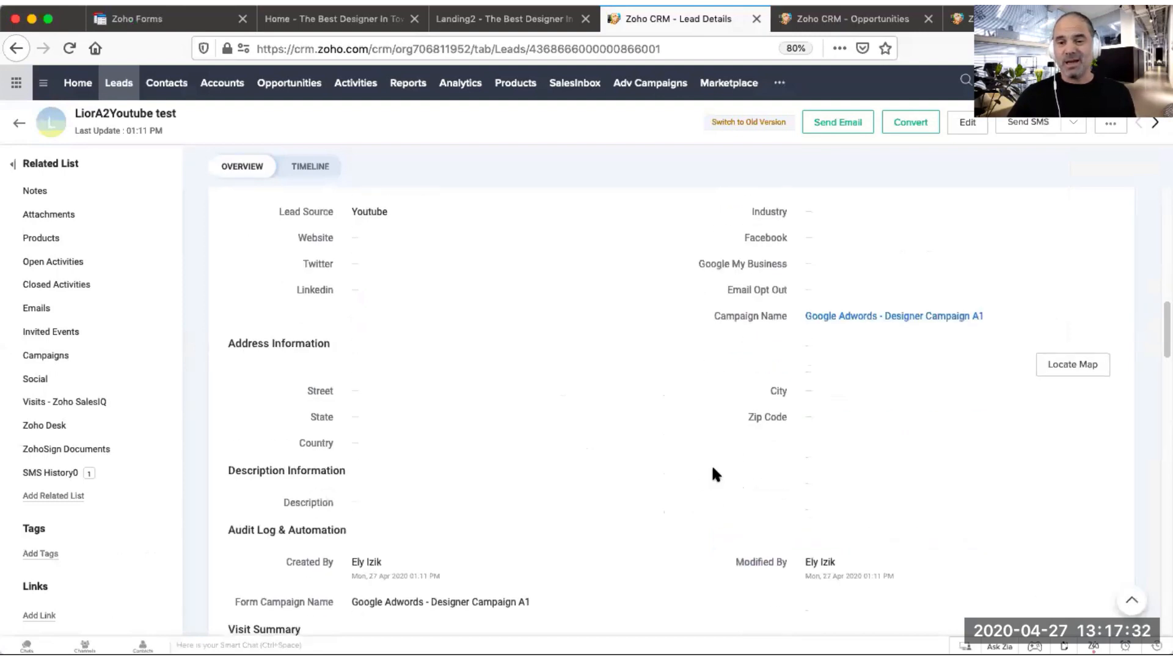
{"action": "left_click_drag", "start_coordinate": [236, 517], "coordinate": [333, 516]}
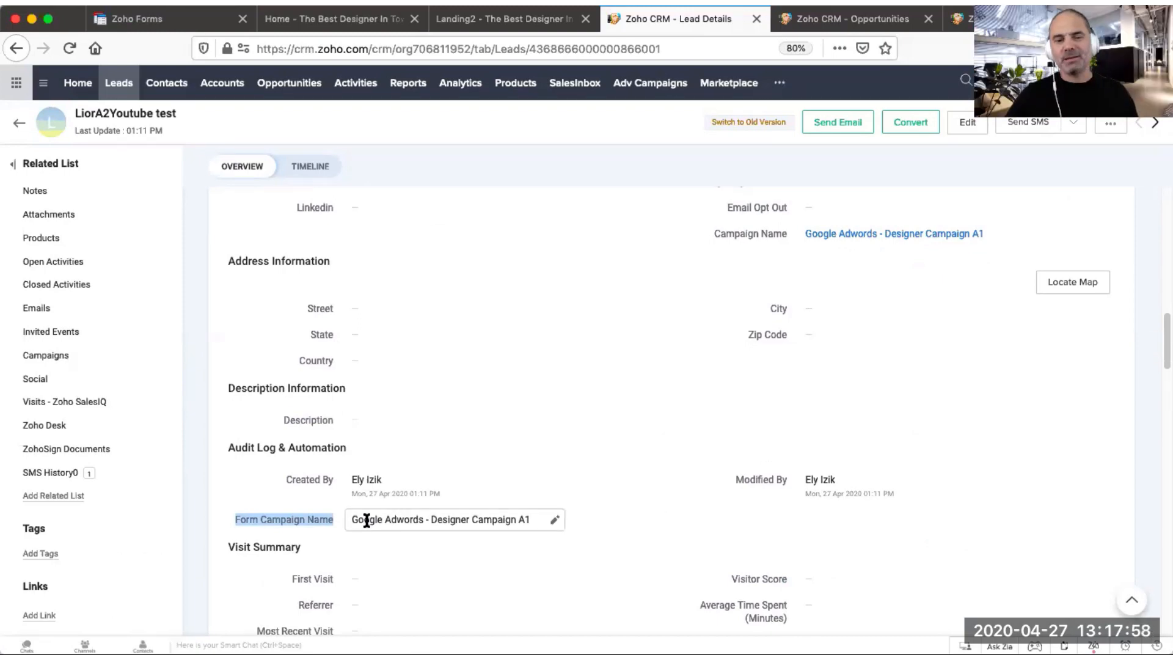
{"action": "left_click_drag", "start_coordinate": [353, 520], "coordinate": [518, 524]}
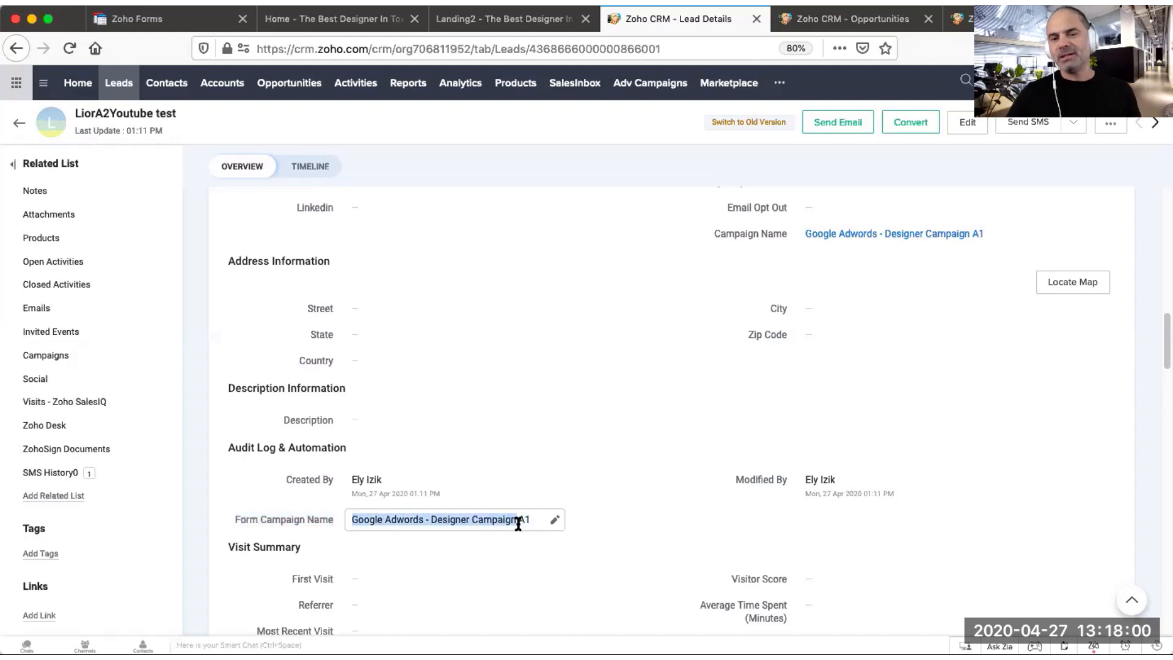
{"action": "left_click", "coordinate": [520, 524]}
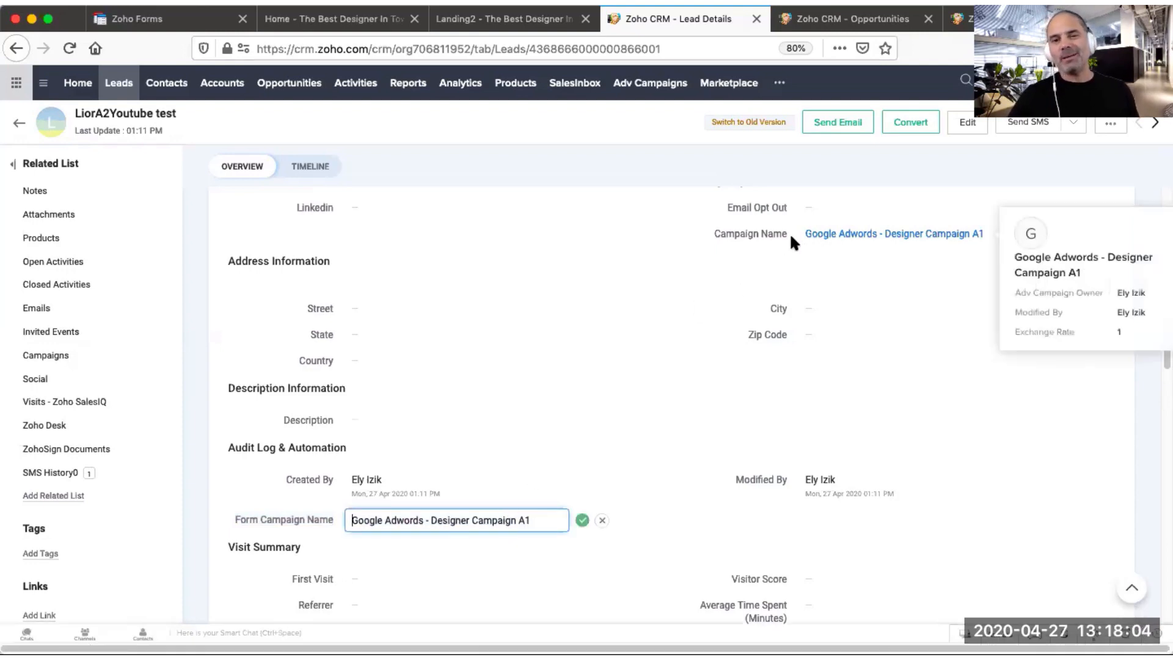
{"action": "mouse_move", "coordinate": [834, 237]}
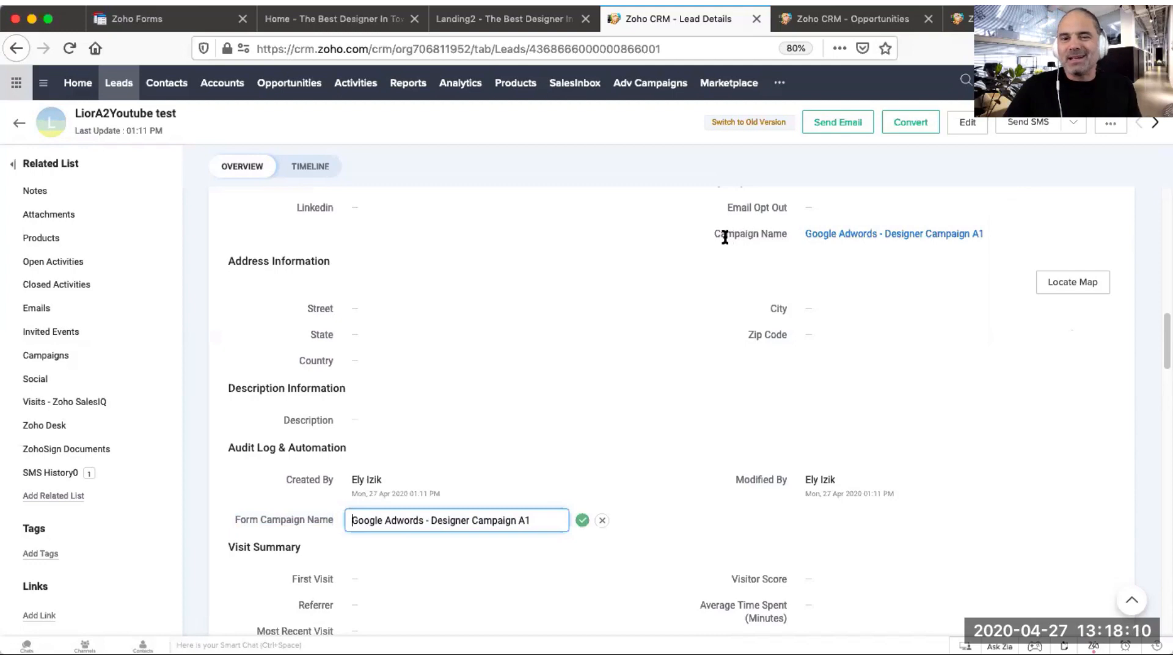
{"action": "left_click_drag", "start_coordinate": [715, 236], "coordinate": [784, 236]}
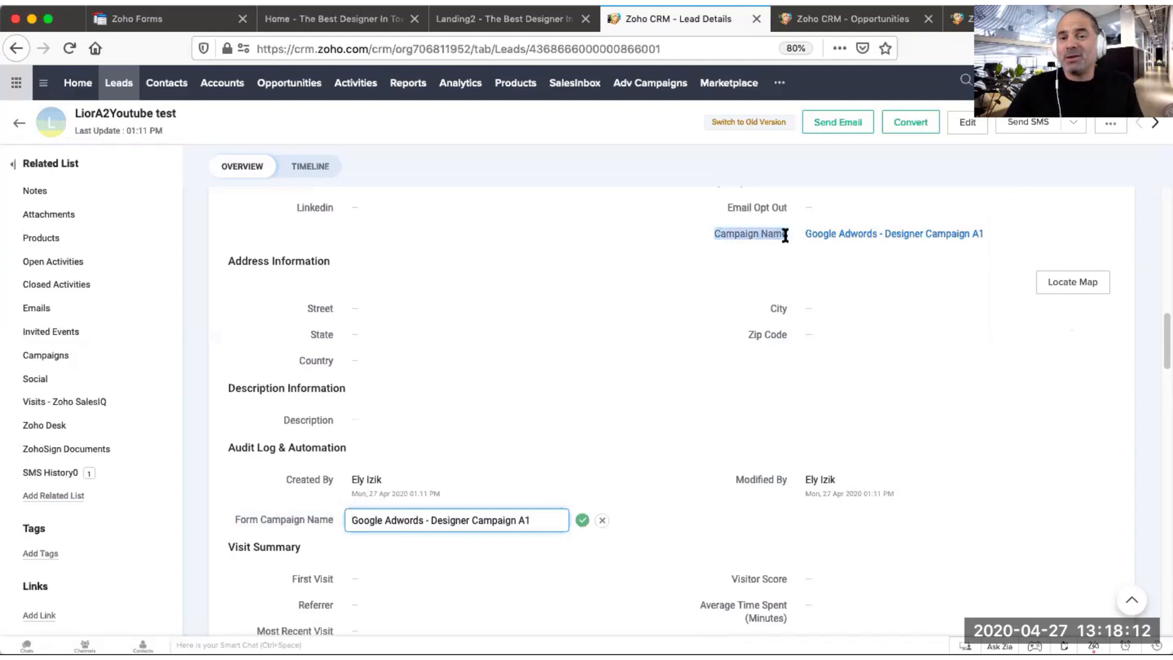
{"action": "left_click", "coordinate": [238, 519]}
{"action": "left_click_drag", "start_coordinate": [238, 520], "coordinate": [336, 520]}
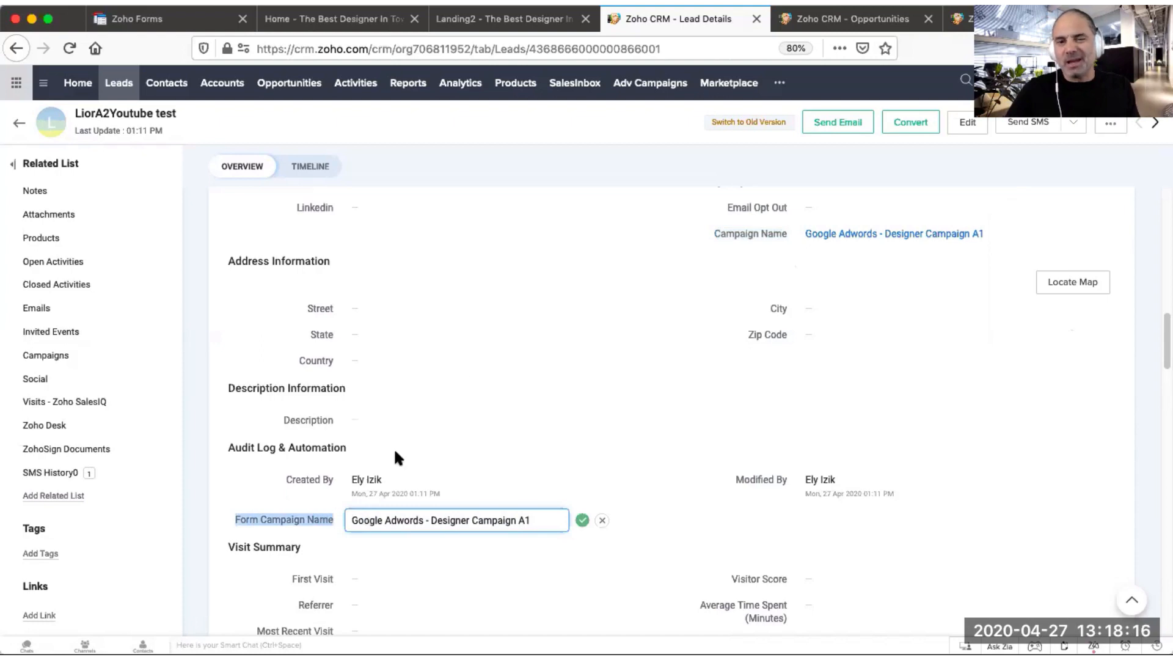
{"action": "left_click", "coordinate": [741, 234]}
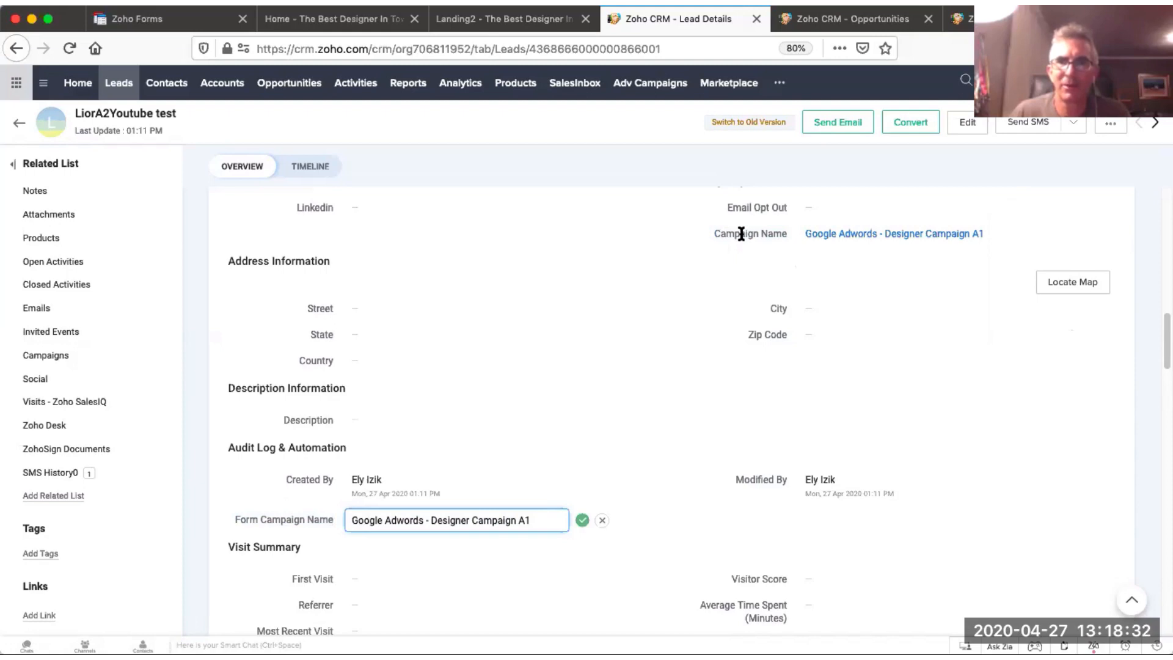
Step: Open the lead's linked Google Adwords - Designer Campaign A1 campaign record and return to the lead
{"action": "left_click", "coordinate": [922, 235]}
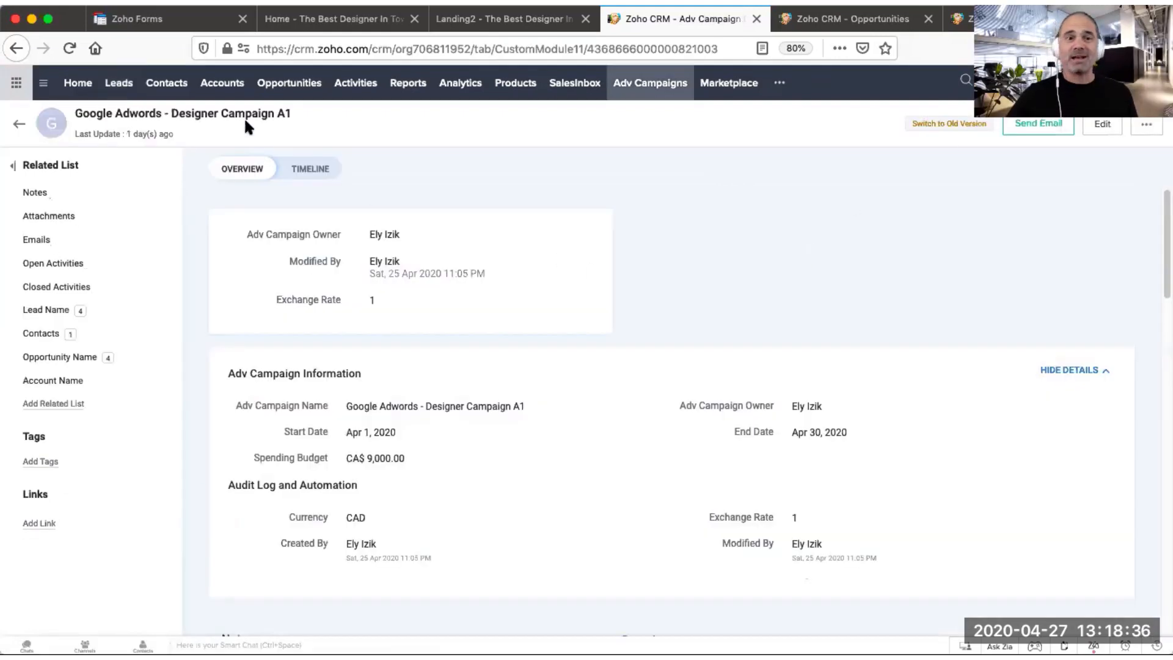
{"action": "left_click", "coordinate": [15, 49]}
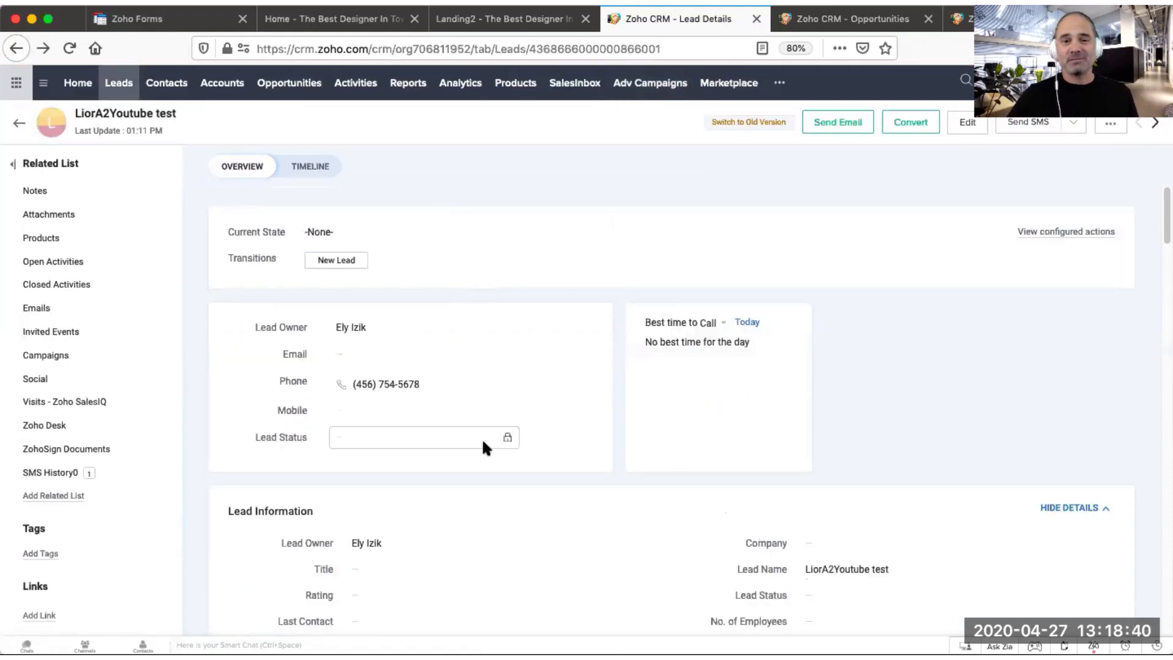
{"action": "scroll", "coordinate": [481, 438], "scroll_direction": "down", "scroll_amount": 10}
{"action": "scroll", "coordinate": [460, 500], "scroll_direction": "down", "scroll_amount": 5}
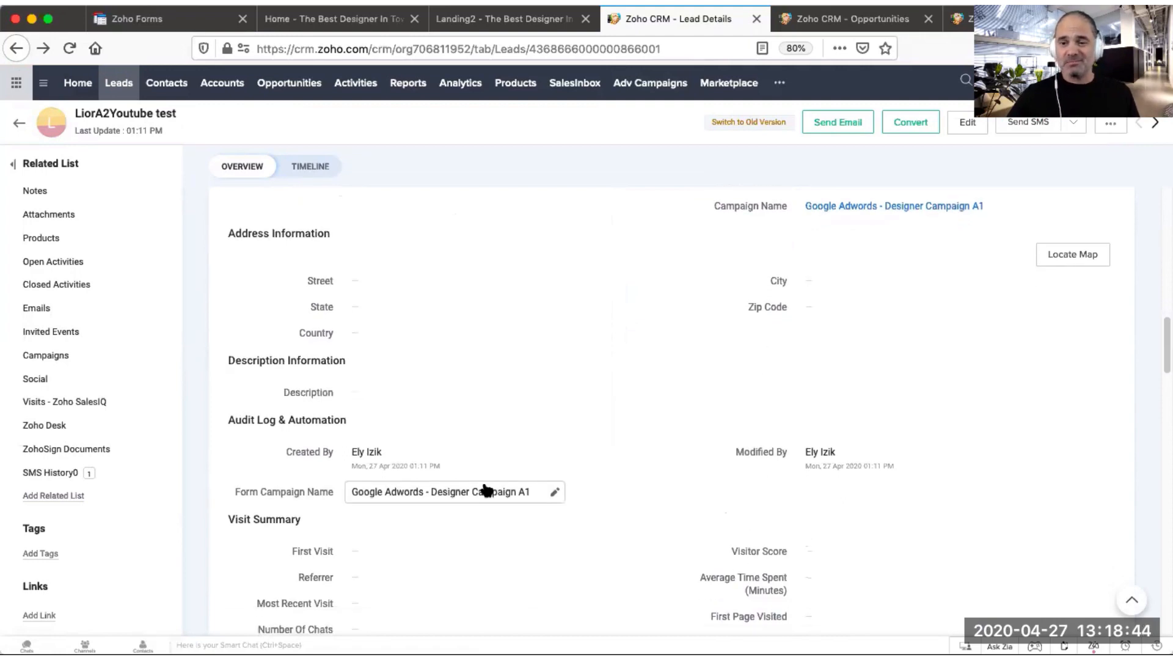
Step: Try adding an extra integration mapping row for a campaign CRM field in the form's Zoho CRM integration
{"action": "left_click", "coordinate": [164, 25]}
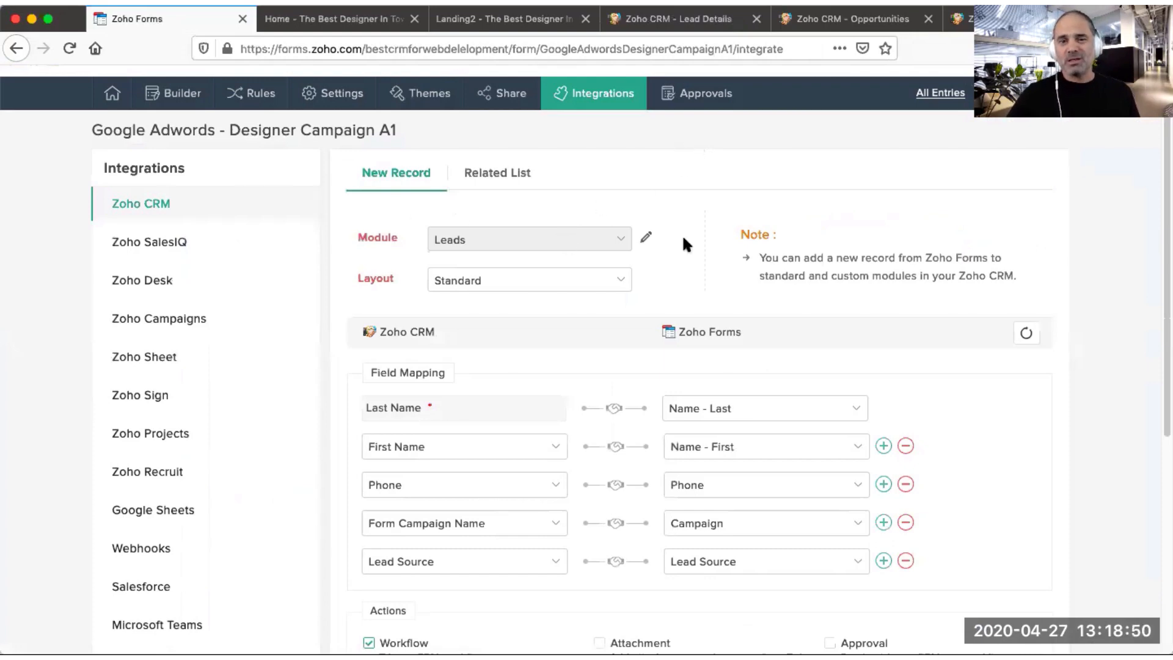
{"action": "left_click", "coordinate": [883, 560]}
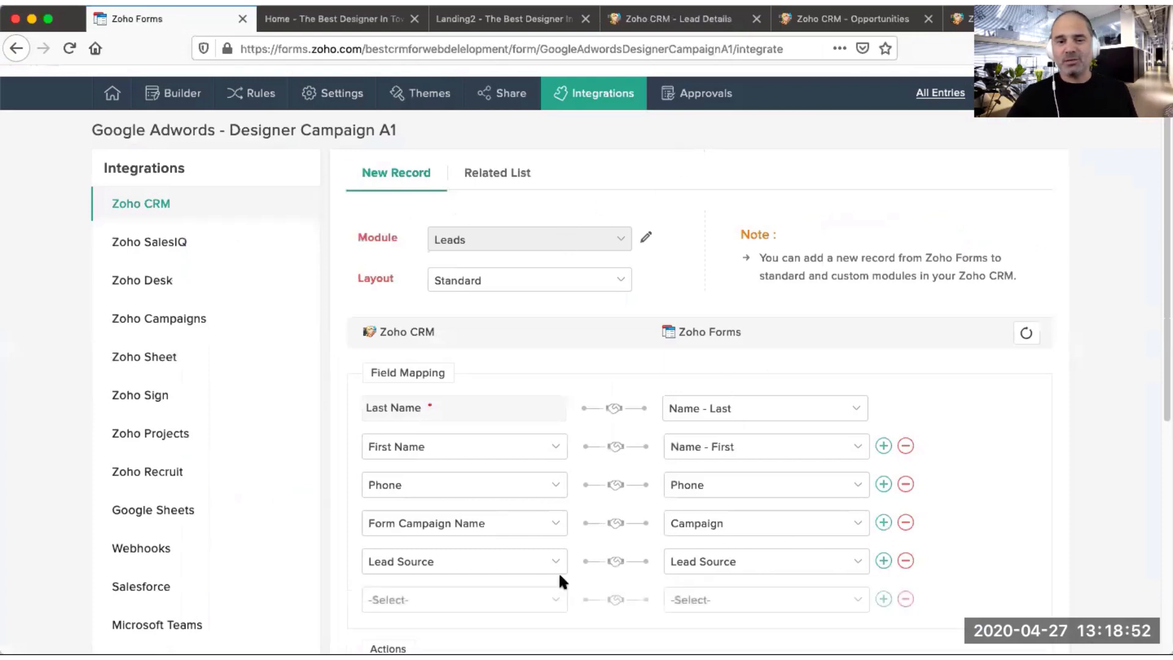
{"action": "left_click", "coordinate": [504, 601]}
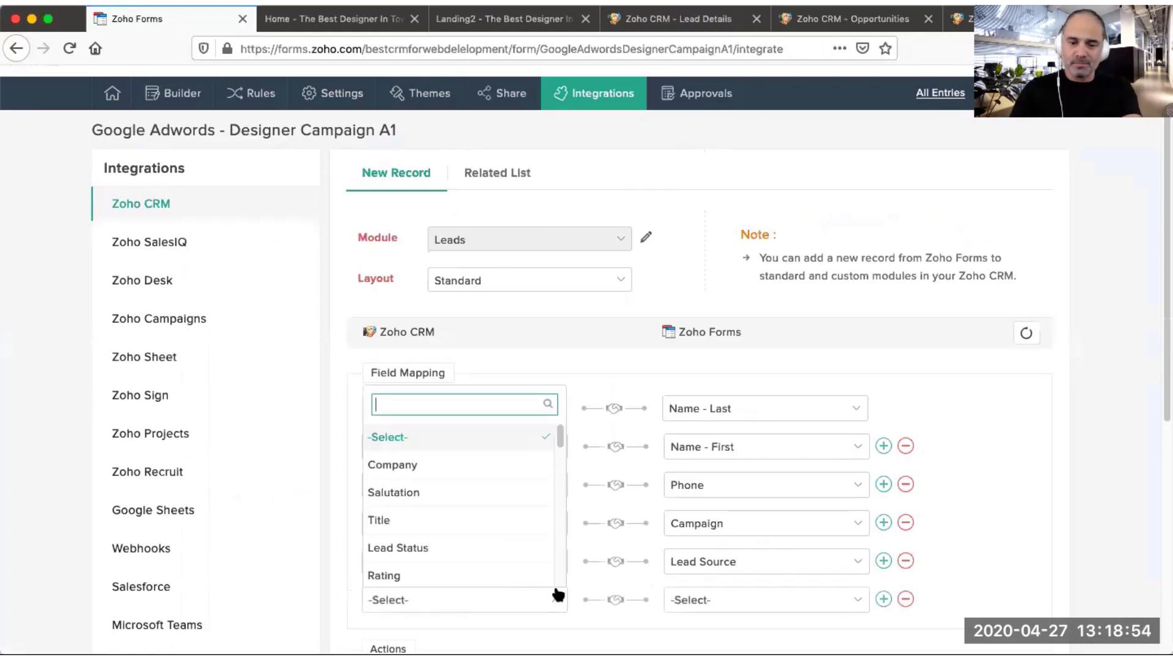
{"action": "type", "text": "cam"}
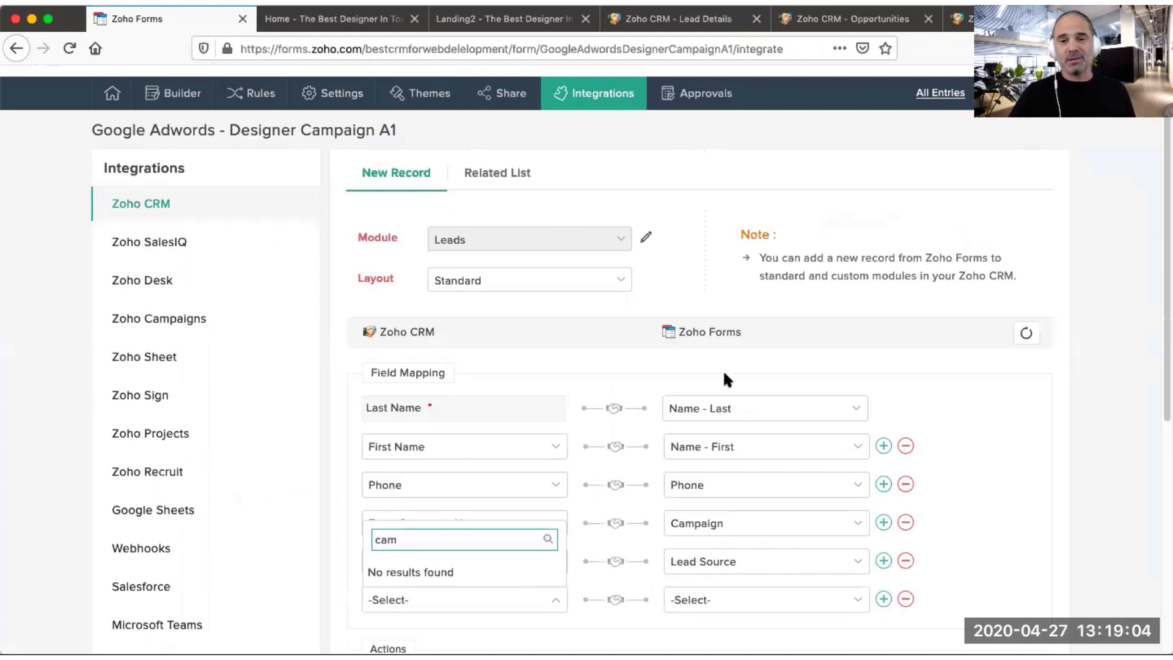
{"action": "left_click", "coordinate": [739, 370]}
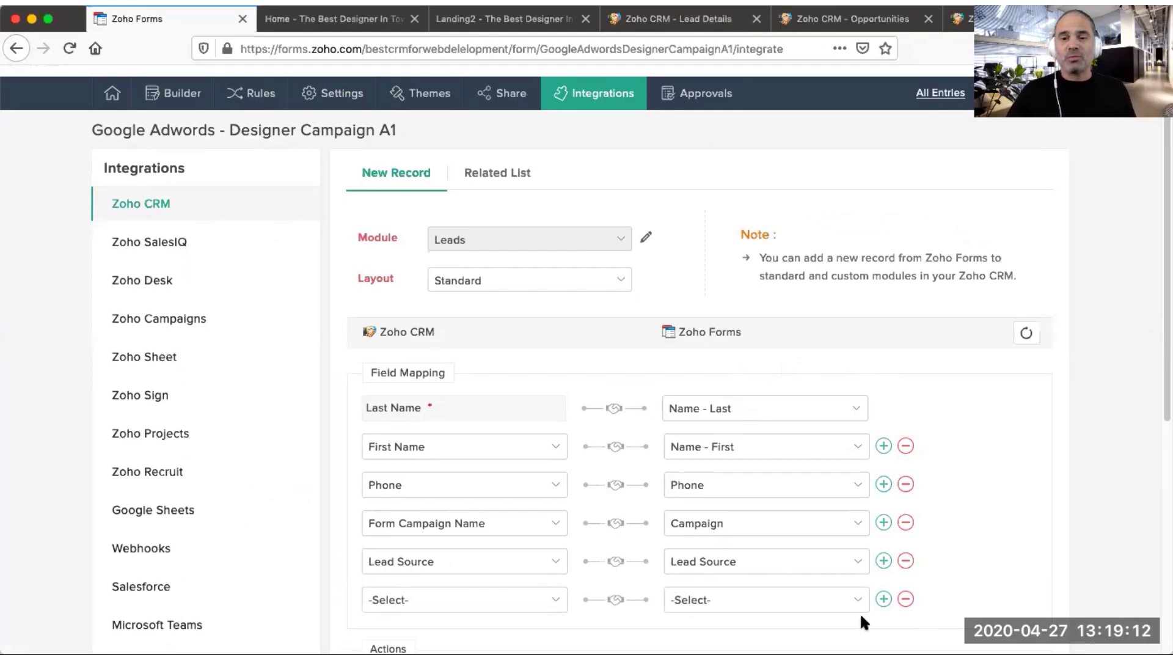
{"action": "left_click", "coordinate": [905, 599]}
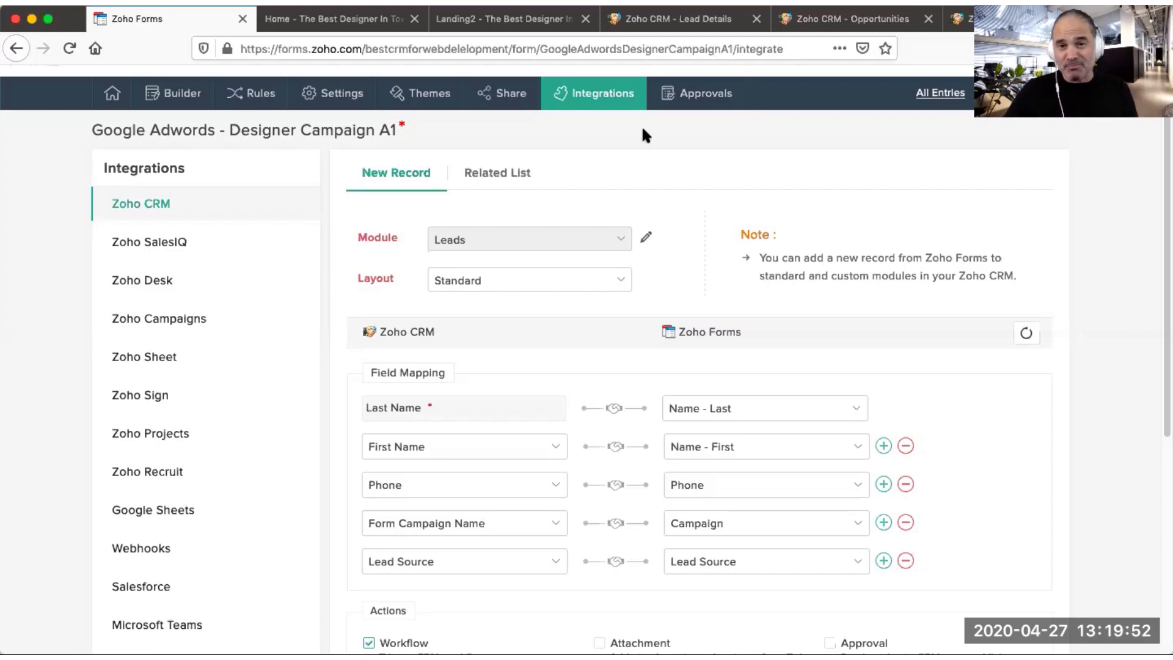
Step: Review the lead's Form Campaign Name value against its Campaign Name field again
{"action": "left_click", "coordinate": [703, 24]}
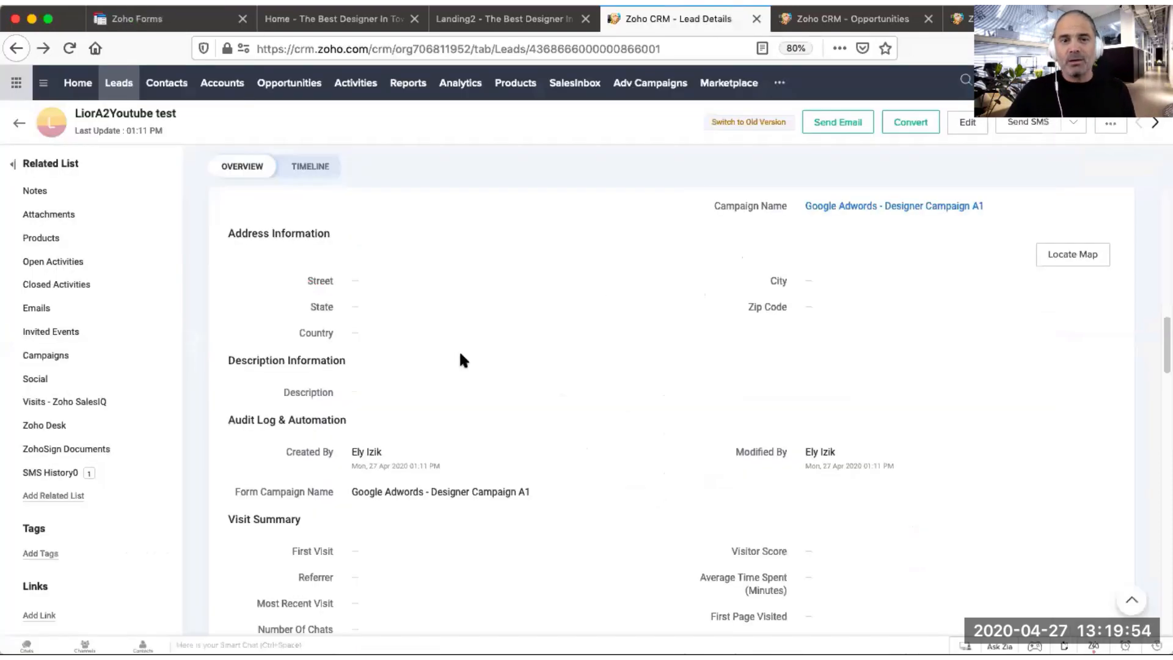
{"action": "scroll", "coordinate": [464, 348], "scroll_direction": "down", "scroll_amount": 5}
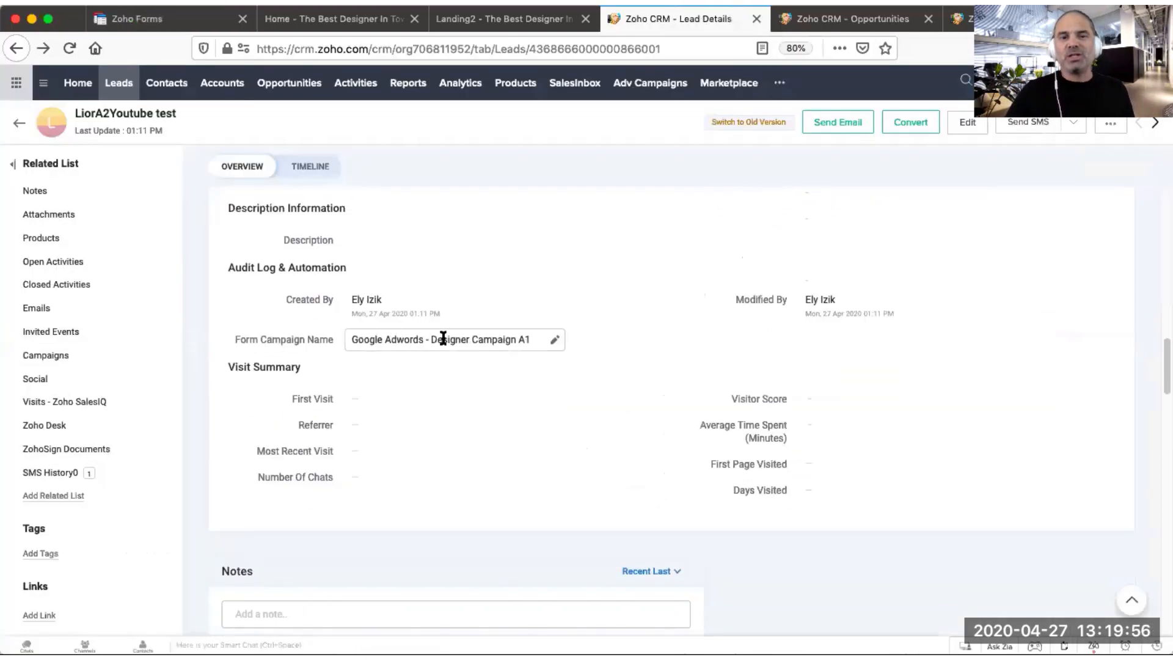
{"action": "triple_click", "coordinate": [459, 341]}
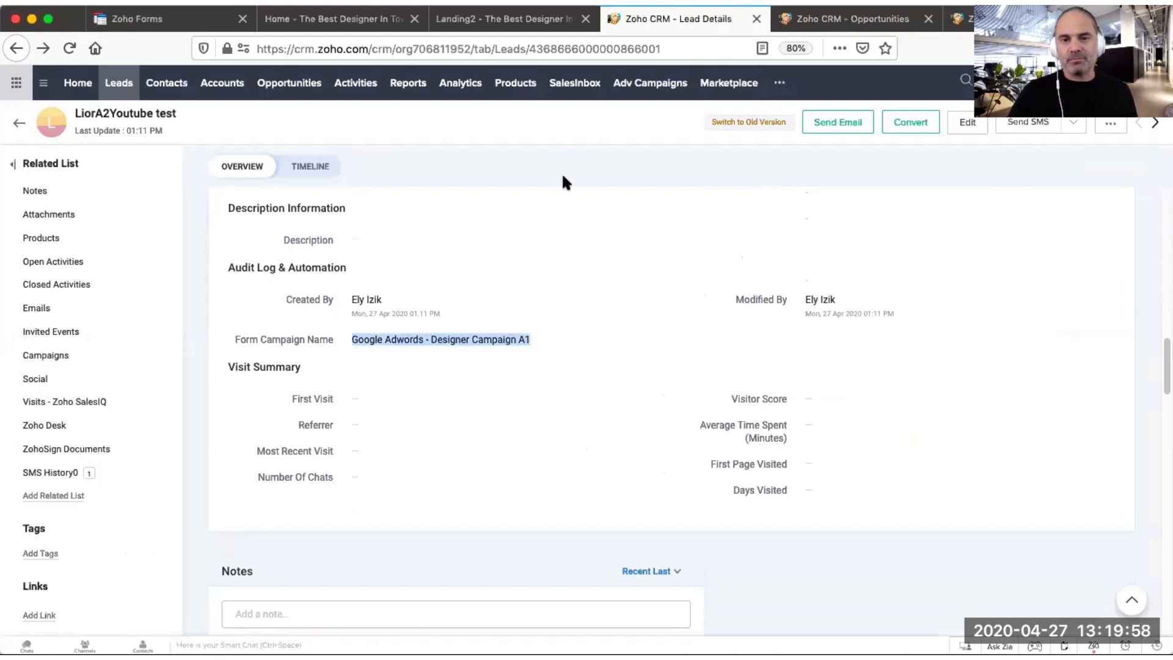
{"action": "left_click", "coordinate": [567, 137]}
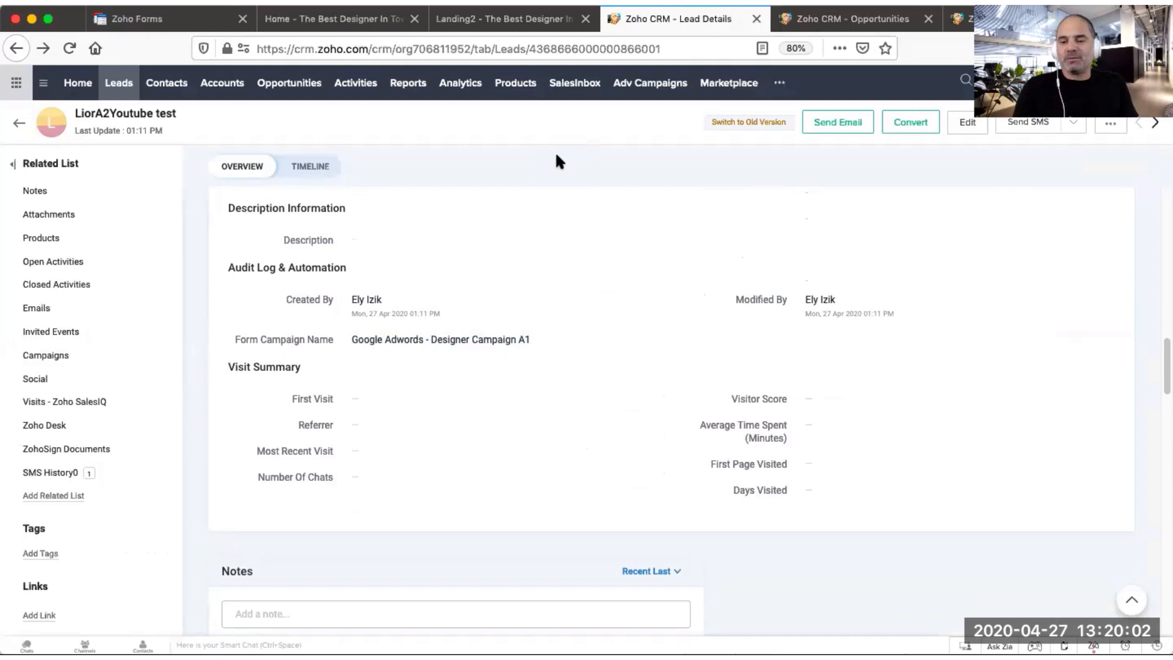
{"action": "scroll", "coordinate": [662, 285], "scroll_direction": "up", "scroll_amount": 3}
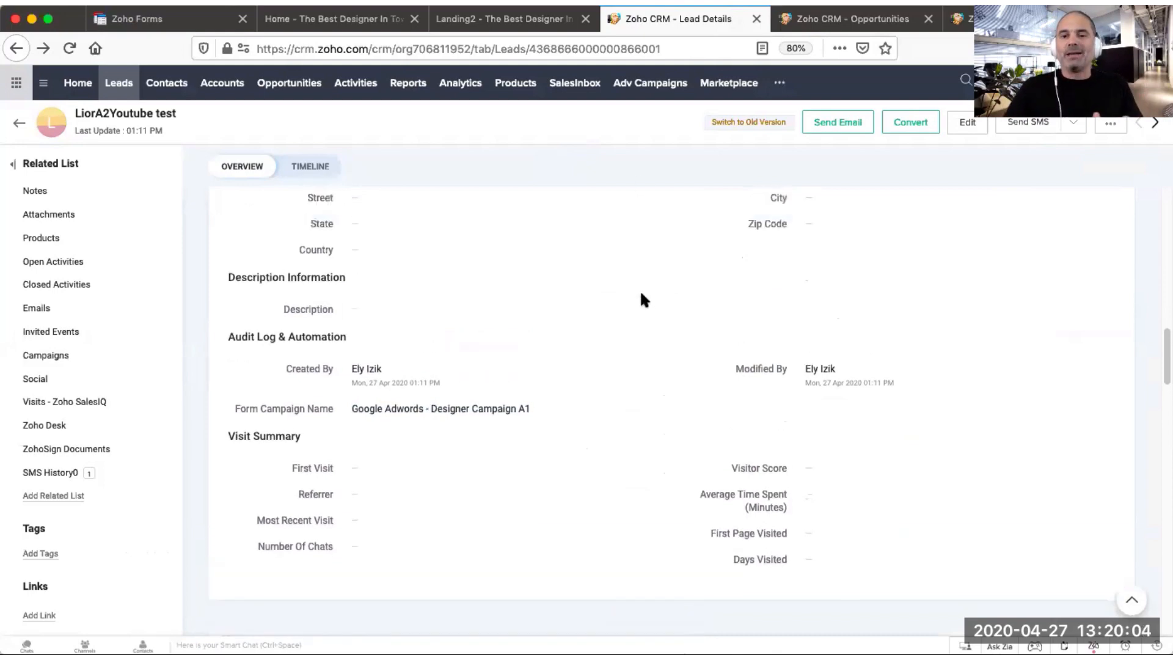
{"action": "scroll", "coordinate": [645, 301], "scroll_direction": "up", "scroll_amount": 1}
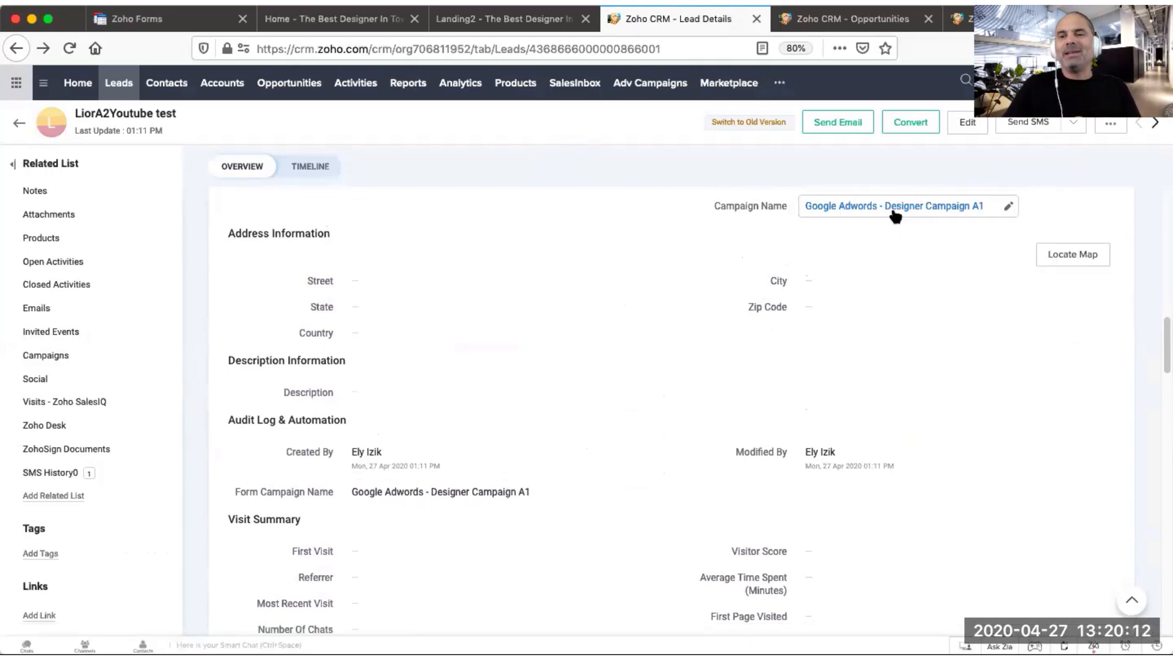
{"action": "mouse_move", "coordinate": [864, 207]}
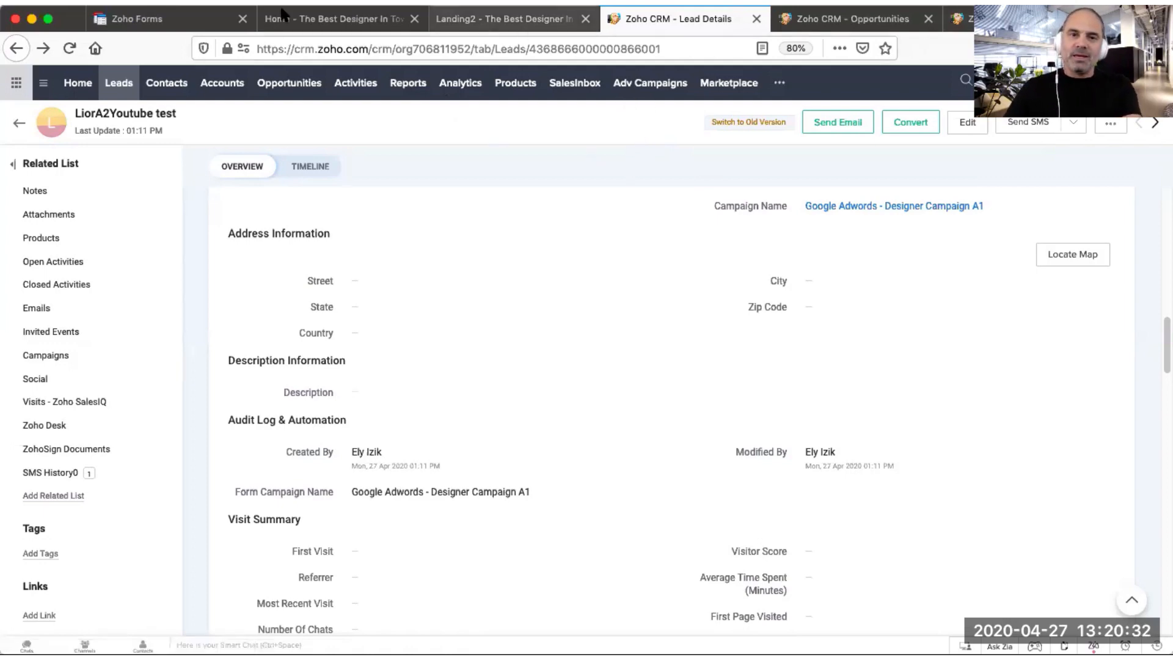
Step: Recheck the form's Zoho CRM field mapping before returning to the lead
{"action": "left_click", "coordinate": [205, 22]}
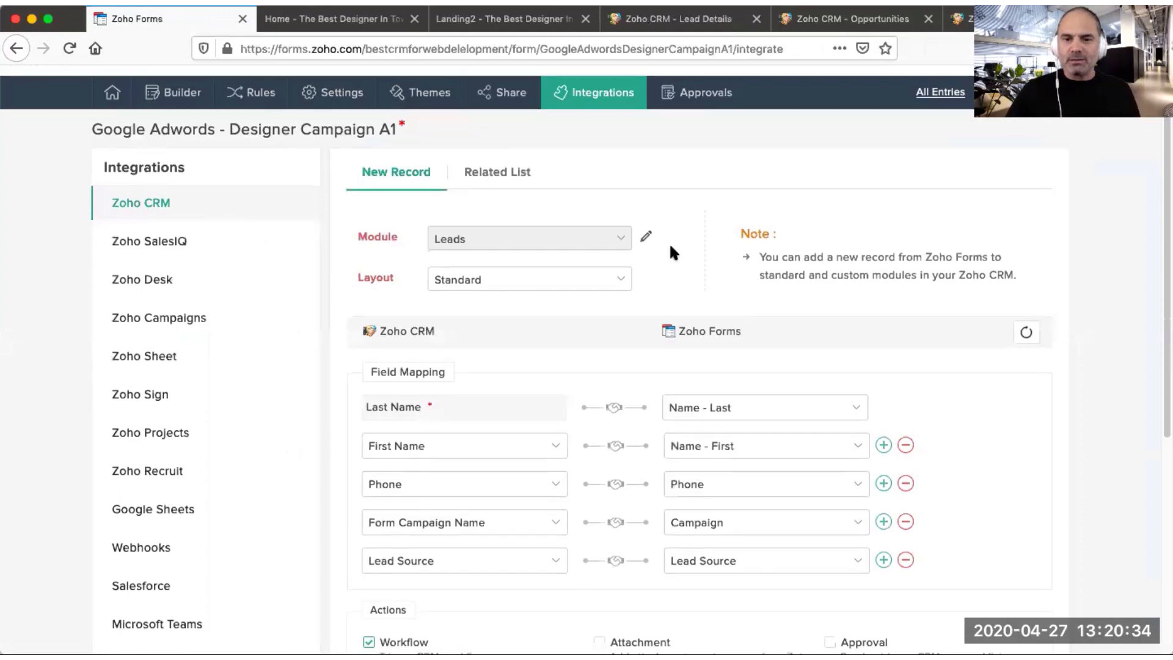
{"action": "scroll", "coordinate": [548, 297], "scroll_direction": "down", "scroll_amount": 3}
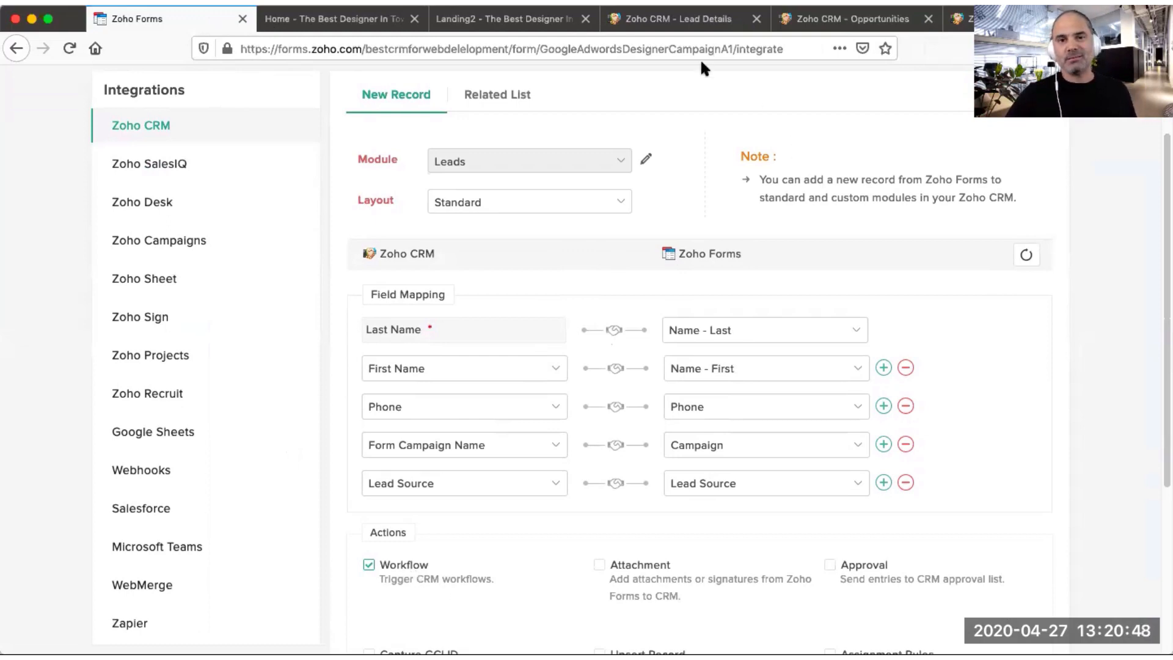
{"action": "left_click", "coordinate": [691, 19]}
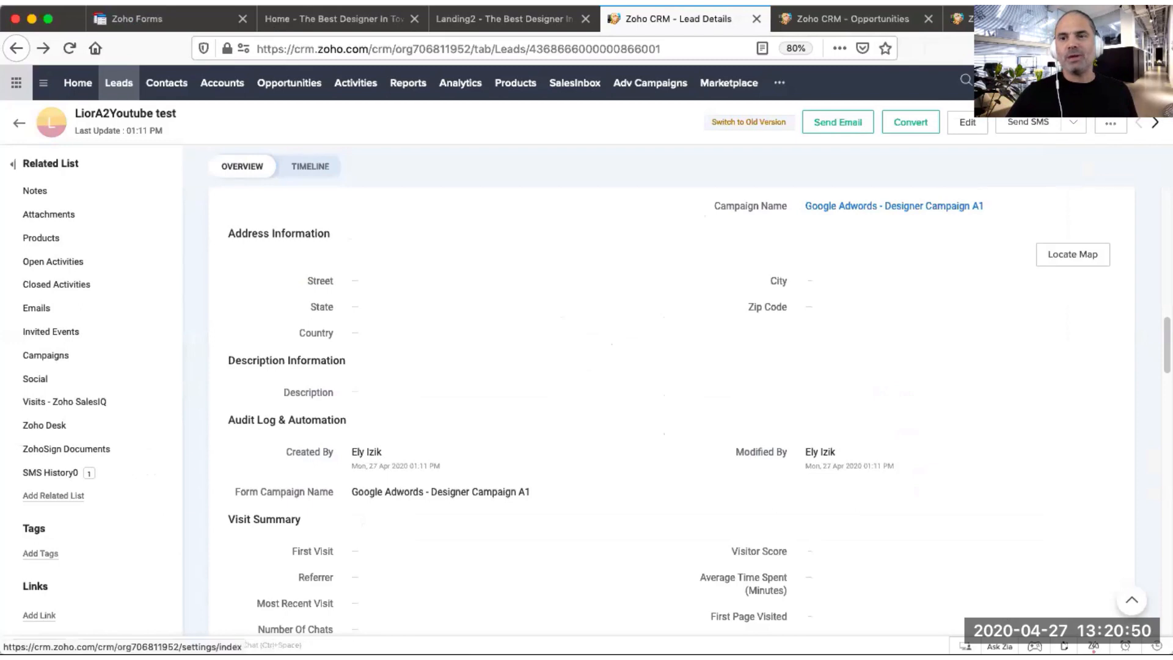
Step: Open the Assign Campaign To A Lead rule from the CRM setup's Workflow Rules
{"action": "left_click", "coordinate": [1097, 81]}
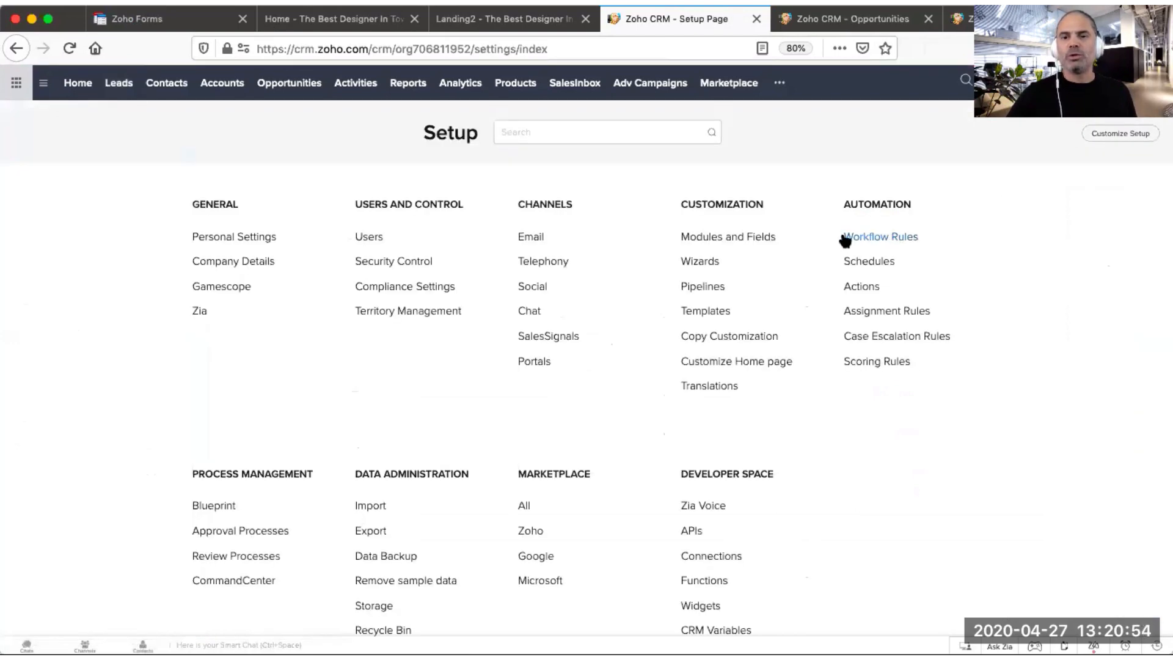
{"action": "left_click", "coordinate": [892, 239]}
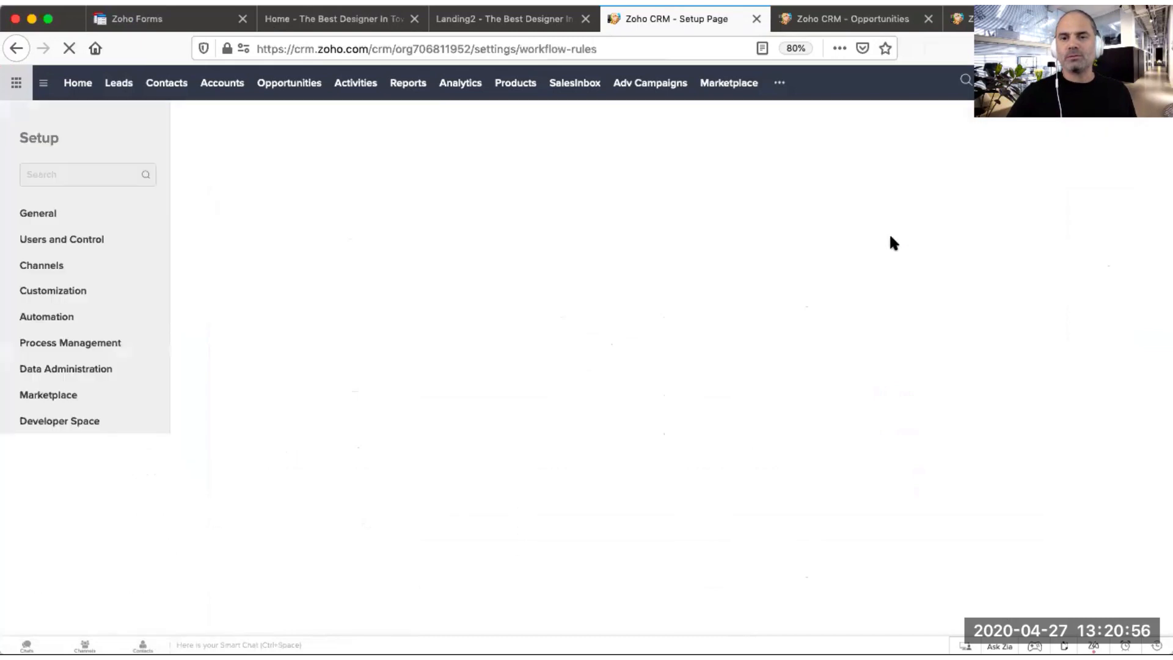
{"action": "scroll", "coordinate": [410, 314], "scroll_direction": "down", "scroll_amount": 5}
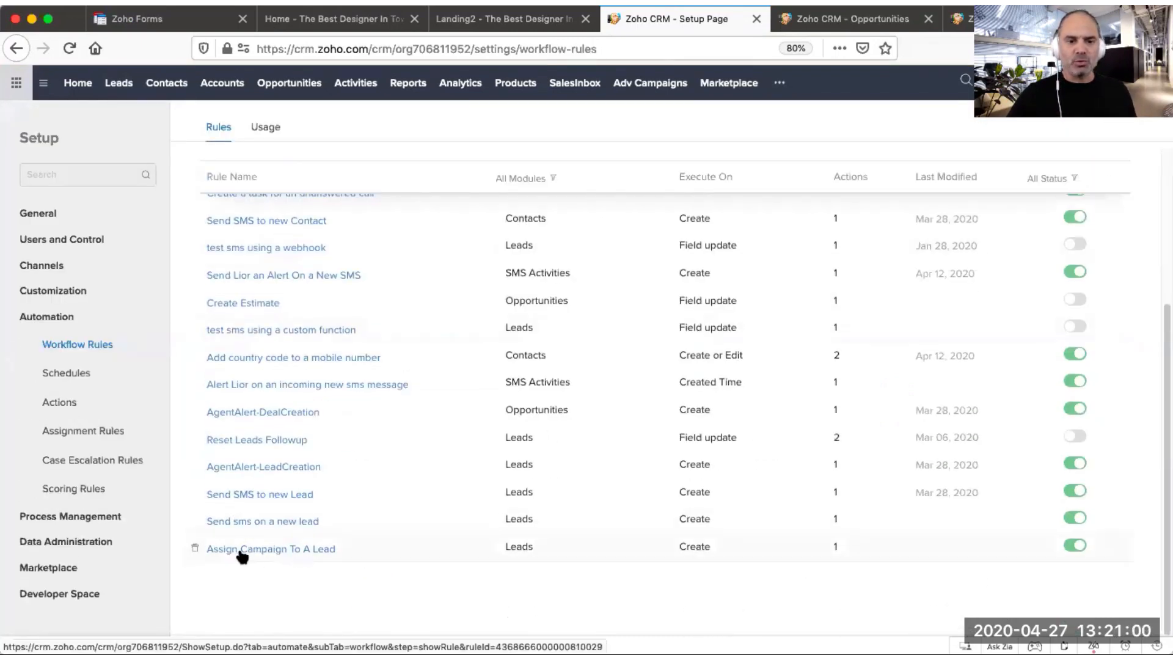
{"action": "left_click", "coordinate": [300, 550]}
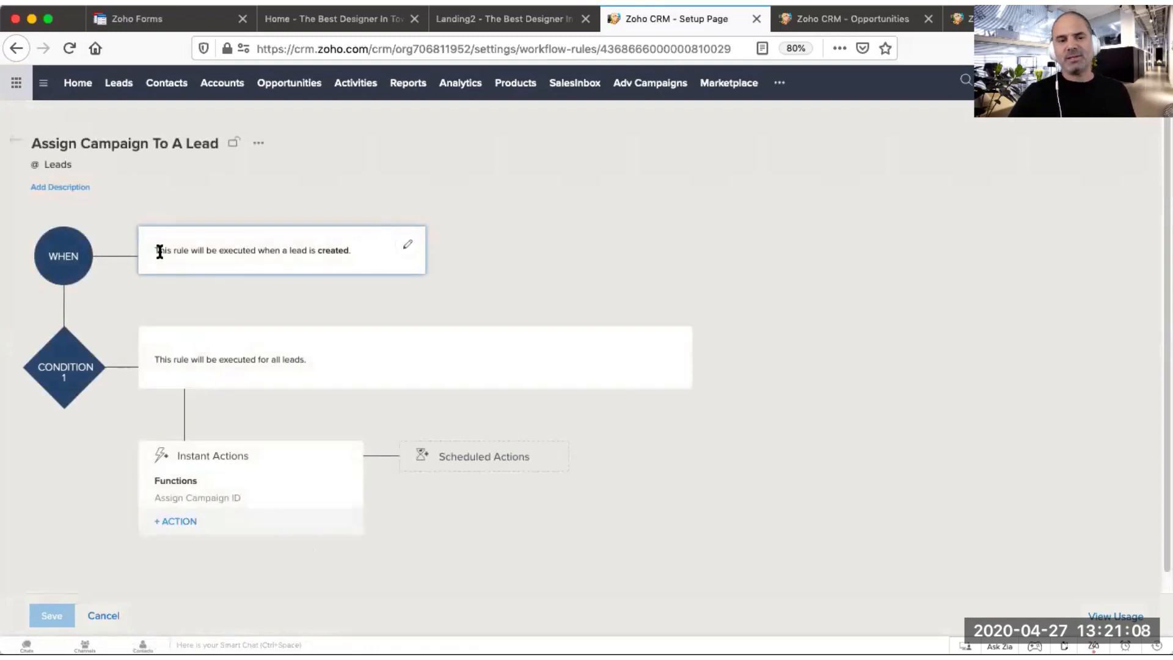
Step: Examine the workflow rule's trigger and condition settings
{"action": "left_click_drag", "start_coordinate": [154, 251], "coordinate": [351, 251]}
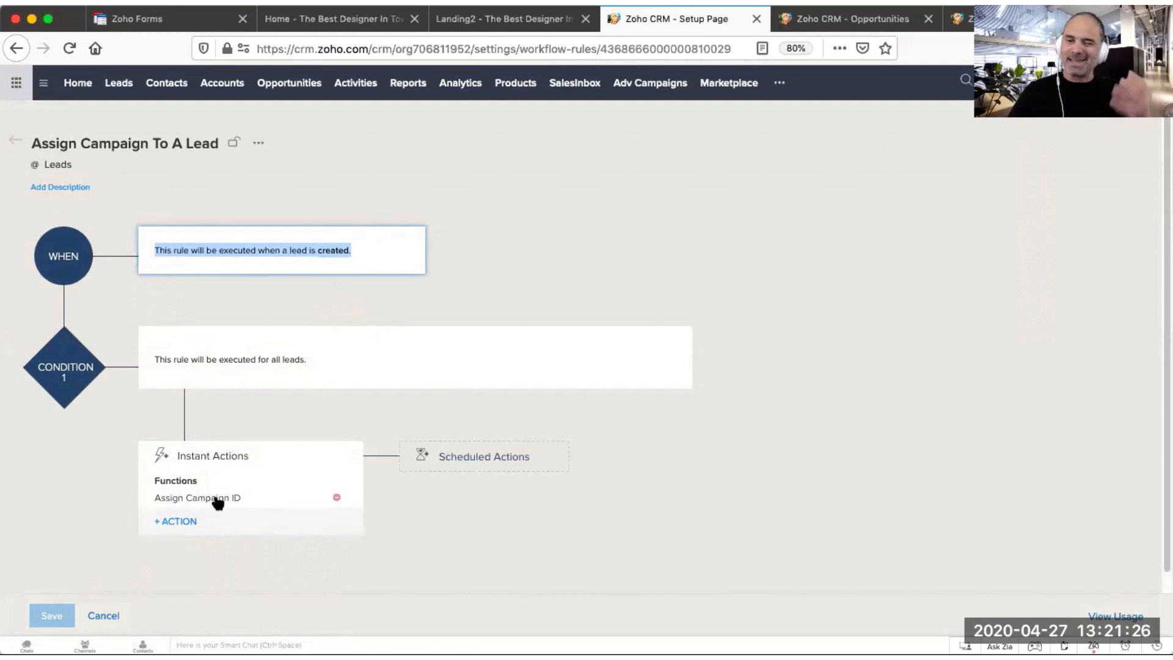
{"action": "left_click", "coordinate": [266, 242]}
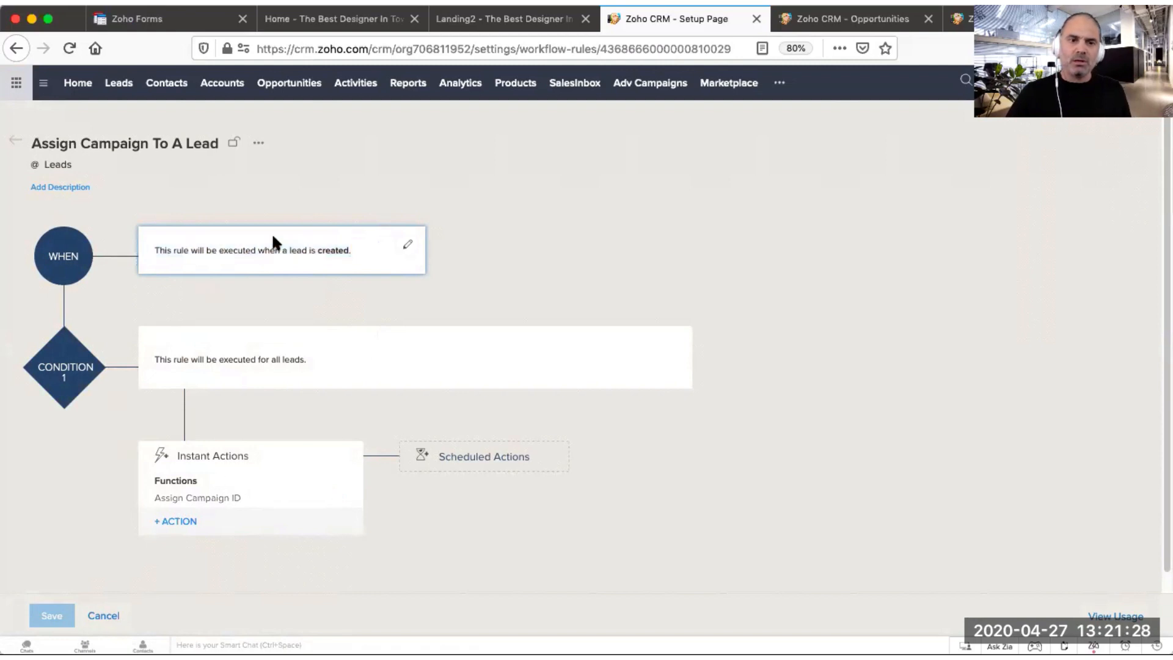
{"action": "left_click_drag", "start_coordinate": [151, 247], "coordinate": [350, 246]}
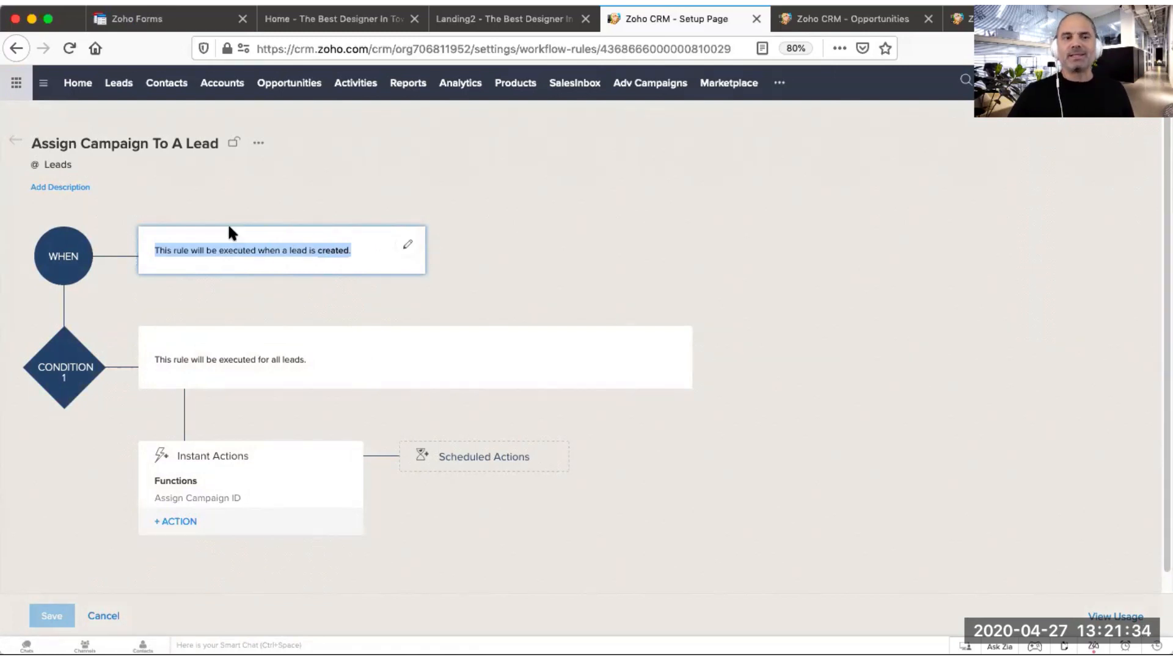
{"action": "left_click", "coordinate": [279, 305]}
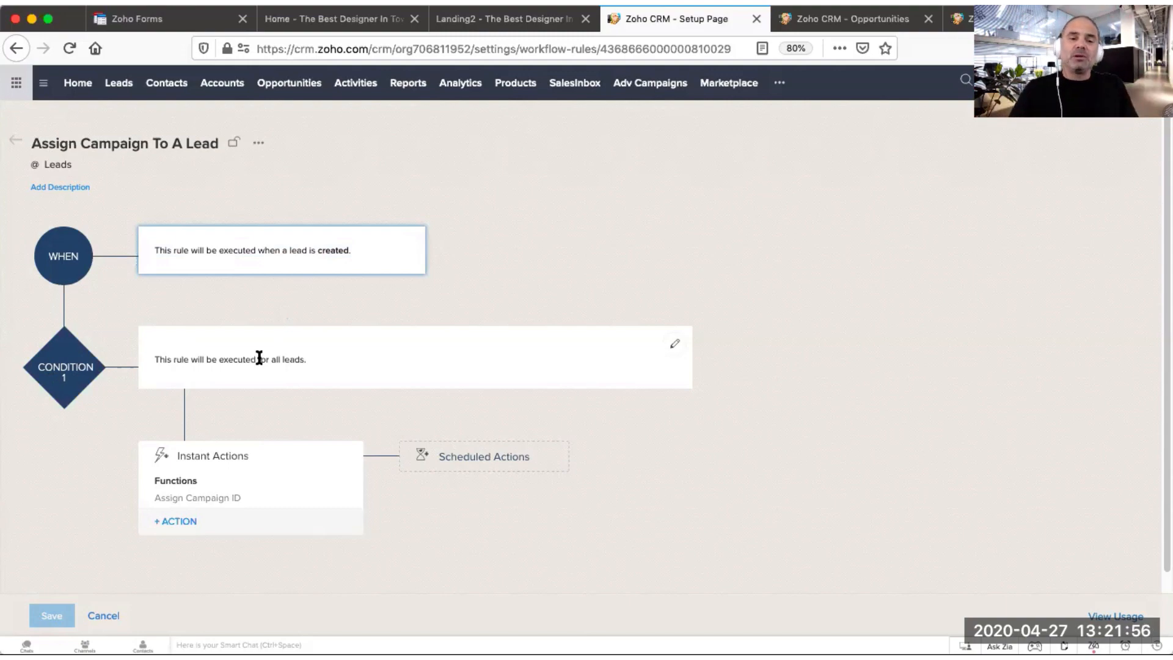
Step: Open the Assign Campaign ID function's code from the workflow rule's instant action
{"action": "left_click_drag", "start_coordinate": [157, 359], "coordinate": [330, 373]}
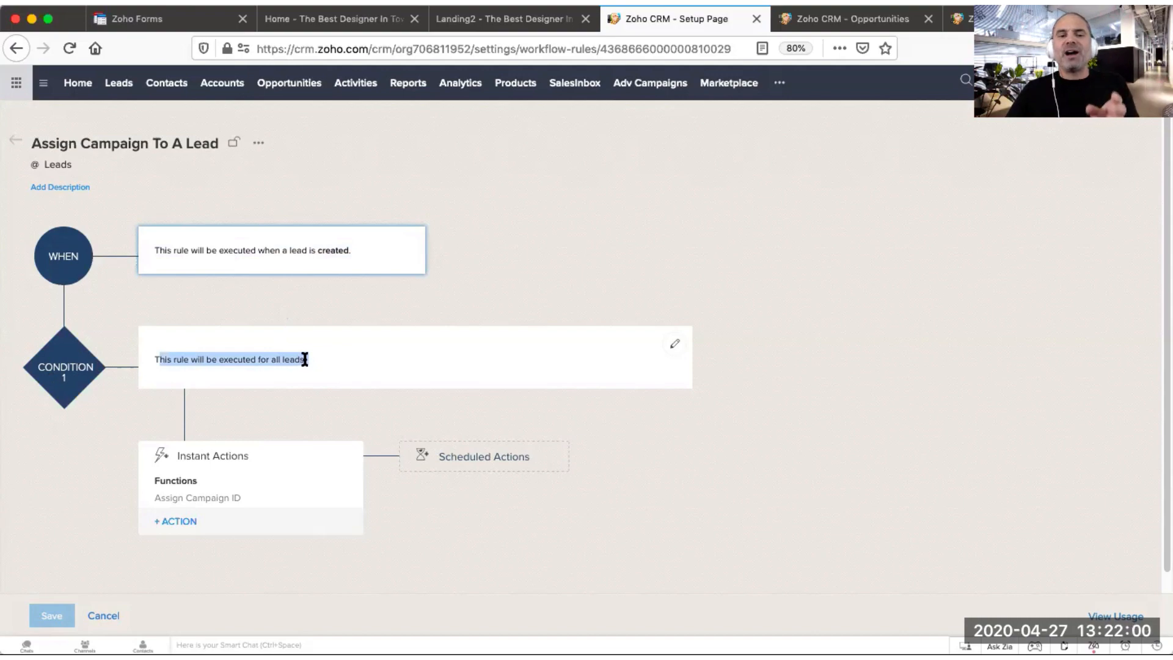
{"action": "triple_click", "coordinate": [305, 360]}
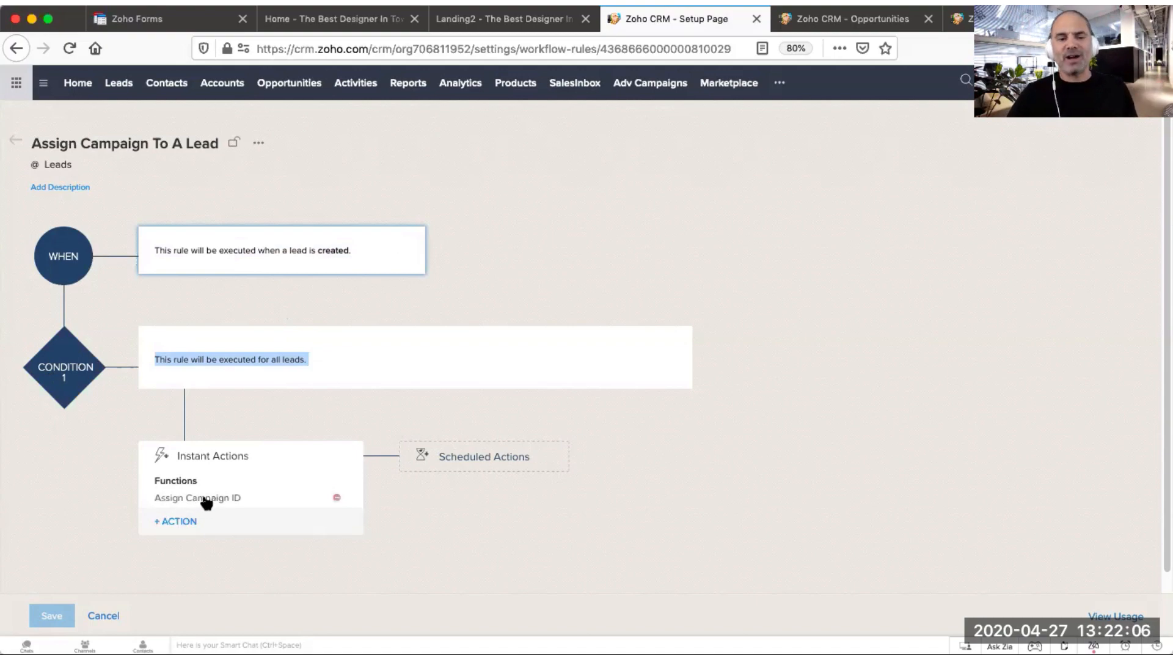
{"action": "left_click", "coordinate": [207, 502]}
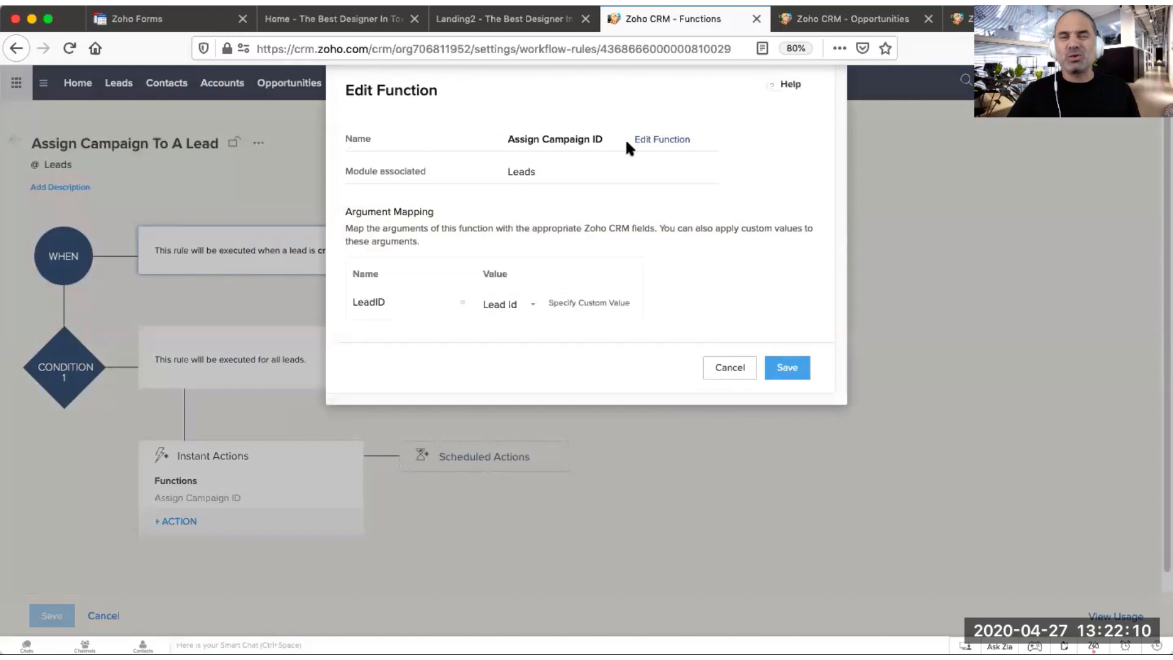
{"action": "left_click", "coordinate": [672, 143]}
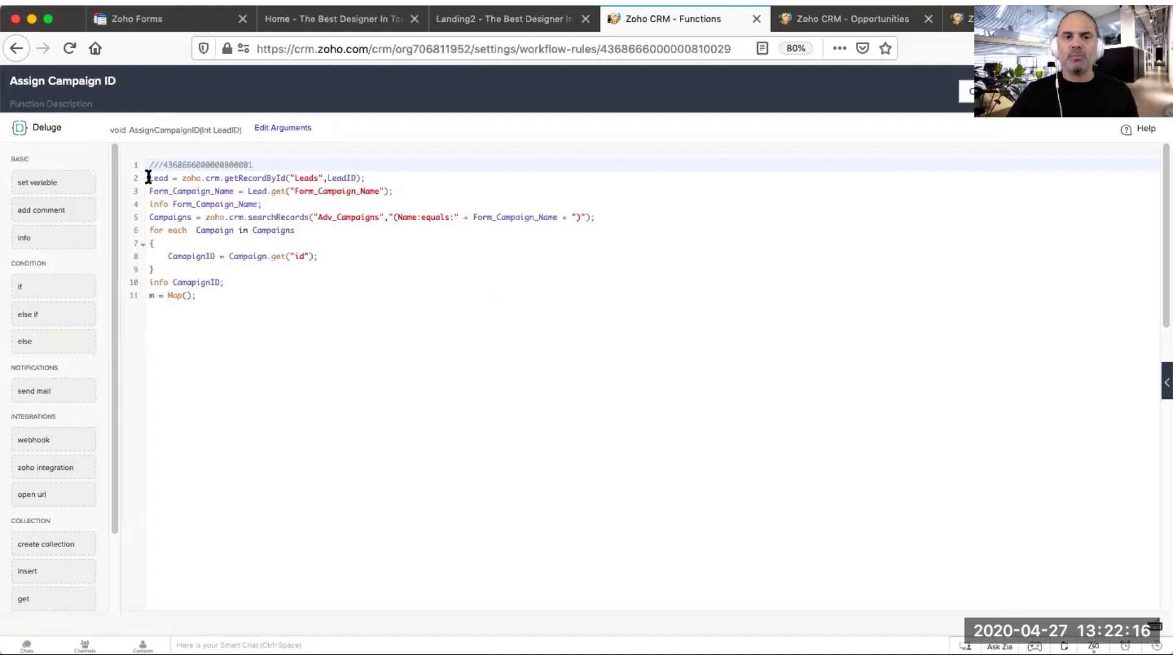
Step: Read through the function's Deluge code, highlighting the line that fetches the lead record
{"action": "left_click_drag", "start_coordinate": [148, 177], "coordinate": [363, 322]}
{"action": "left_click", "coordinate": [365, 283]}
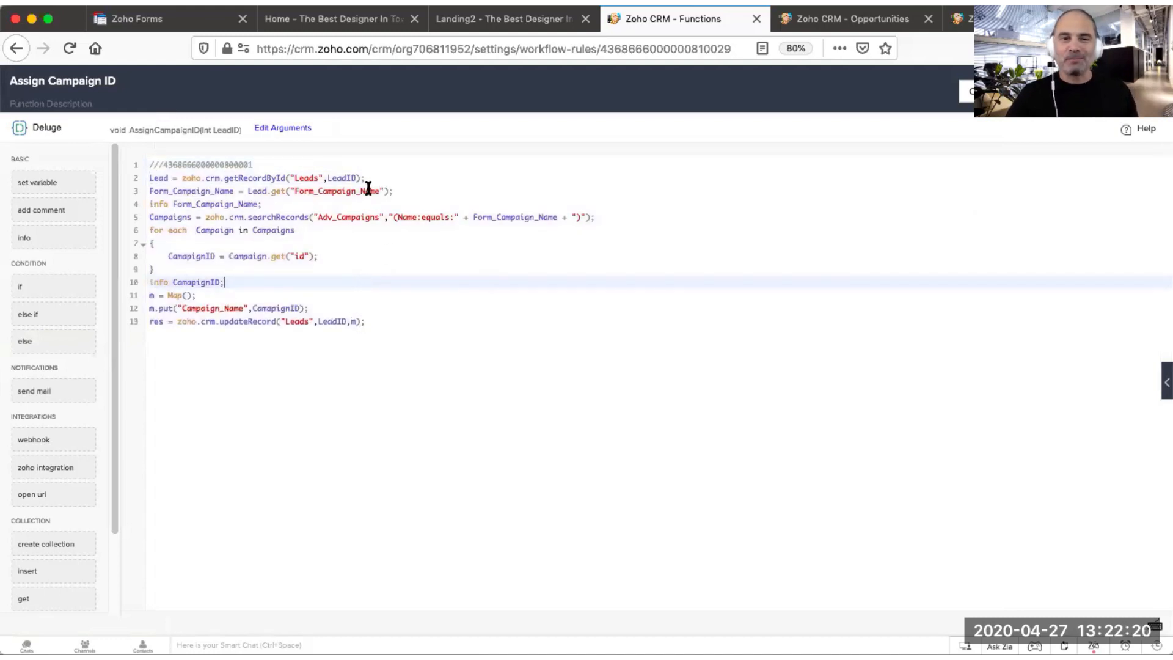
{"action": "left_click_drag", "start_coordinate": [393, 181], "coordinate": [148, 183]}
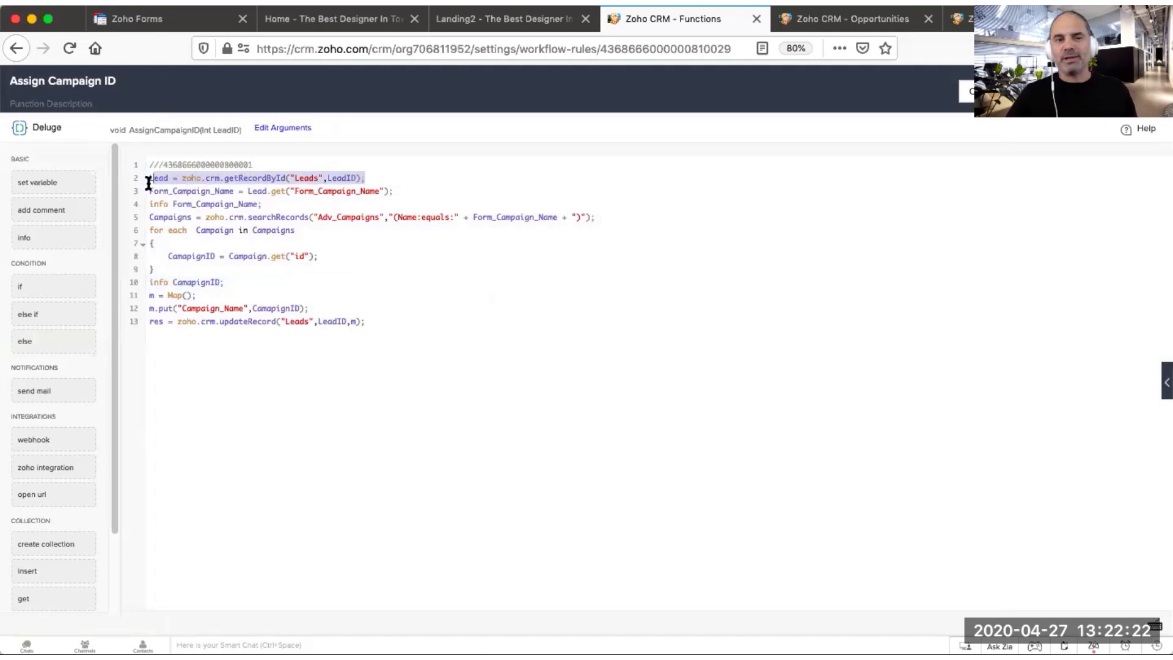
{"action": "left_click", "coordinate": [238, 178]}
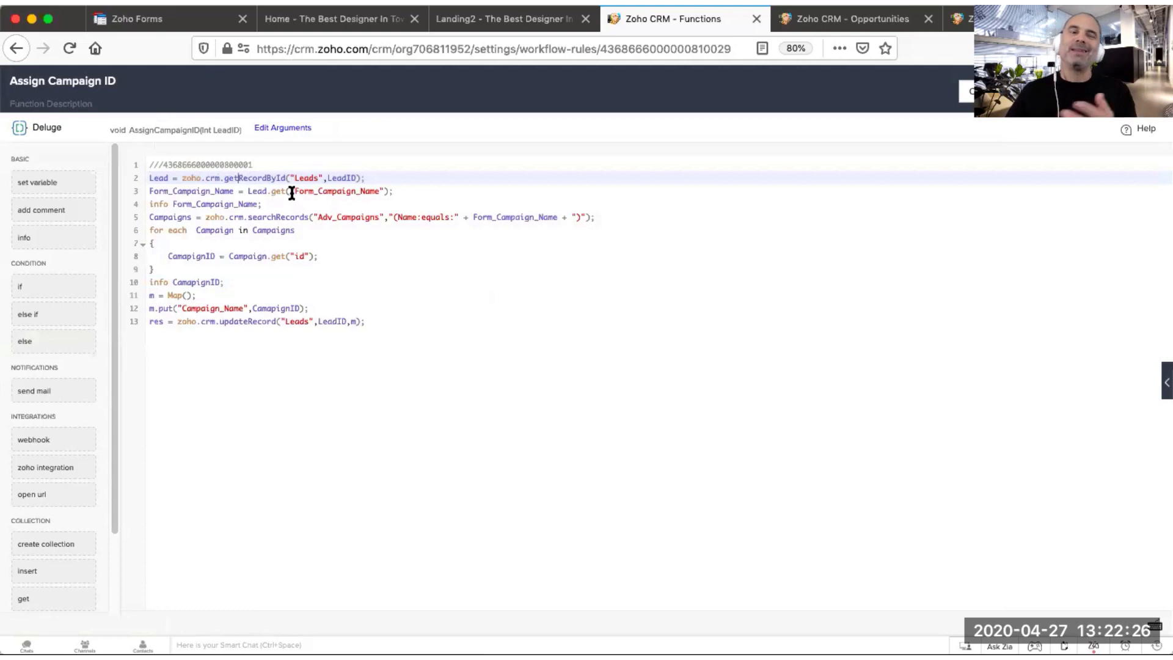
{"action": "left_click_drag", "start_coordinate": [150, 177], "coordinate": [387, 178]}
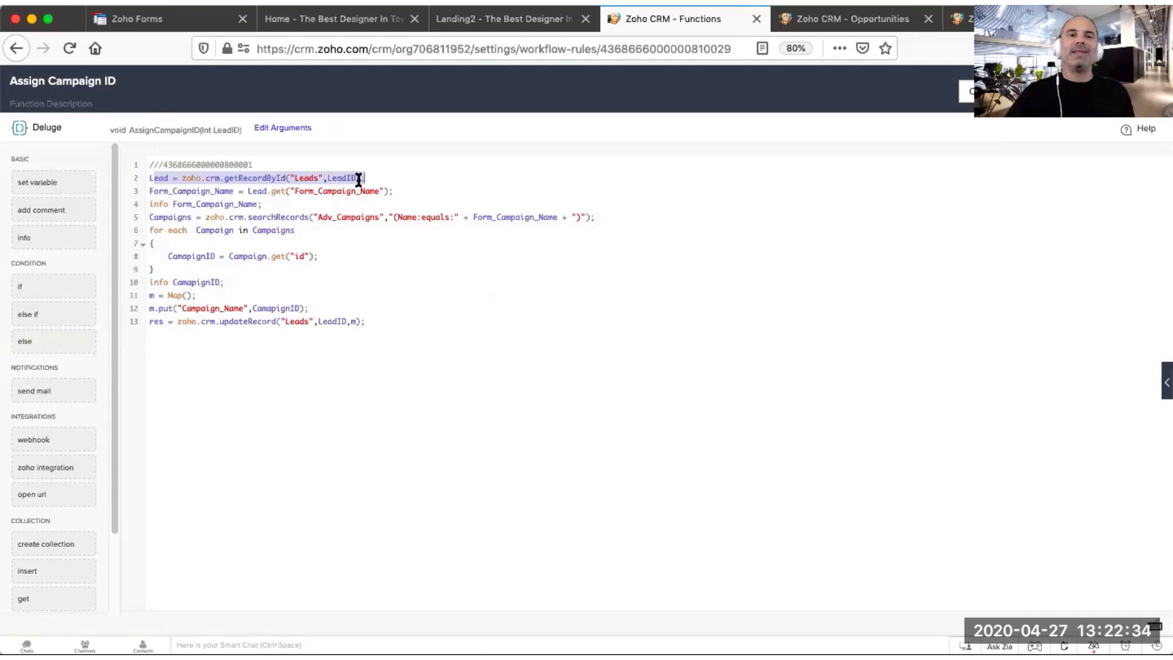
Step: Open the LiorA2Youtube test lead from the Leads list and scroll through its details
{"action": "left_click", "coordinate": [850, 18]}
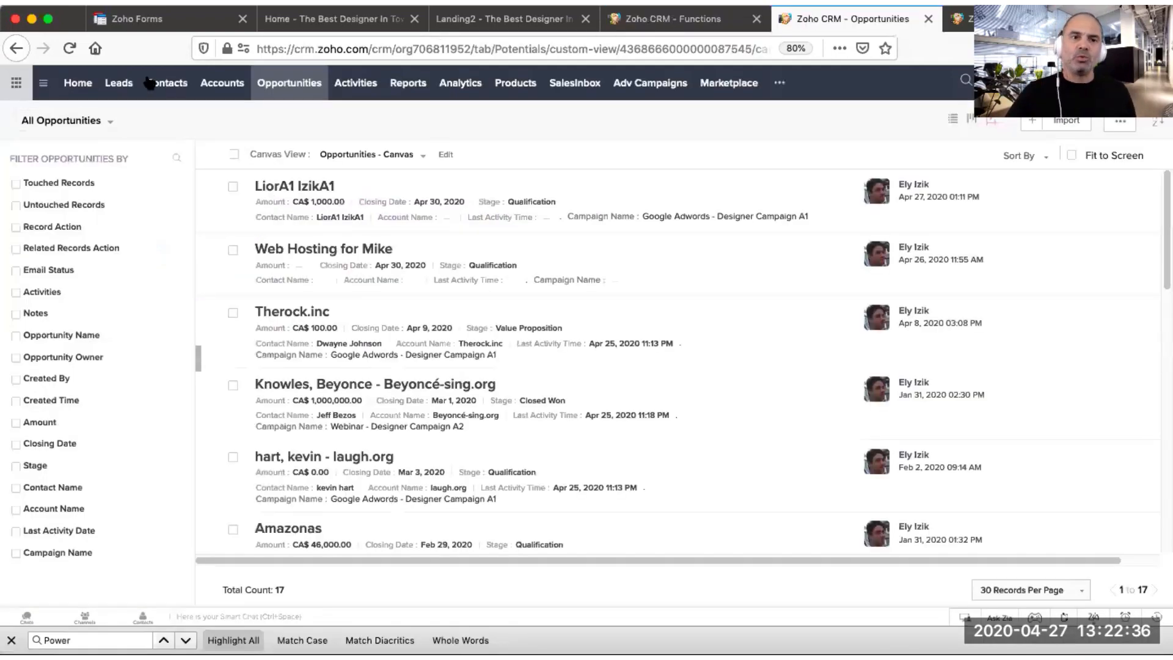
{"action": "left_click", "coordinate": [115, 82]}
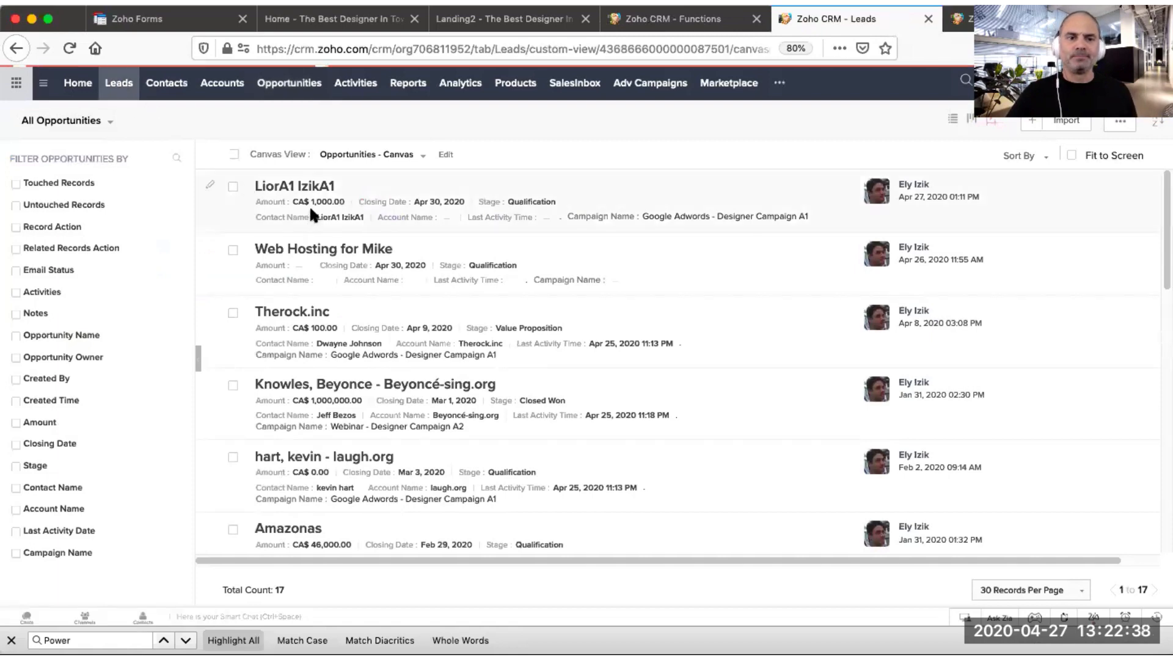
{"action": "left_click", "coordinate": [333, 187]}
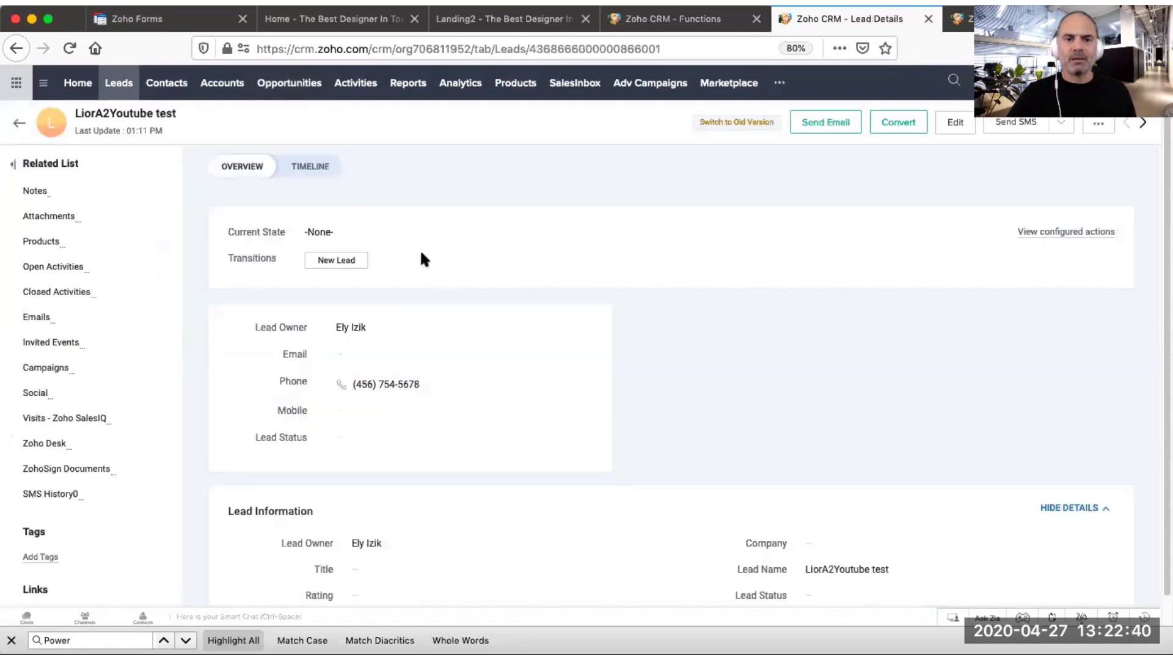
{"action": "scroll", "coordinate": [526, 332], "scroll_direction": "down", "scroll_amount": 2}
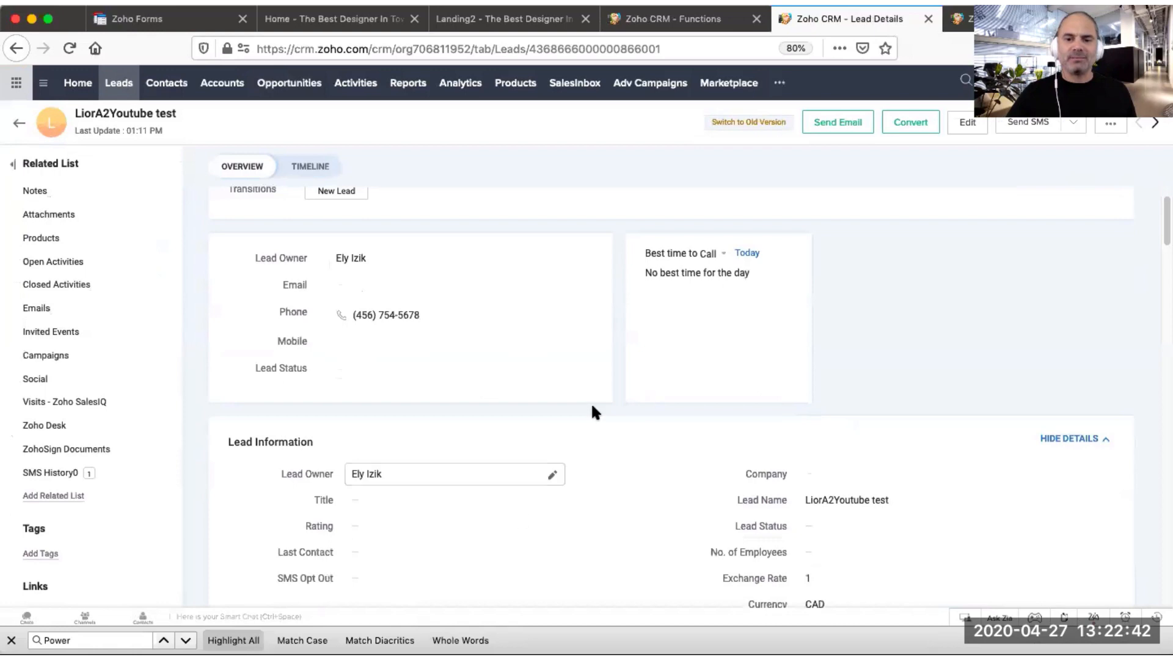
{"action": "scroll", "coordinate": [718, 501], "scroll_direction": "down", "scroll_amount": 4}
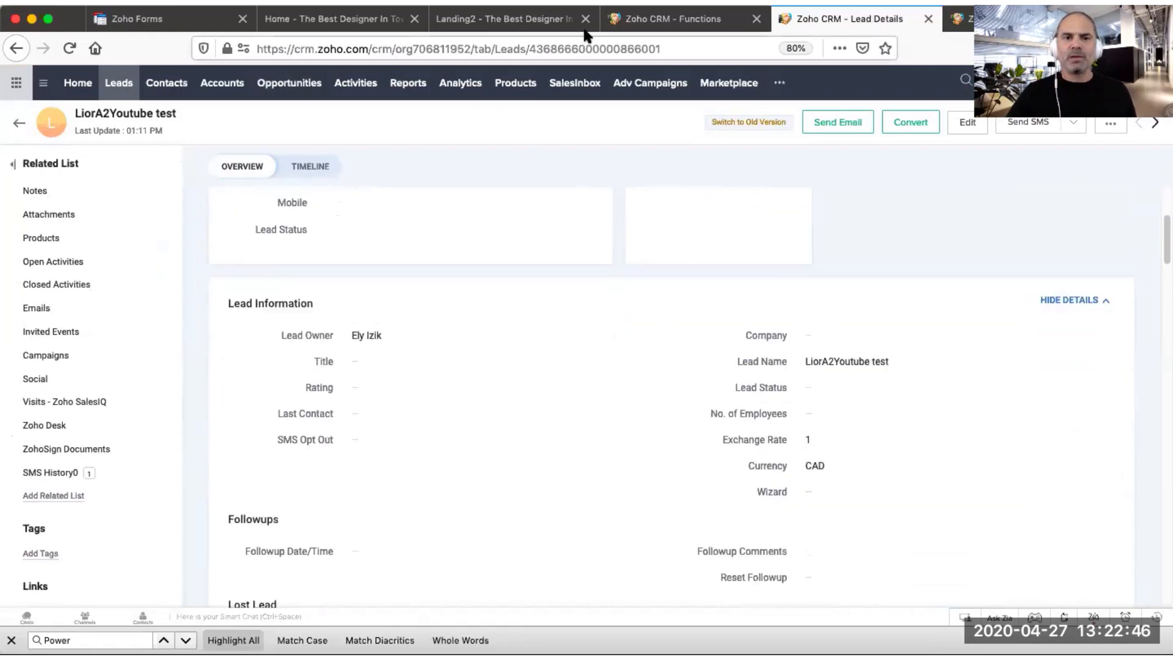
Step: Review the function's lines that get the lead by ID and read its Form_Campaign_Name value
{"action": "left_click", "coordinate": [666, 22]}
{"action": "double_click", "coordinate": [159, 178]}
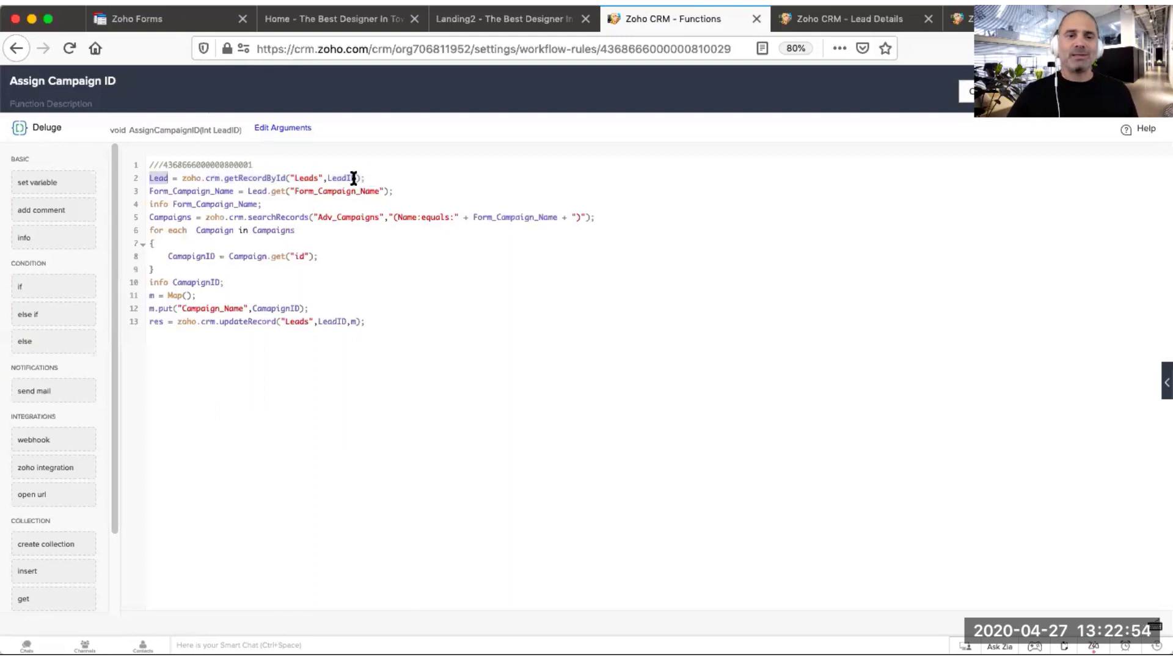
{"action": "left_click_drag", "start_coordinate": [366, 178], "coordinate": [160, 176]}
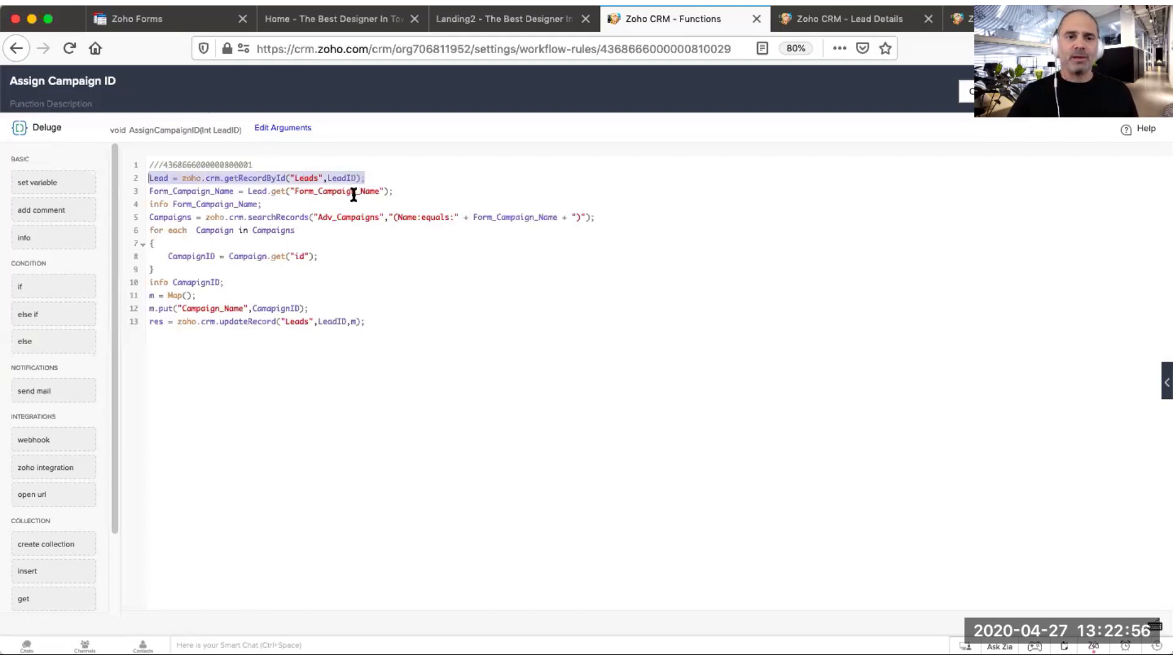
{"action": "left_click", "coordinate": [407, 191]}
{"action": "left_click_drag", "start_coordinate": [407, 191], "coordinate": [157, 191]}
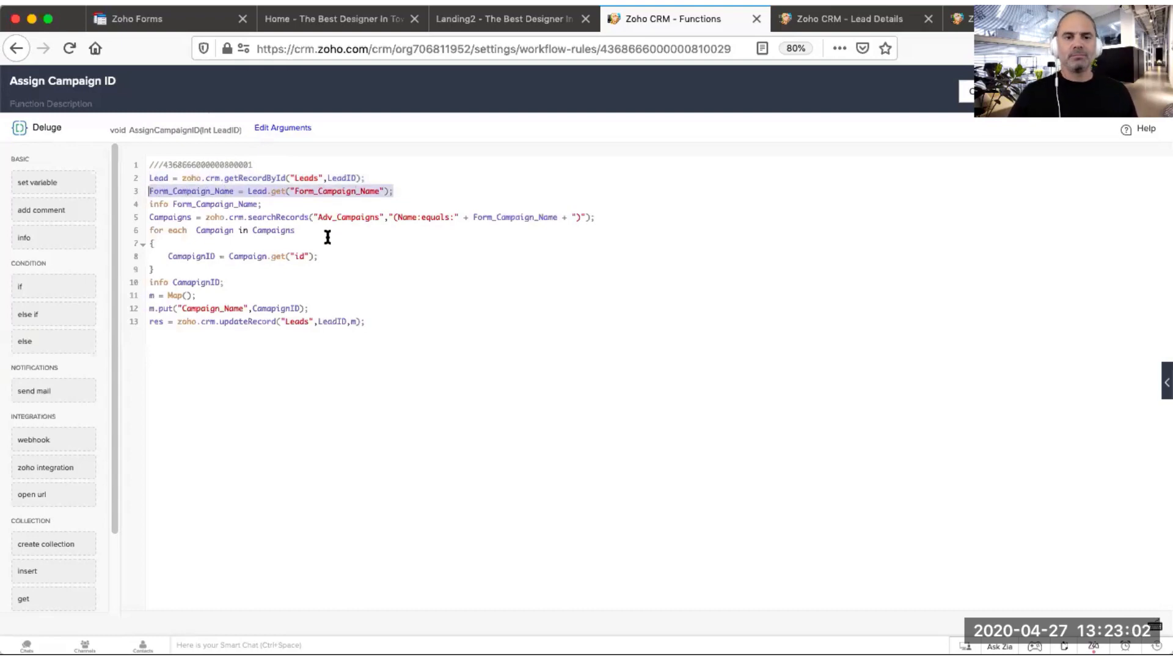
Step: Check the lead's Form Campaign Name value in its Audit Log & Automation section
{"action": "left_click", "coordinate": [849, 19]}
{"action": "scroll", "coordinate": [361, 391], "scroll_direction": "down", "scroll_amount": 3}
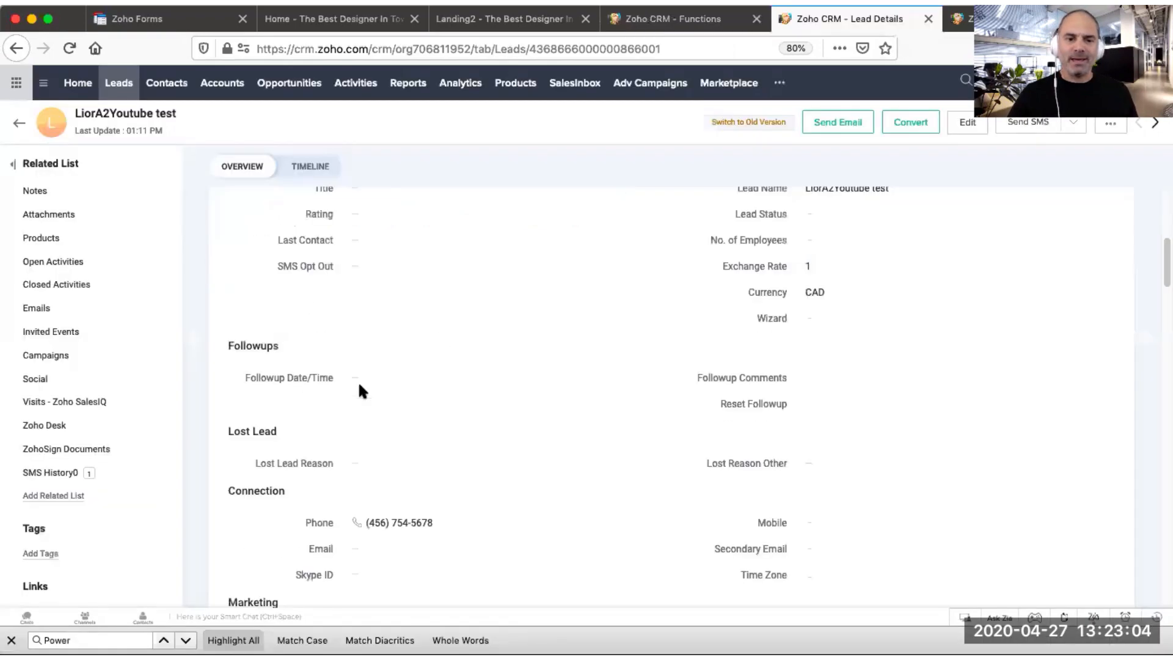
{"action": "scroll", "coordinate": [360, 387], "scroll_direction": "down", "scroll_amount": 10}
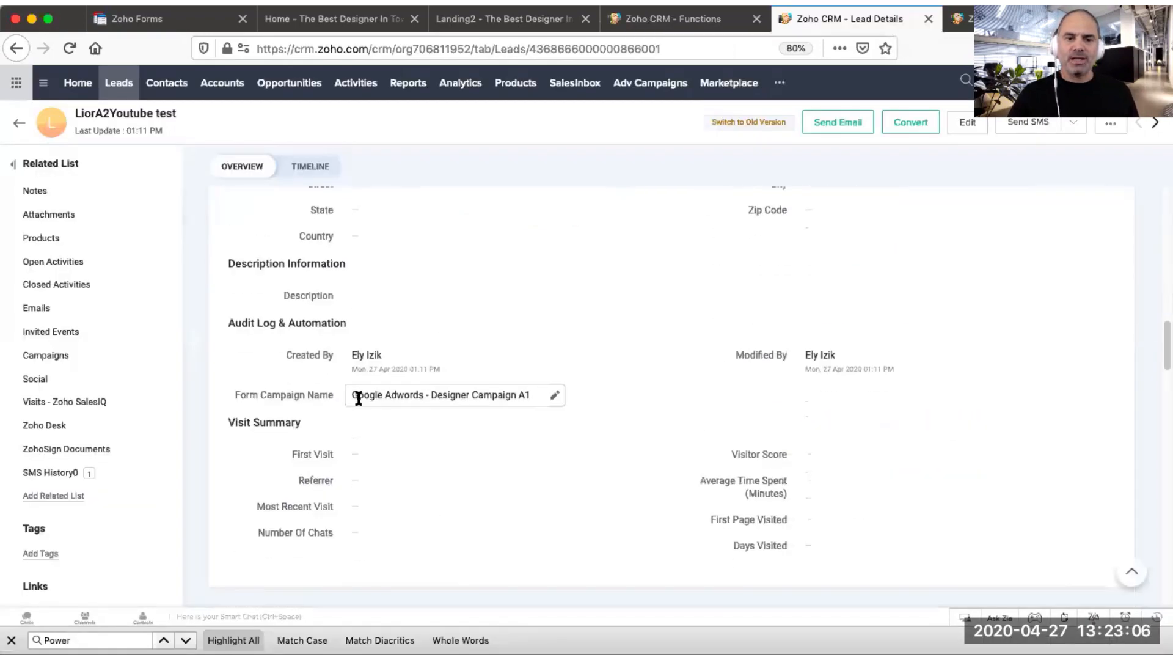
{"action": "left_click_drag", "start_coordinate": [358, 398], "coordinate": [529, 395]}
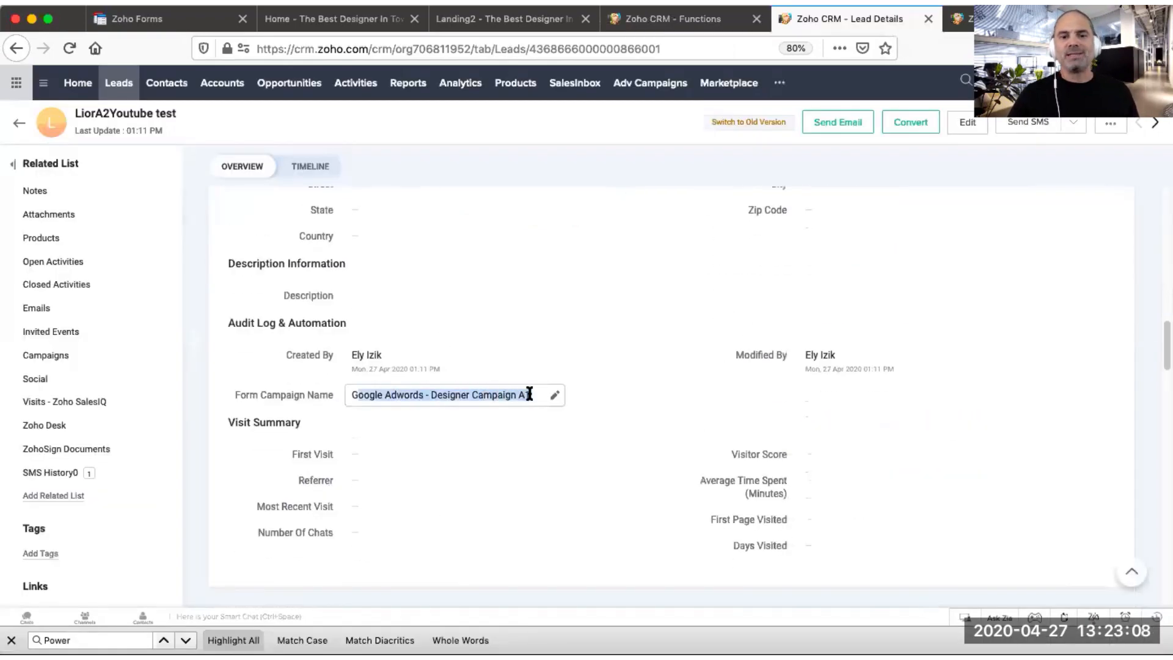
Step: Delete the info Form_Campaign_Name line from the function's code
{"action": "left_click", "coordinate": [721, 26]}
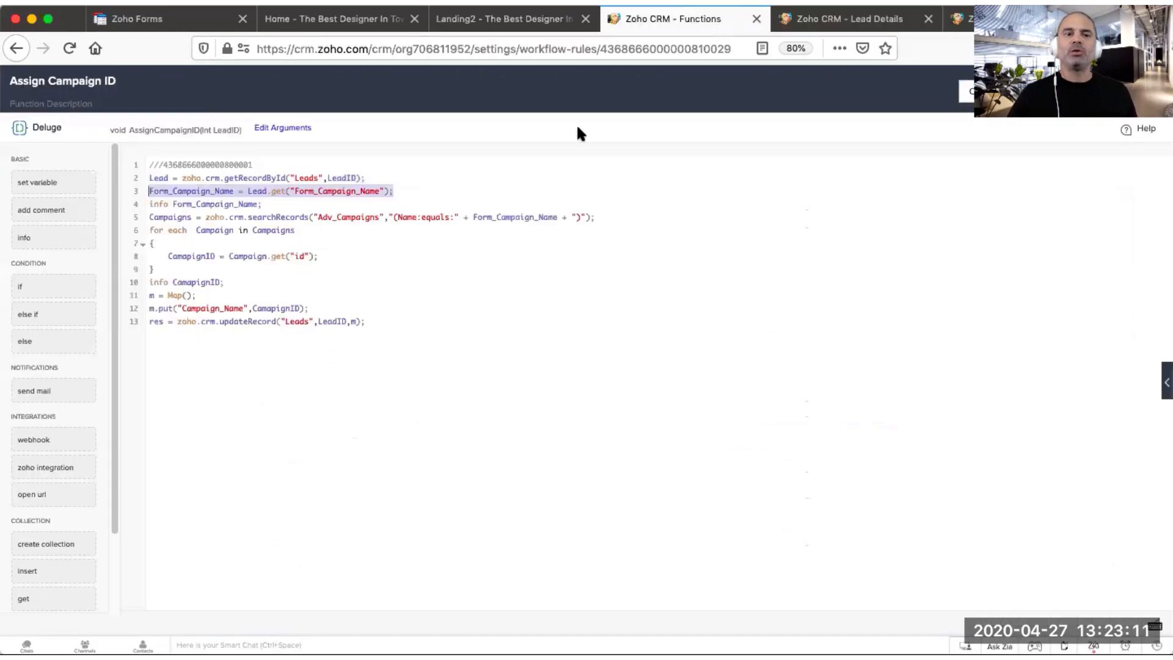
{"action": "double_click", "coordinate": [179, 191]}
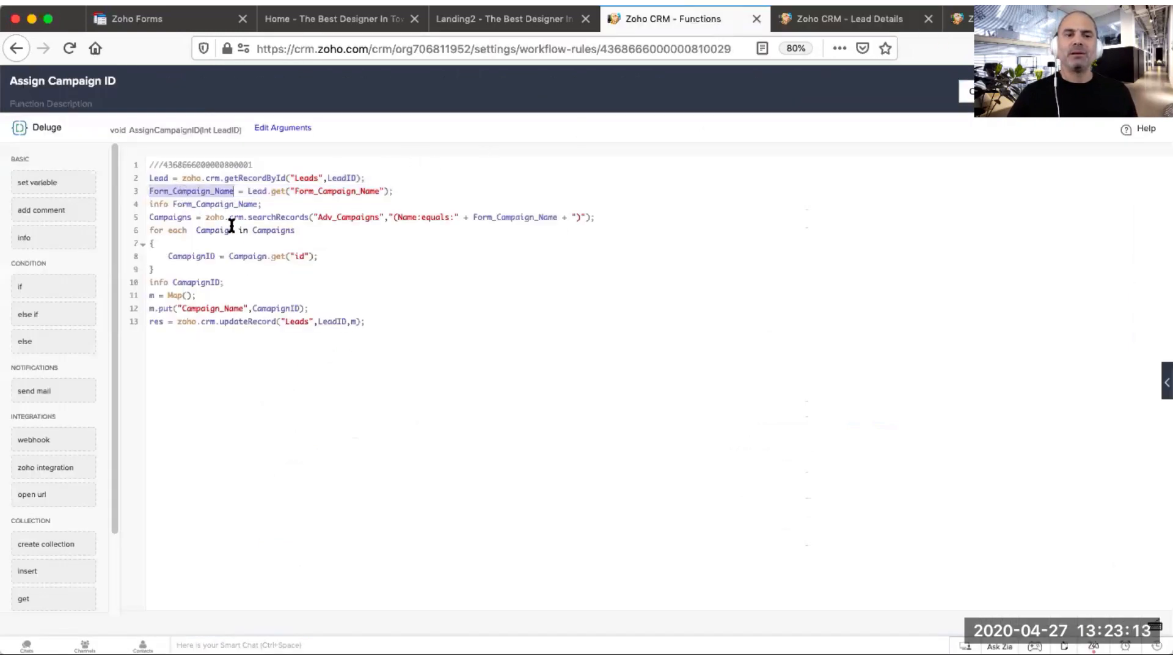
{"action": "triple_click", "coordinate": [206, 189]}
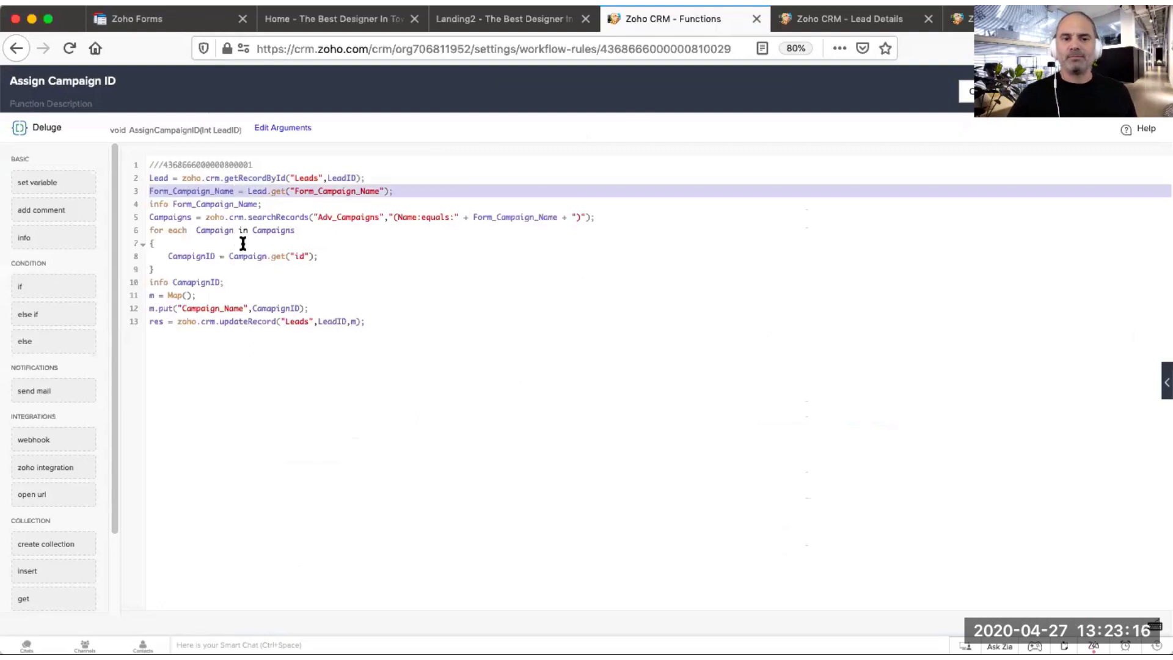
{"action": "left_click", "coordinate": [210, 231]}
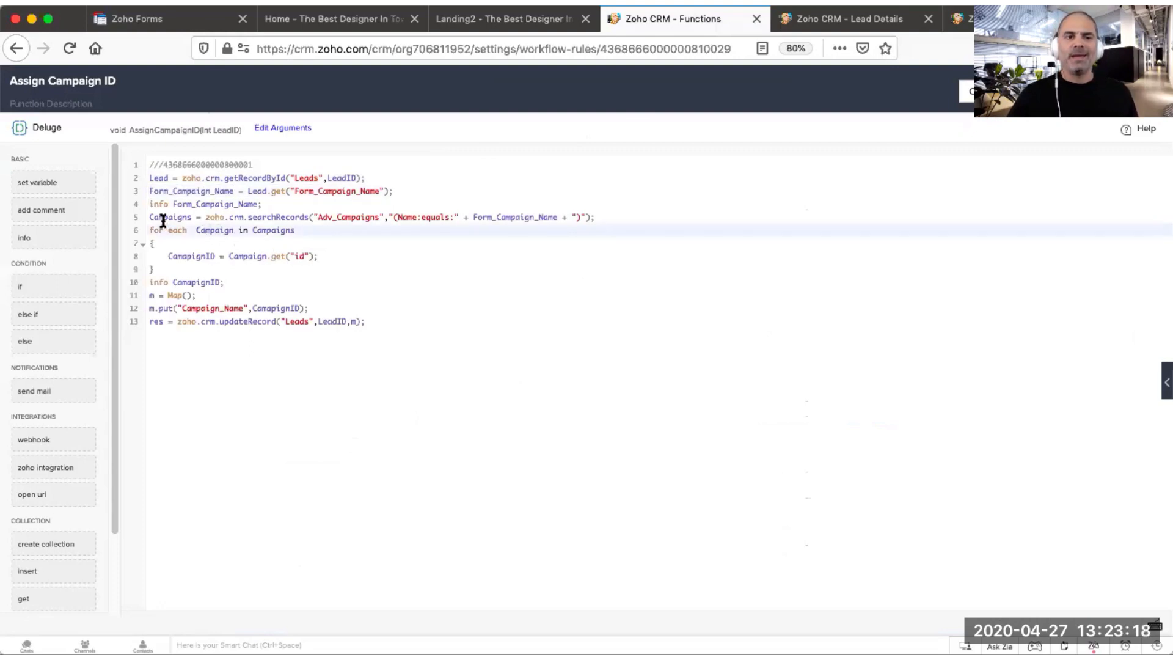
{"action": "left_click_drag", "start_coordinate": [274, 204], "coordinate": [160, 204]}
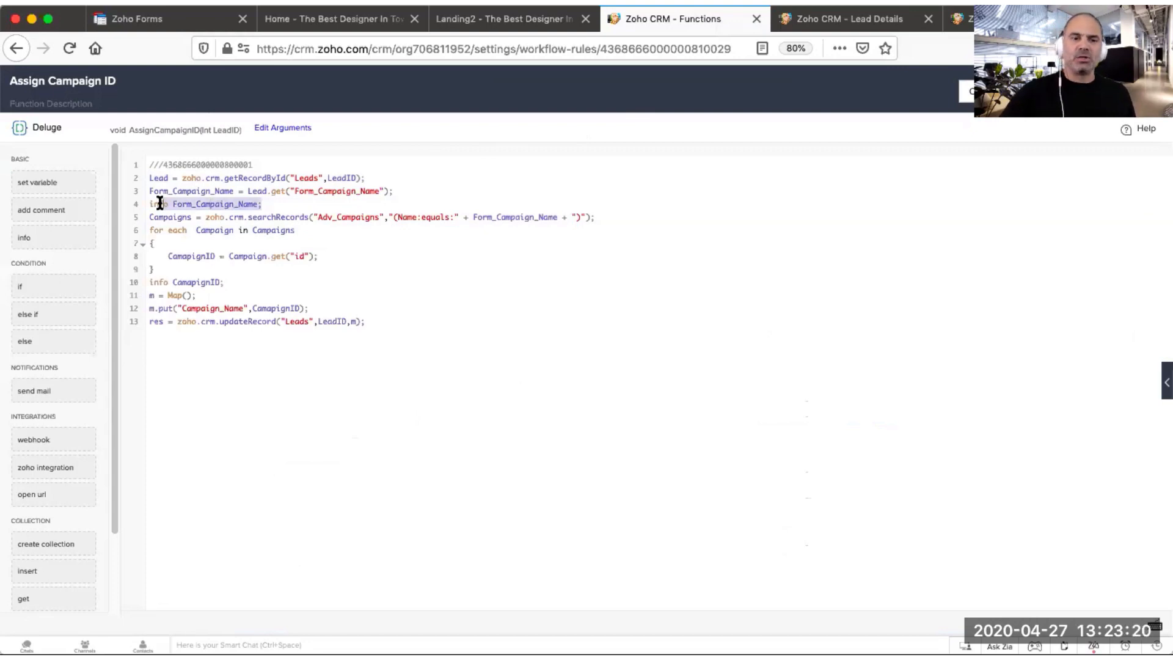
{"action": "key", "text": "BackSpace"}
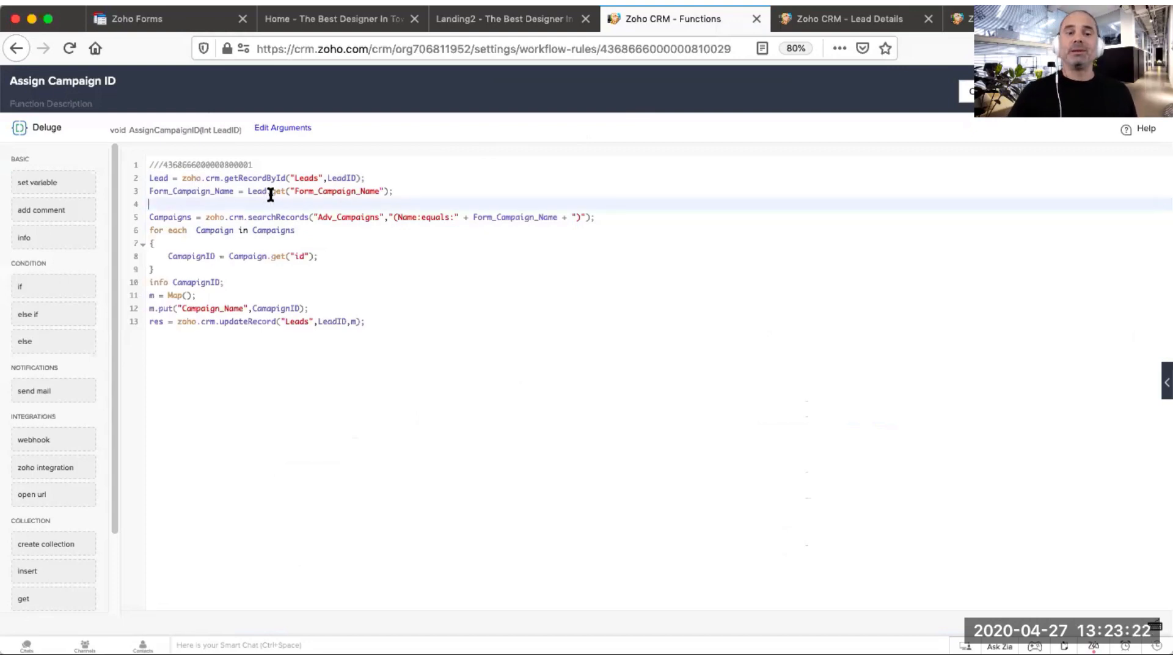
Step: Walk through the campaign search loop and the Campaign_Name update lines in the function
{"action": "double_click", "coordinate": [218, 190]}
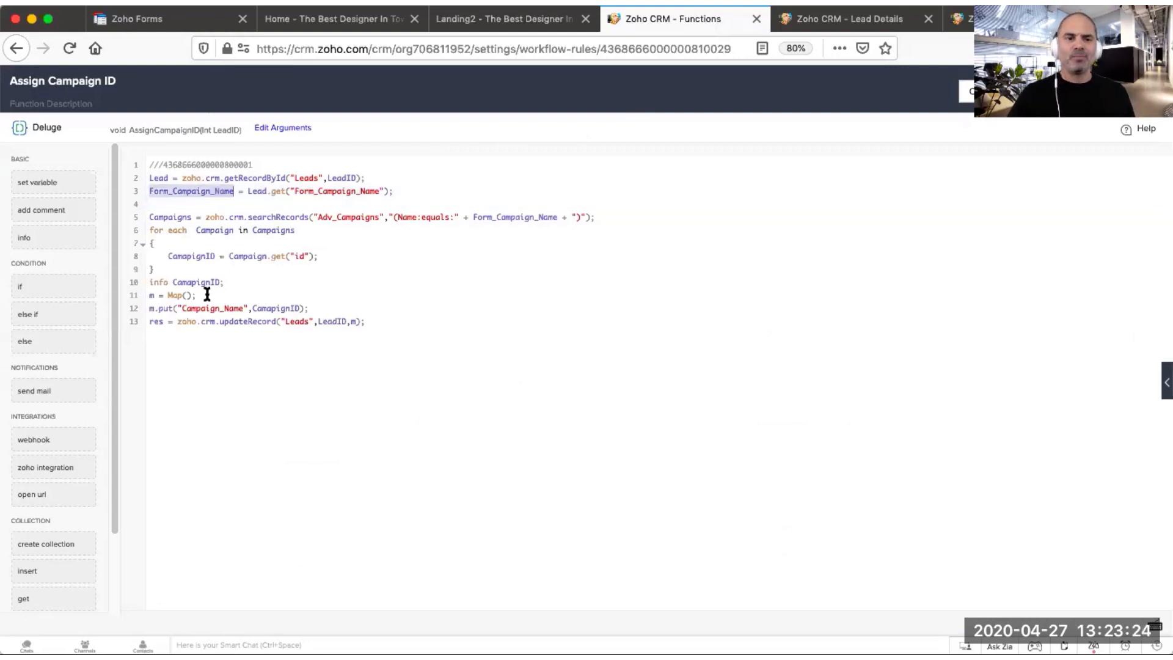
{"action": "left_click", "coordinate": [185, 269]}
{"action": "left_click_drag", "start_coordinate": [171, 263], "coordinate": [147, 217]}
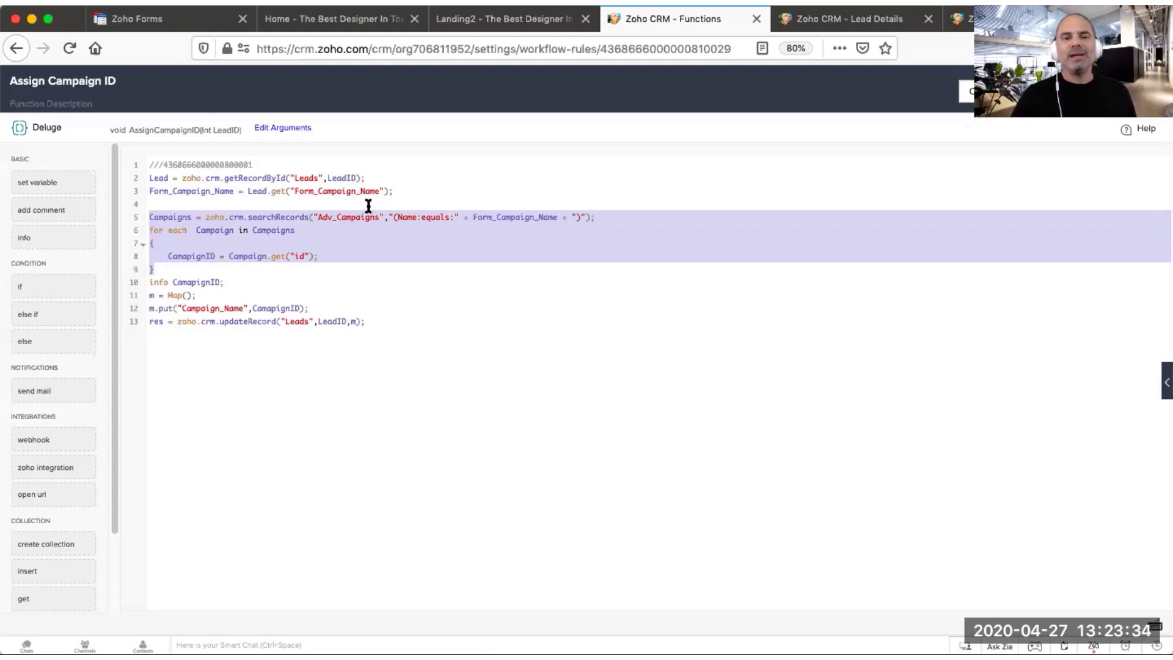
{"action": "double_click", "coordinate": [220, 189]}
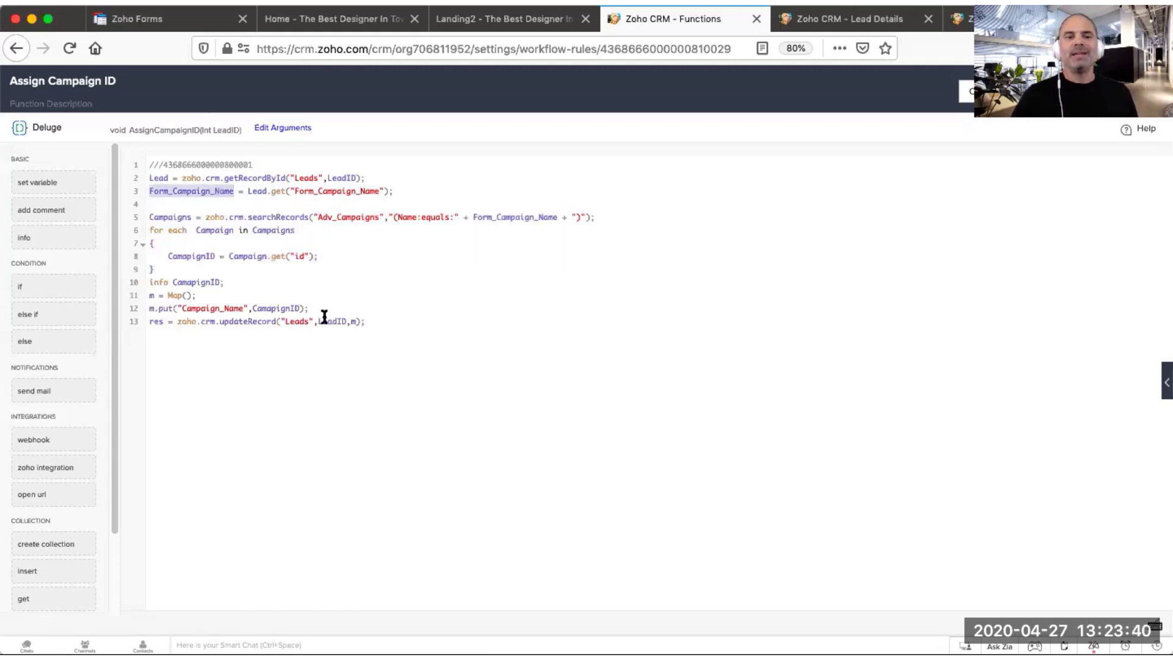
{"action": "left_click_drag", "start_coordinate": [311, 309], "coordinate": [145, 314]}
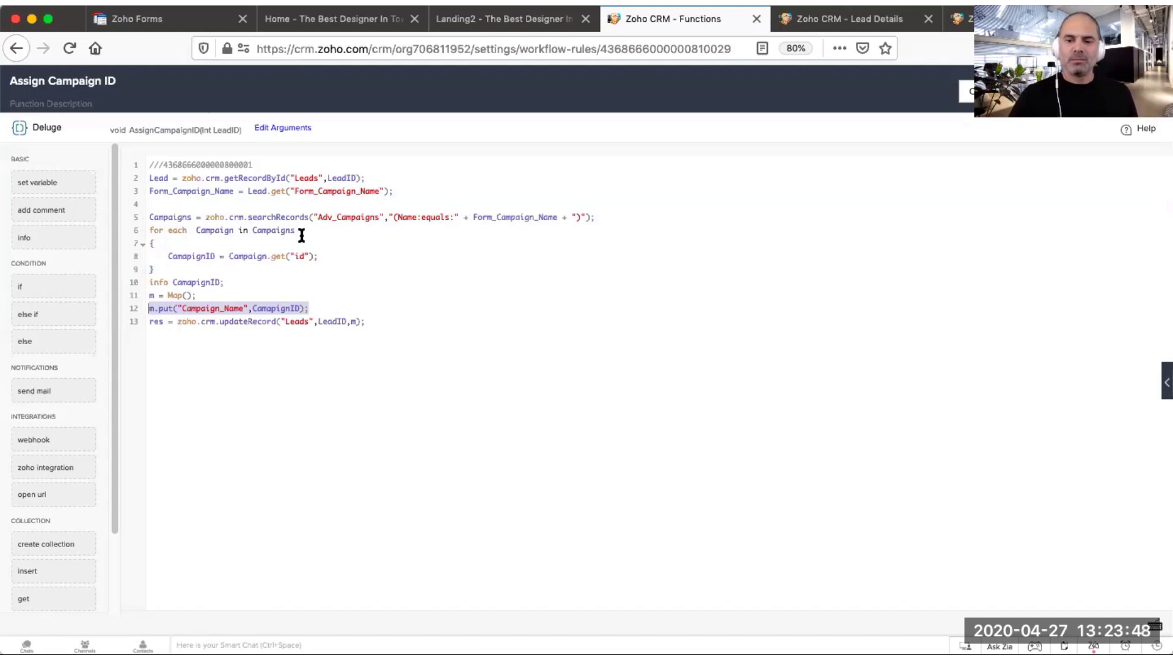
{"action": "left_click", "coordinate": [262, 232]}
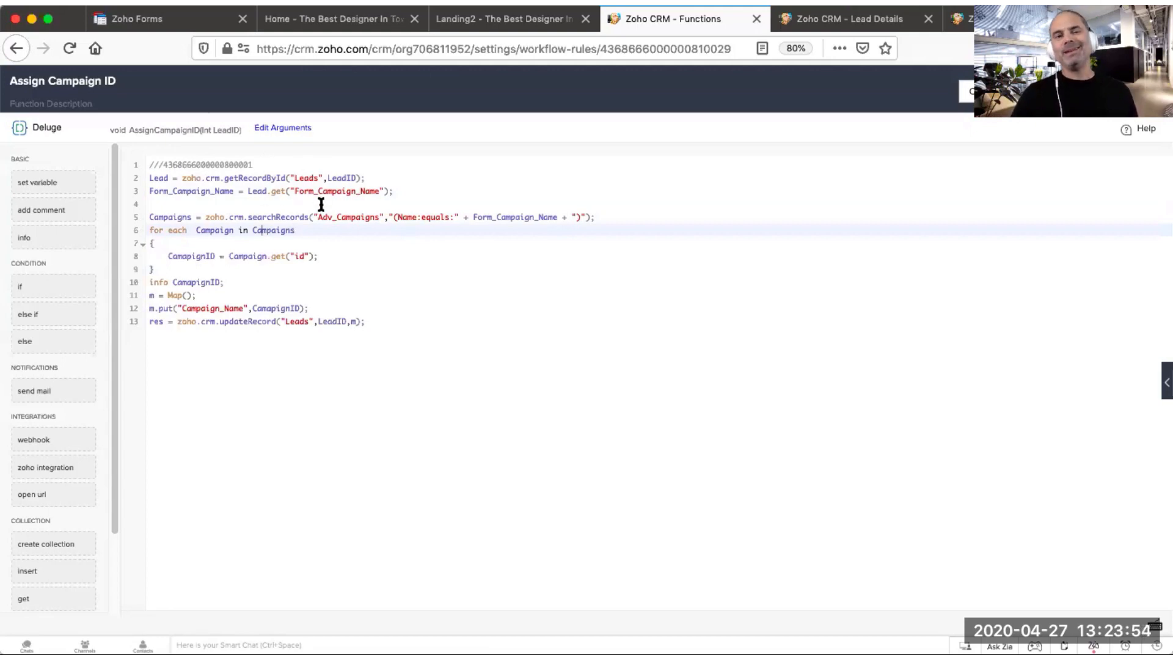
{"action": "double_click", "coordinate": [210, 190]}
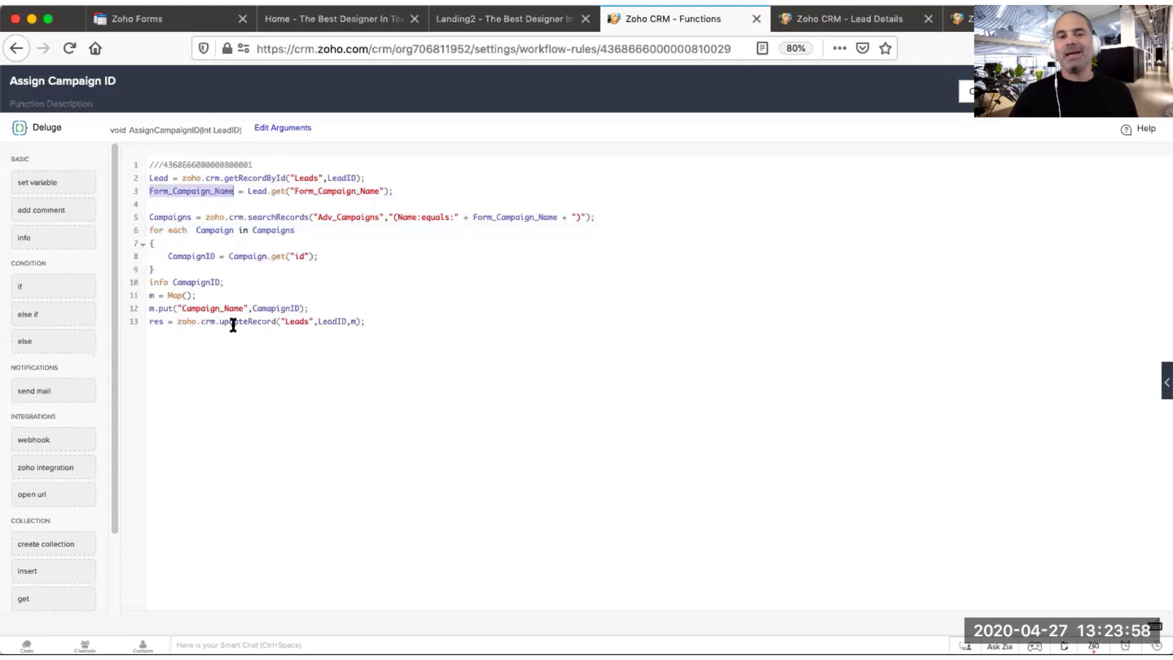
{"action": "double_click", "coordinate": [210, 308]}
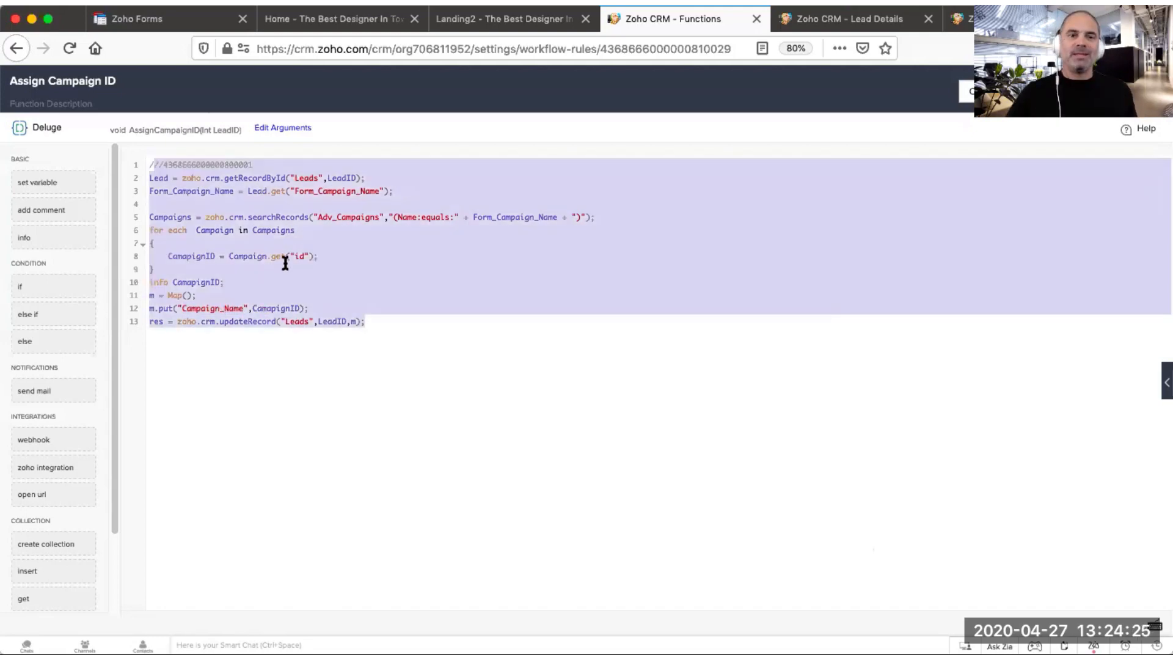
{"action": "left_click", "coordinate": [285, 264]}
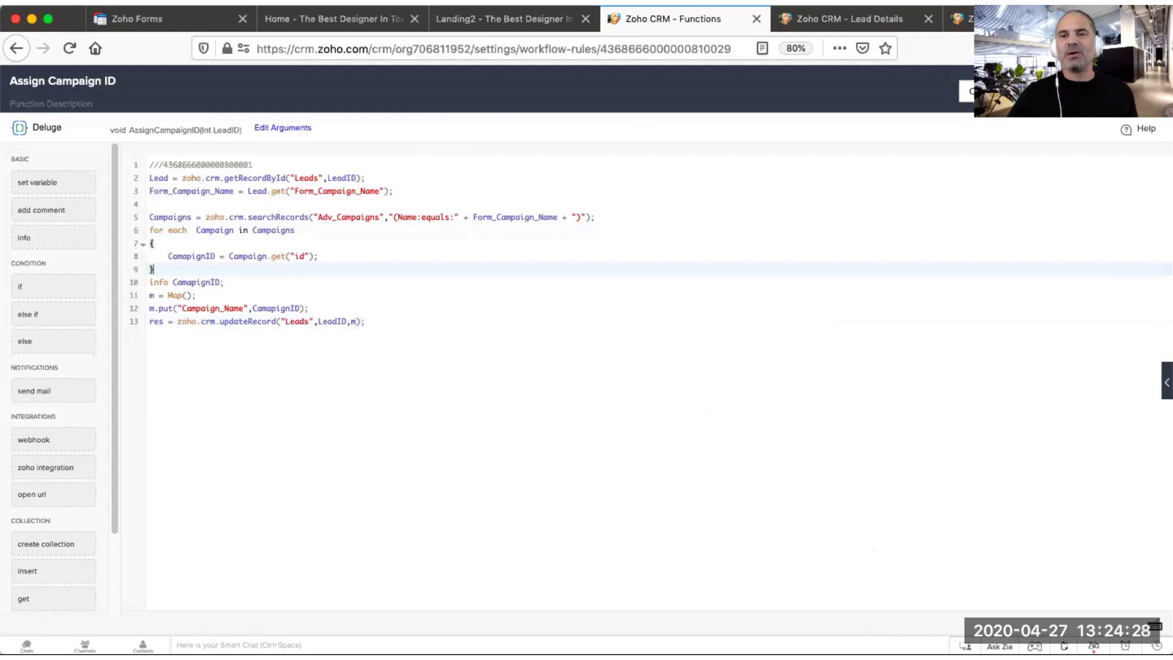
Step: Close the function editor back to the workflow rule and switch to the lead details tab
{"action": "left_click", "coordinate": [983, 91]}
{"action": "left_click", "coordinate": [545, 331]}
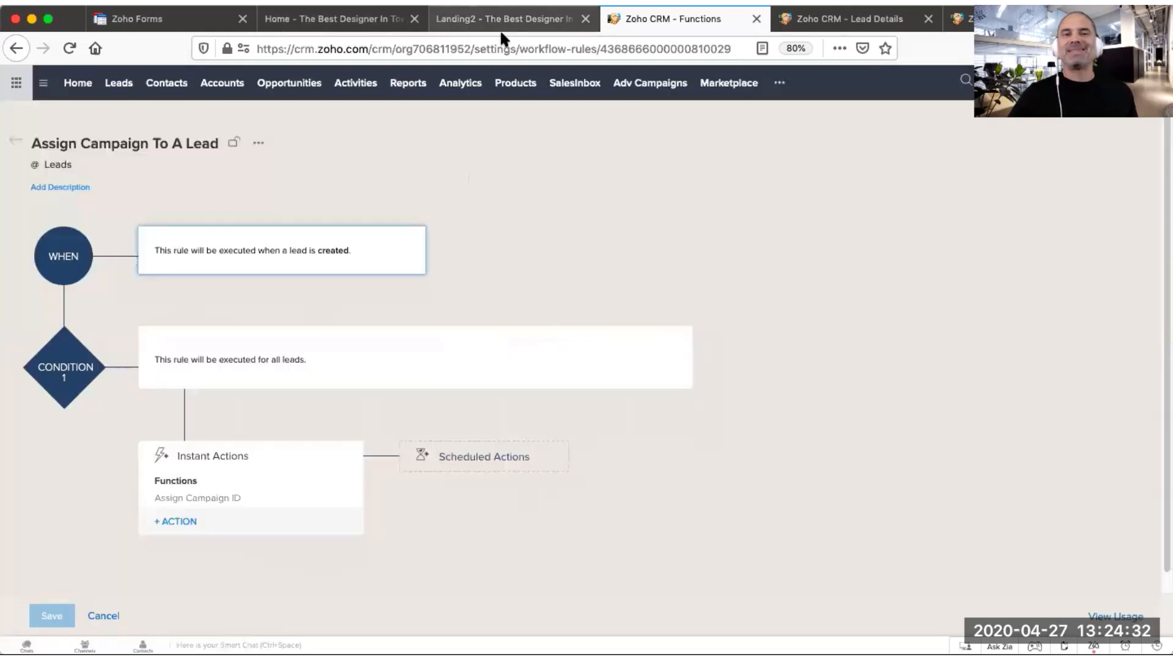
{"action": "left_click", "coordinate": [846, 21]}
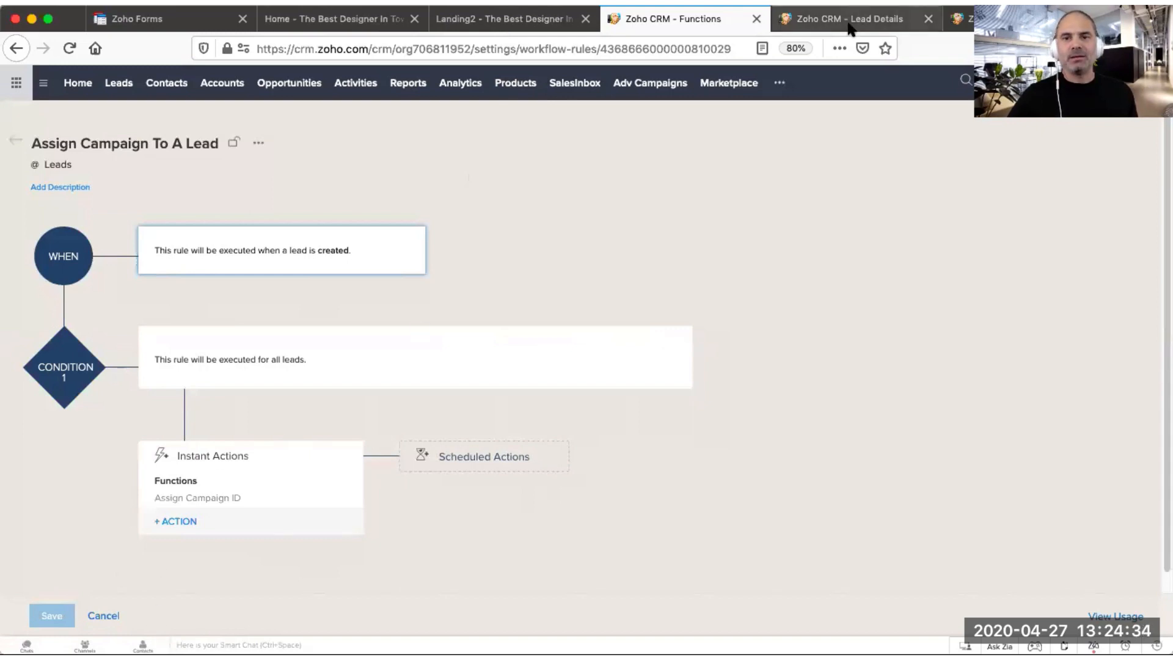
Step: Review the Campaign Name field on the lead's details page
{"action": "scroll", "coordinate": [624, 453], "scroll_direction": "up", "scroll_amount": 3}
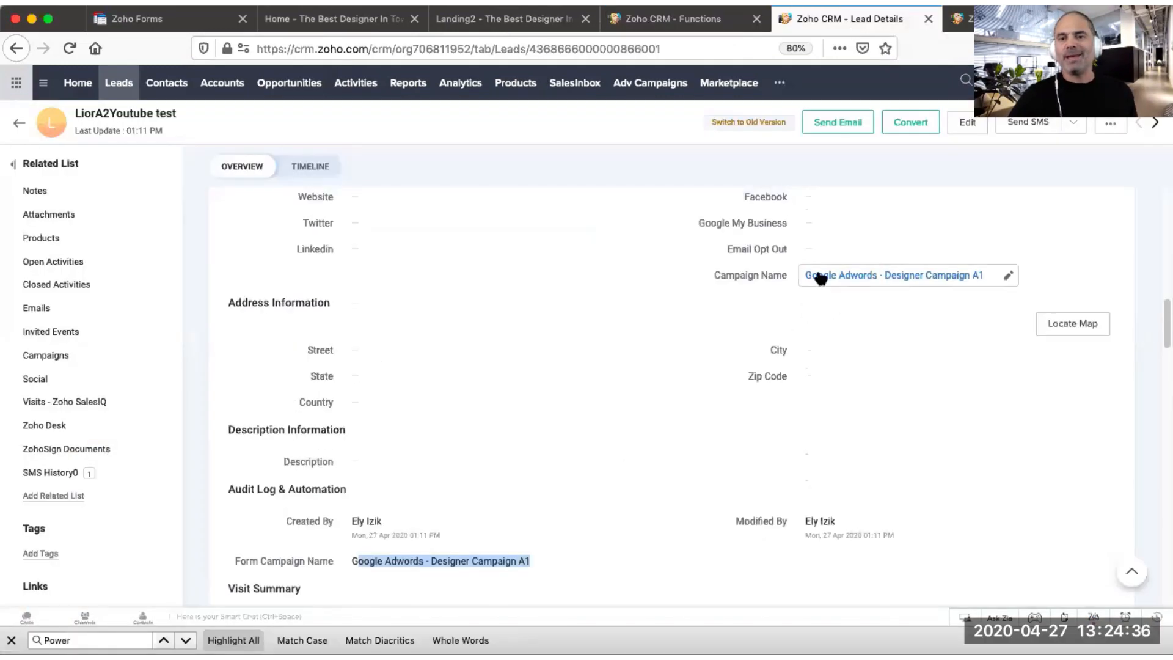
{"action": "mouse_move", "coordinate": [841, 276]}
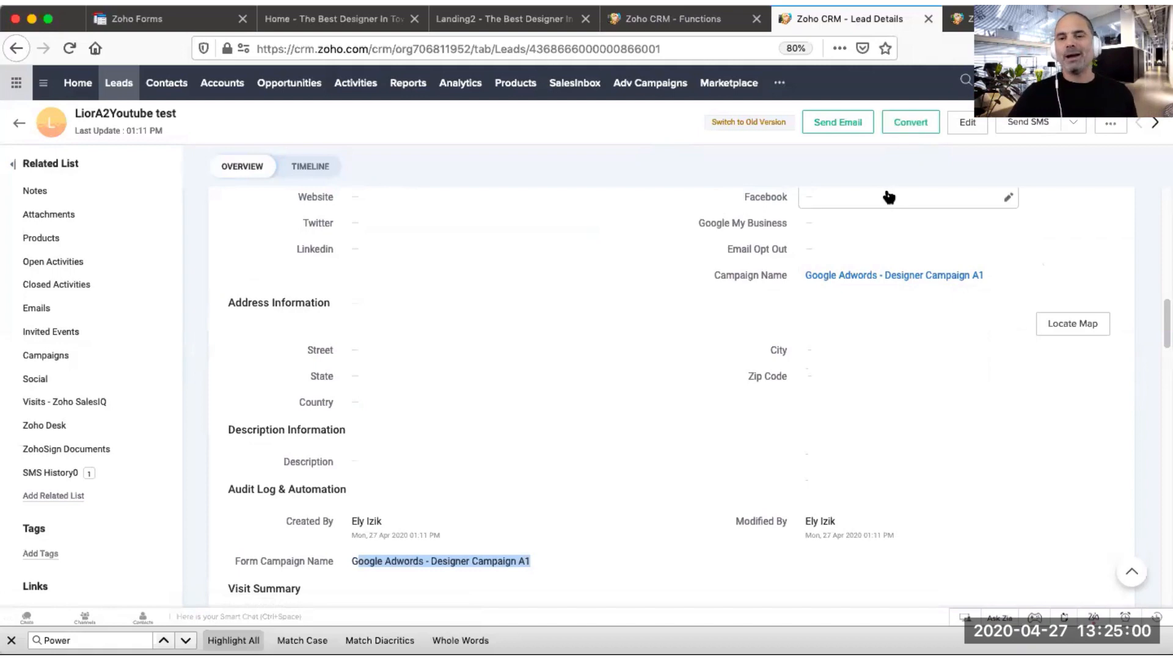
{"action": "mouse_move", "coordinate": [875, 280]}
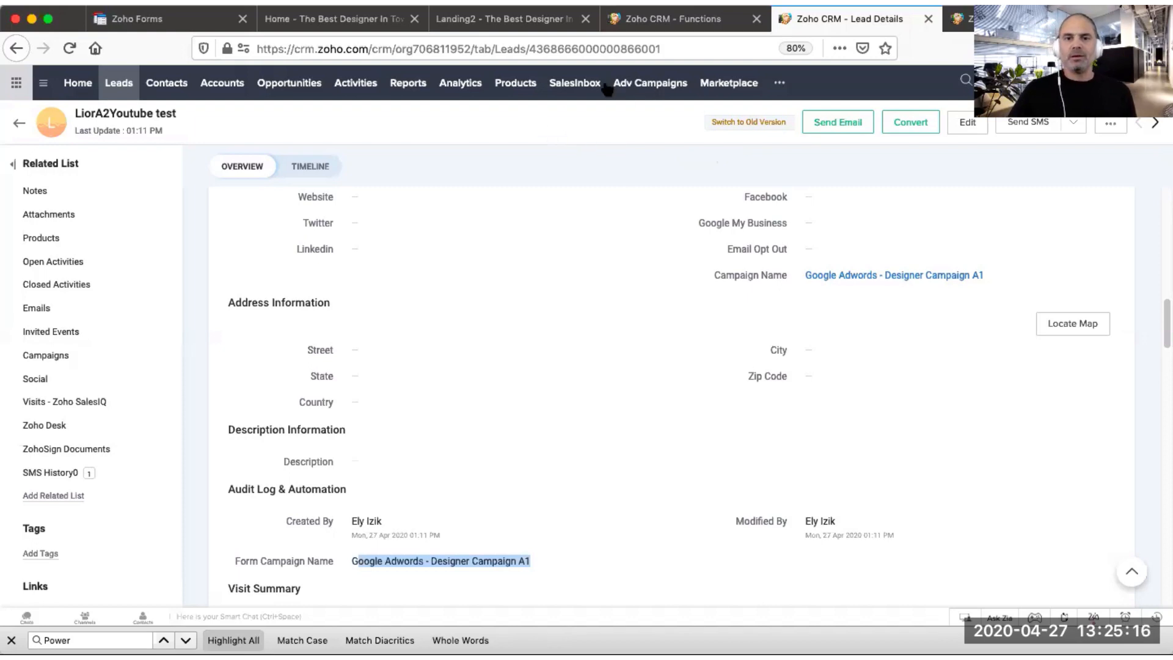
Step: Start a new report on the Opportunities module with Adv Campaigns selected as a related module
{"action": "left_click", "coordinate": [961, 19]}
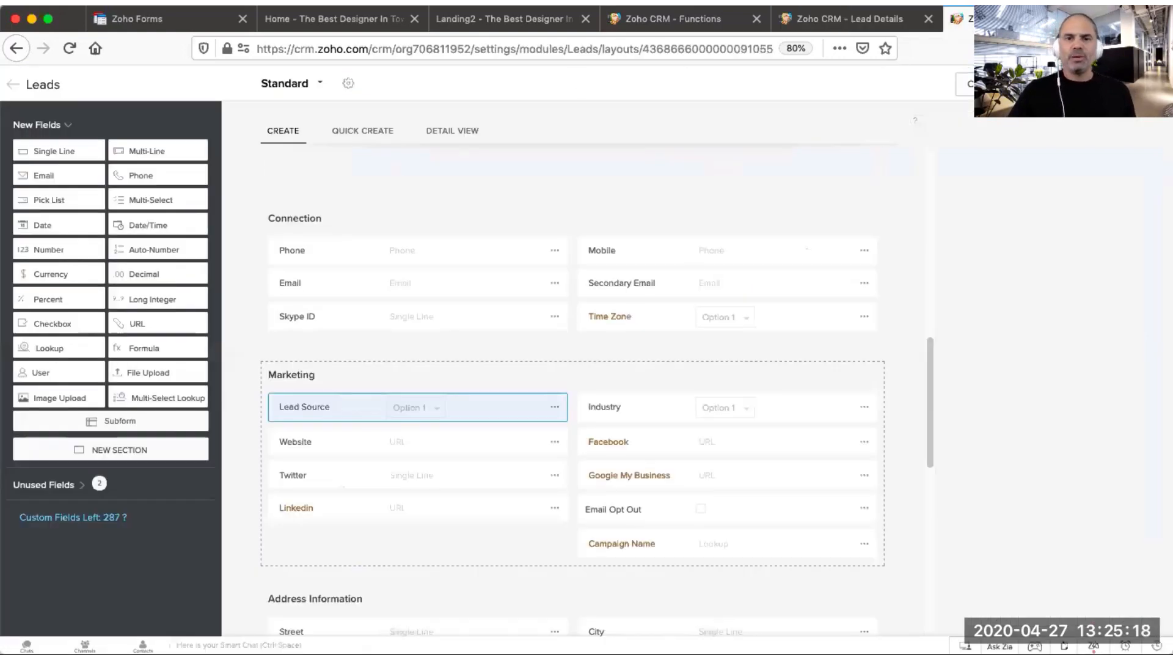
{"action": "left_click", "coordinate": [961, 86]}
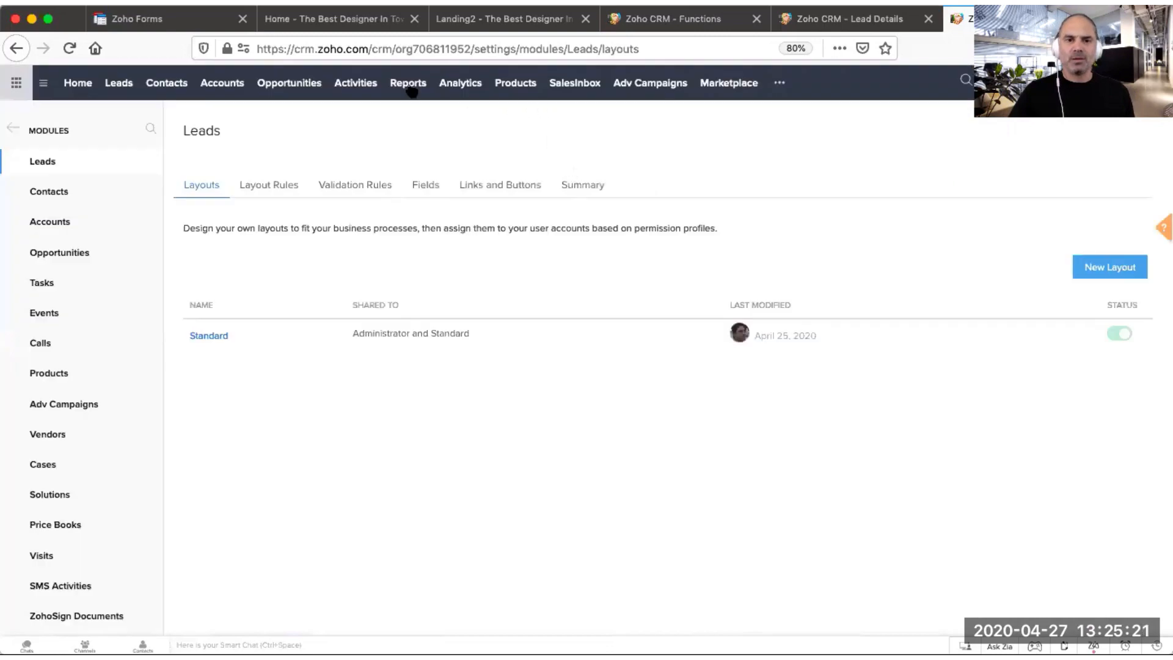
{"action": "left_click", "coordinate": [409, 89]}
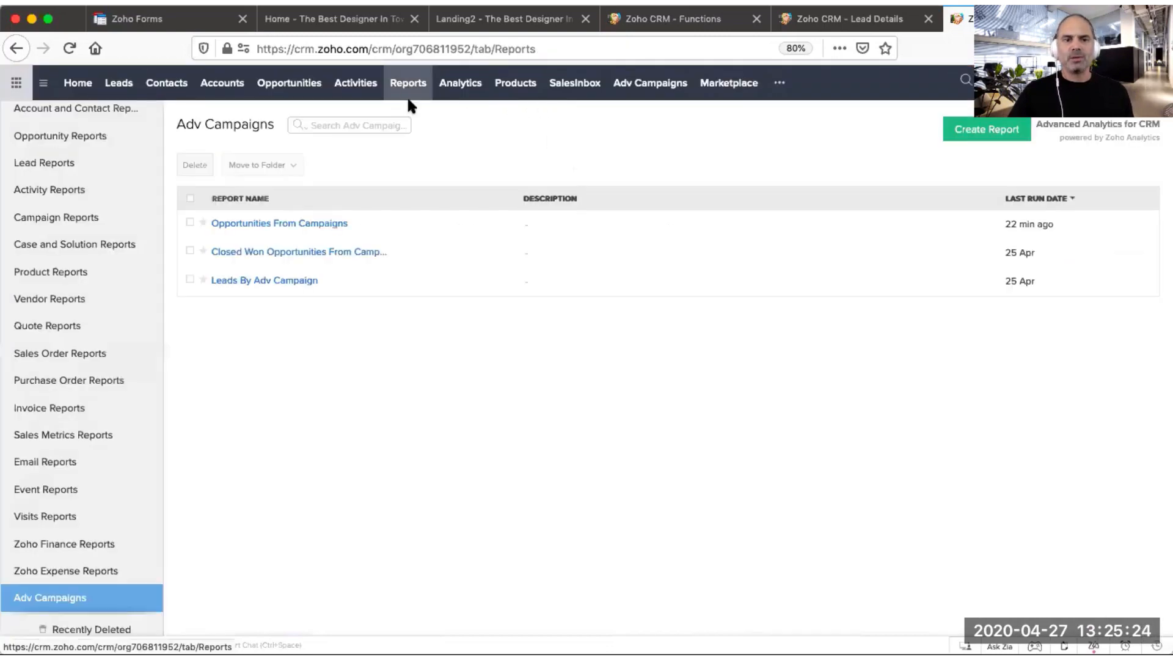
{"action": "left_click", "coordinate": [995, 134]}
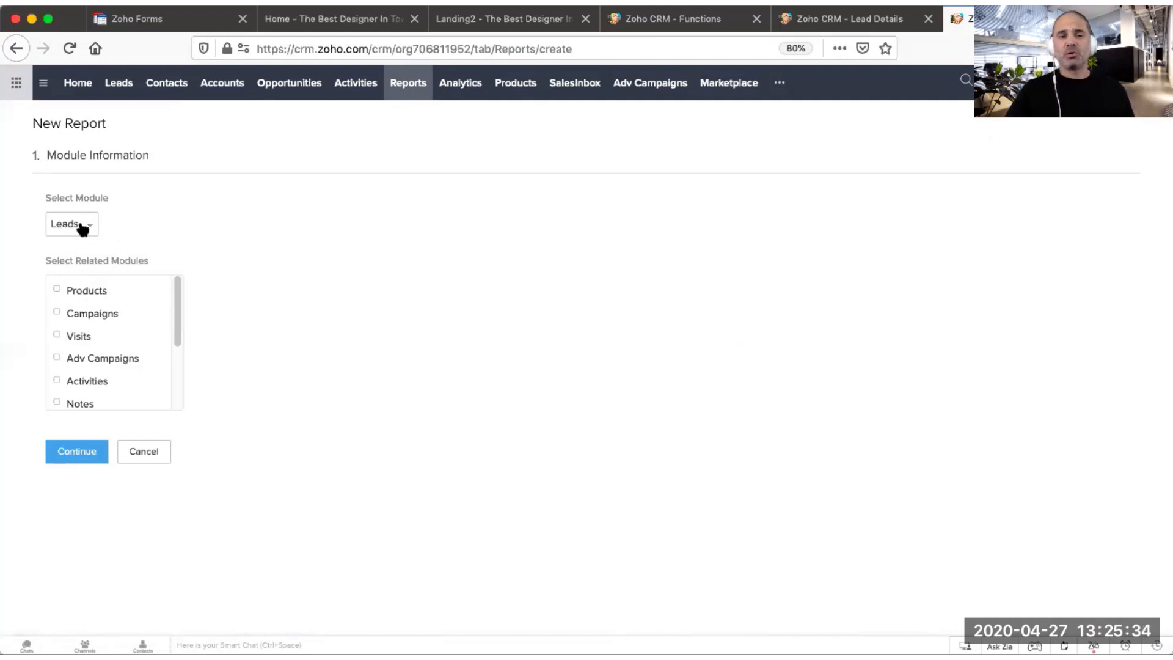
{"action": "left_click", "coordinate": [82, 230]}
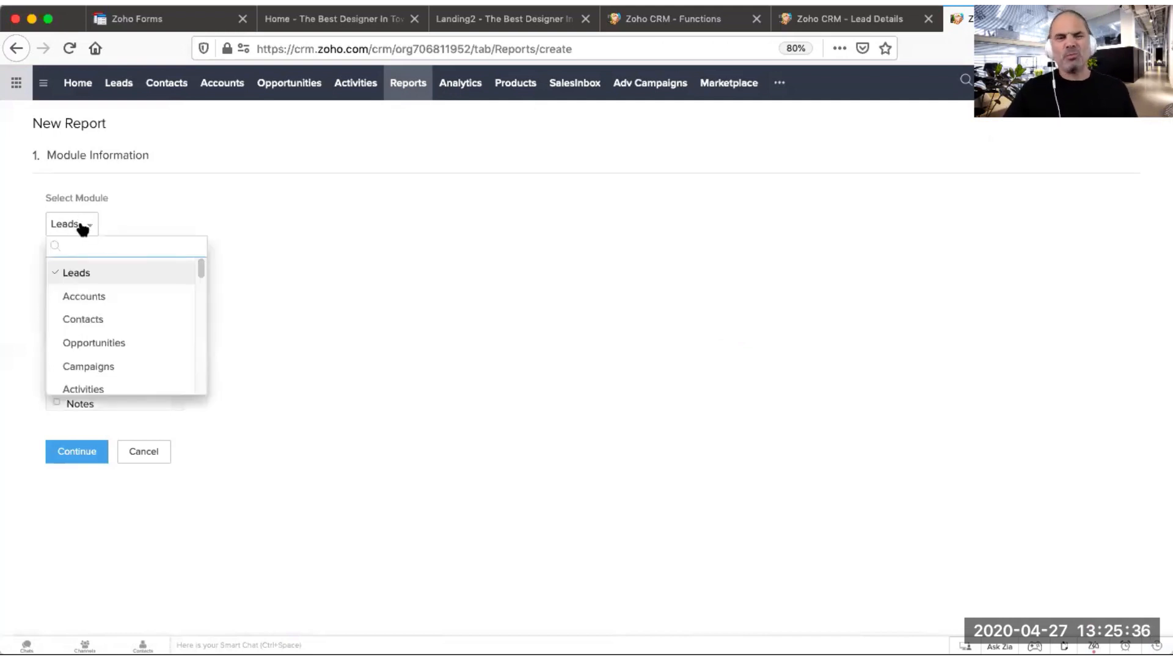
{"action": "left_click", "coordinate": [101, 343]}
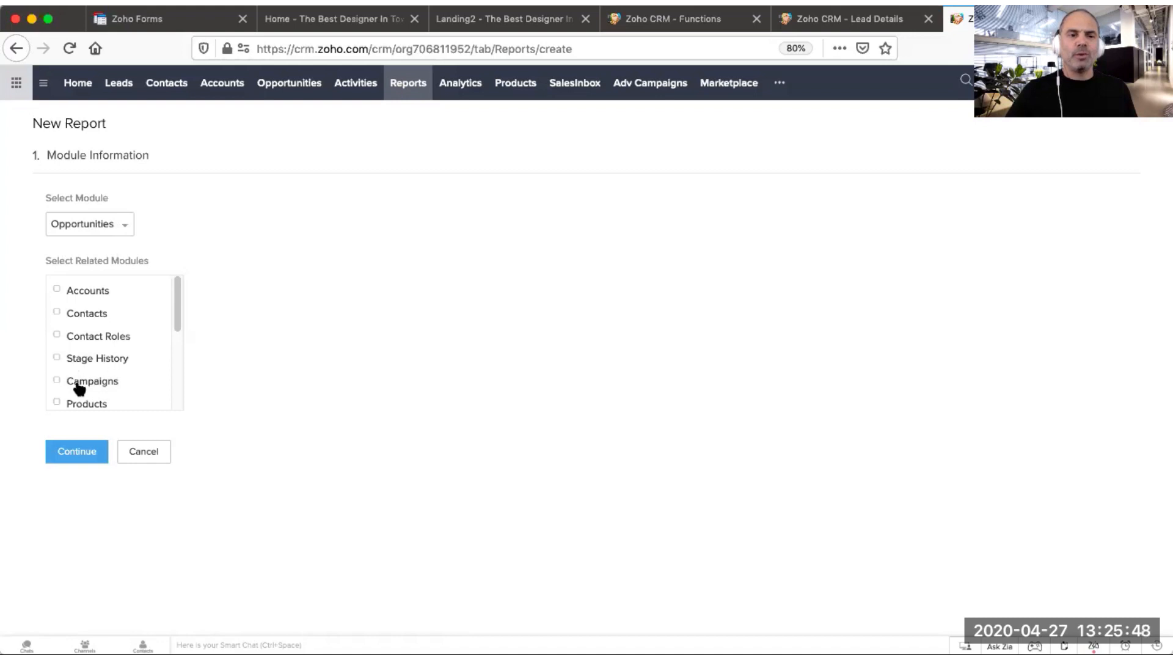
{"action": "scroll", "coordinate": [98, 358], "scroll_direction": "down", "scroll_amount": 5}
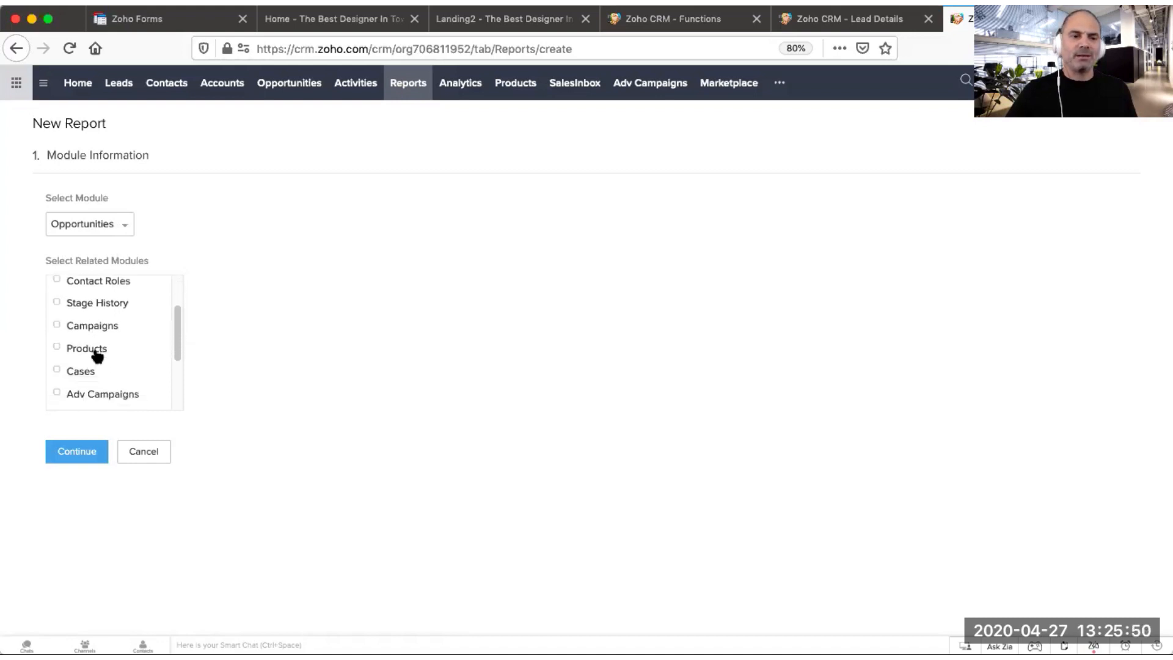
{"action": "left_click", "coordinate": [75, 304]}
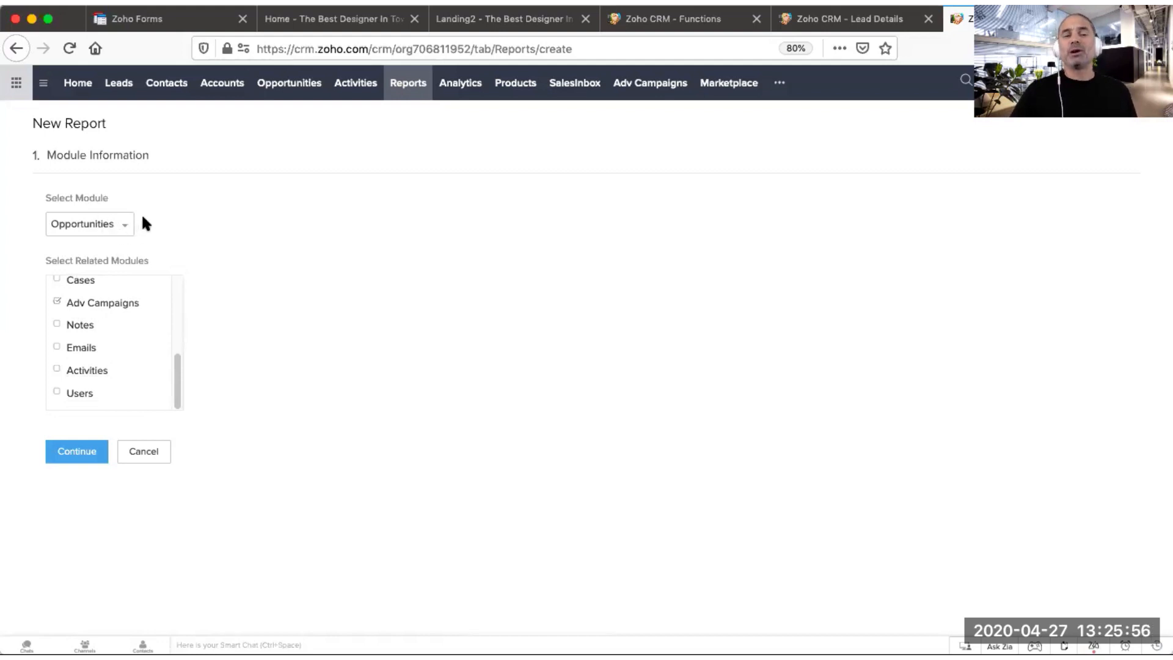
{"action": "scroll", "coordinate": [132, 336], "scroll_direction": "up", "scroll_amount": 1}
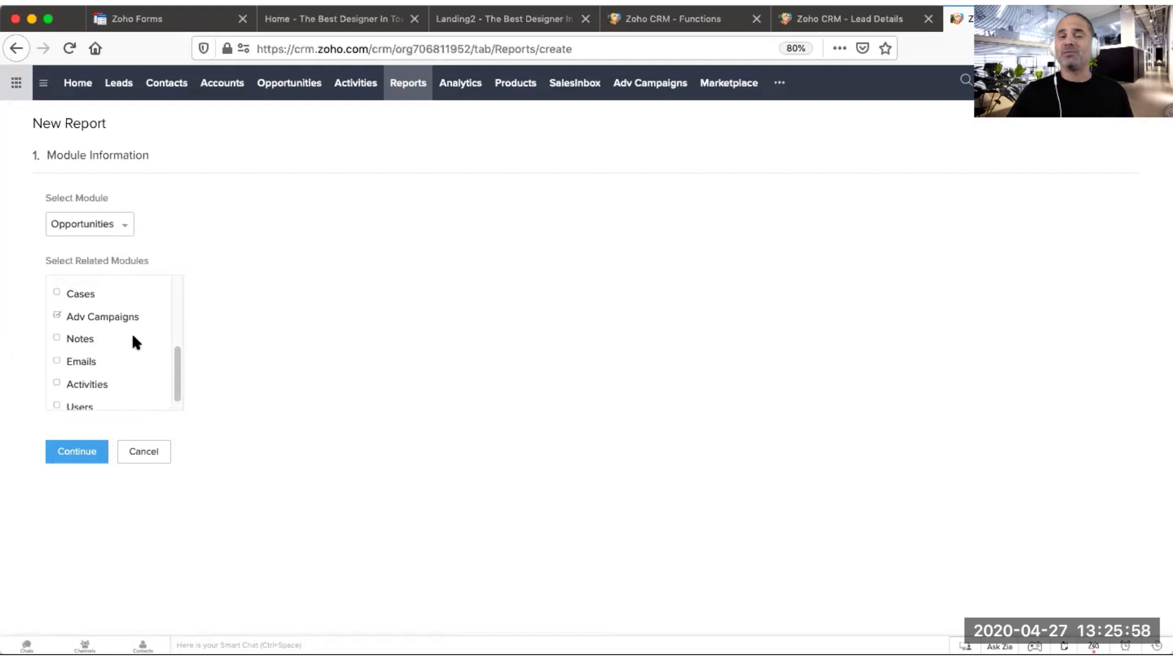
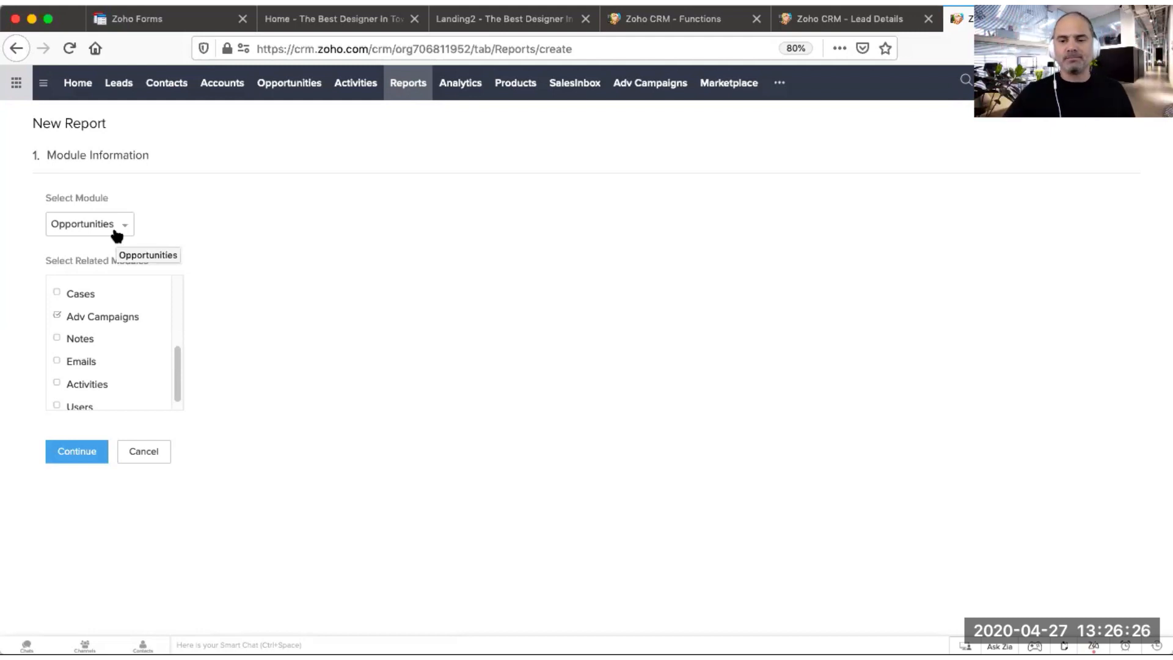
Step: Proceed to the report type and choose a Summary Report, then continue to column selection
{"action": "left_click", "coordinate": [90, 454]}
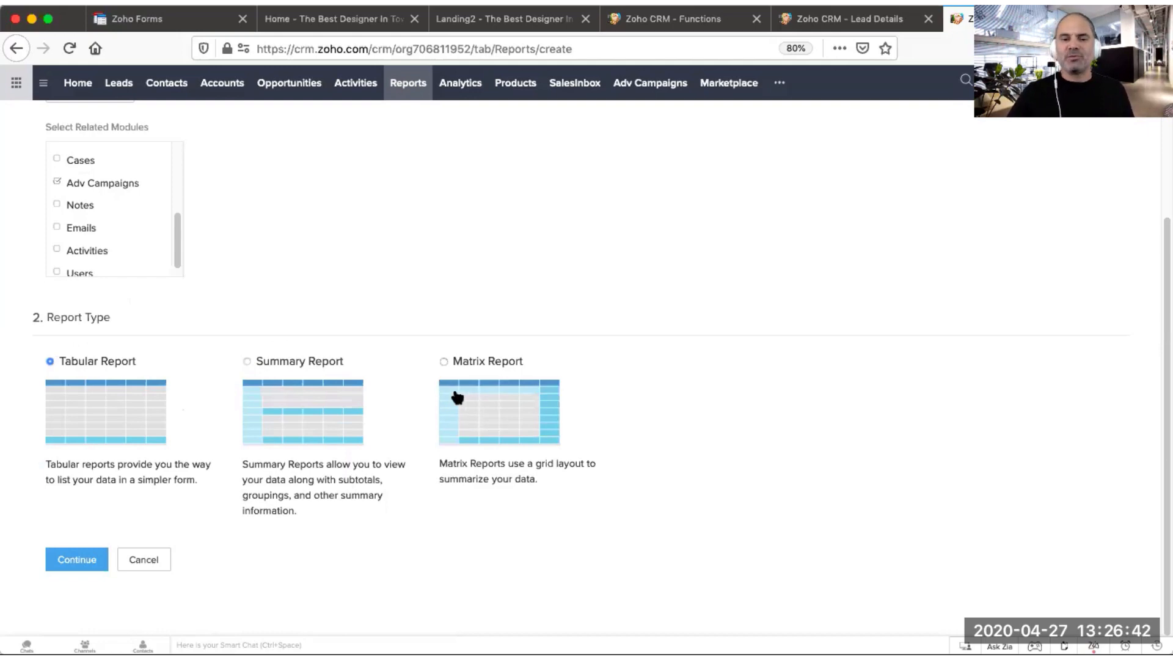
{"action": "left_click", "coordinate": [269, 368]}
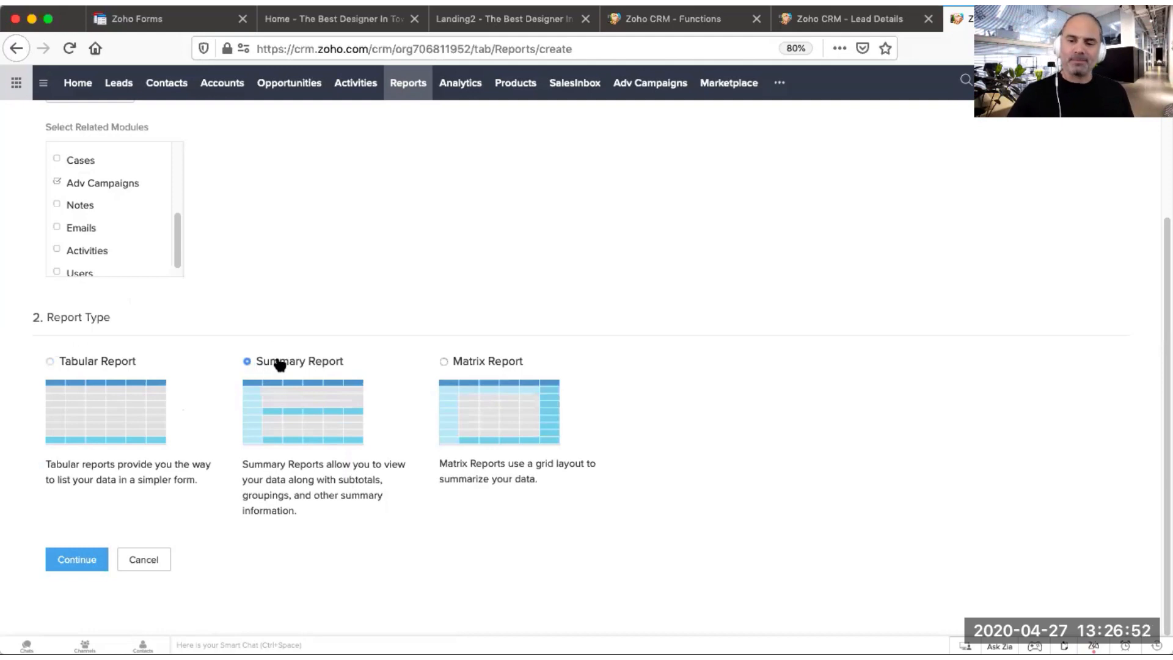
{"action": "left_click", "coordinate": [76, 559]}
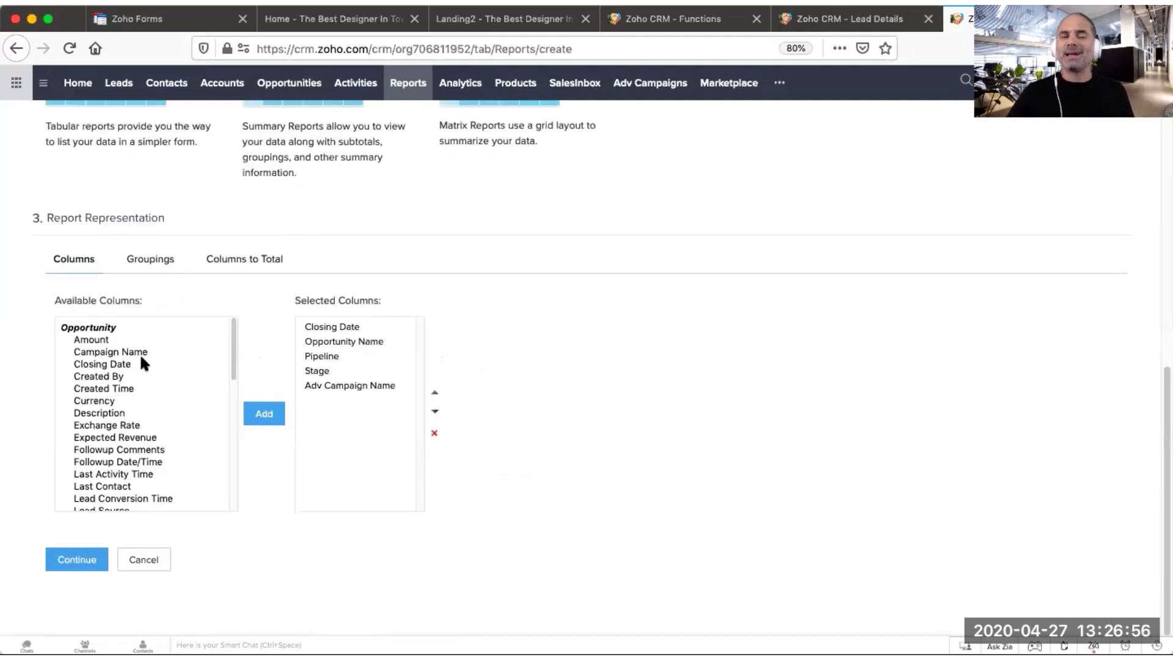
Step: Move Opportunity Name to the top of the selected columns
{"action": "left_click", "coordinate": [152, 426]}
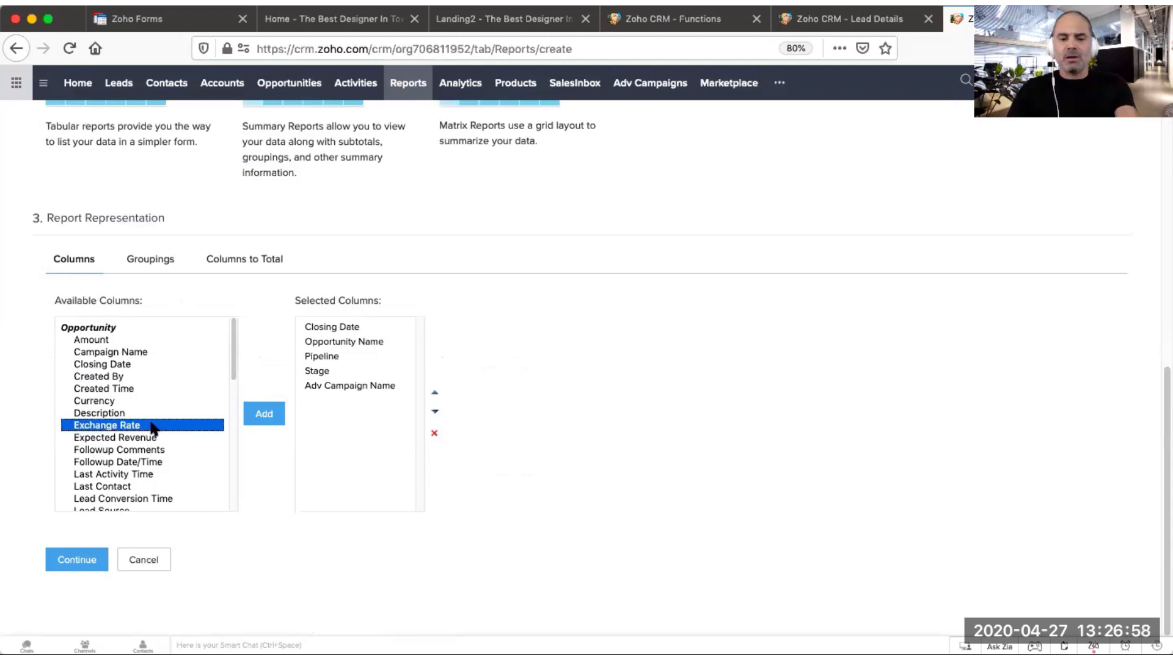
{"action": "key", "text": "Down"}
{"action": "key", "text": "Down"}
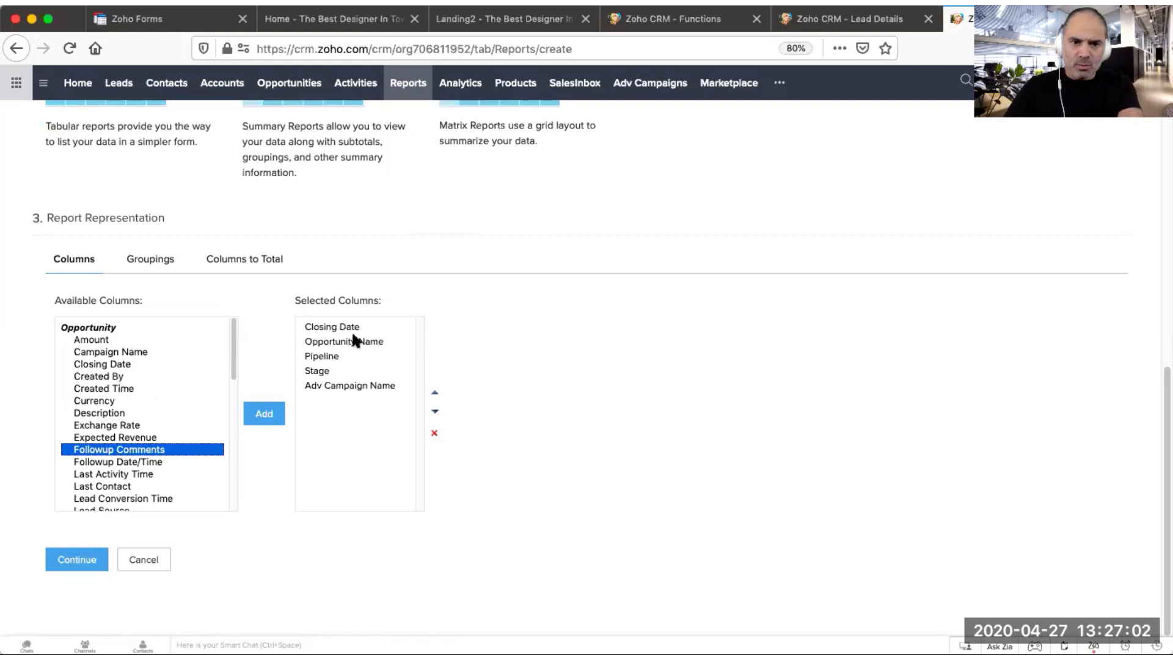
{"action": "left_click", "coordinate": [366, 341]}
{"action": "left_click", "coordinate": [437, 396]}
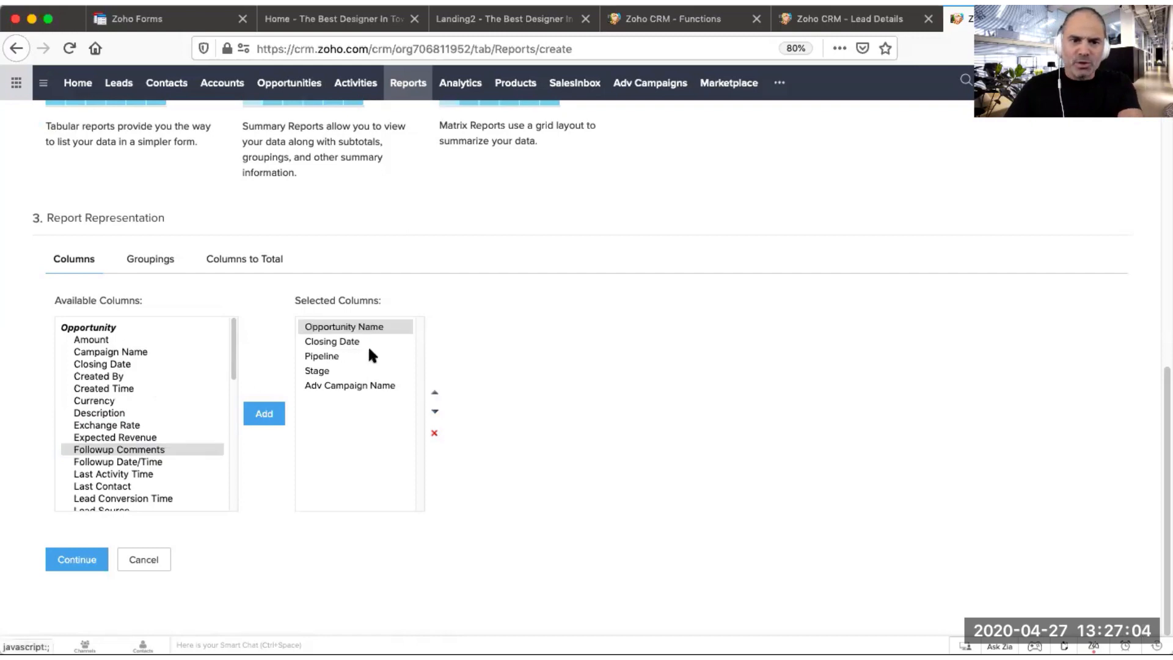
Step: Move Closing Date down one place and remove Pipeline from the selected columns
{"action": "left_click", "coordinate": [357, 340]}
{"action": "left_click", "coordinate": [435, 412]}
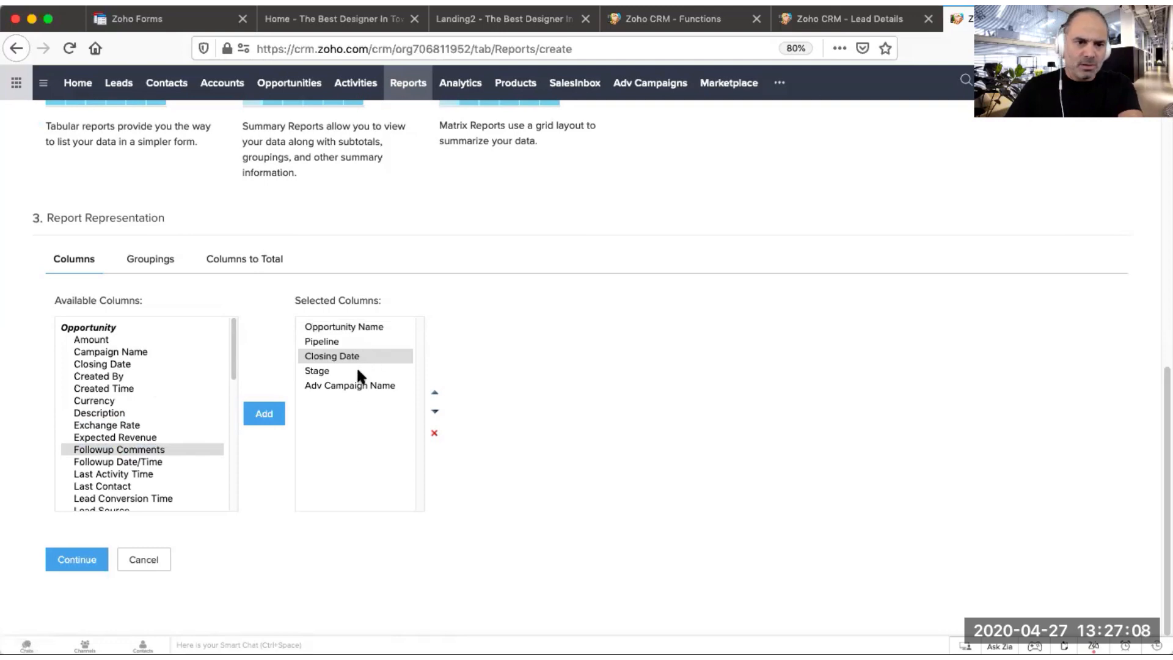
{"action": "left_click", "coordinate": [360, 341]}
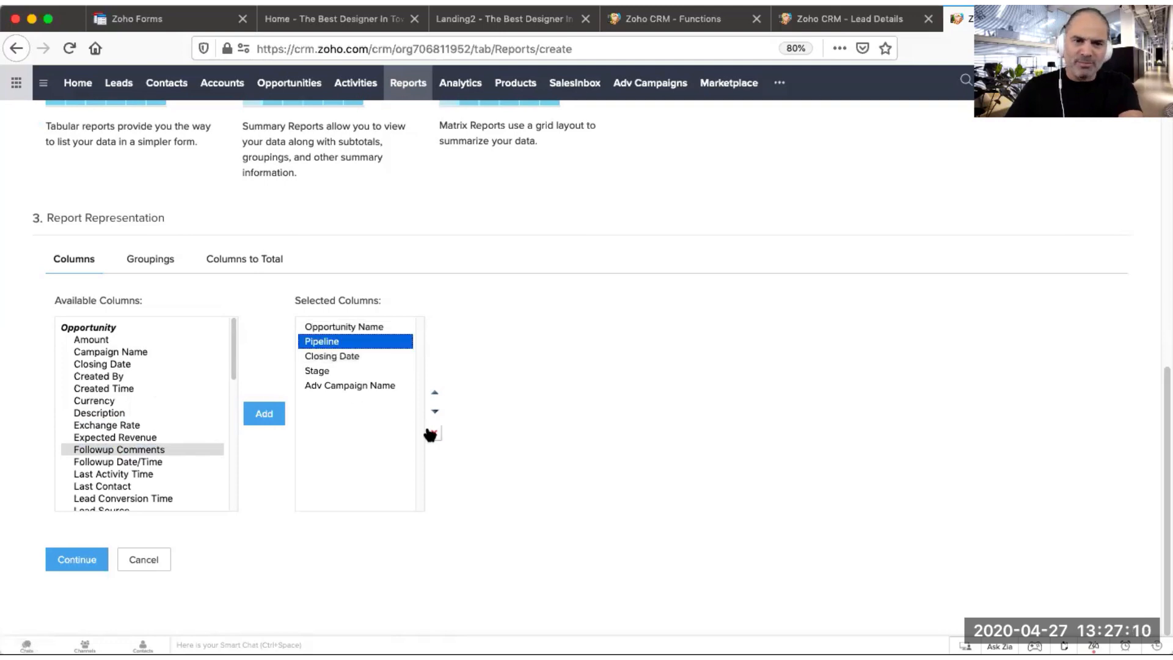
{"action": "left_click", "coordinate": [434, 433]}
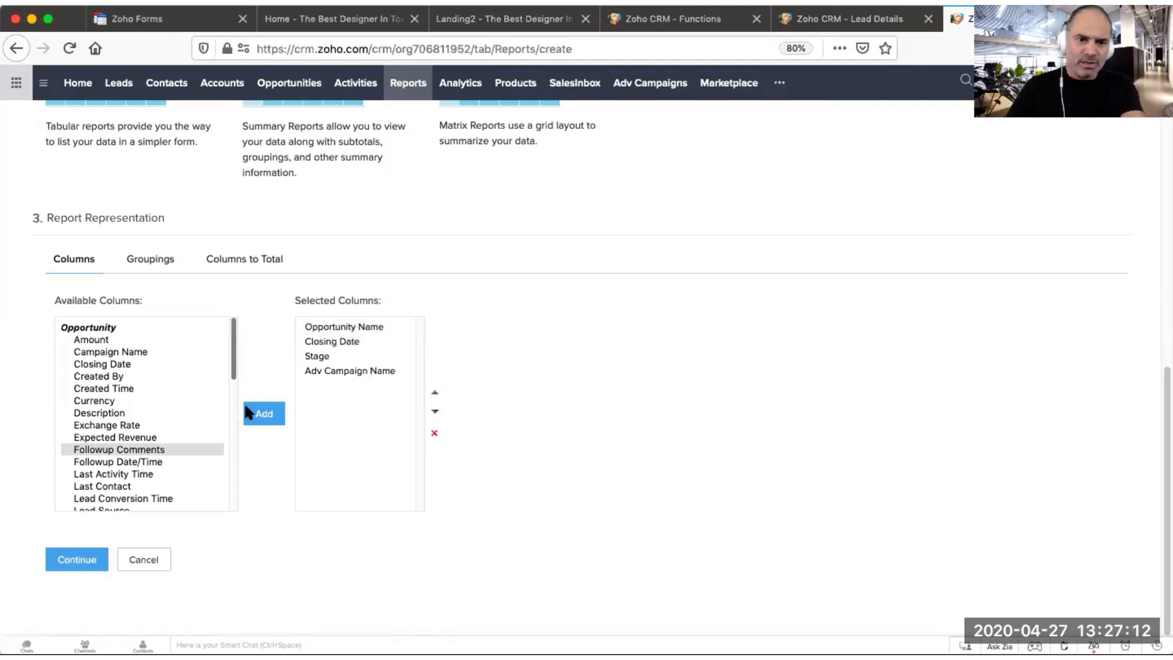
Step: Move Adv Campaign Name up to the second position in the selected columns
{"action": "left_click", "coordinate": [374, 370]}
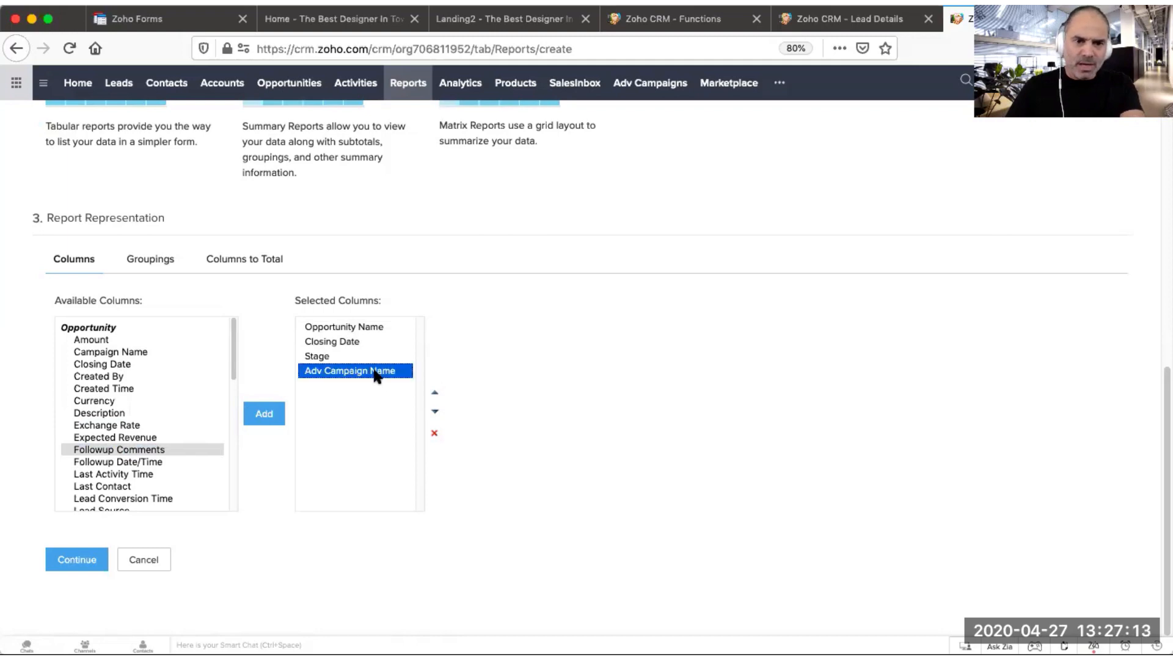
{"action": "left_click", "coordinate": [436, 393]}
{"action": "left_click", "coordinate": [435, 393]}
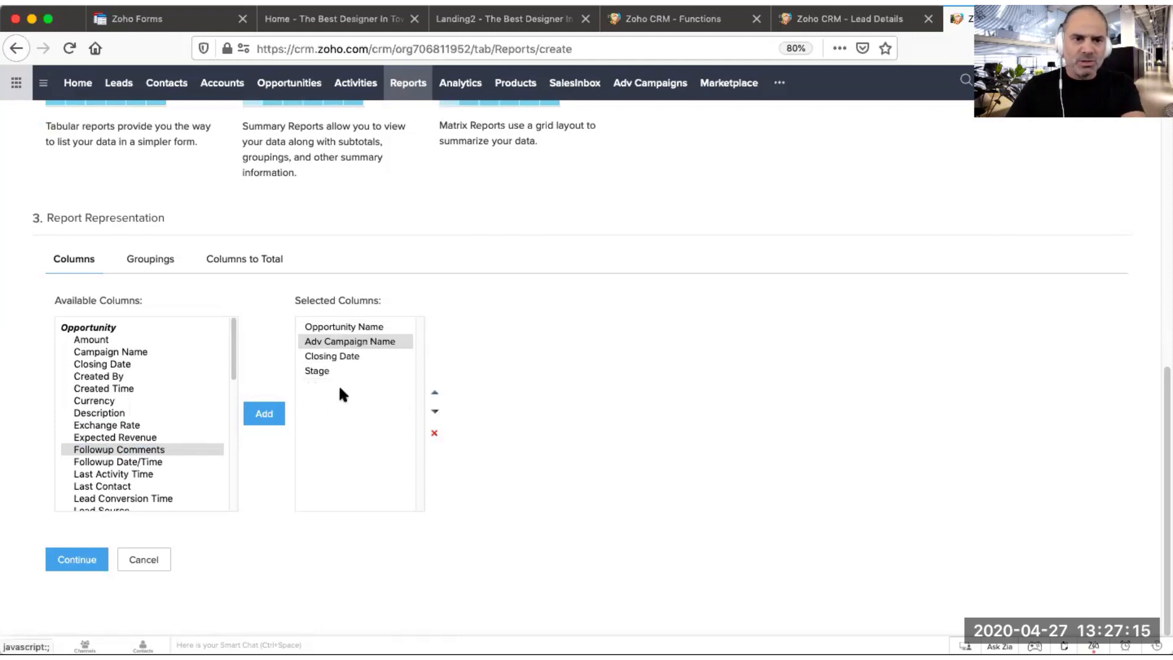
Step: Add the Amount column to the selected columns
{"action": "left_click", "coordinate": [139, 401]}
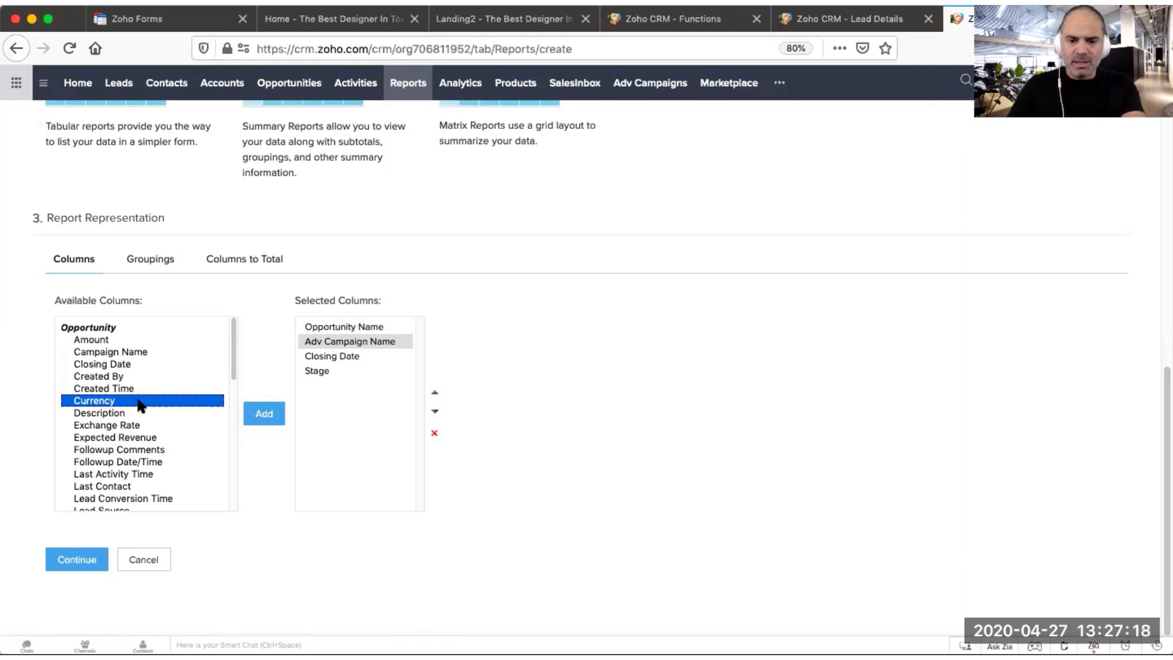
{"action": "type", "text": "am"}
{"action": "left_click", "coordinate": [264, 411]}
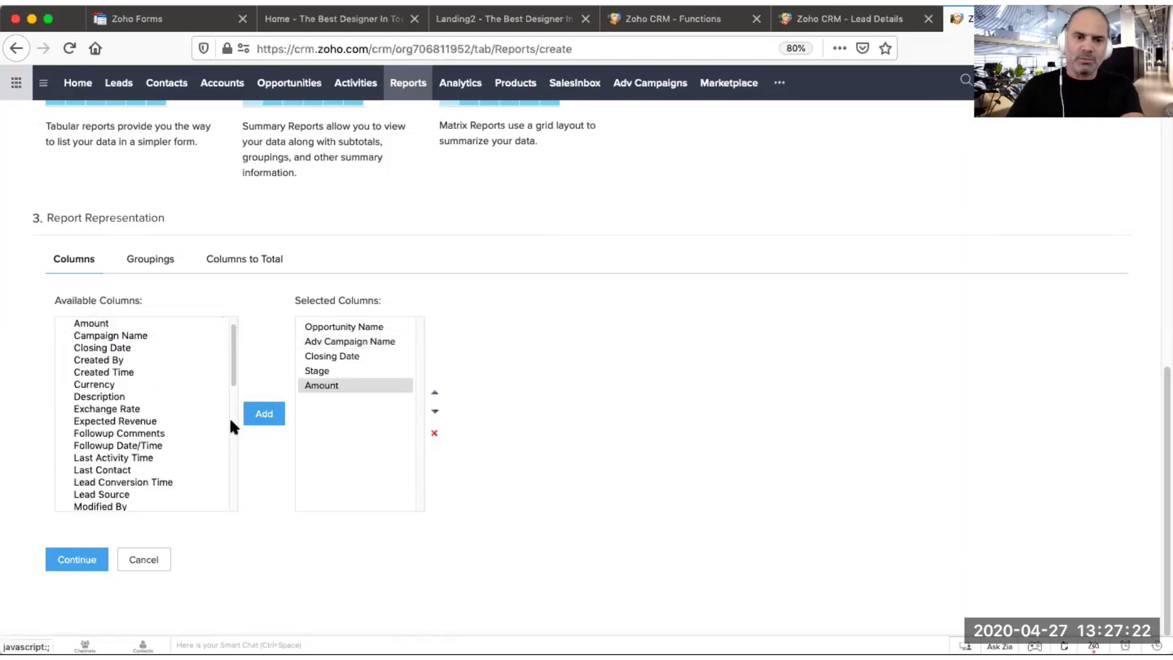
Step: Summarize the report by the opportunity's Campaign Name grouping
{"action": "left_click", "coordinate": [151, 262]}
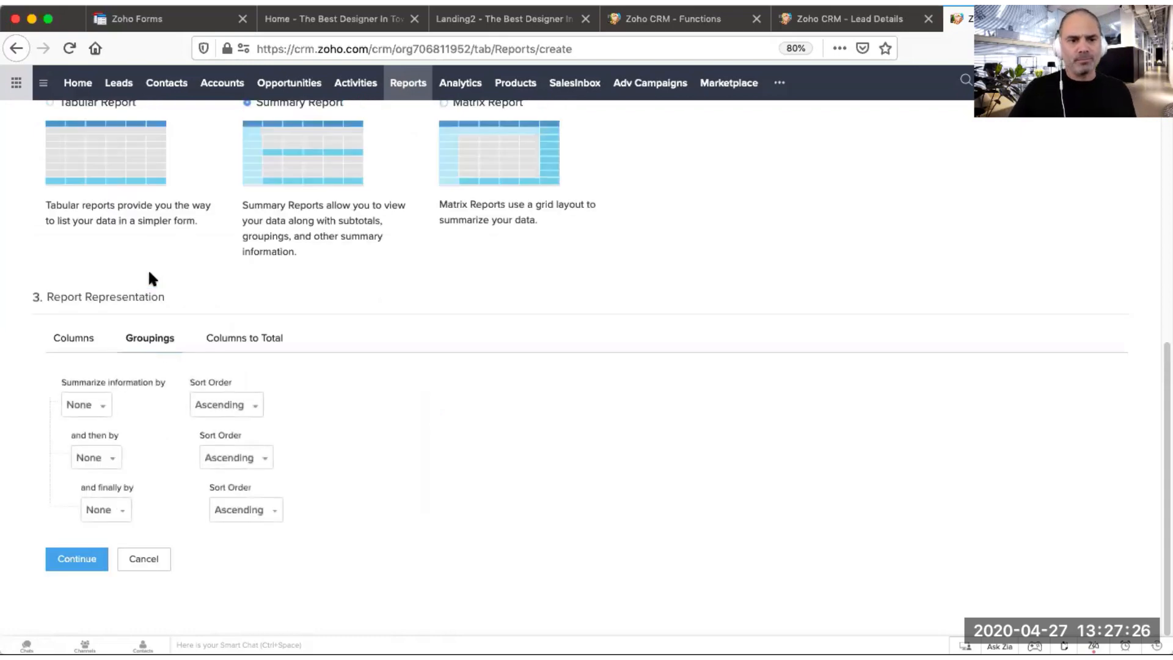
{"action": "left_click", "coordinate": [104, 404]}
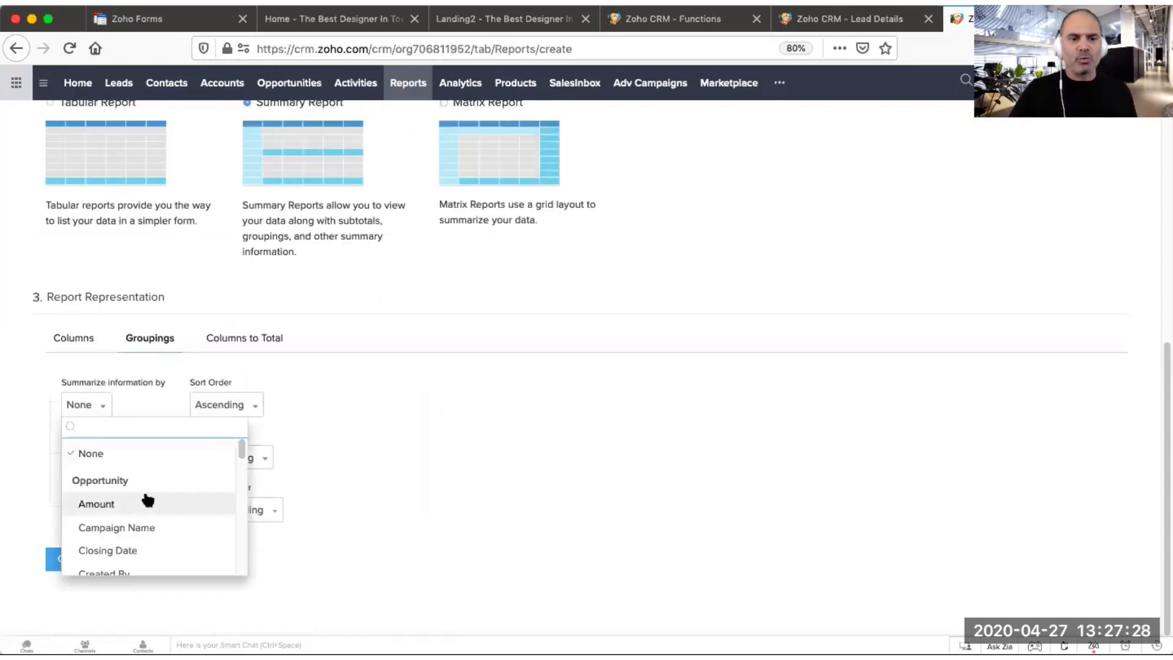
{"action": "left_click", "coordinate": [173, 524]}
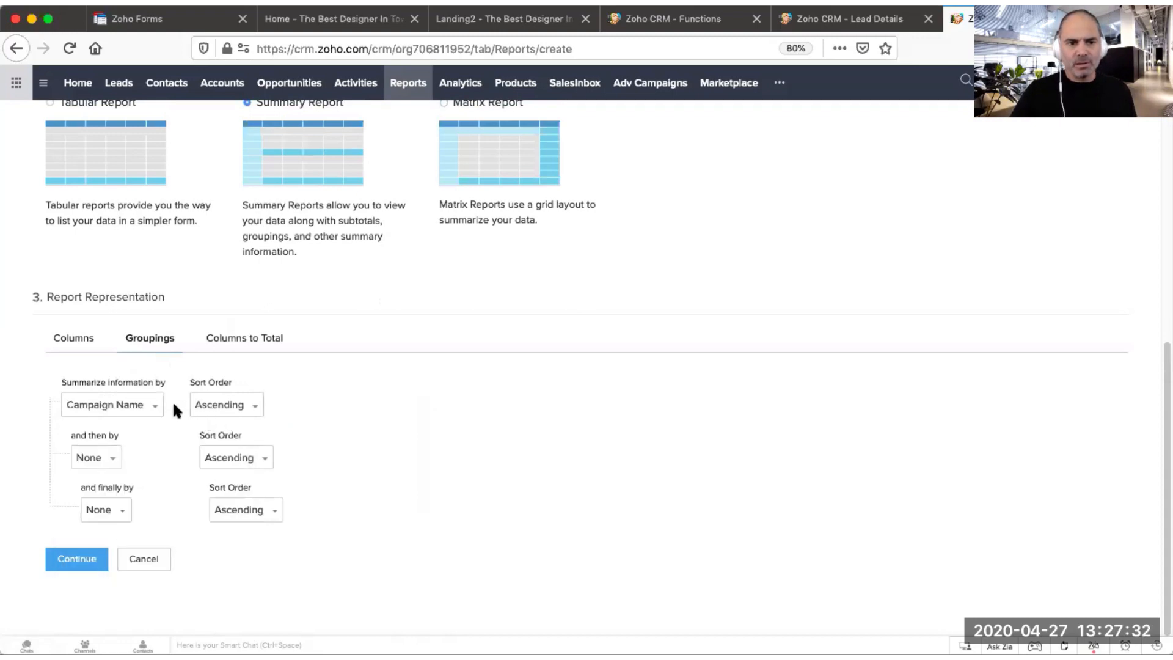
{"action": "left_click", "coordinate": [137, 406]}
{"action": "type", "text": "adv"}
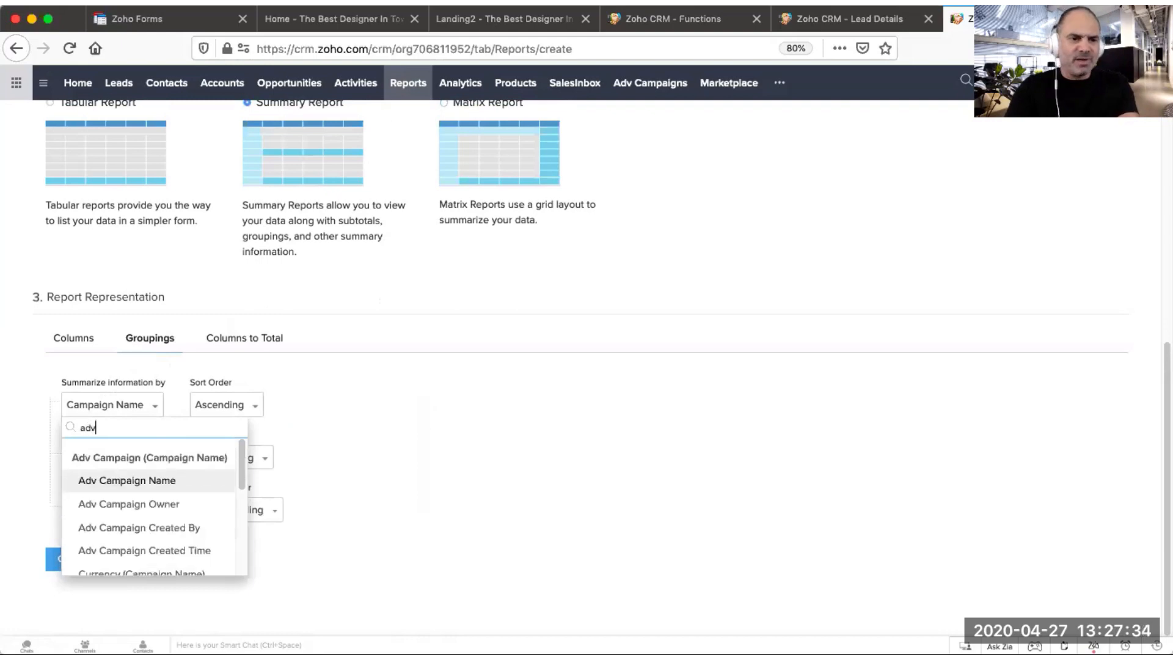
{"action": "key", "text": "BackSpace"}
{"action": "key", "text": "BackSpace"}
{"action": "key", "text": "BackSpace"}
{"action": "type", "text": "cam"}
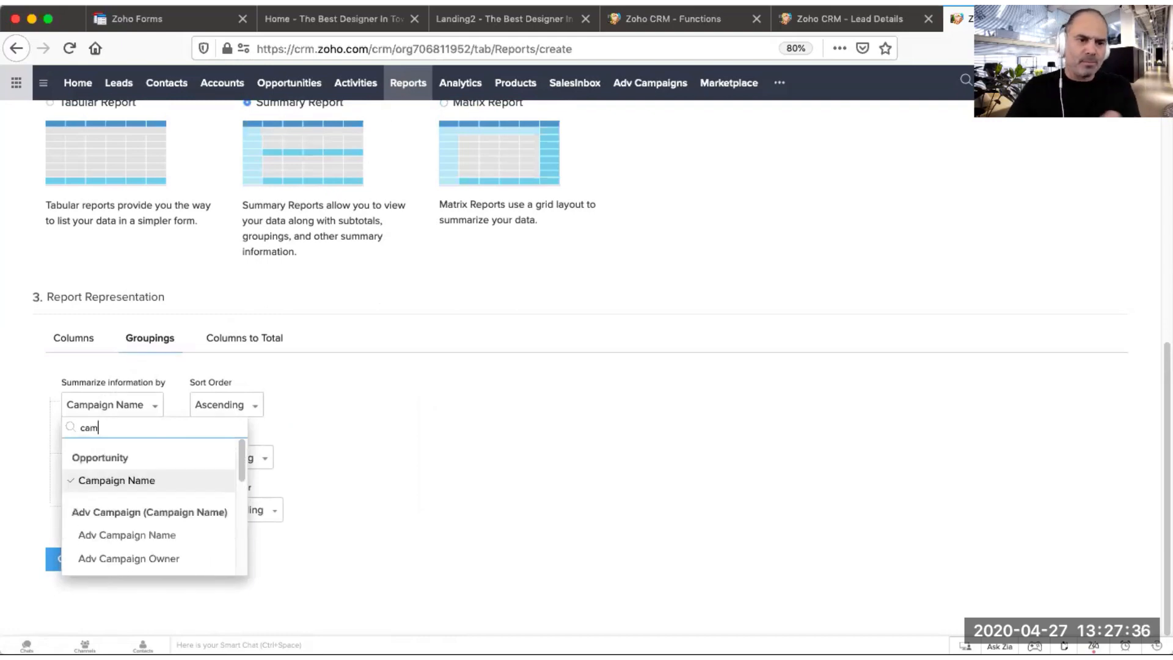
{"action": "left_click", "coordinate": [149, 481]}
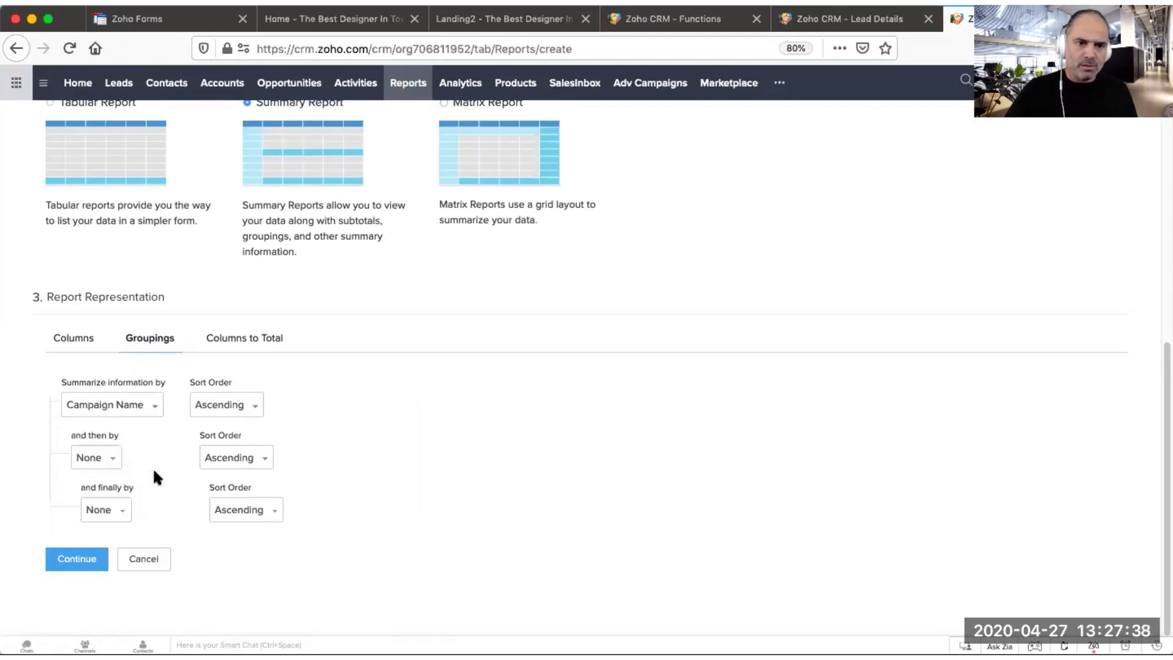
Step: Continue past the columns to total, keeping the Amount sum, to the filters section
{"action": "left_click", "coordinate": [248, 339]}
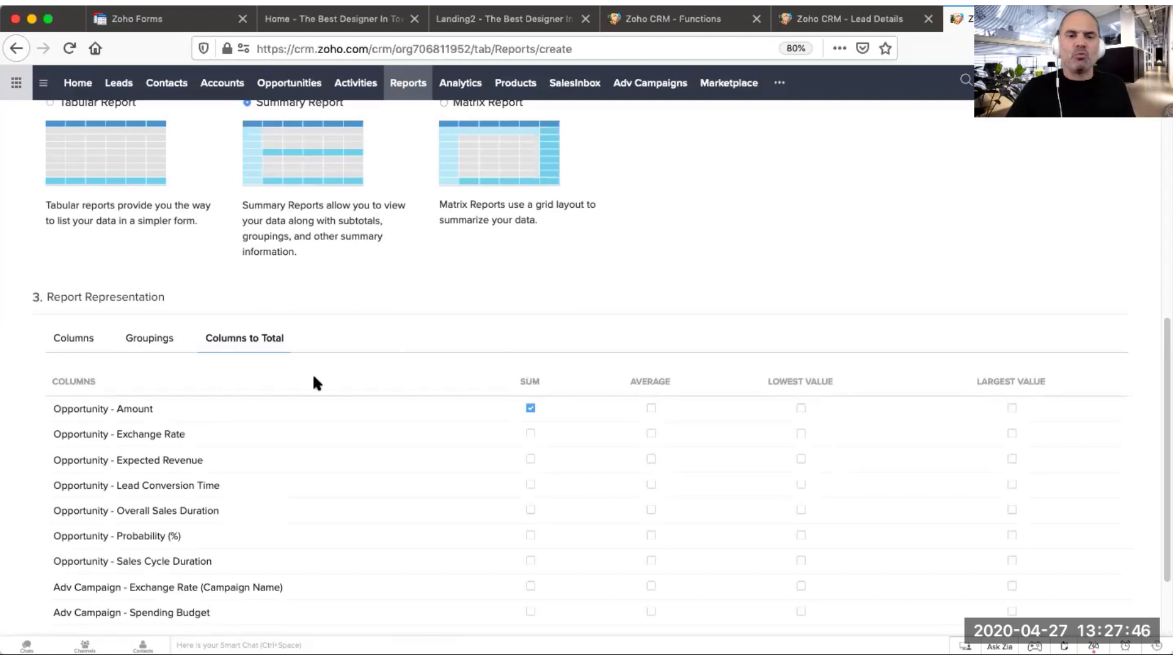
{"action": "scroll", "coordinate": [223, 383], "scroll_direction": "down", "scroll_amount": 3}
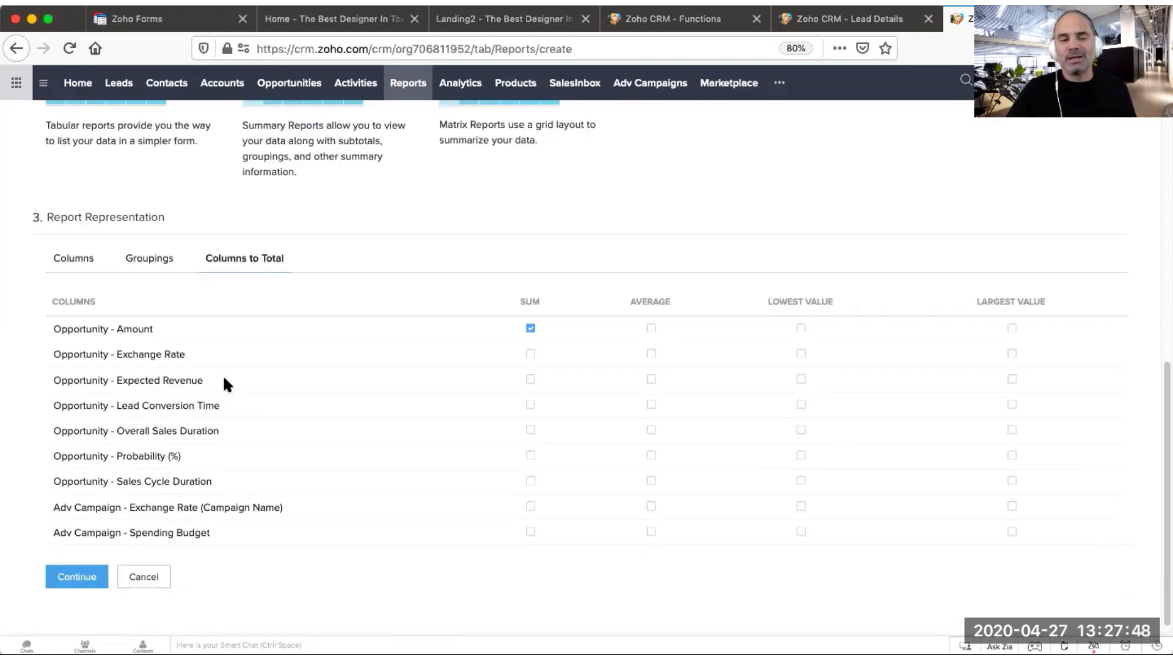
{"action": "left_click", "coordinate": [85, 561]}
{"action": "scroll", "coordinate": [173, 486], "scroll_direction": "down", "scroll_amount": 4}
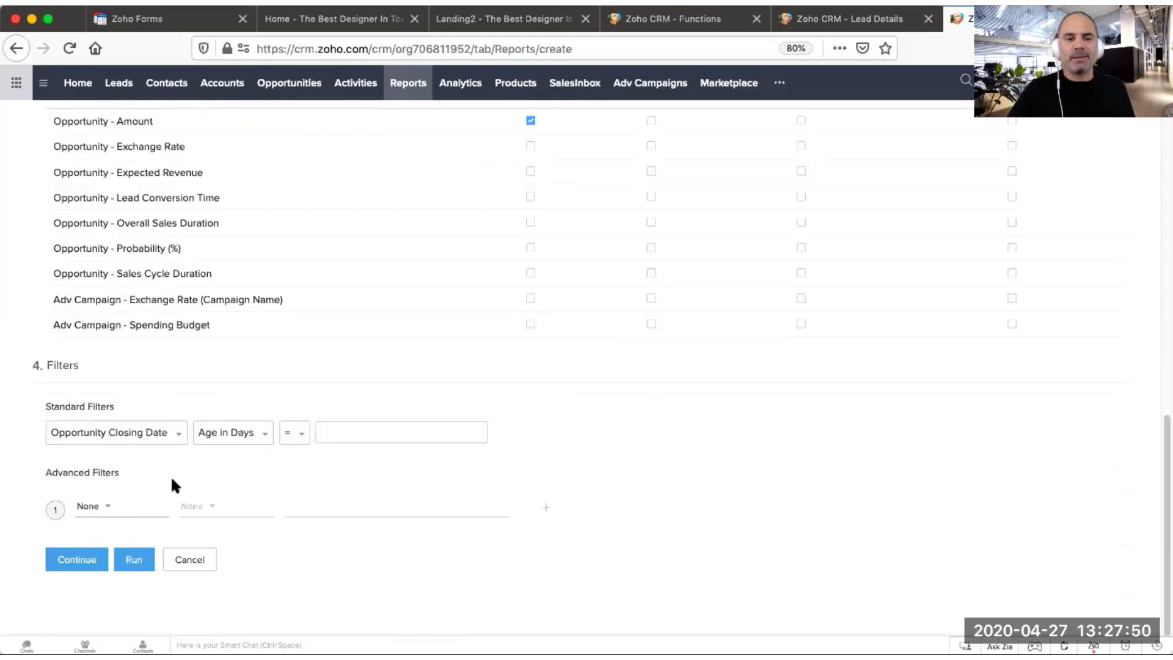
Step: Run the report and scroll through the opportunities grouped by campaign
{"action": "left_click", "coordinate": [135, 562]}
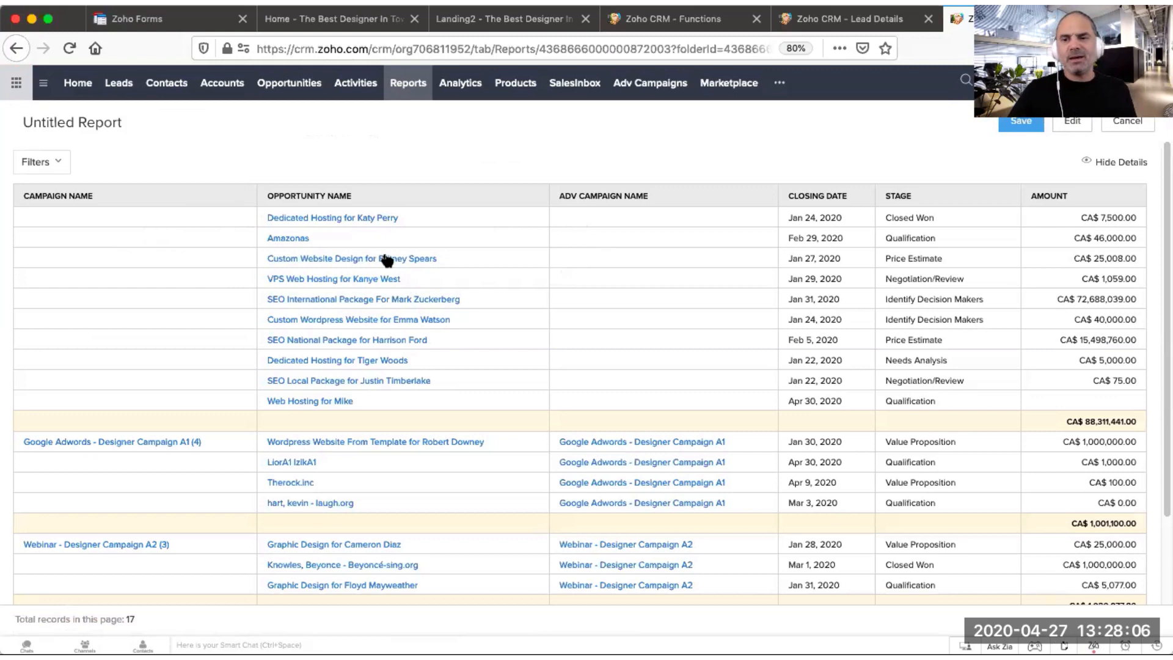
{"action": "scroll", "coordinate": [386, 260], "scroll_direction": "down", "scroll_amount": 3}
{"action": "scroll", "coordinate": [235, 360], "scroll_direction": "up", "scroll_amount": 2}
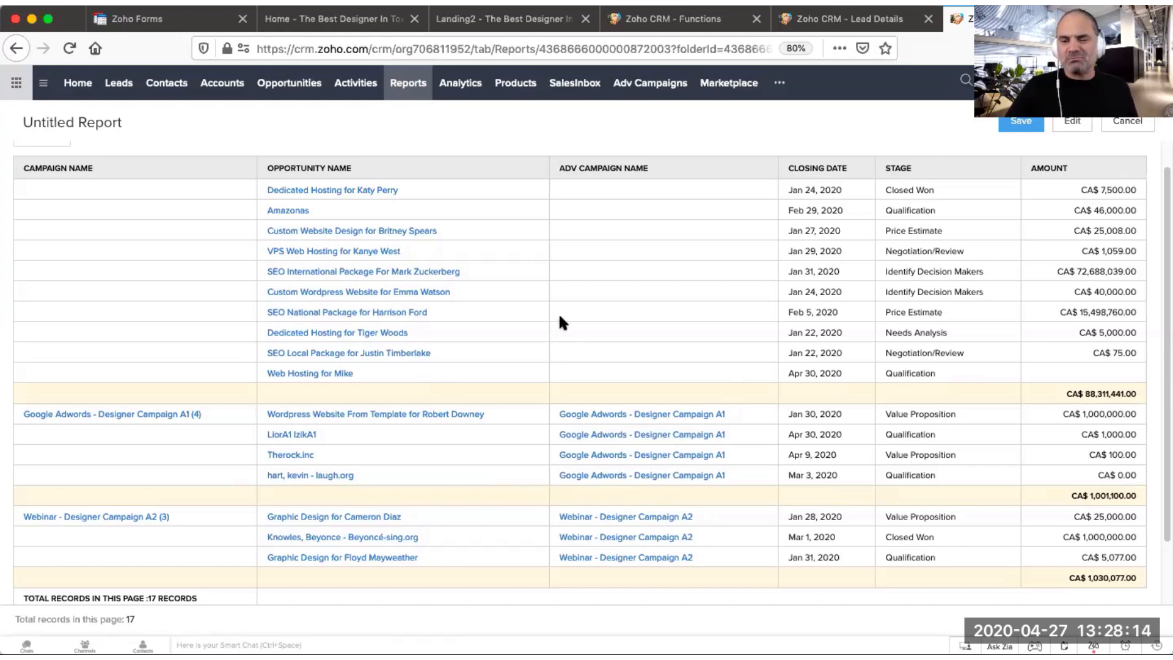
{"action": "scroll", "coordinate": [625, 253], "scroll_direction": "up", "scroll_amount": 1}
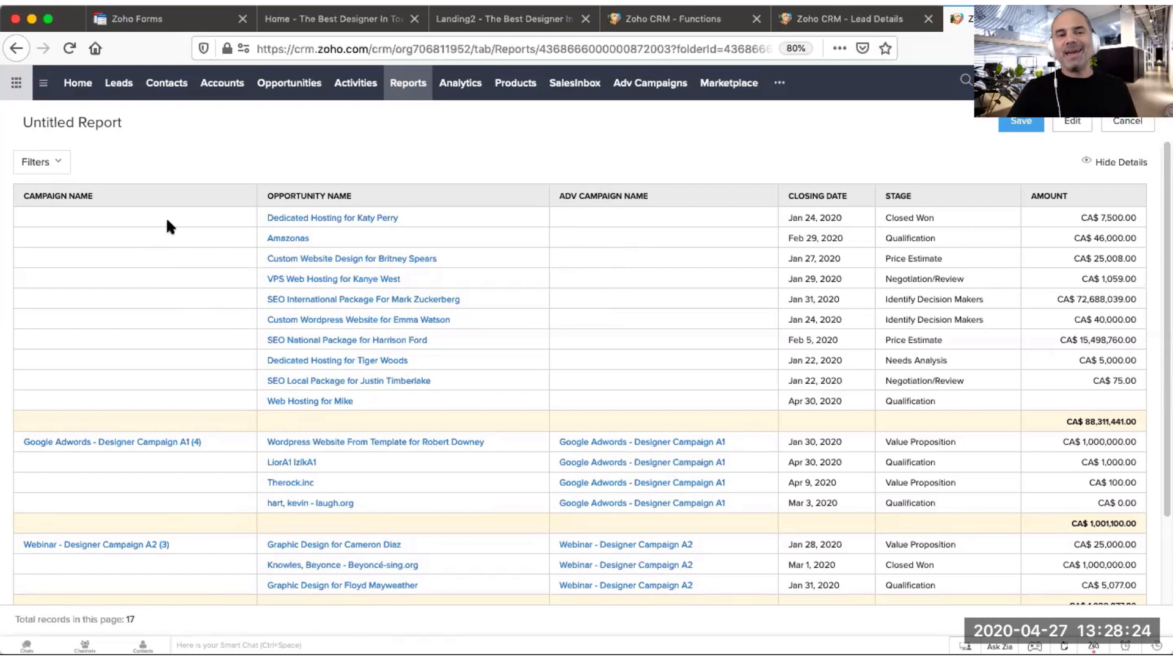
Step: Edit the report, add an advanced filter where Campaign Name is not empty, and run it again
{"action": "left_click", "coordinate": [1073, 122]}
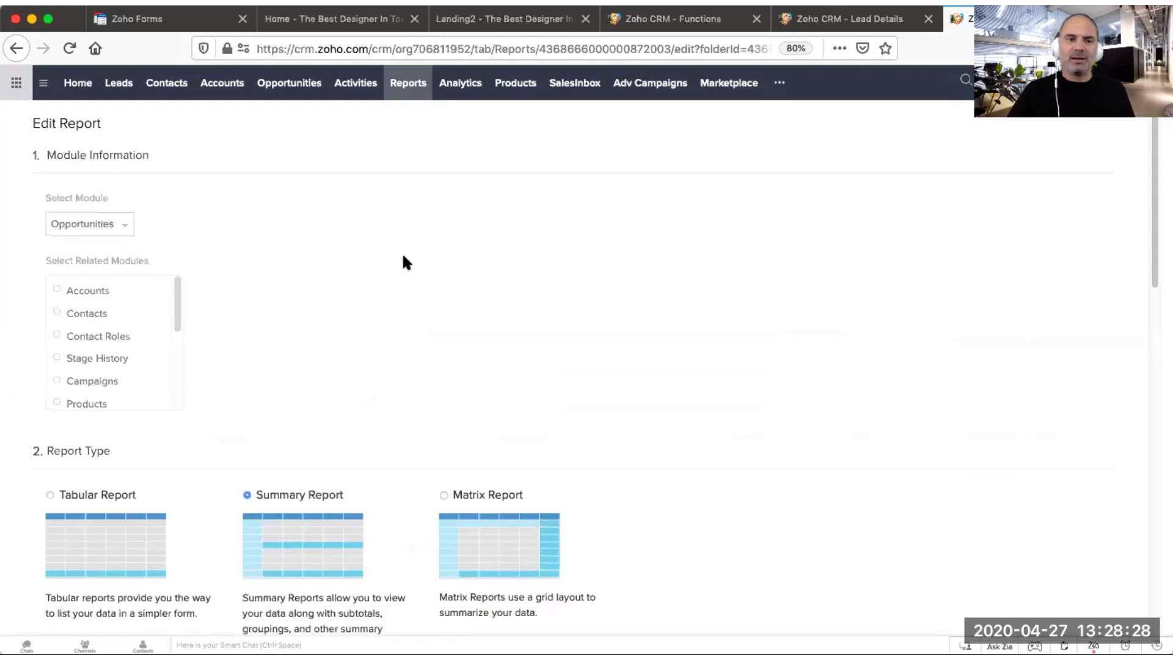
{"action": "scroll", "coordinate": [403, 257], "scroll_direction": "down", "scroll_amount": 6}
{"action": "scroll", "coordinate": [416, 393], "scroll_direction": "down", "scroll_amount": 8}
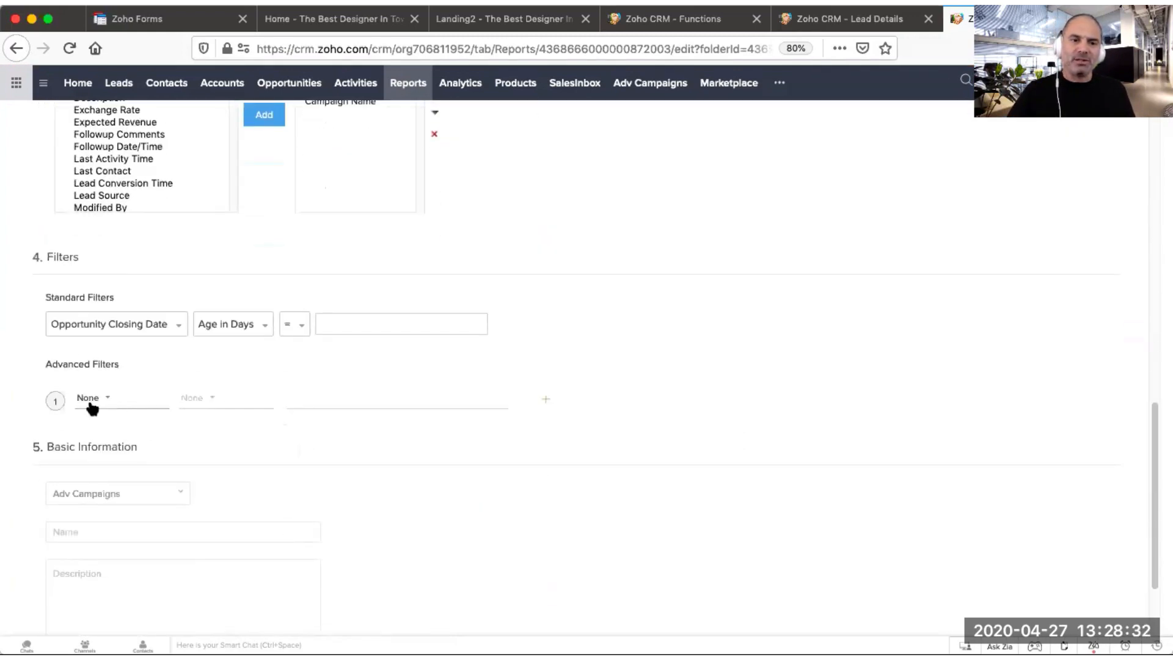
{"action": "left_click", "coordinate": [109, 403]}
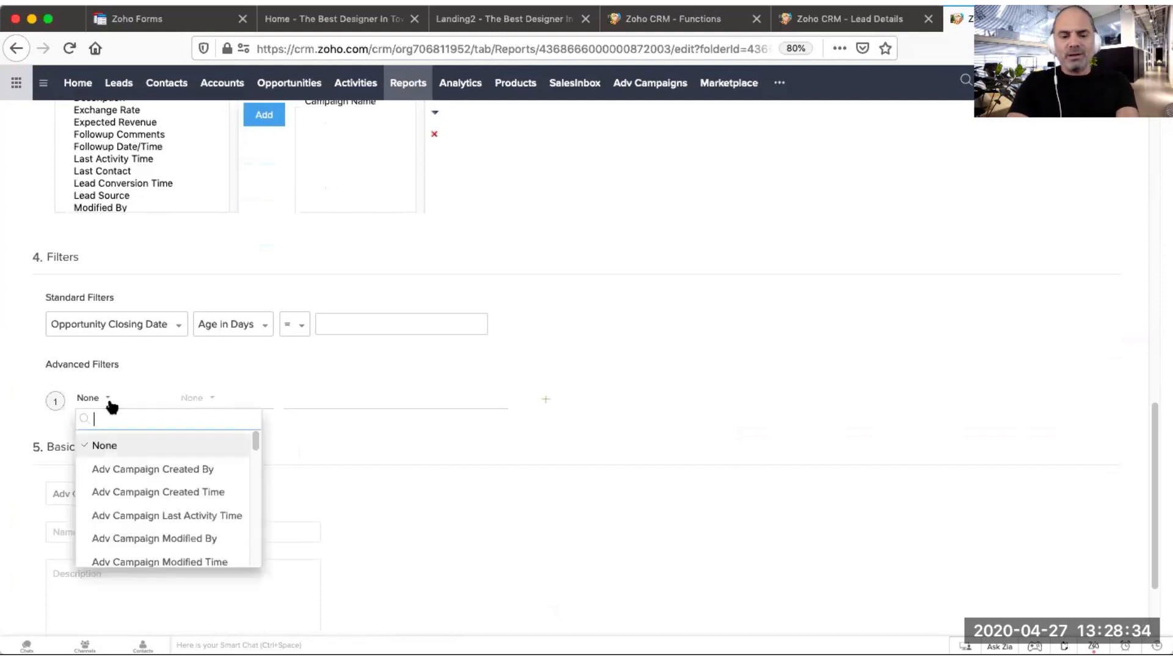
{"action": "type", "text": "cam"}
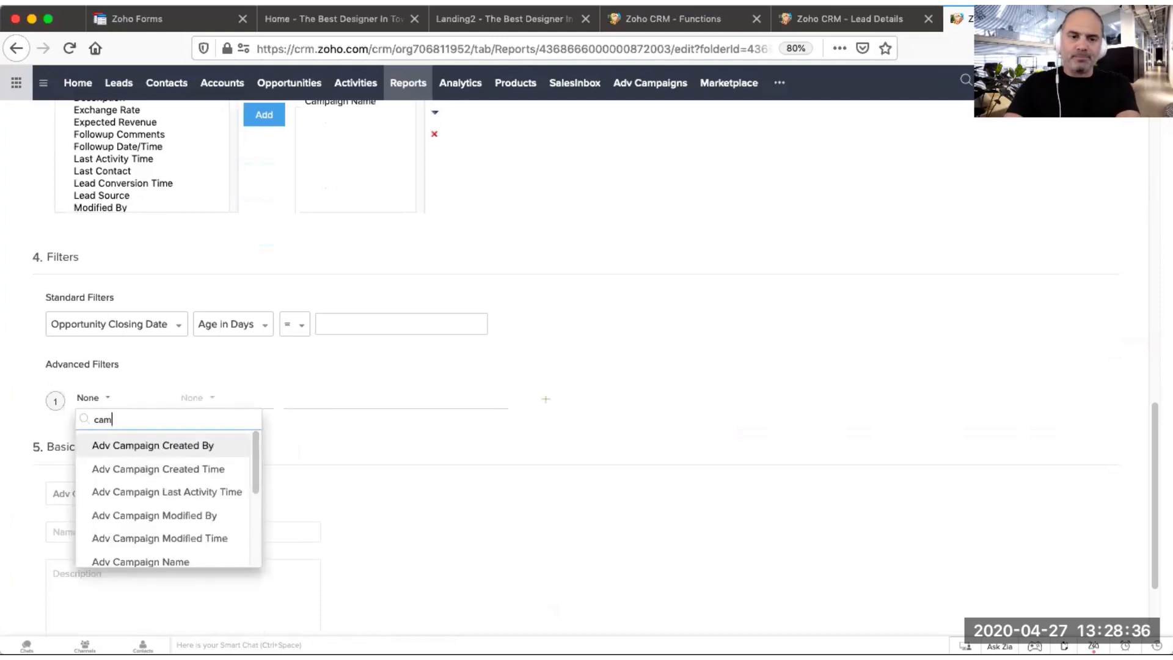
{"action": "scroll", "coordinate": [122, 514], "scroll_direction": "down", "scroll_amount": 4}
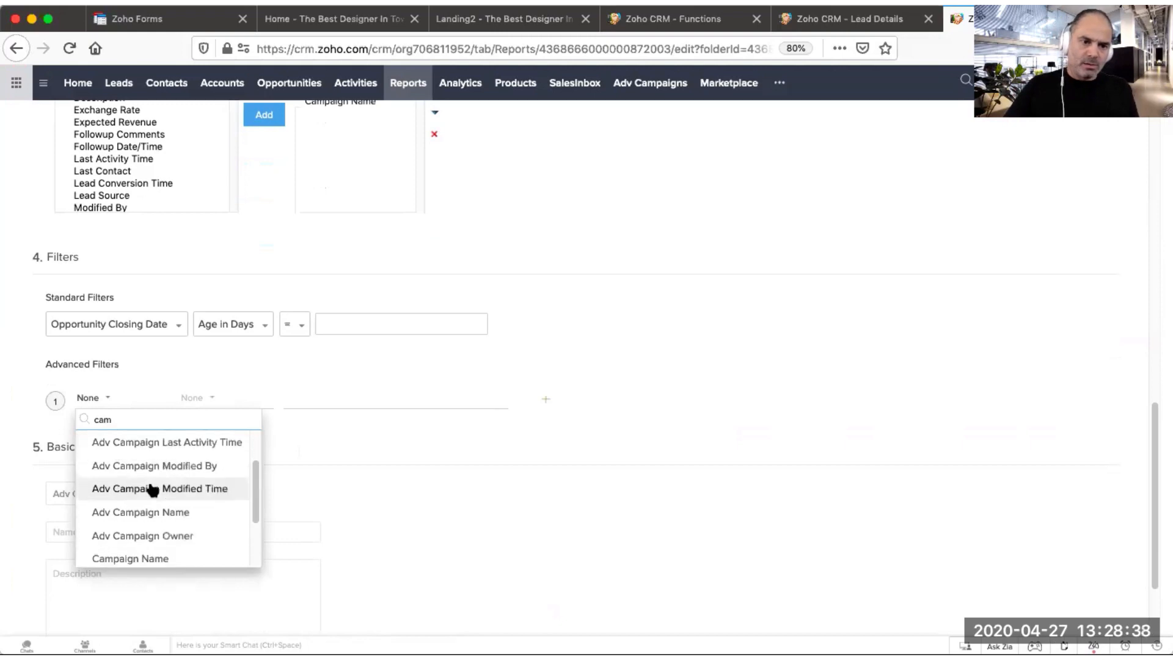
{"action": "left_click", "coordinate": [163, 488]}
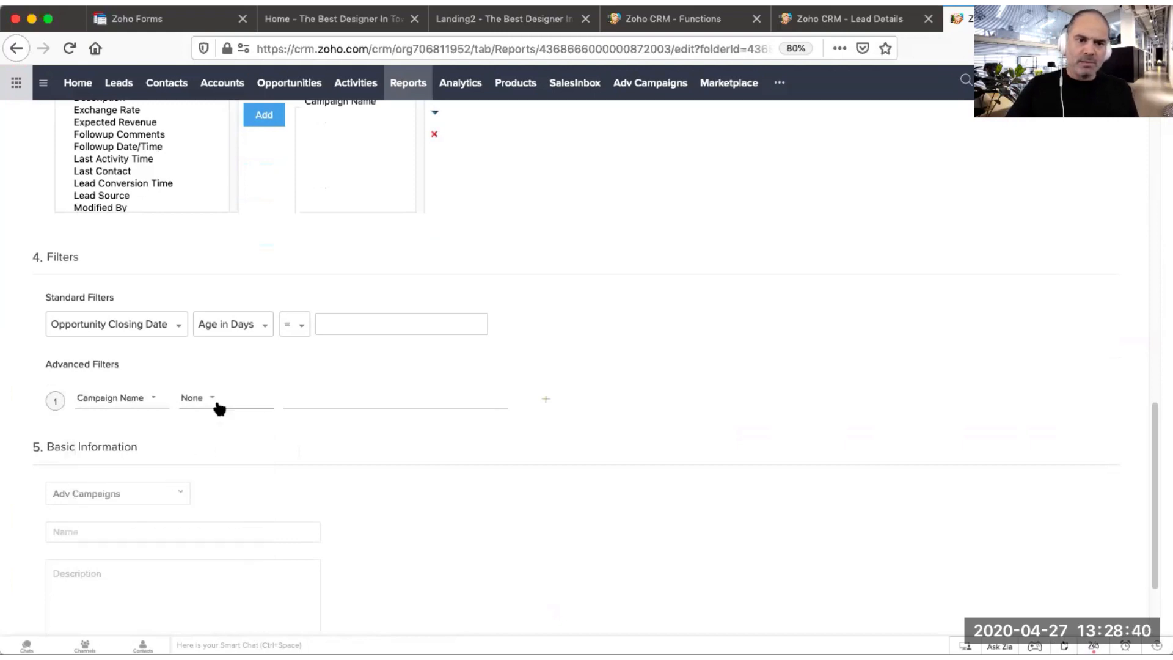
{"action": "left_click", "coordinate": [217, 402]}
{"action": "scroll", "coordinate": [220, 506], "scroll_direction": "down", "scroll_amount": 2}
{"action": "left_click", "coordinate": [227, 533]}
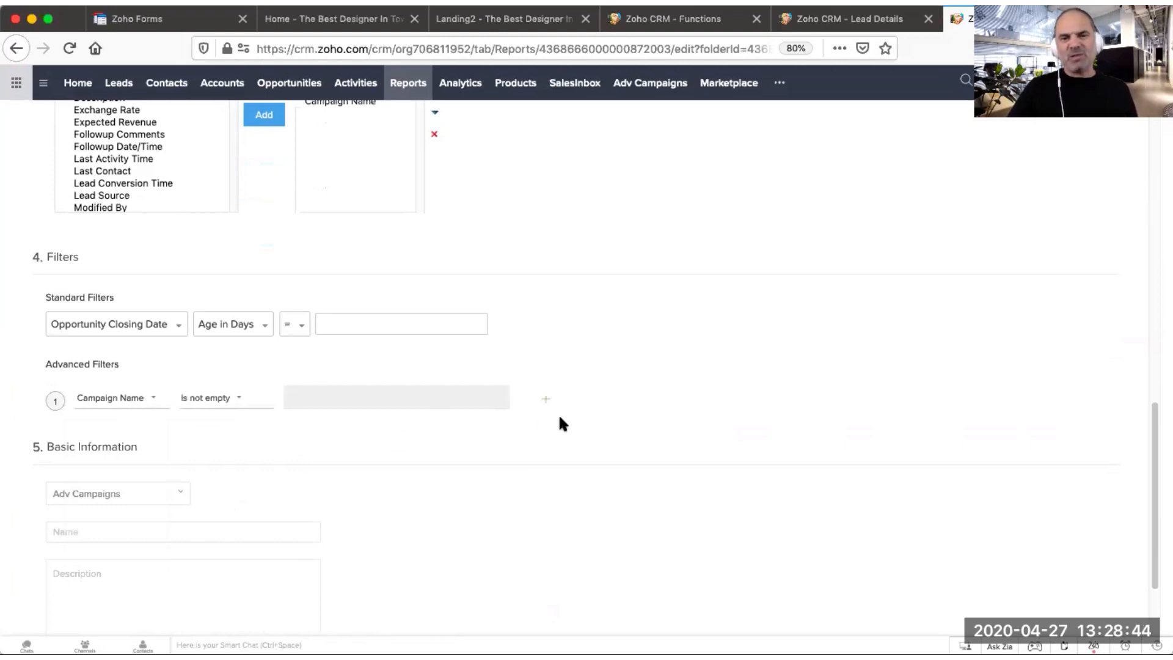
{"action": "scroll", "coordinate": [560, 418], "scroll_direction": "down", "scroll_amount": 2}
{"action": "left_click", "coordinate": [62, 560]}
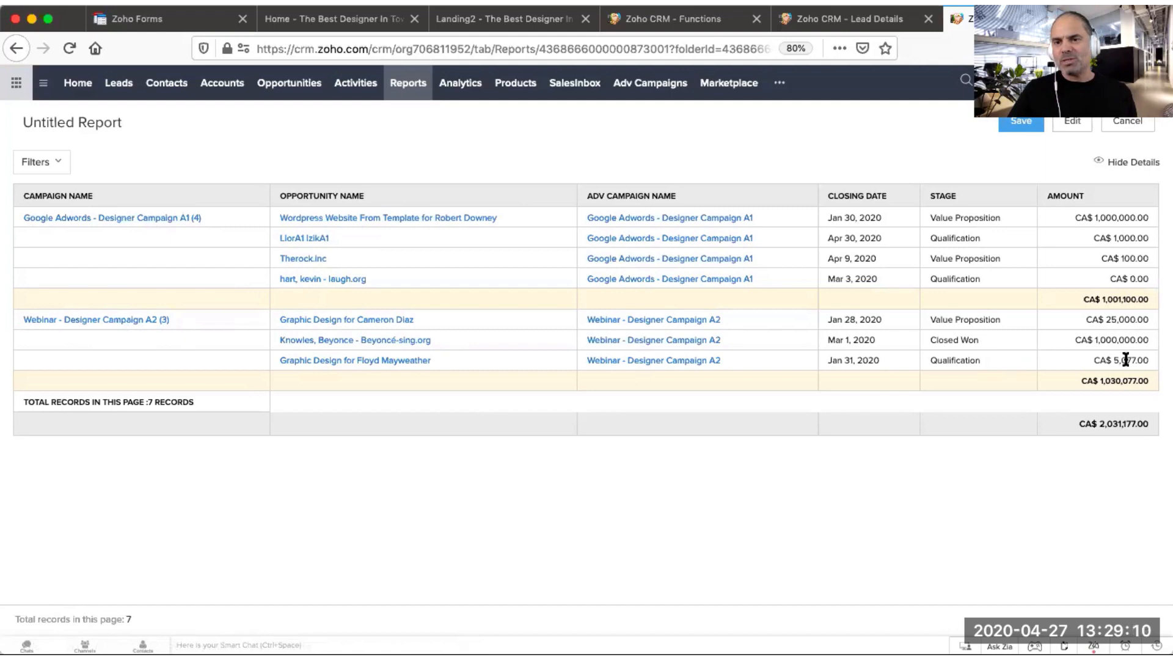
Step: Highlight the campaign amount subtotals in the report
{"action": "left_click_drag", "start_coordinate": [1082, 384], "coordinate": [1154, 385]}
{"action": "left_click", "coordinate": [1079, 306]}
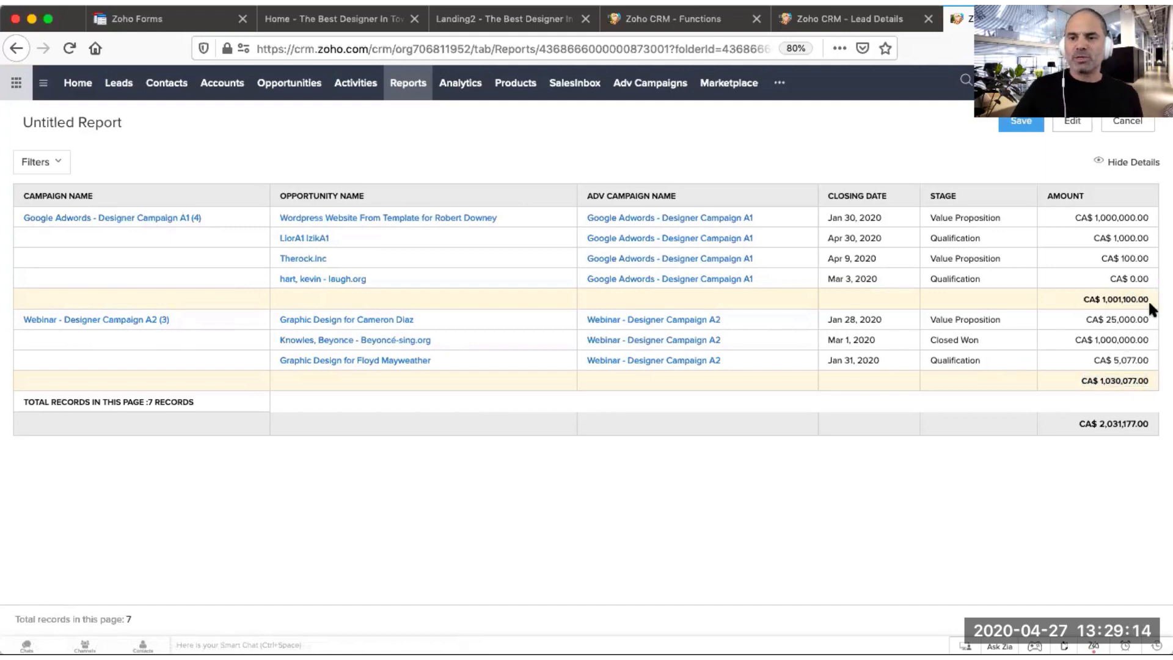
{"action": "left_click_drag", "start_coordinate": [1148, 300], "coordinate": [1081, 301]}
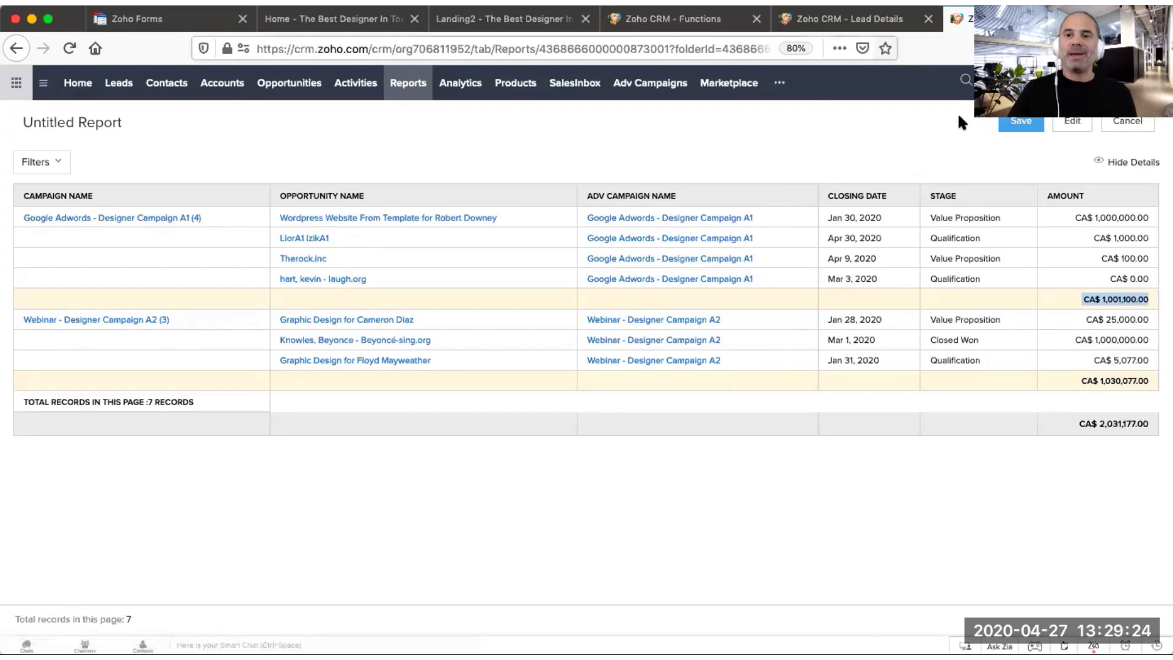
Step: Edit the report, add the campaign's Spending Budget column to the selected columns, and run it again
{"action": "left_click", "coordinate": [1074, 125]}
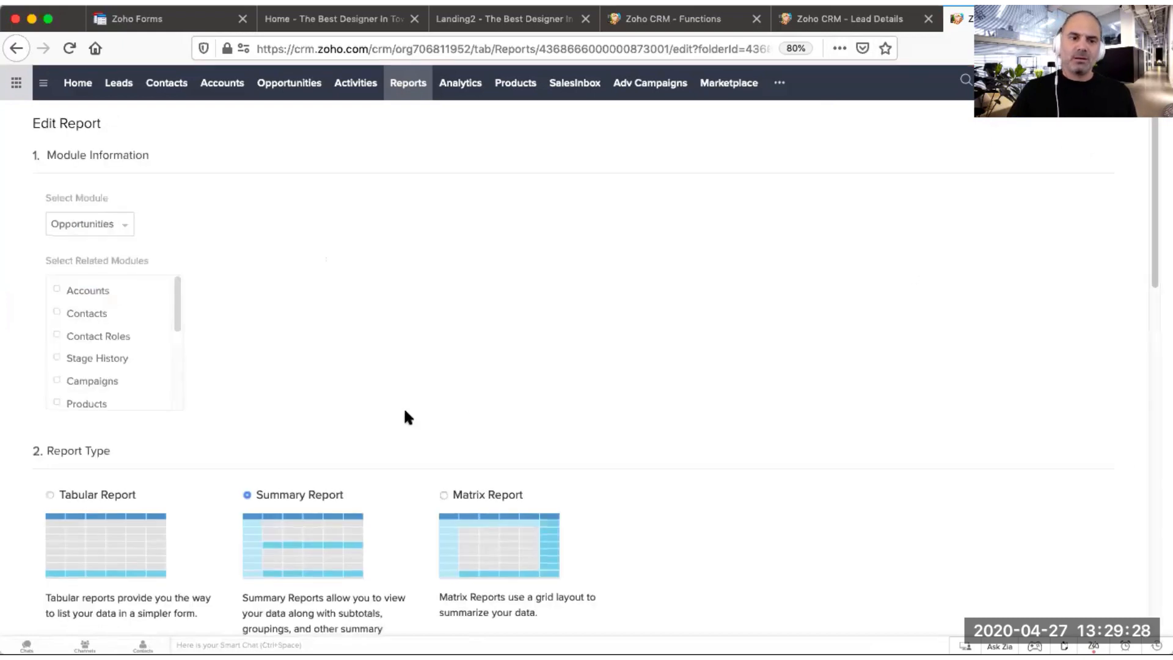
{"action": "scroll", "coordinate": [432, 406], "scroll_direction": "down", "scroll_amount": 8}
{"action": "left_click", "coordinate": [126, 363]}
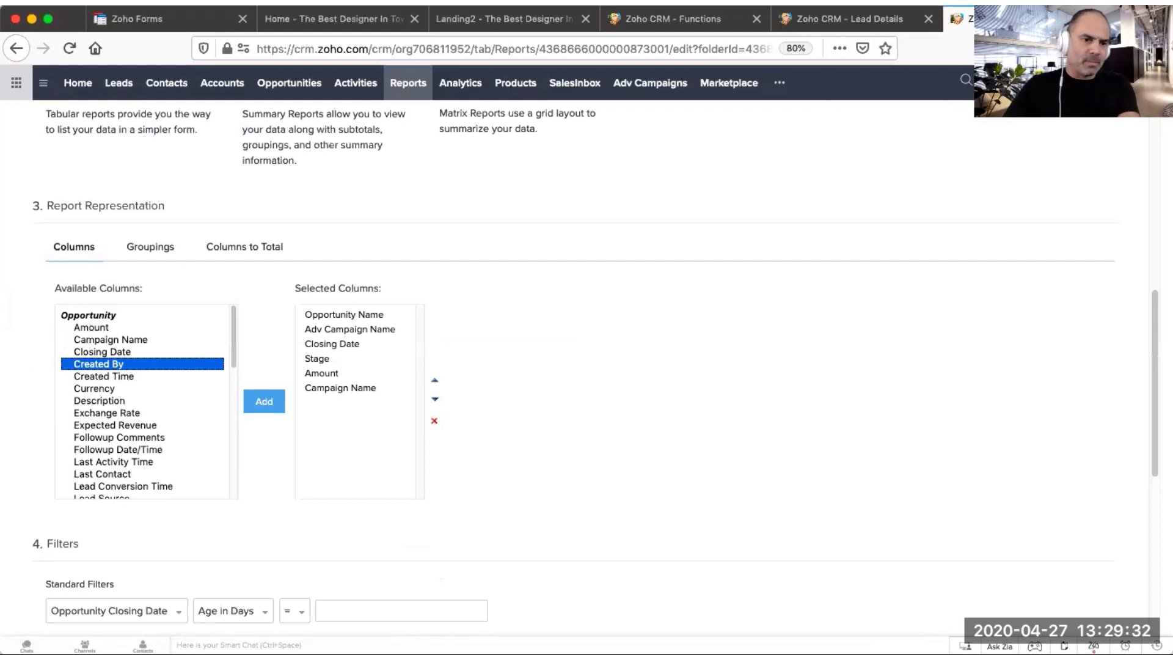
{"action": "scroll", "coordinate": [165, 372], "scroll_direction": "down", "scroll_amount": 5}
{"action": "scroll", "coordinate": [209, 222], "scroll_direction": "down", "scroll_amount": 6}
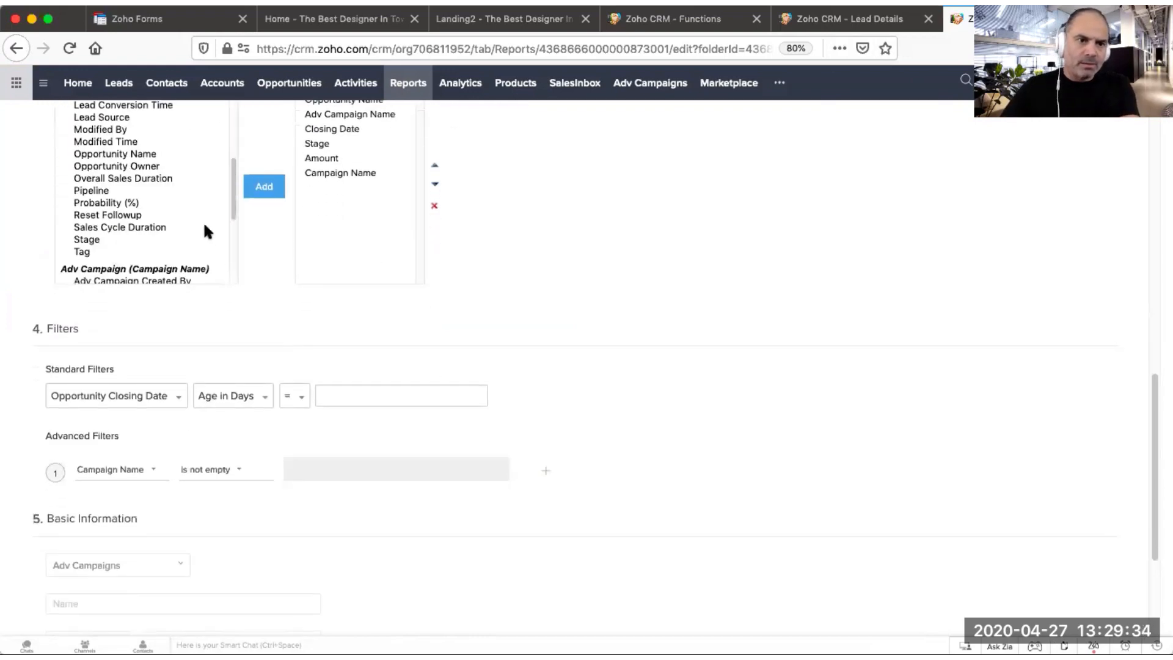
{"action": "scroll", "coordinate": [193, 220], "scroll_direction": "down", "scroll_amount": 10}
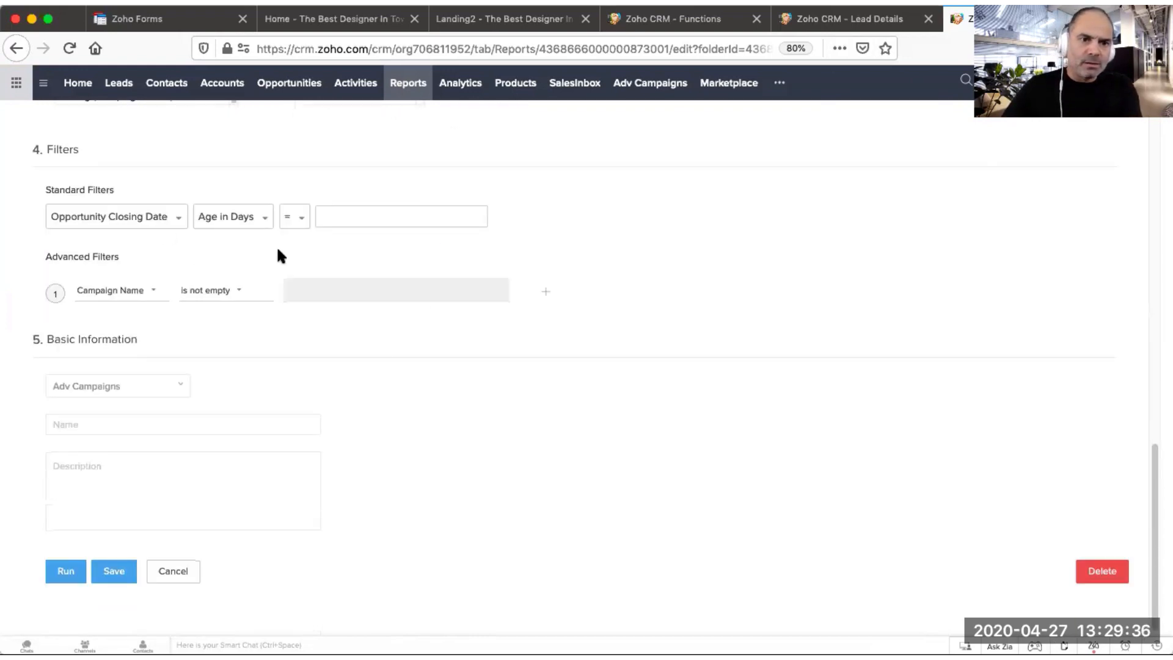
{"action": "scroll", "coordinate": [467, 383], "scroll_direction": "up", "scroll_amount": 2}
{"action": "scroll", "coordinate": [469, 391], "scroll_direction": "up", "scroll_amount": 2}
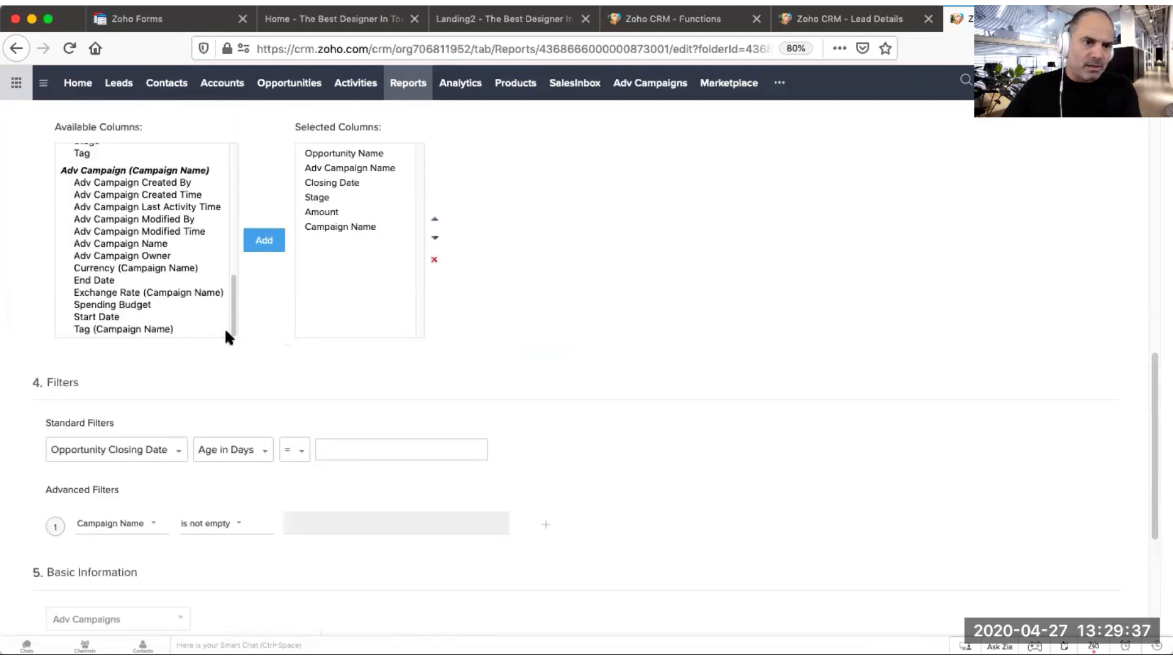
{"action": "left_click", "coordinate": [122, 305]}
{"action": "left_click", "coordinate": [270, 245]}
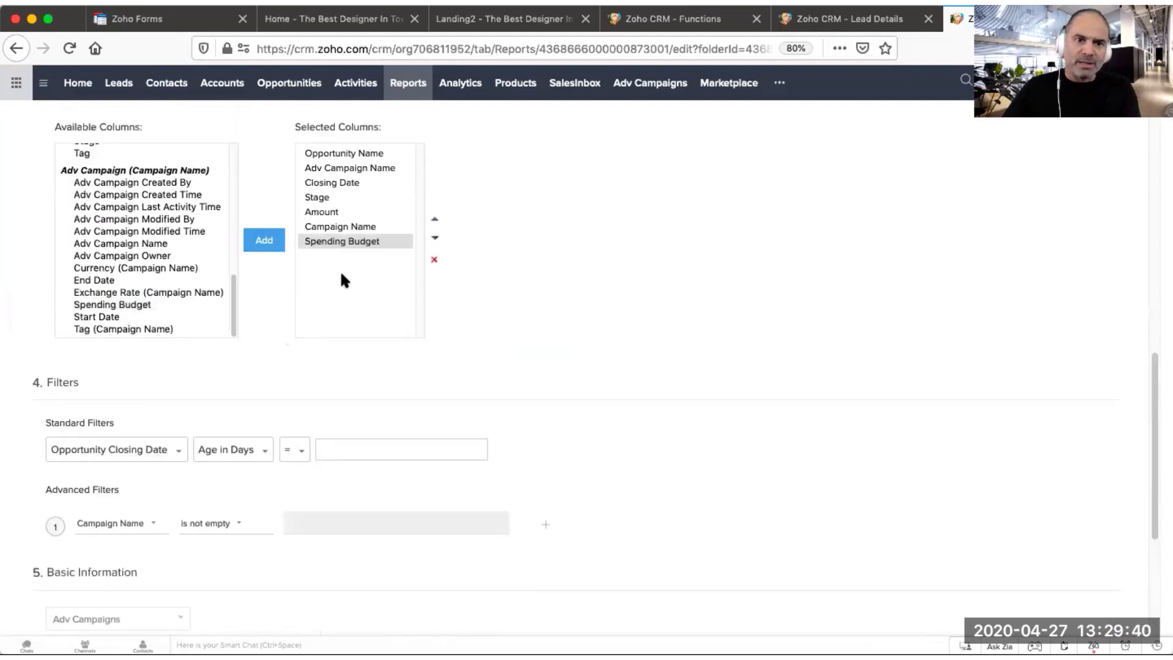
{"action": "scroll", "coordinate": [525, 437], "scroll_direction": "down", "scroll_amount": 4}
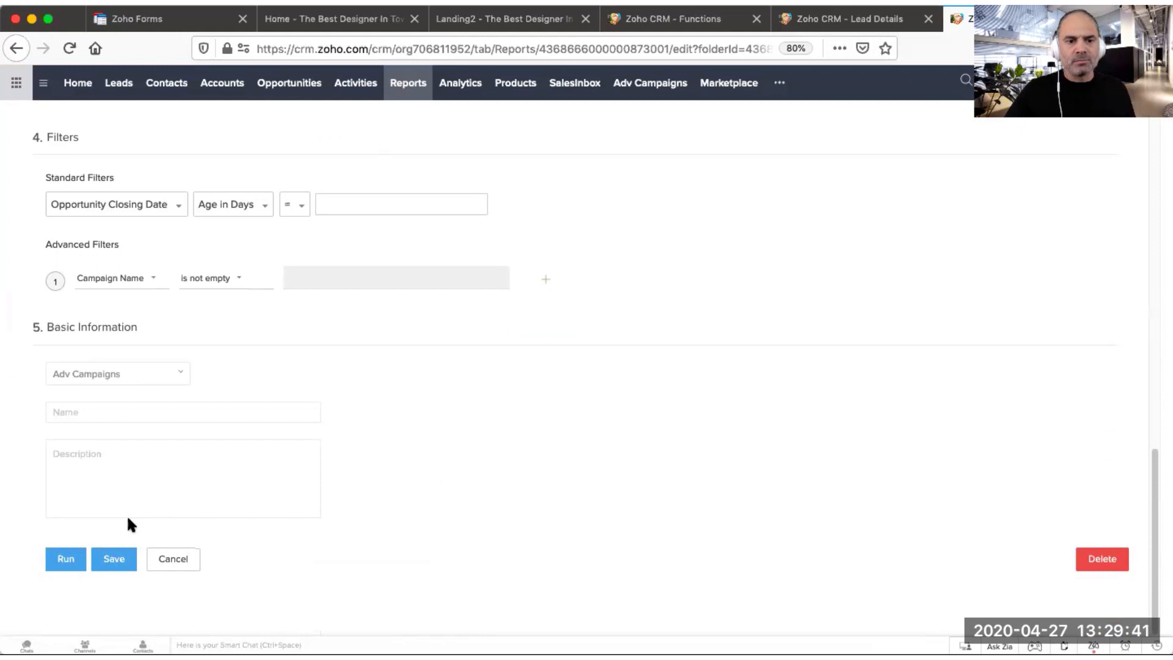
{"action": "left_click", "coordinate": [66, 558]}
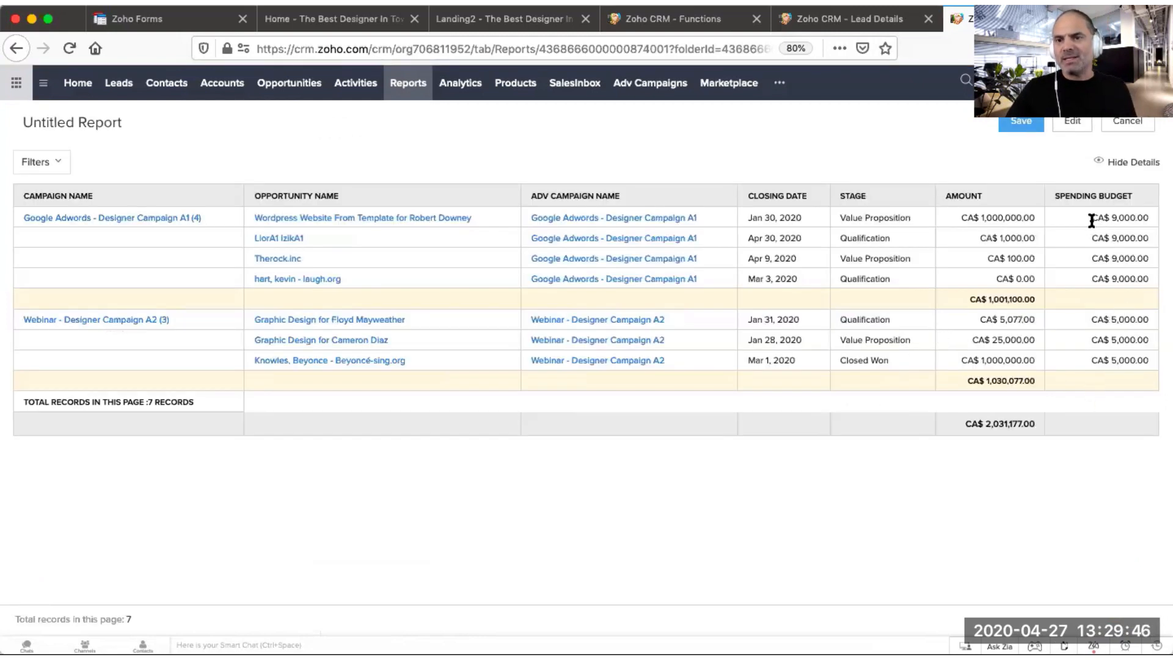
Step: Highlight the spending budget values and compare them with the campaign amount subtotals
{"action": "left_click_drag", "start_coordinate": [1091, 218], "coordinate": [1150, 218]}
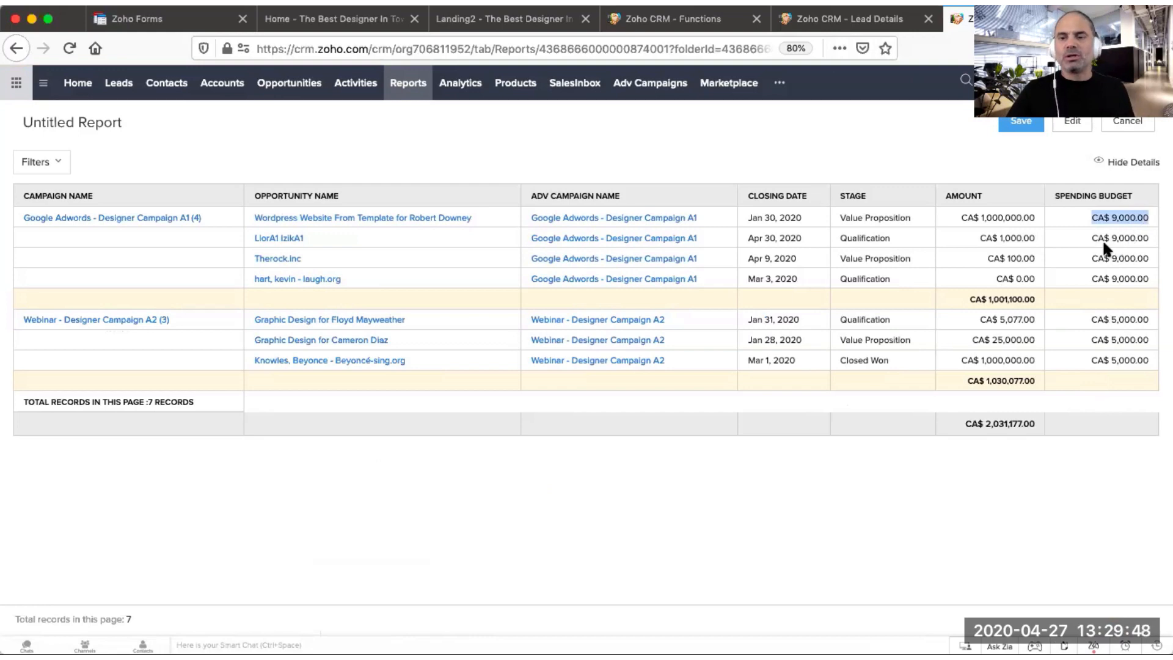
{"action": "left_click_drag", "start_coordinate": [957, 301], "coordinate": [1036, 302]}
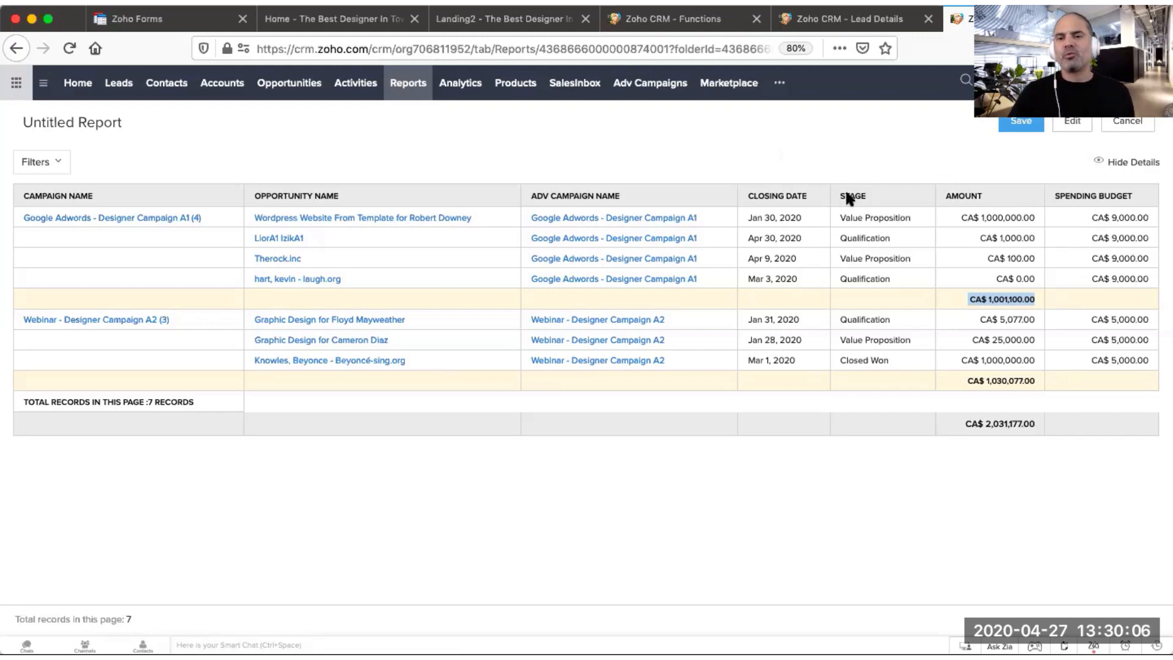
{"action": "left_click", "coordinate": [722, 434]}
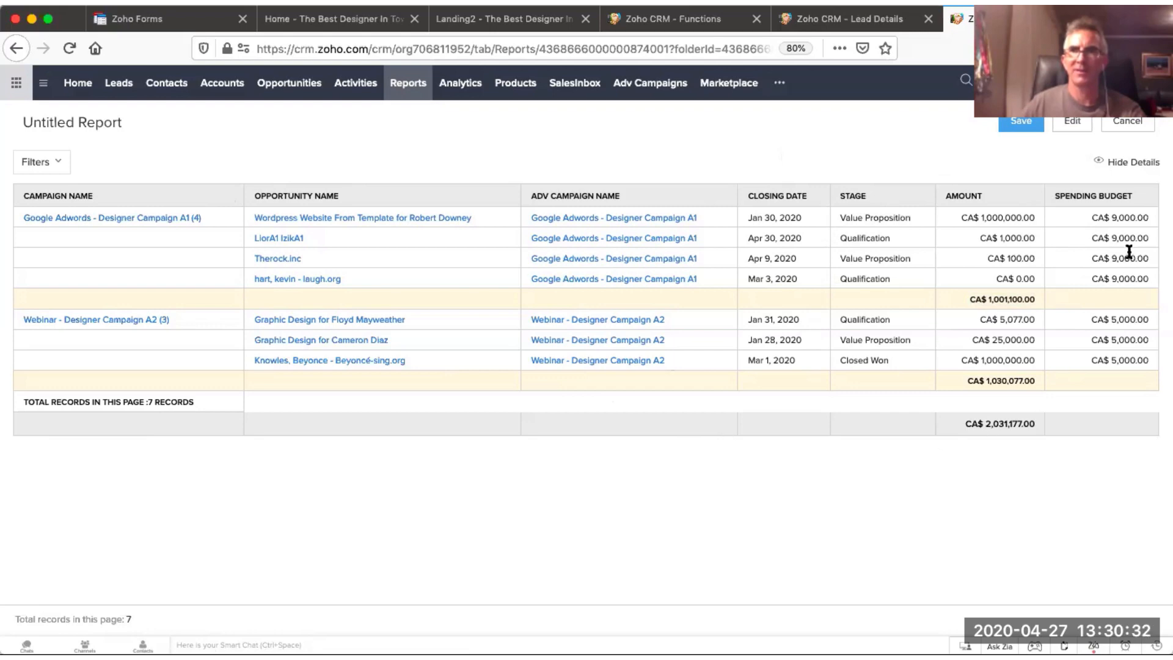
{"action": "left_click_drag", "start_coordinate": [1085, 217], "coordinate": [1151, 215]}
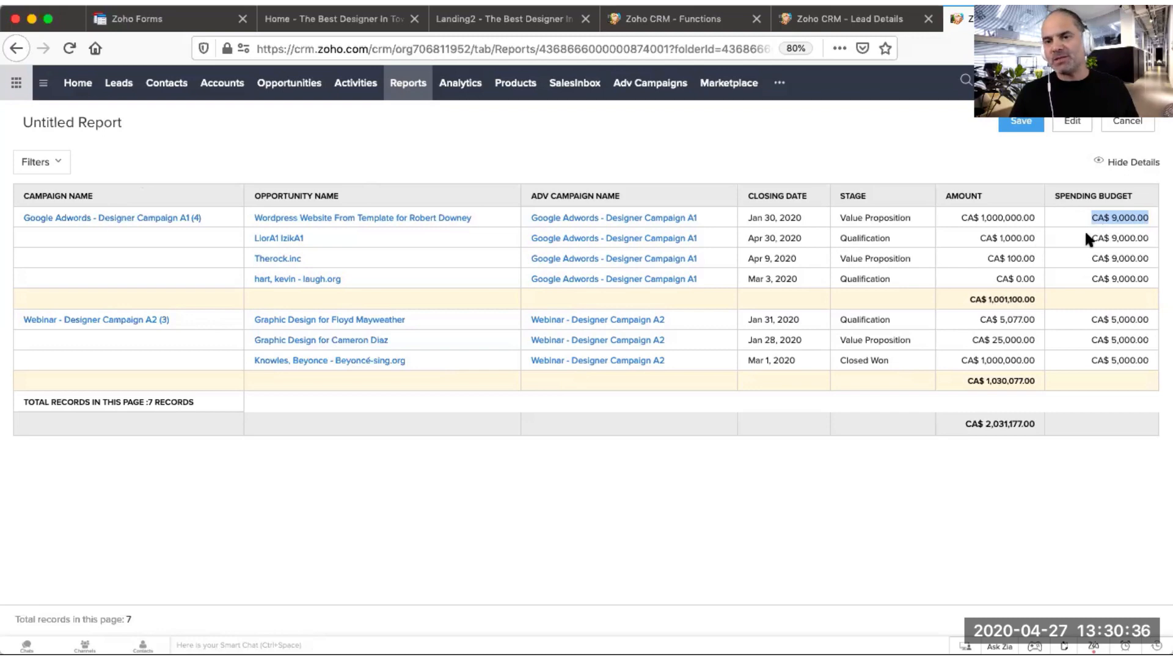
{"action": "left_click_drag", "start_coordinate": [1091, 236], "coordinate": [1160, 283]}
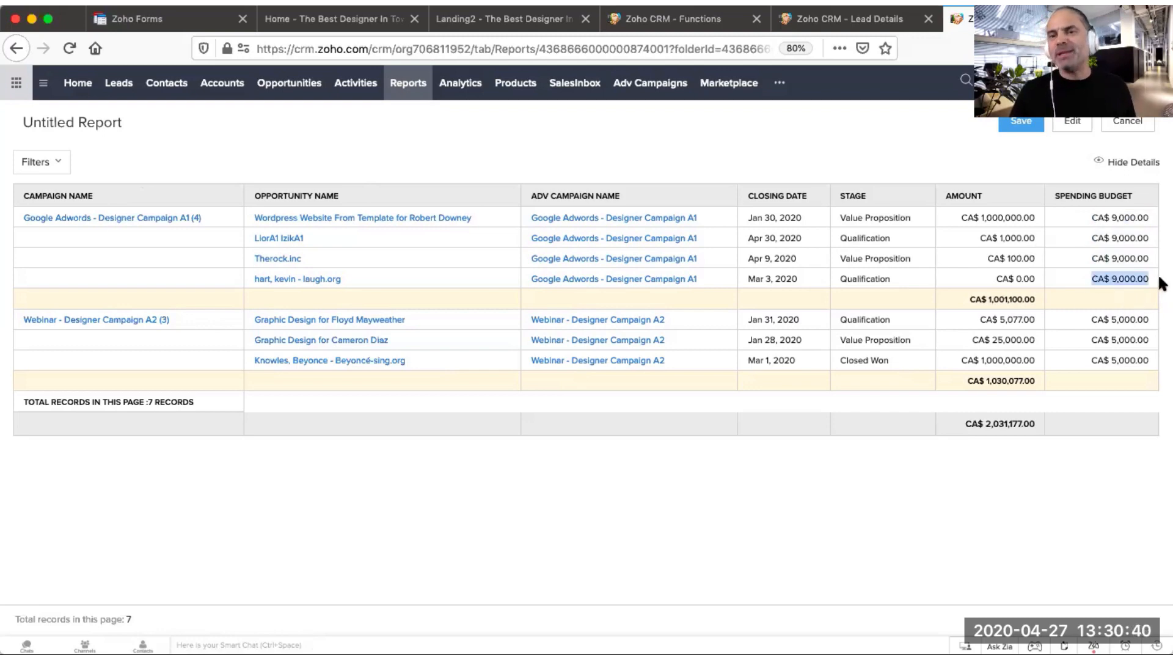
{"action": "left_click", "coordinate": [1103, 279]}
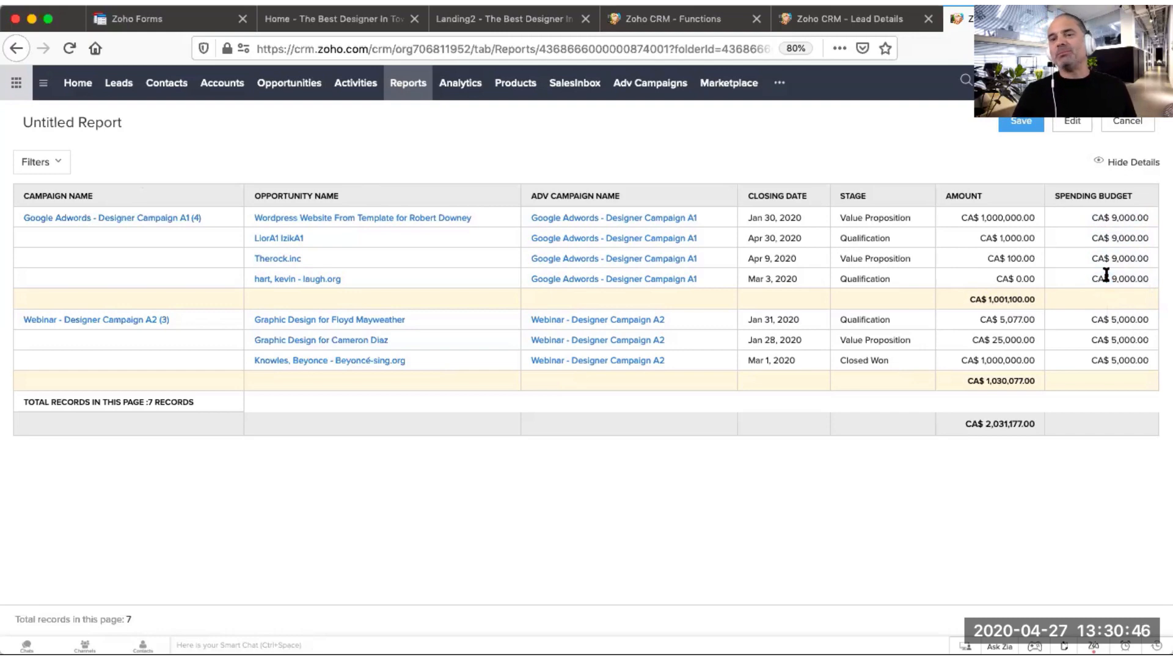
{"action": "left_click_drag", "start_coordinate": [1094, 278], "coordinate": [1150, 272]}
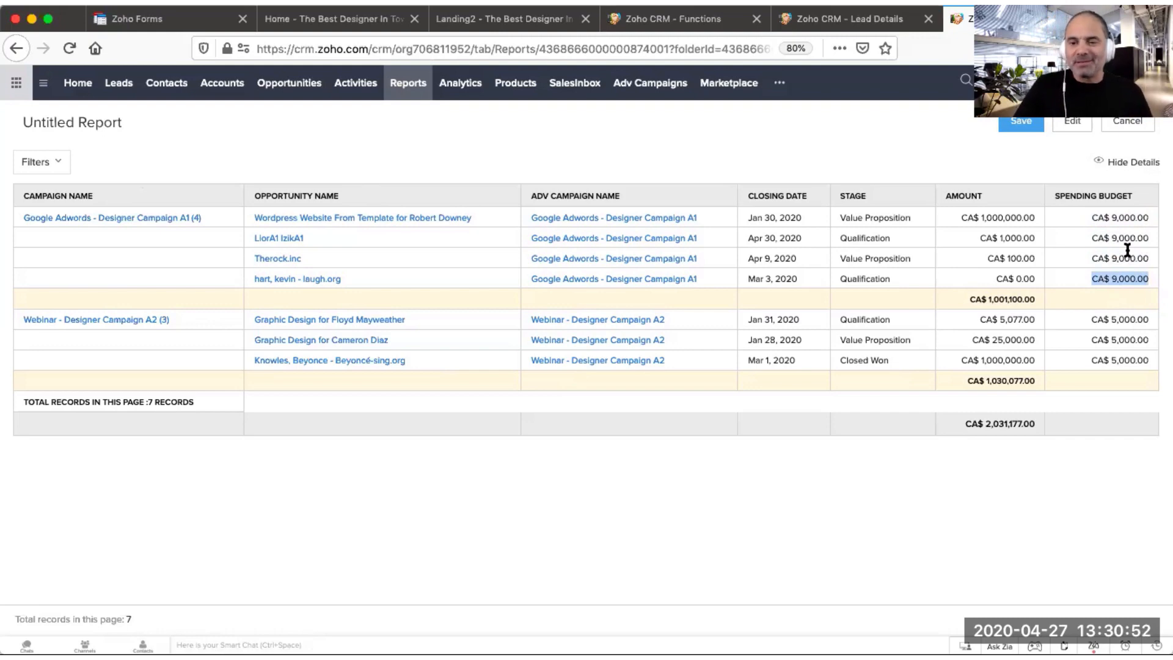
{"action": "left_click", "coordinate": [1040, 232]}
{"action": "left_click_drag", "start_coordinate": [968, 300], "coordinate": [1033, 299]}
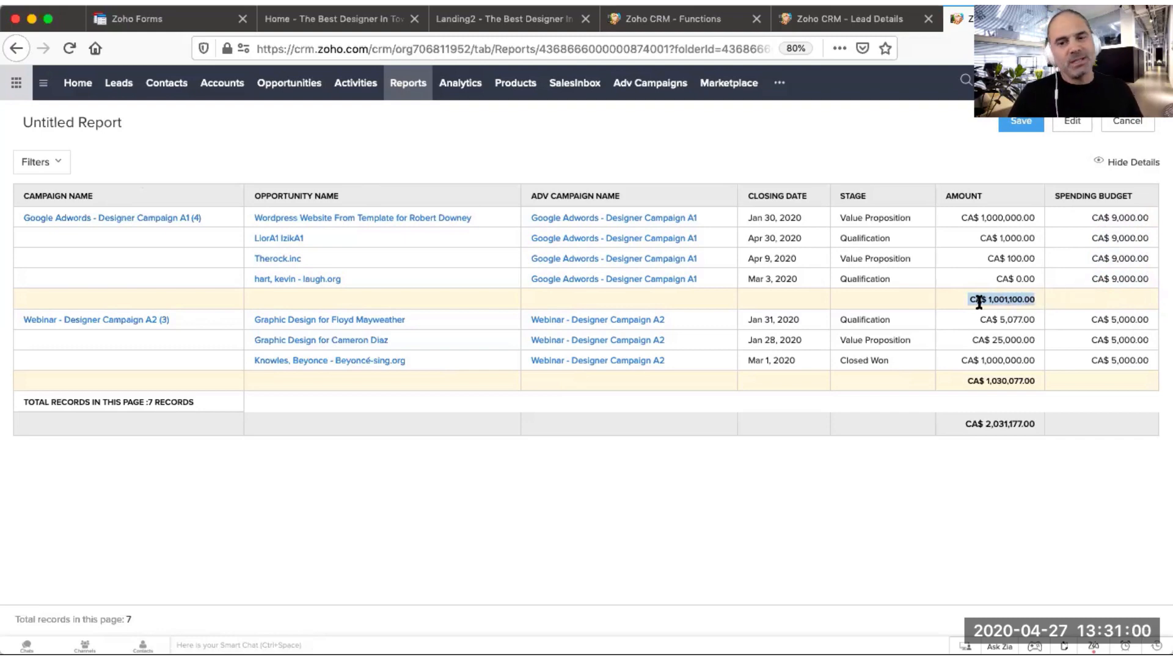
{"action": "left_click_drag", "start_coordinate": [967, 300], "coordinate": [1032, 299]}
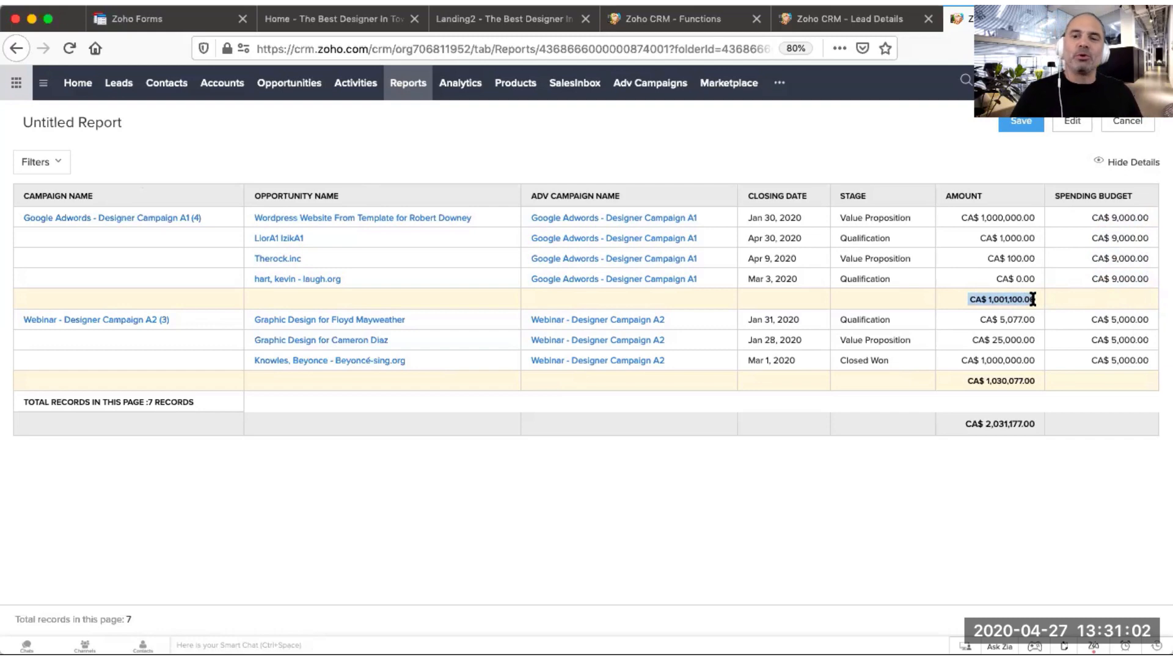
{"action": "left_click", "coordinate": [1033, 299]}
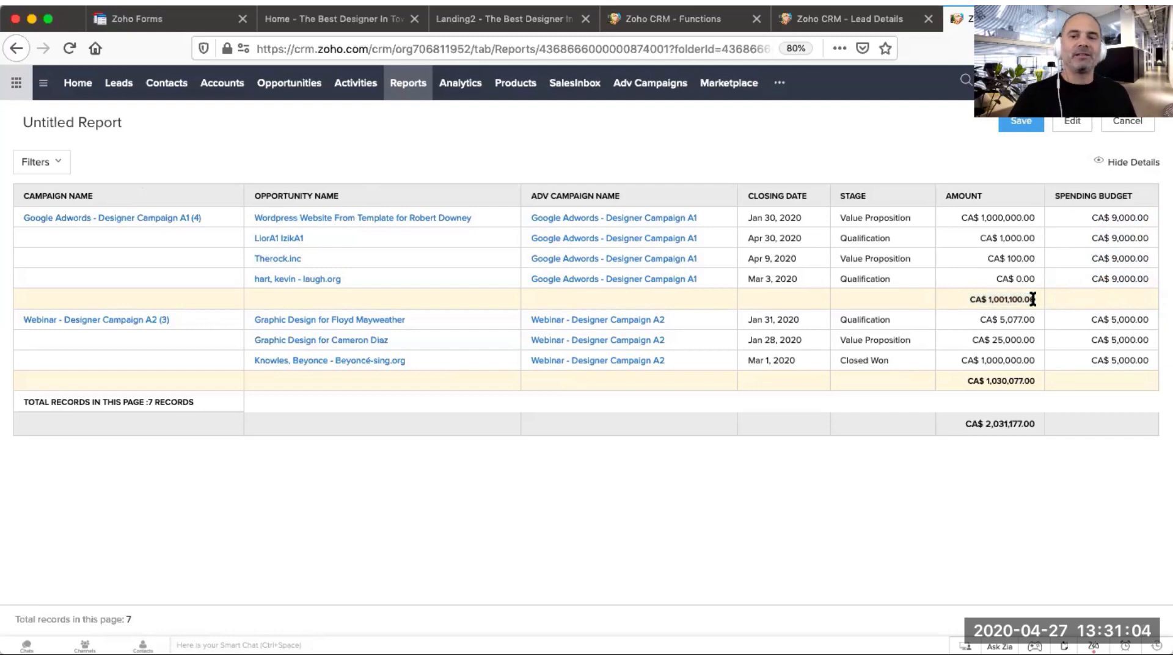
{"action": "left_click_drag", "start_coordinate": [1035, 299], "coordinate": [968, 299]}
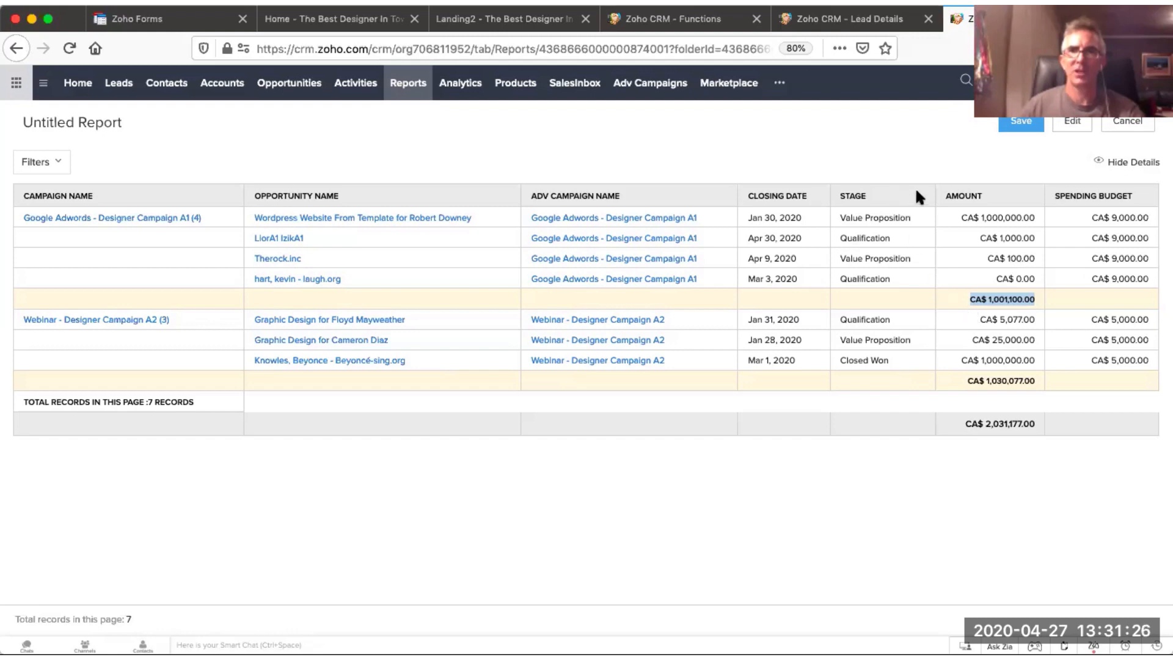
Step: Edit the report, add a second advanced filter where Stage is Closed Won, and run it
{"action": "left_click", "coordinate": [1069, 123]}
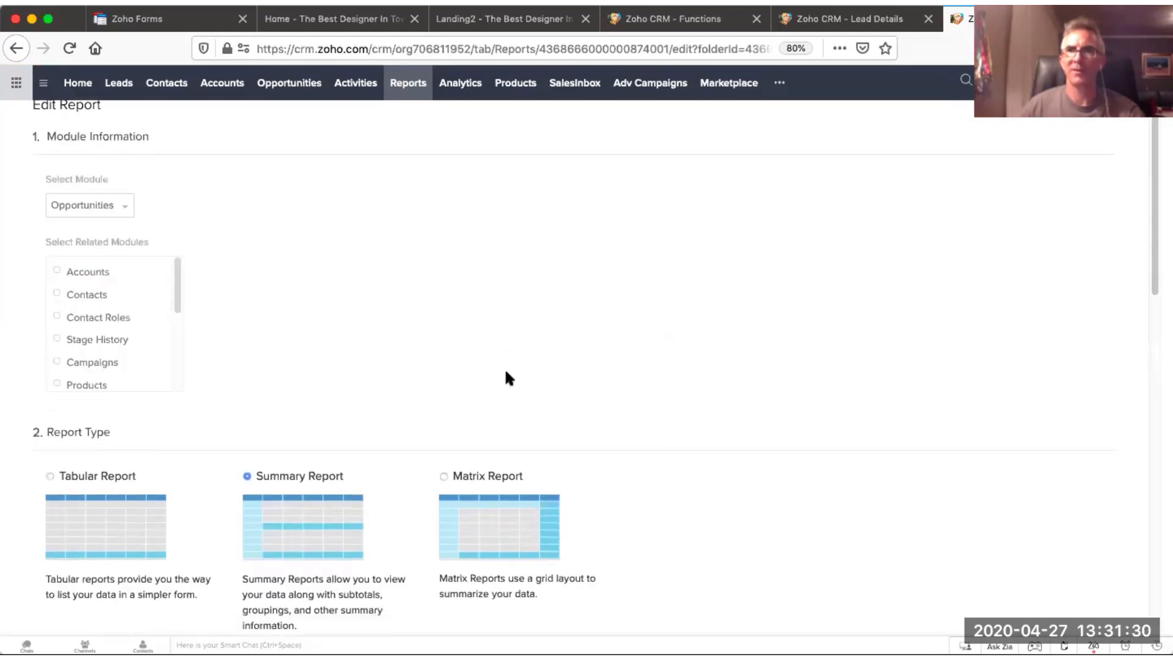
{"action": "scroll", "coordinate": [505, 377], "scroll_direction": "down", "scroll_amount": 15}
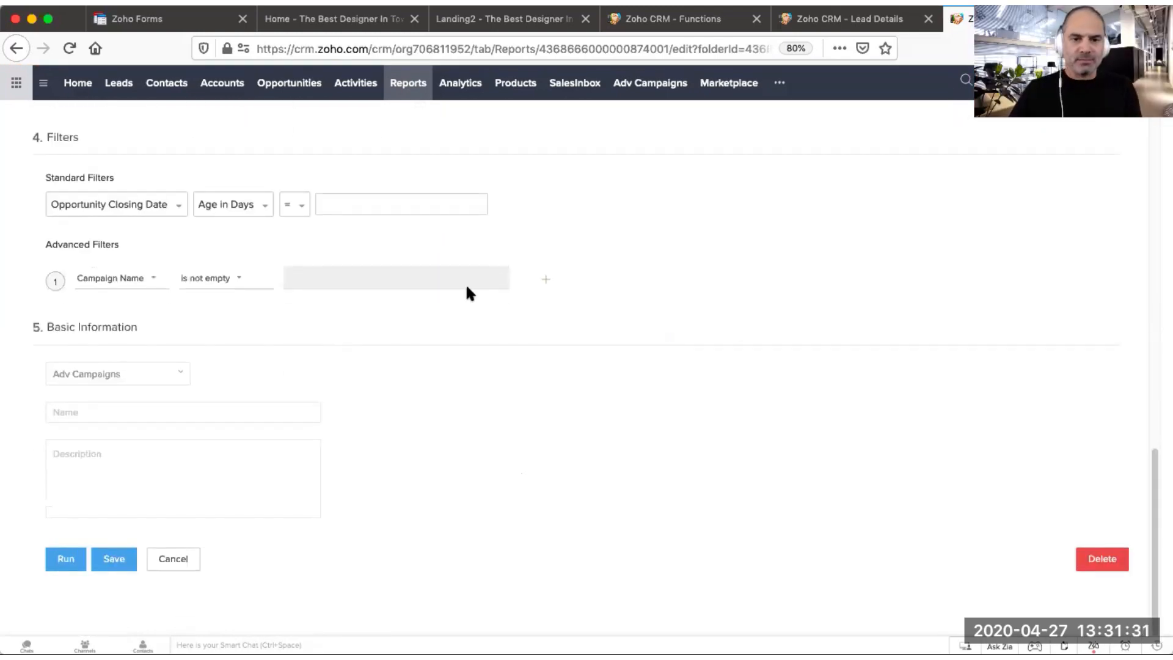
{"action": "left_click", "coordinate": [546, 279]}
{"action": "left_click", "coordinate": [118, 327]}
{"action": "type", "text": "stag"}
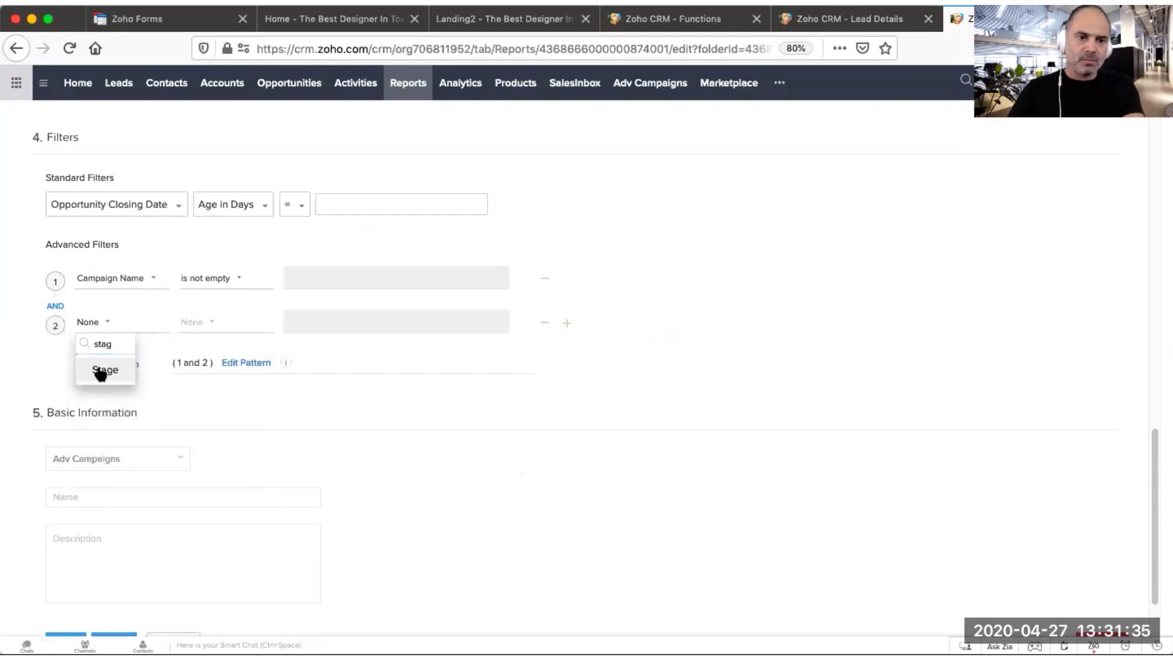
{"action": "left_click", "coordinate": [101, 371]}
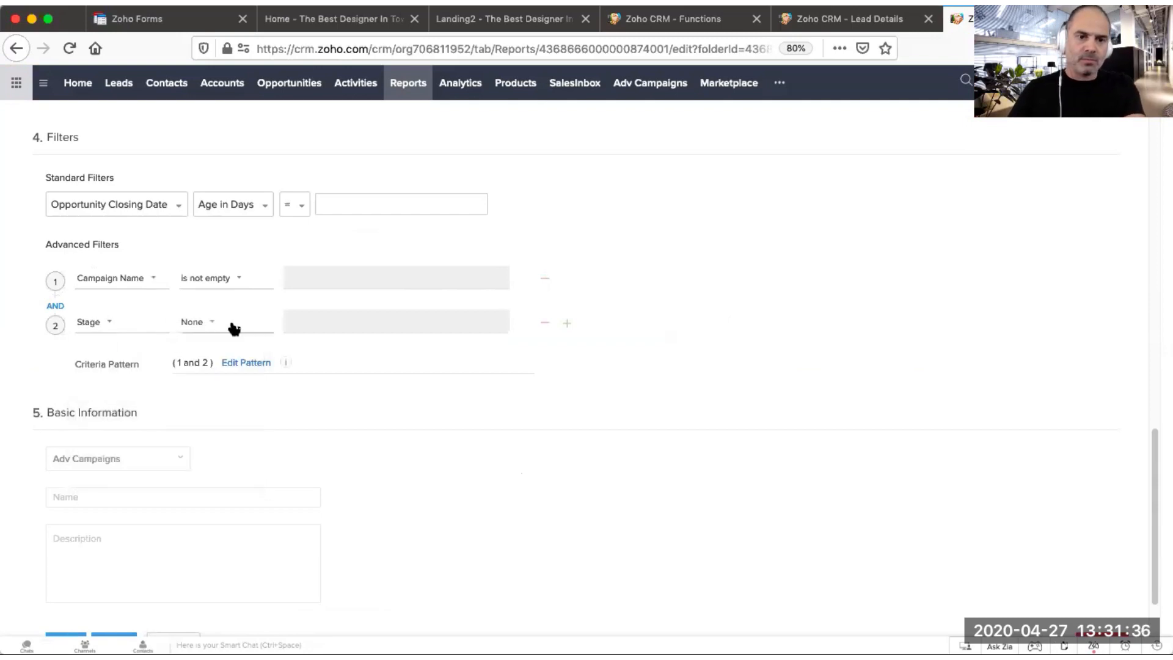
{"action": "left_click", "coordinate": [231, 325]}
{"action": "left_click", "coordinate": [202, 372]}
{"action": "left_click", "coordinate": [318, 323]}
{"action": "type", "text": "w"}
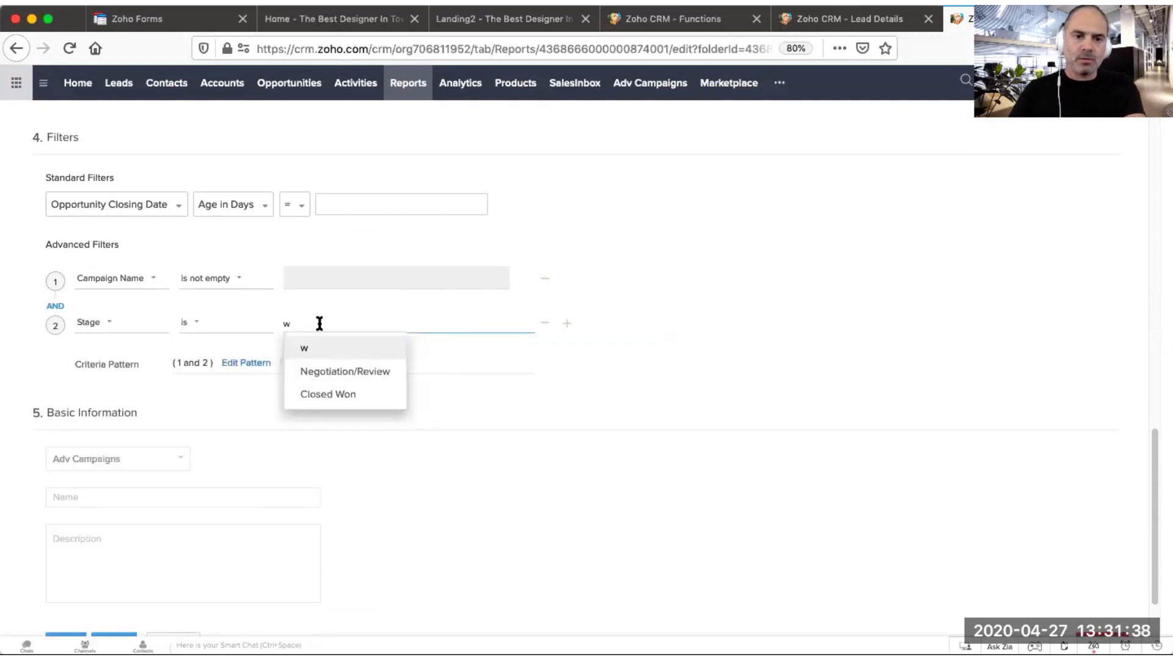
{"action": "left_click", "coordinate": [342, 396]}
{"action": "left_click", "coordinate": [620, 440]}
{"action": "scroll", "coordinate": [621, 440], "scroll_direction": "down", "scroll_amount": 3}
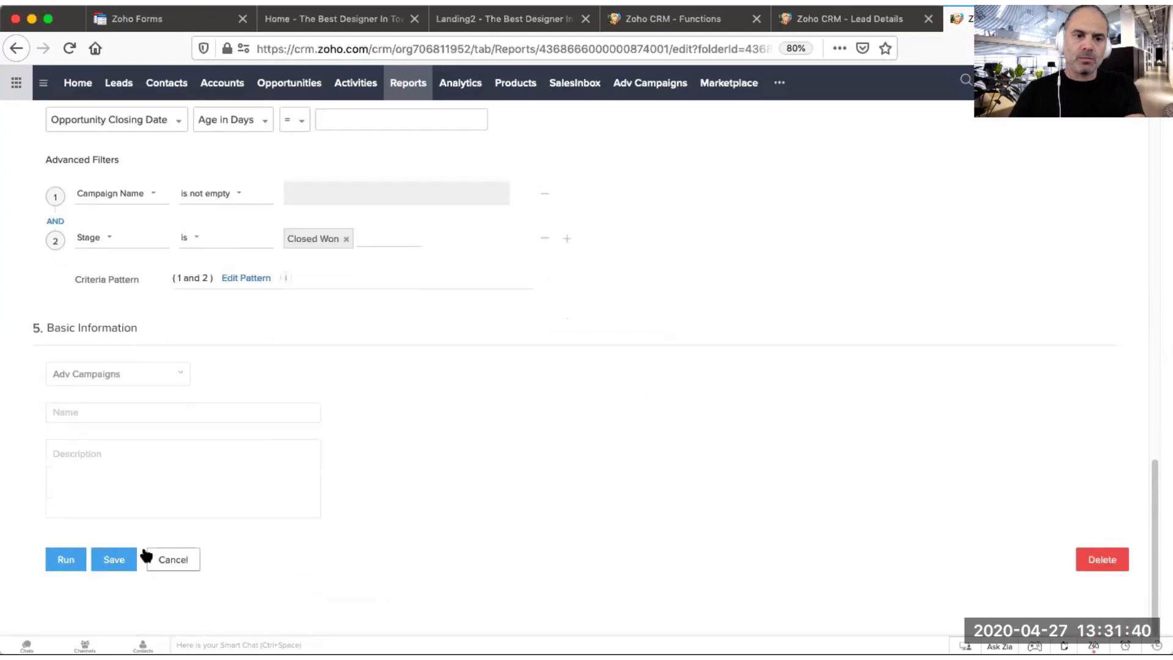
{"action": "left_click", "coordinate": [64, 559]}
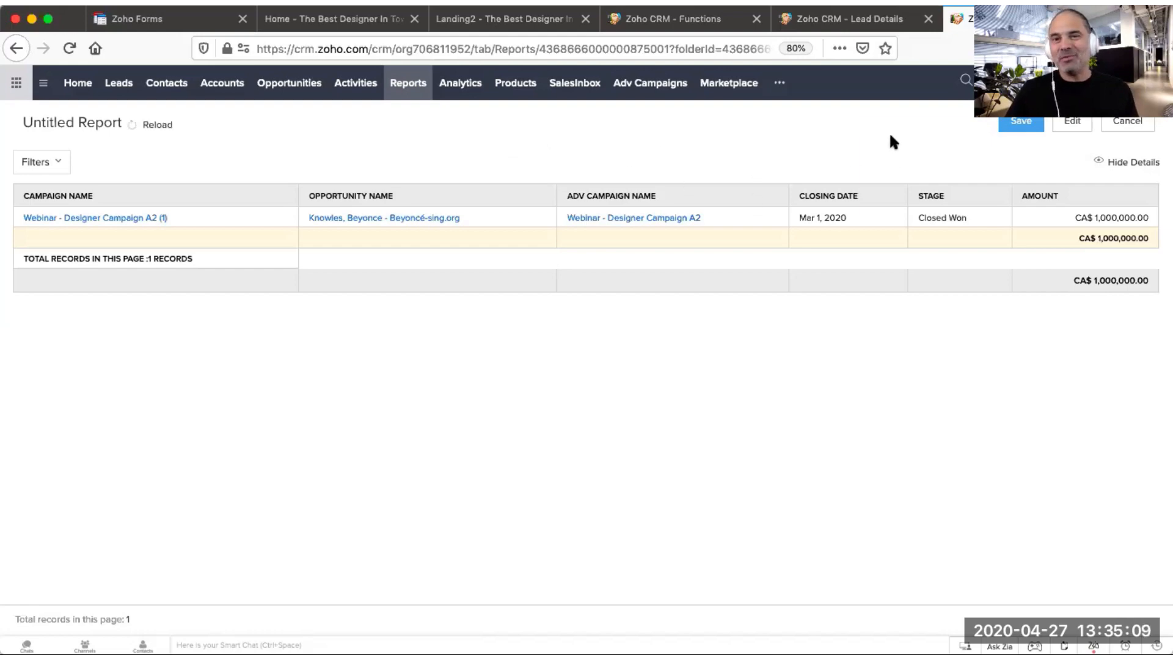
Step: Open Analytics and browse the Adv Campaigns, Org Overview and Lead Analytics dashboards
{"action": "left_click", "coordinate": [469, 89]}
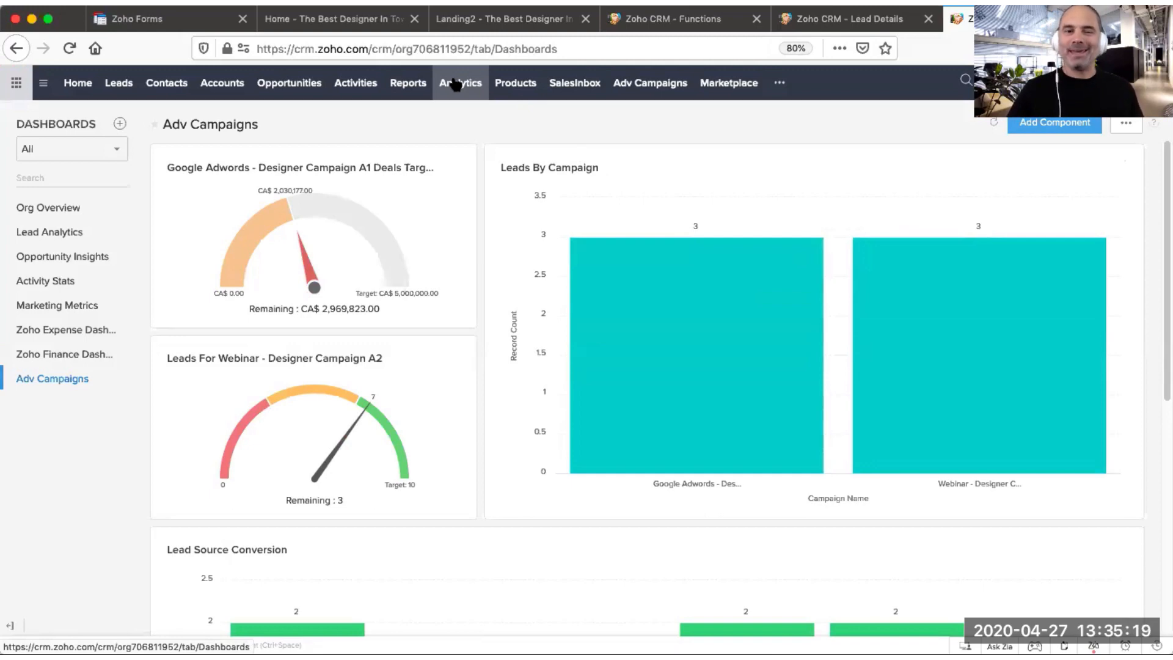
{"action": "left_click", "coordinate": [50, 210]}
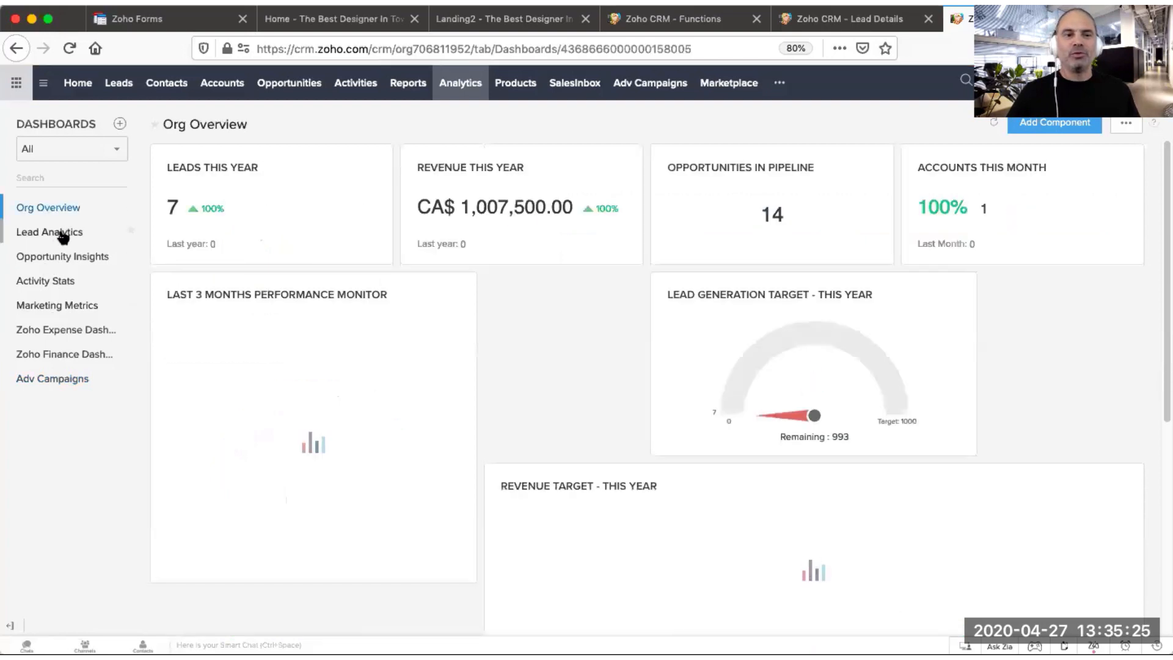
{"action": "left_click", "coordinate": [62, 232]}
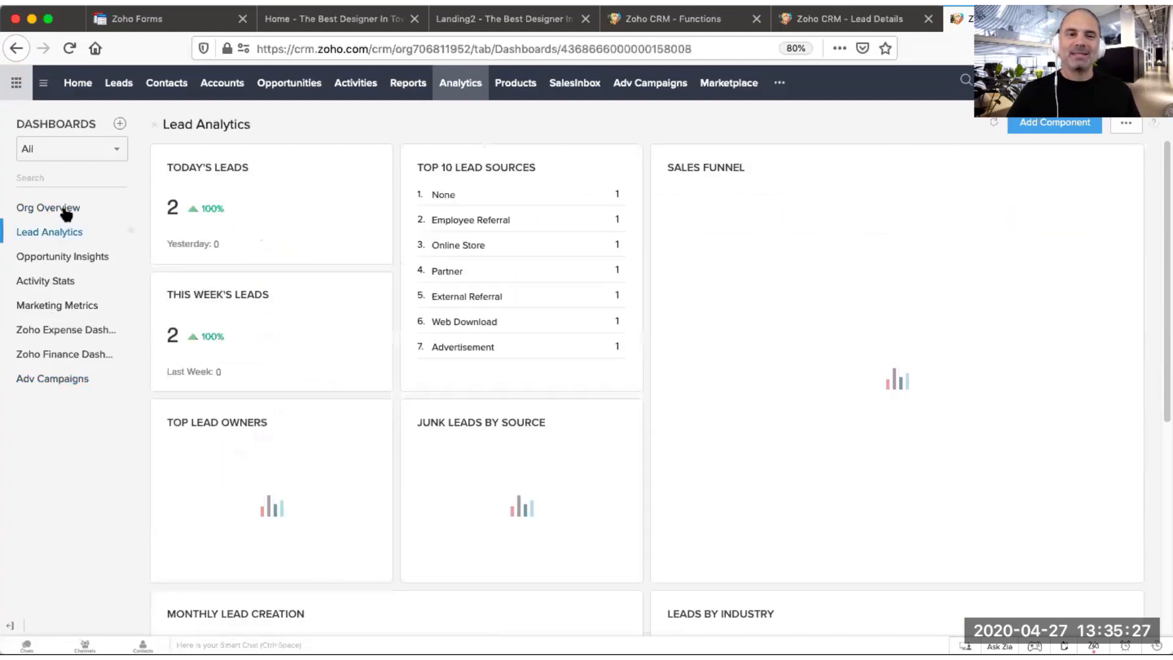
{"action": "left_click", "coordinate": [66, 209]}
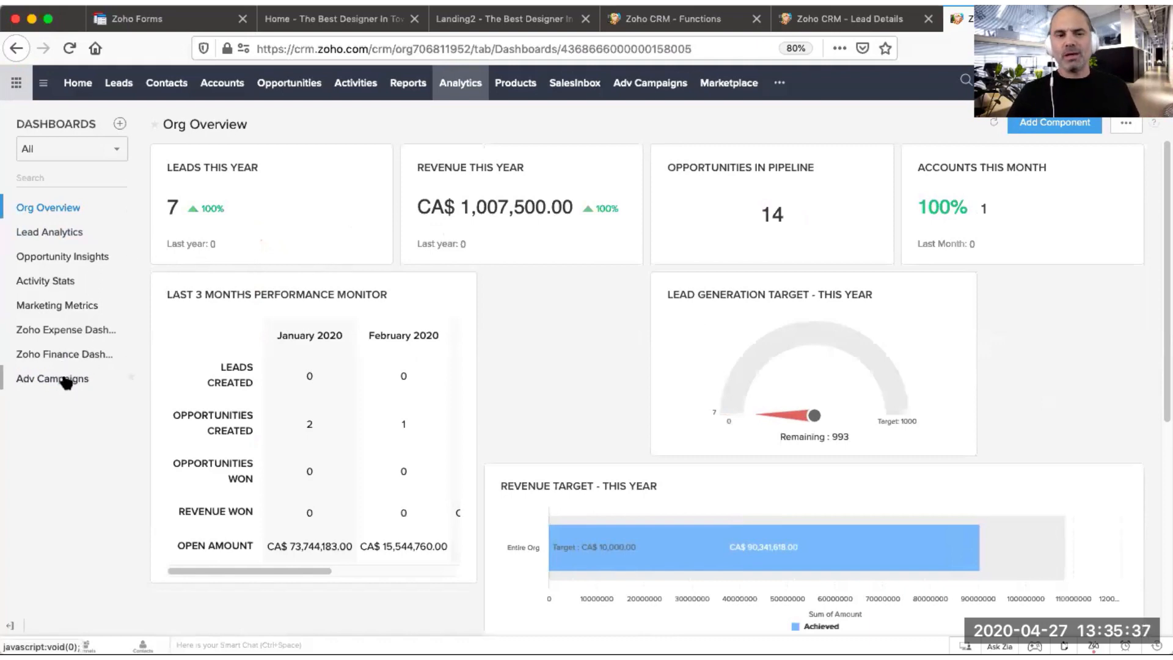
Step: Create a new dashboard and name it Another one
{"action": "left_click", "coordinate": [121, 126]}
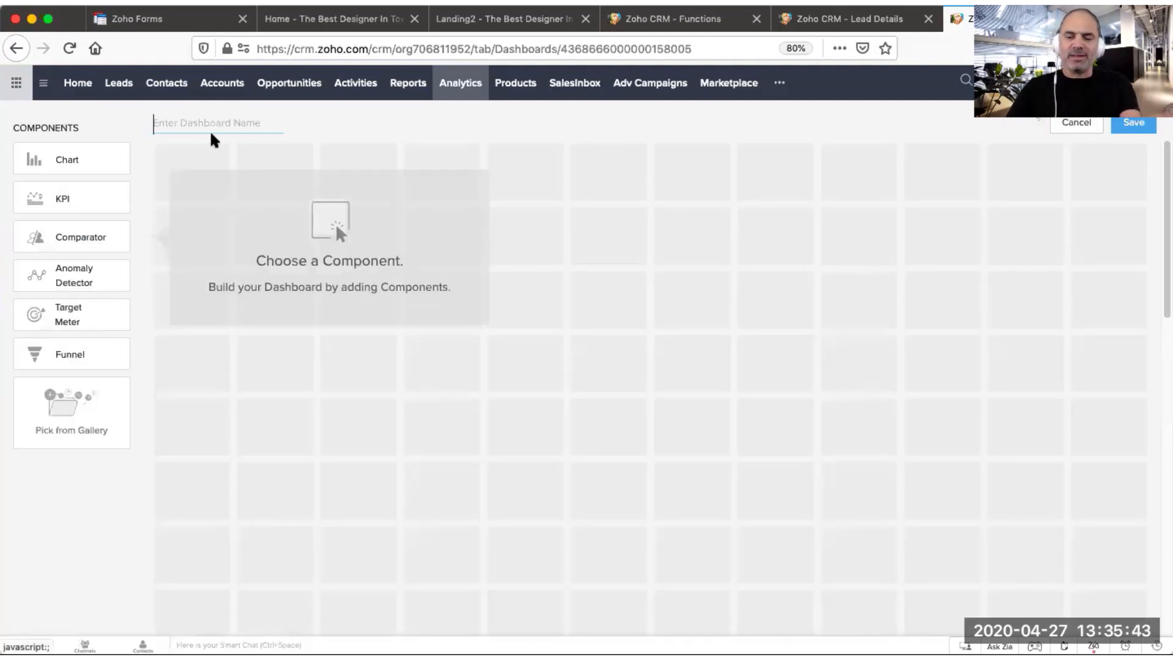
{"action": "type", "text": "Test"}
{"action": "key", "text": "super+a"}
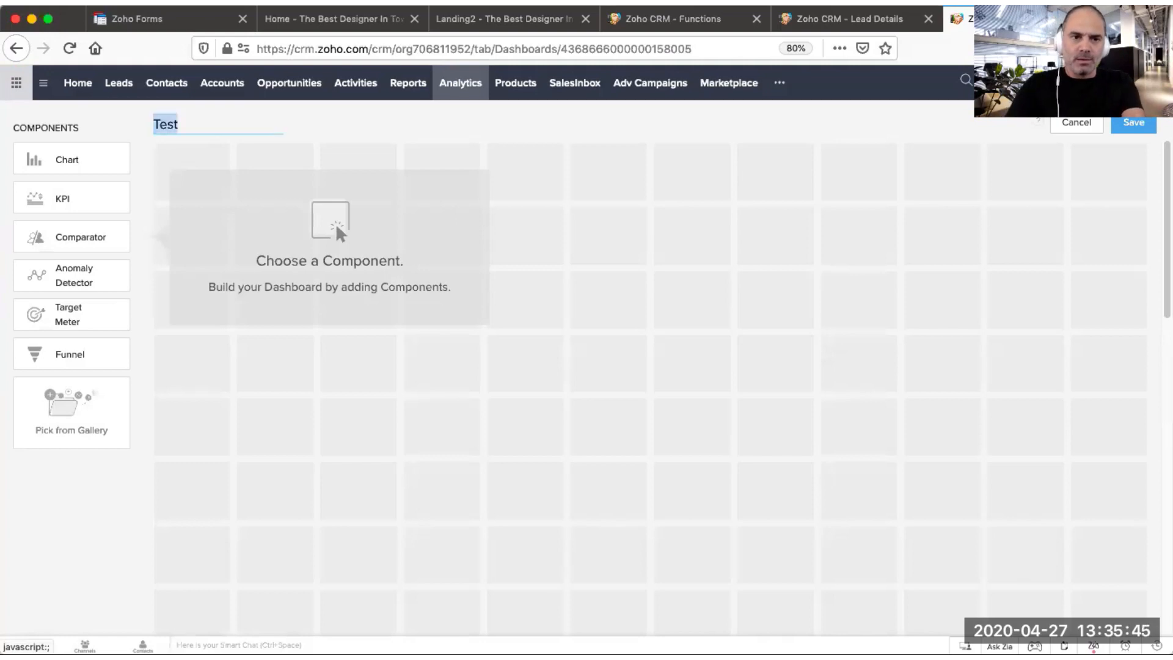
{"action": "key", "text": "BackSpace"}
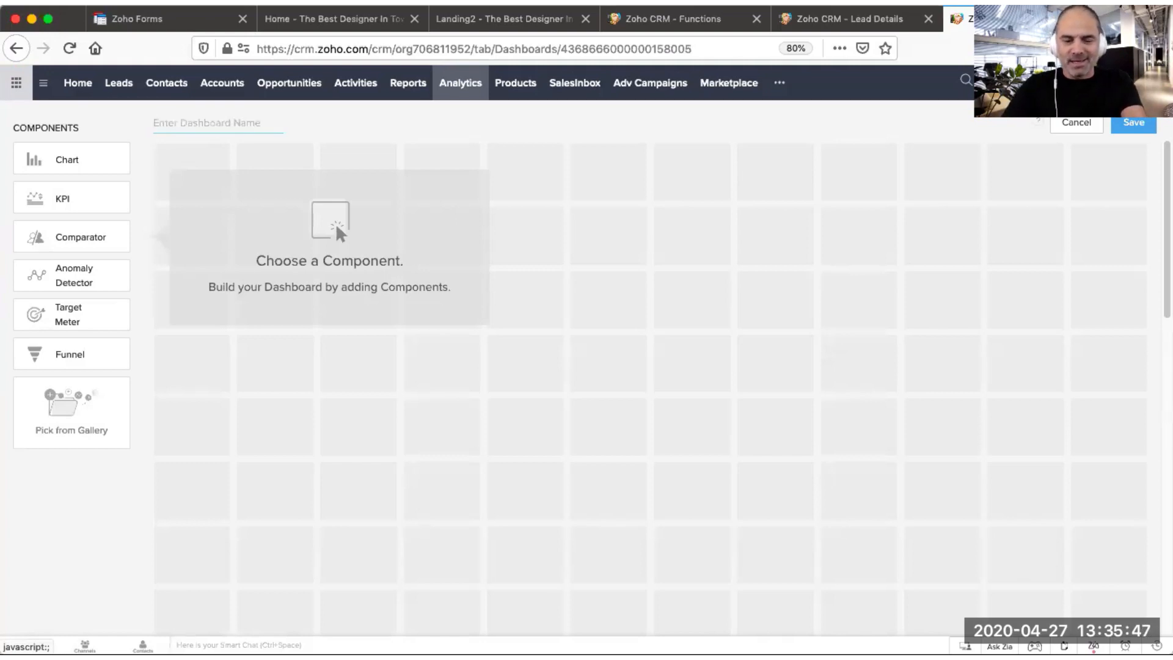
{"action": "type", "text": "Another "}
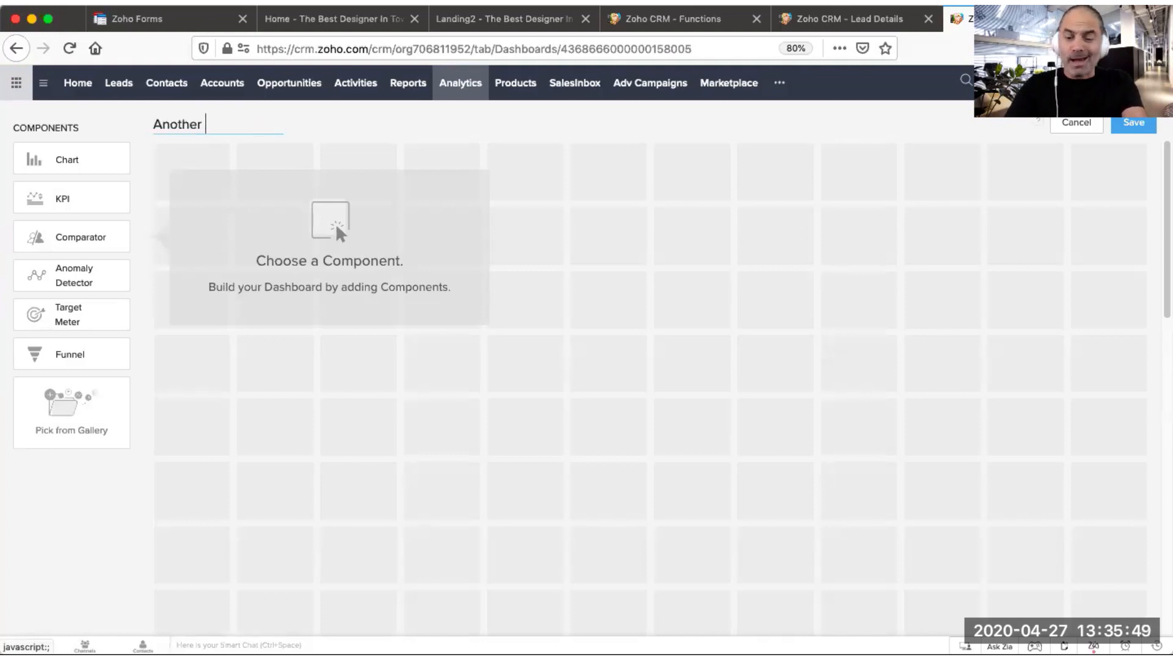
{"action": "type", "text": "one"}
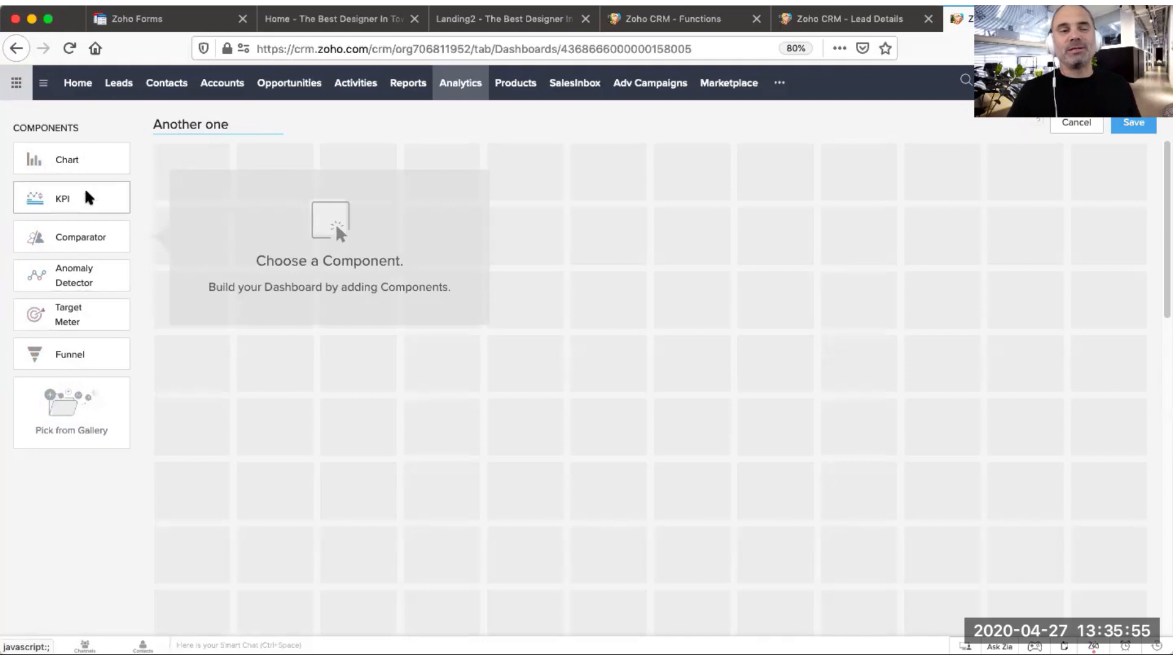
Step: Add the Lead Generation Target gauge from the analytics gallery and rename the component Number of deals from A1 Campaign
{"action": "left_click", "coordinate": [63, 407]}
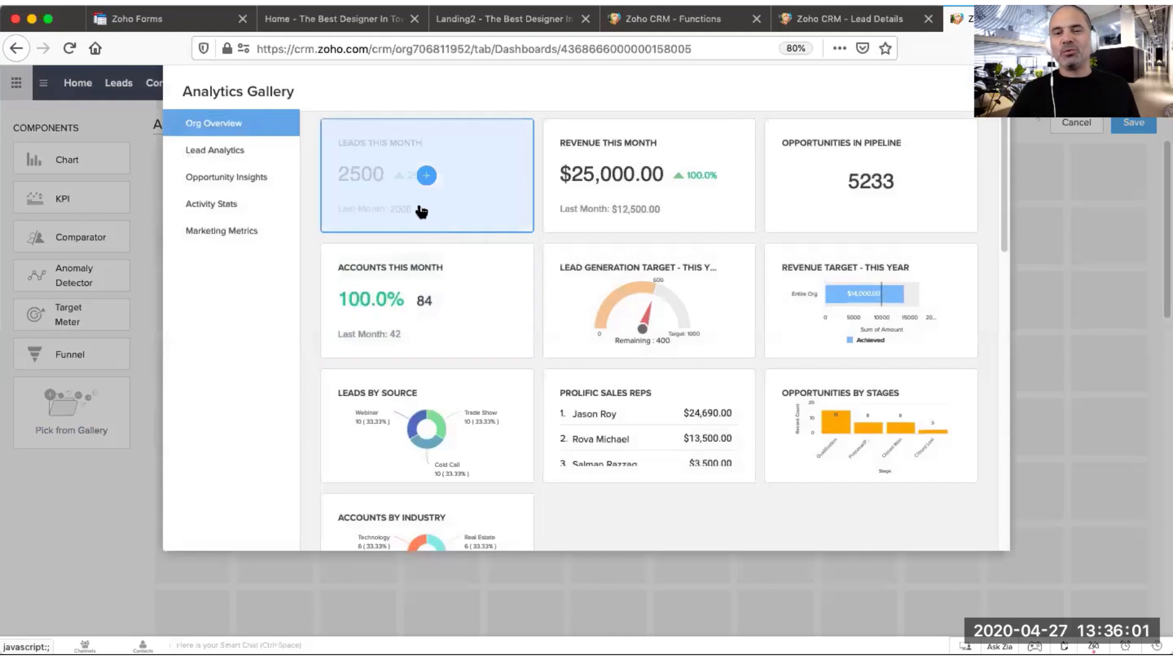
{"action": "left_click", "coordinate": [650, 302]}
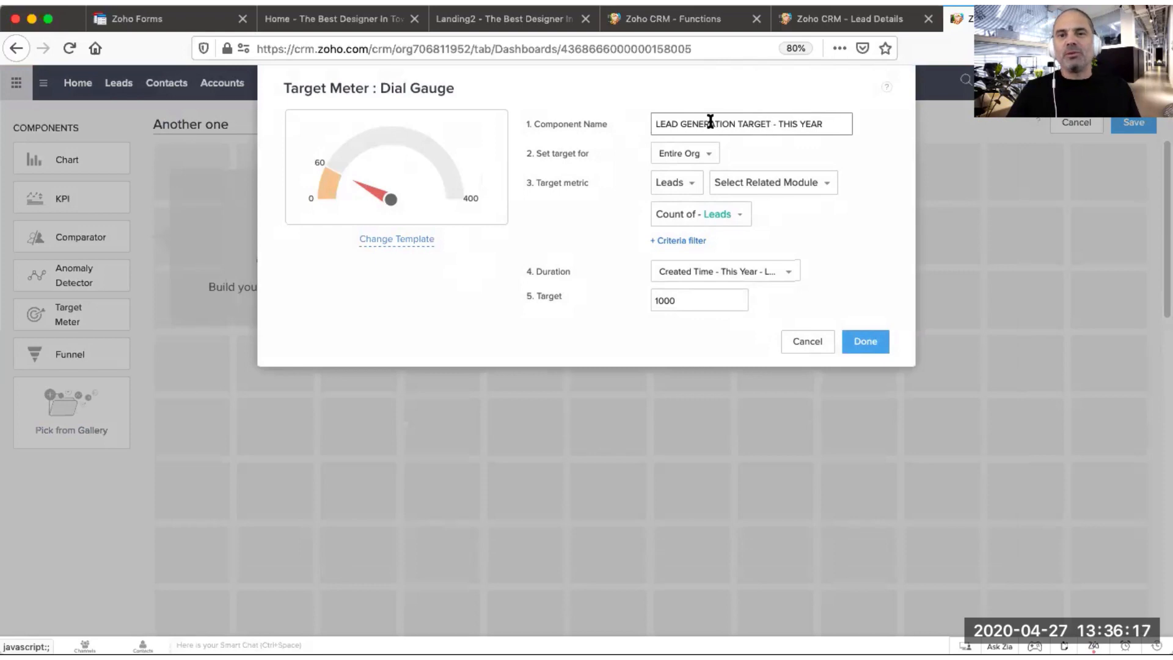
{"action": "triple_click", "coordinate": [778, 121]}
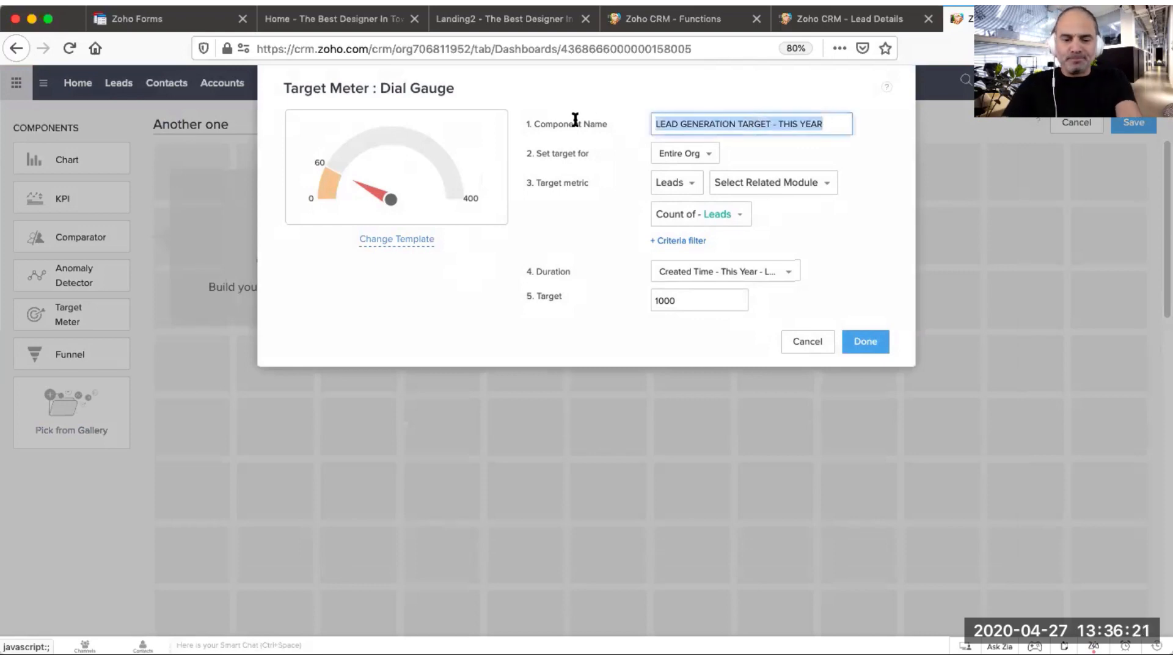
{"action": "type", "text": "Number ogf"}
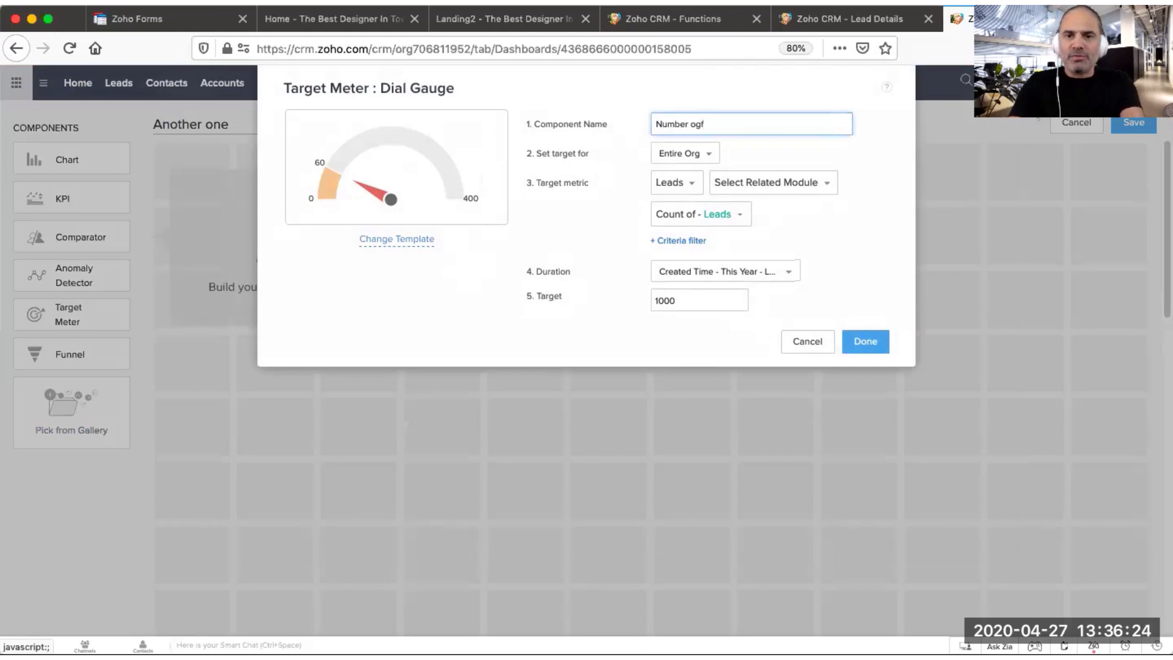
{"action": "key", "text": "BackSpace"}
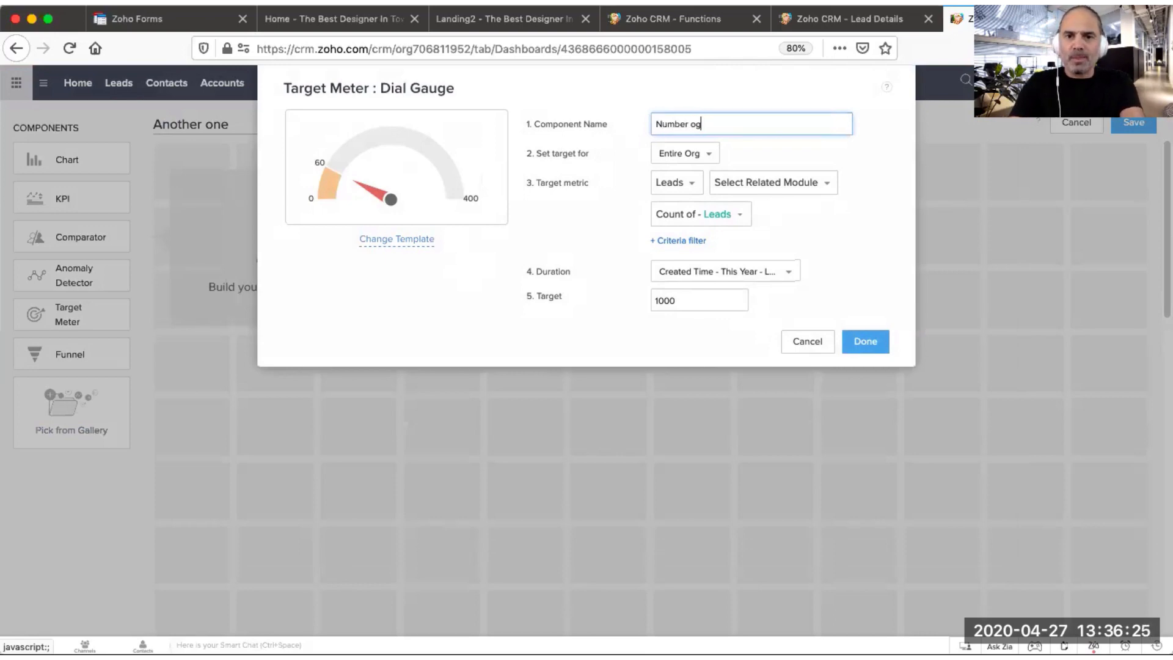
{"action": "key", "text": "BackSpace"}
{"action": "type", "text": "f deals from"}
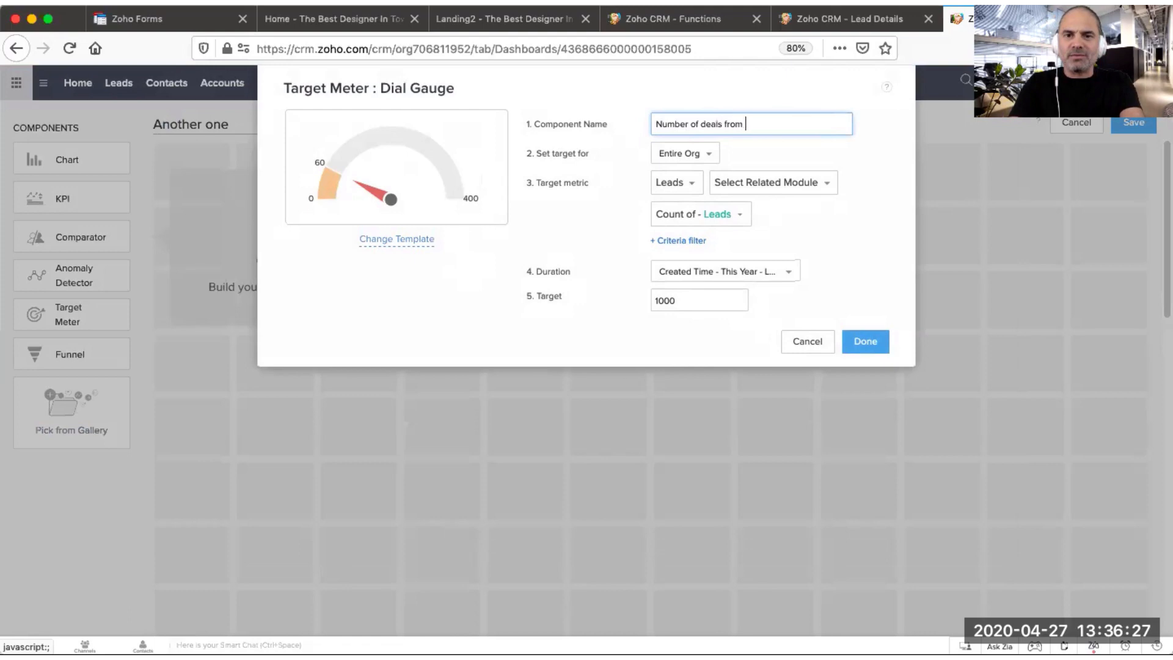
{"action": "type", "text": " A1"}
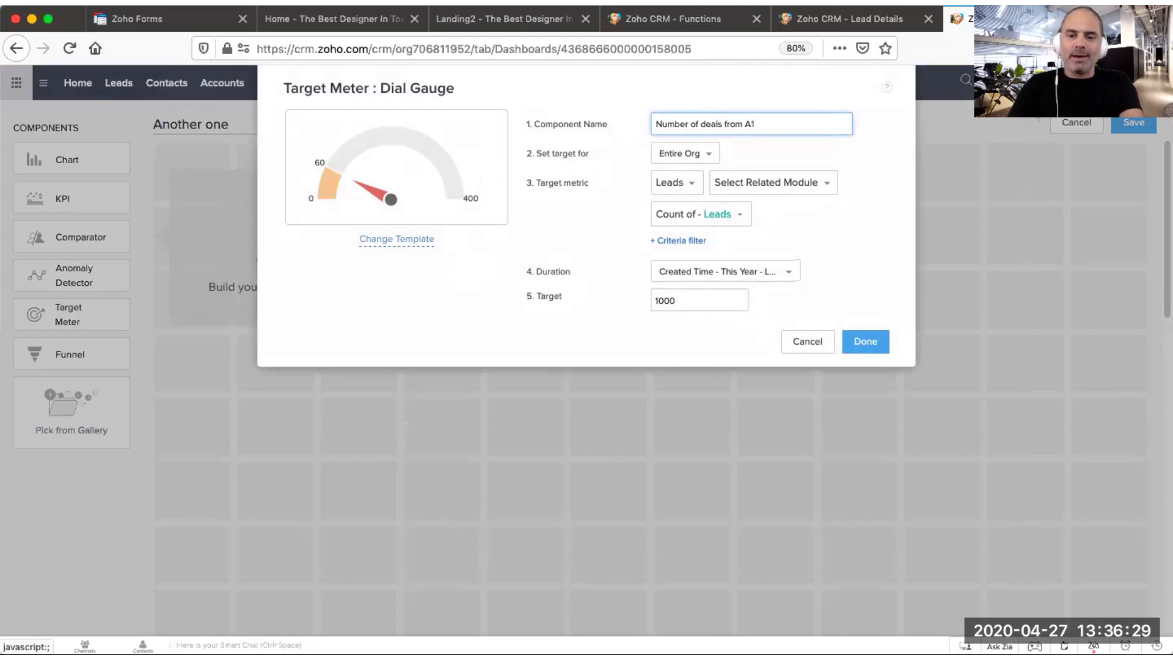
{"action": "type", "text": " Campaign"}
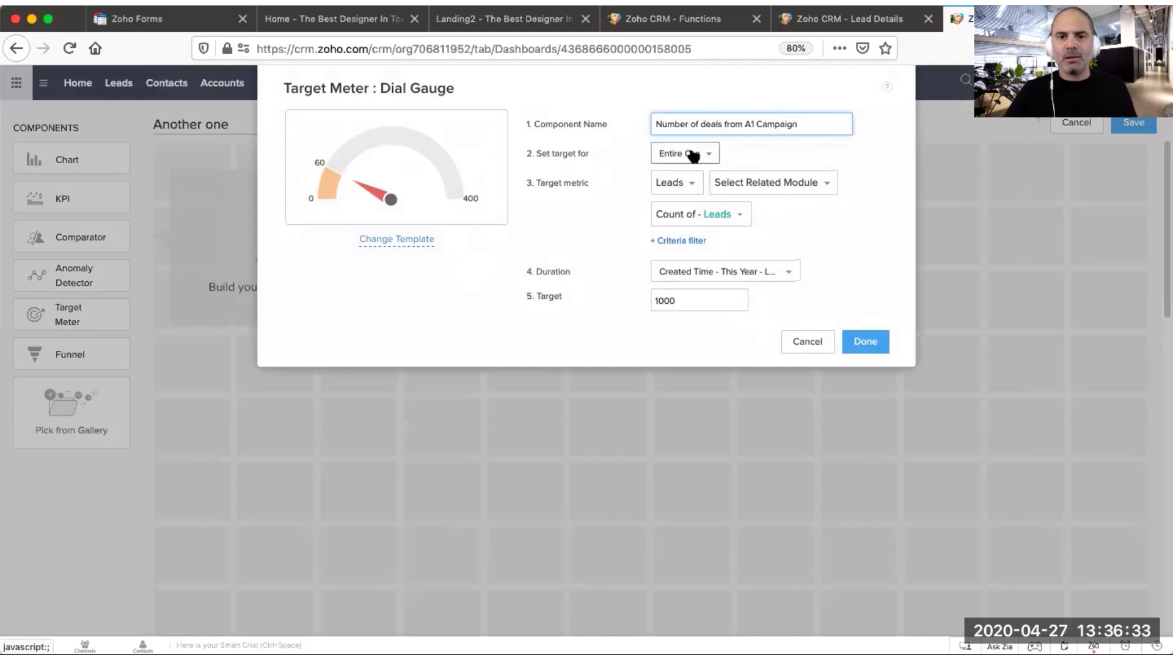
Step: Set the gauge's target for Users - Custom Users and select the user account
{"action": "left_click_drag", "start_coordinate": [542, 156], "coordinate": [587, 158]}
{"action": "left_click", "coordinate": [585, 156]}
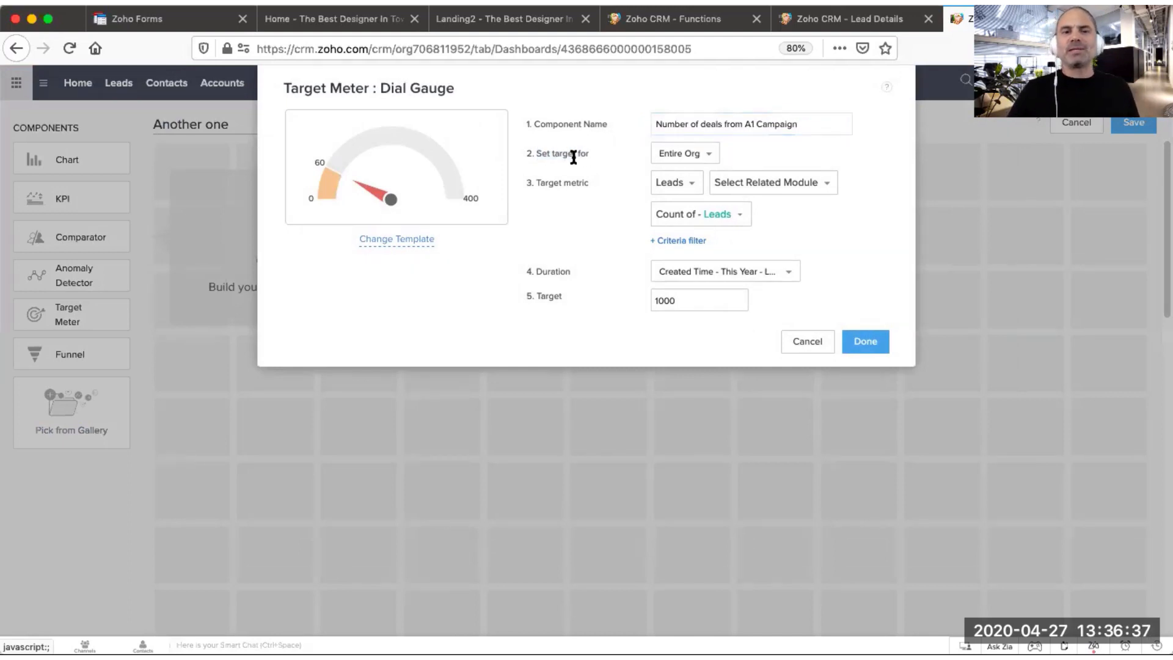
{"action": "left_click", "coordinate": [683, 157]}
{"action": "mouse_move", "coordinate": [680, 204]}
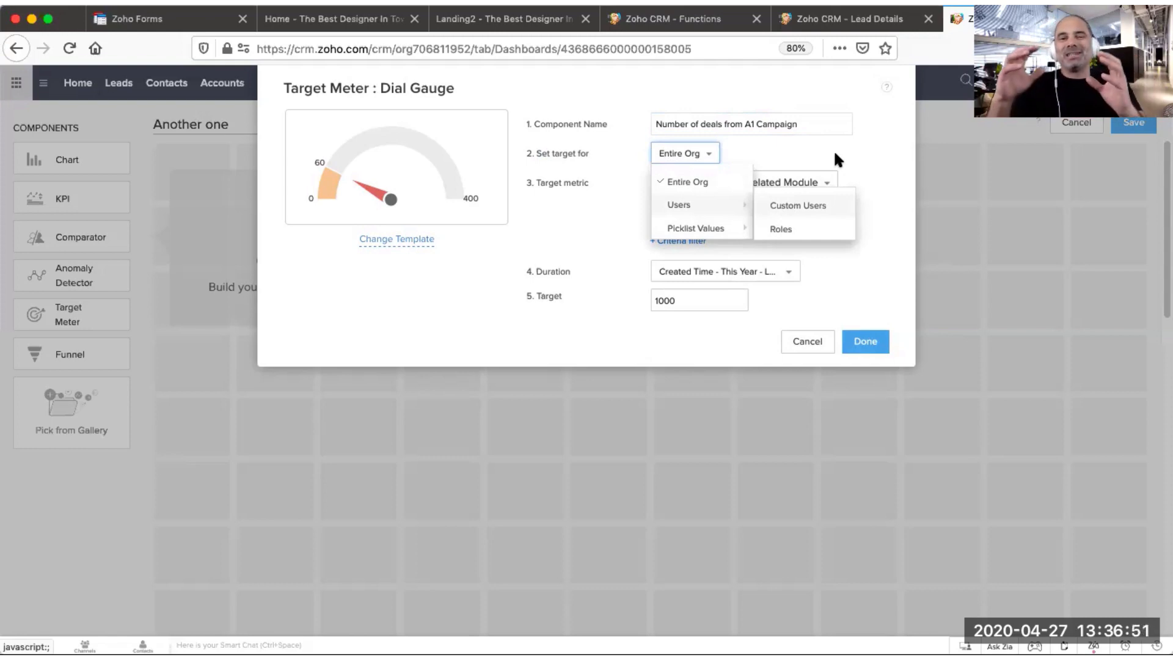
{"action": "left_click", "coordinate": [799, 205]}
{"action": "left_click", "coordinate": [706, 182]}
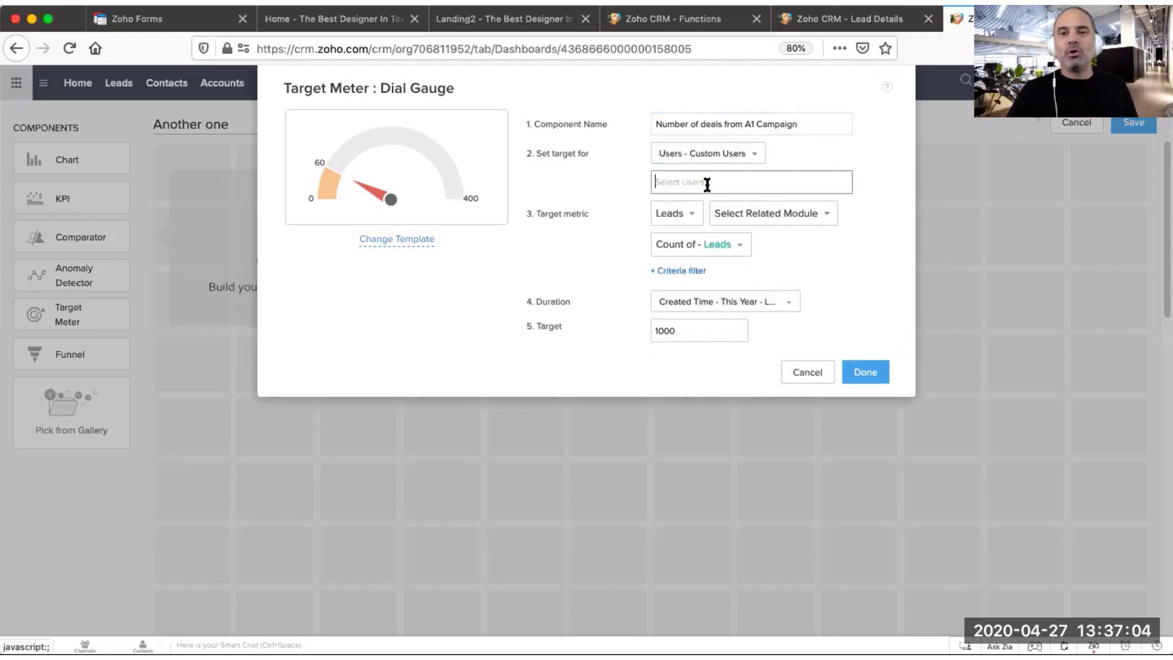
{"action": "left_click", "coordinate": [699, 214]}
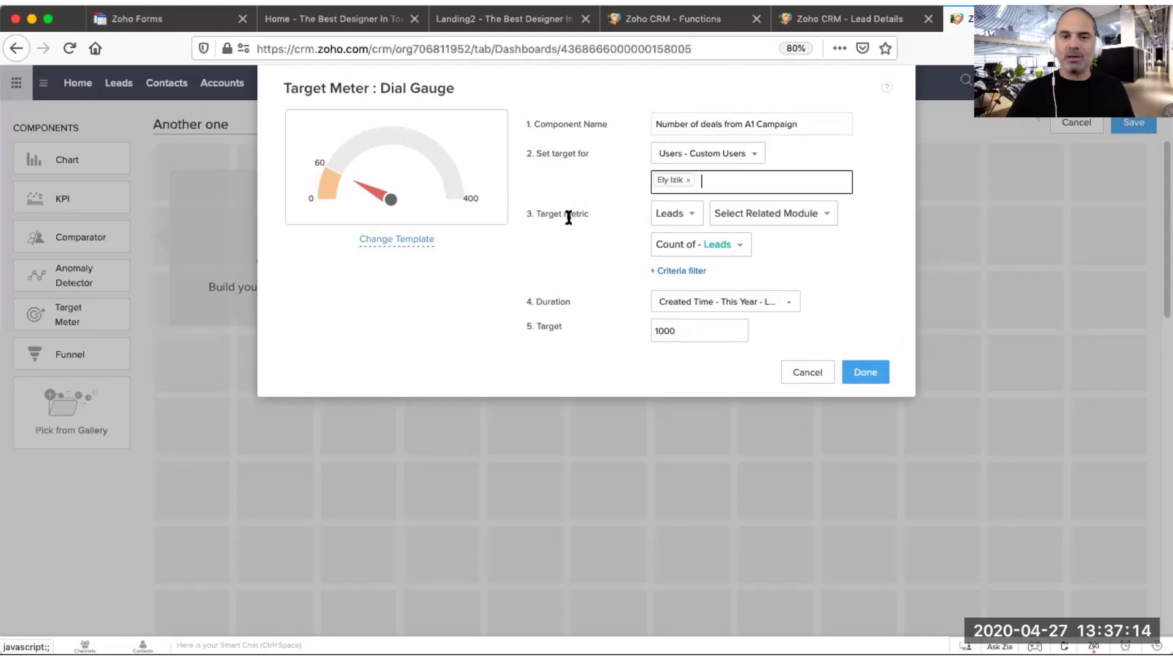
Step: Switch the target metric module to Opportunities and add a criteria filter where Campaign Name is a given value
{"action": "left_click", "coordinate": [685, 215]}
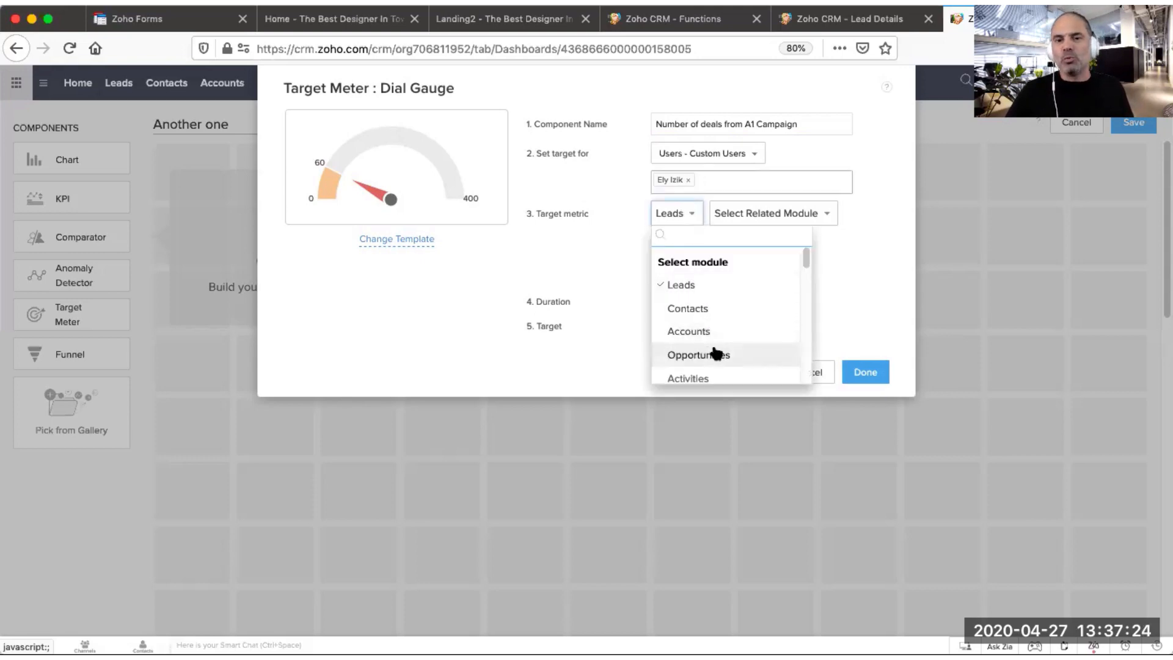
{"action": "left_click", "coordinate": [719, 354]}
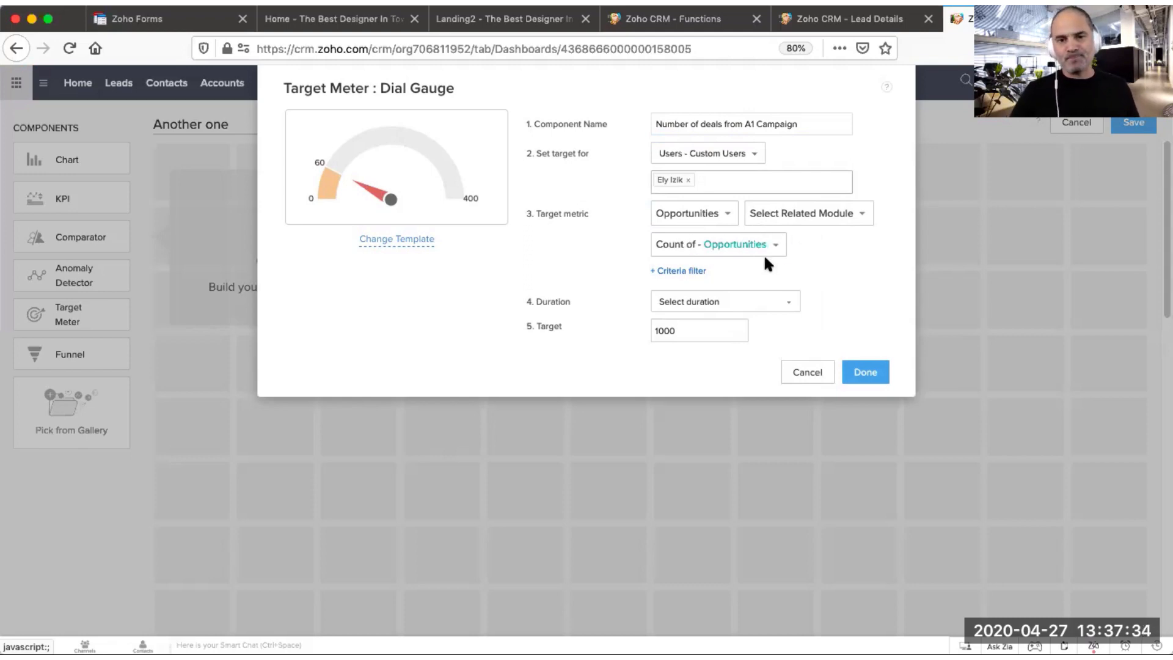
{"action": "left_click", "coordinate": [694, 272]}
{"action": "left_click", "coordinate": [571, 317]}
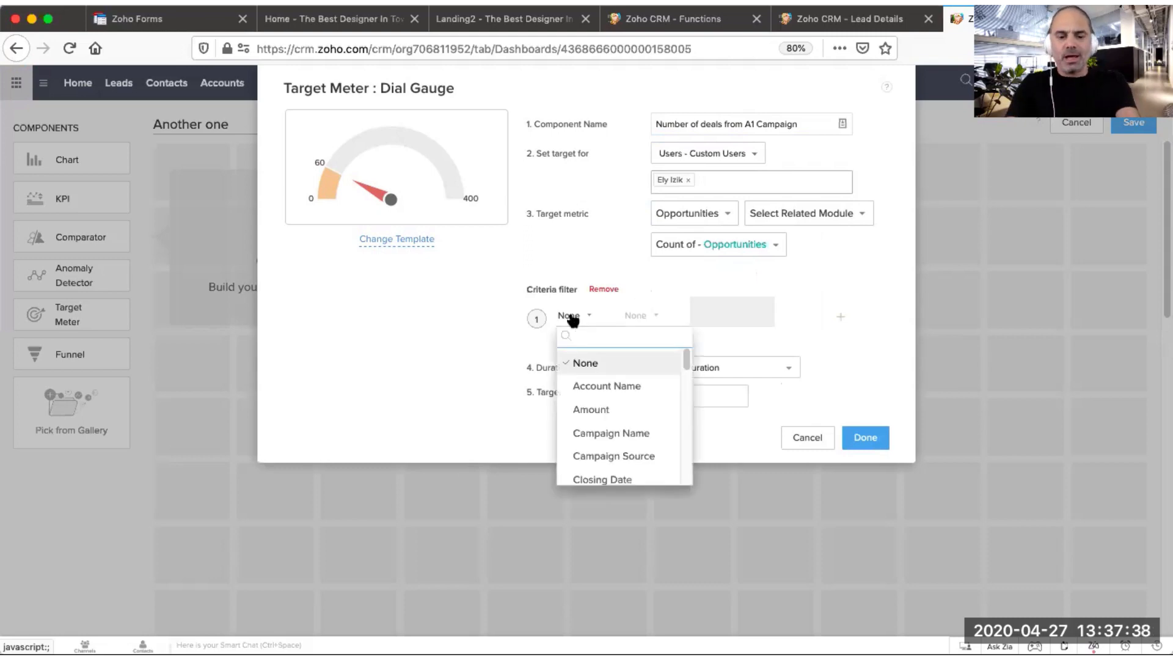
{"action": "type", "text": "cam"}
{"action": "left_click", "coordinate": [618, 364]}
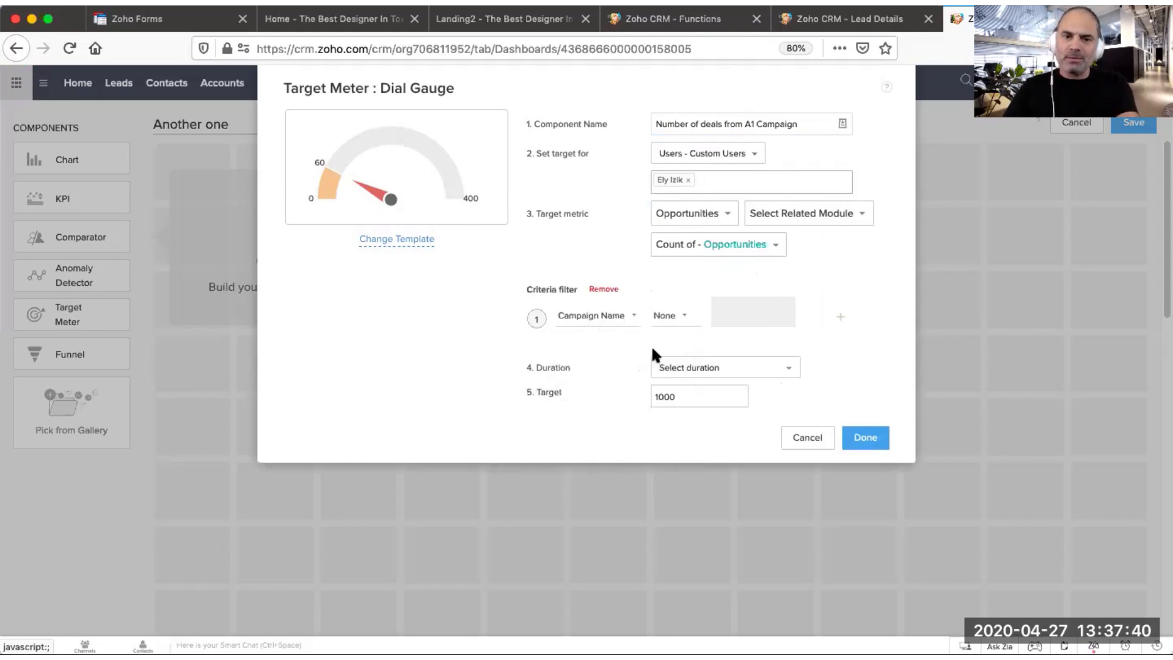
{"action": "left_click", "coordinate": [665, 315]}
{"action": "left_click", "coordinate": [684, 366]}
{"action": "left_click", "coordinate": [753, 311]}
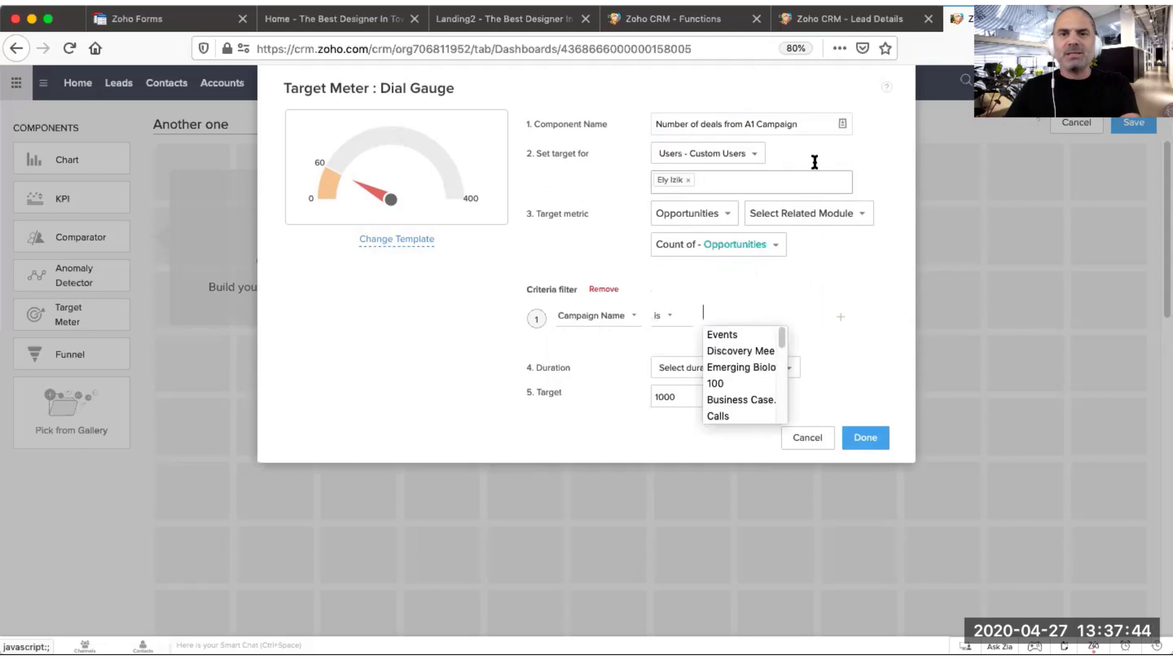
Step: Copy the Google Adwords - Designer Campaign A1 name from its campaign record and paste it as the filter value
{"action": "left_click", "coordinate": [859, 25]}
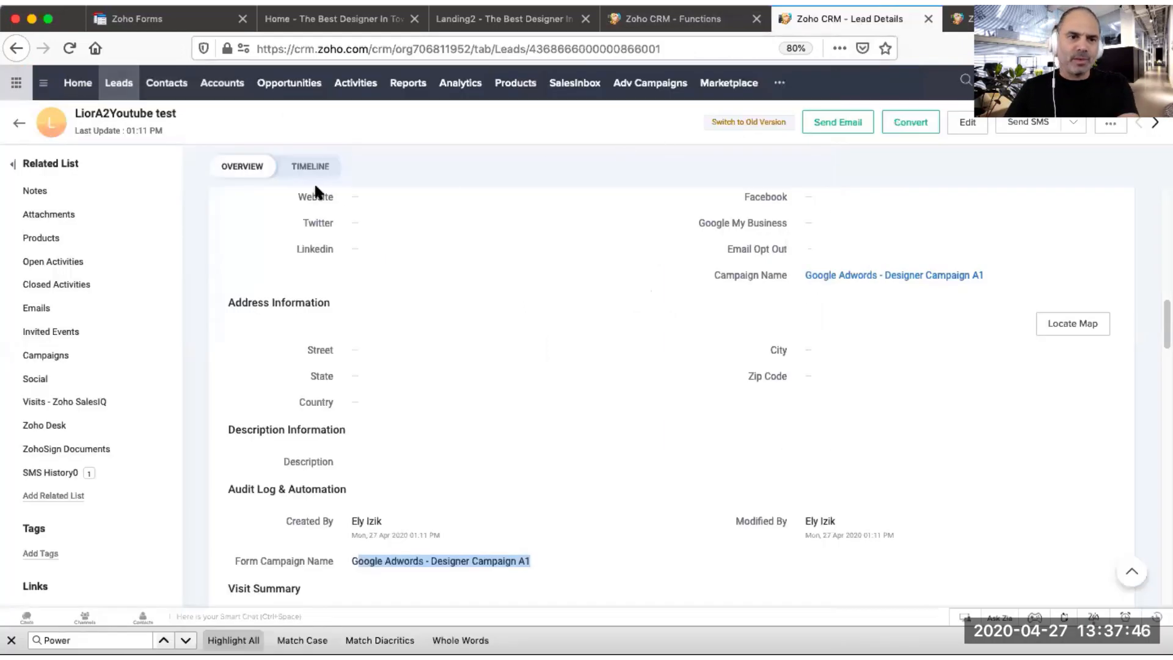
{"action": "left_click", "coordinate": [663, 82]}
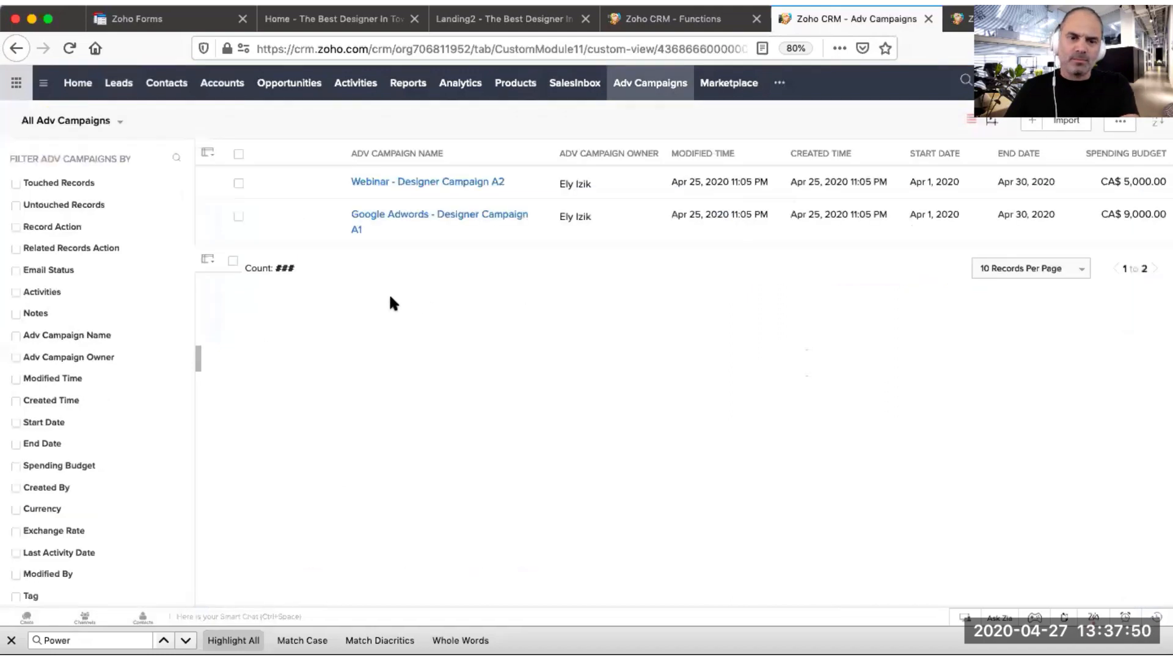
{"action": "left_click", "coordinate": [469, 183]}
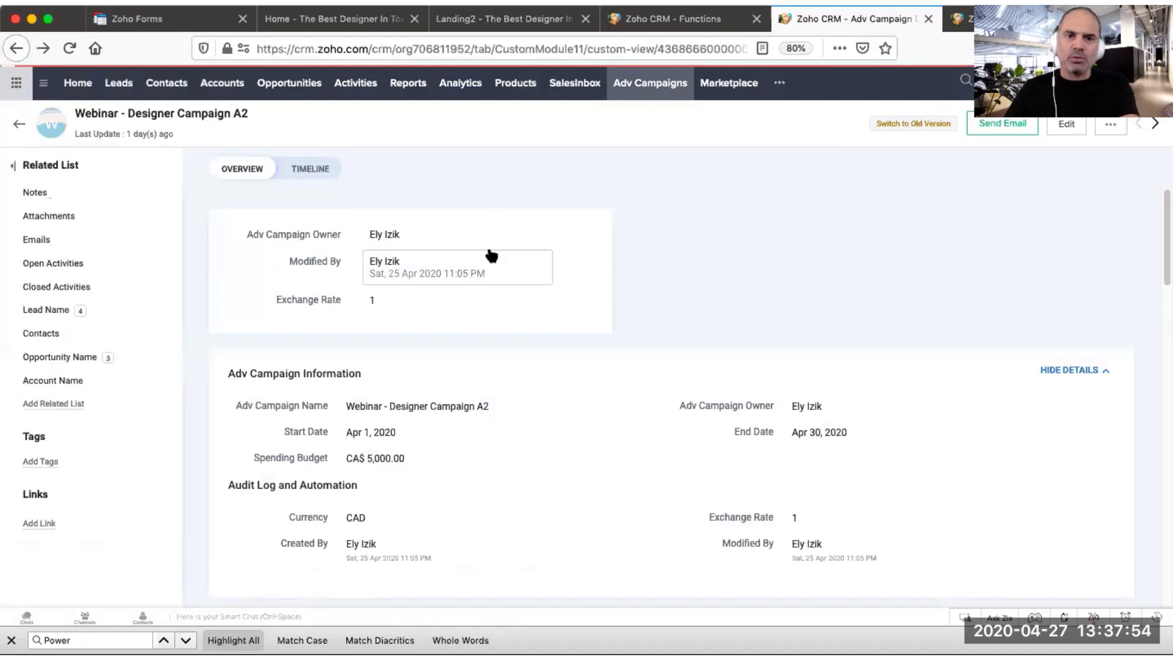
{"action": "left_click", "coordinate": [432, 218]}
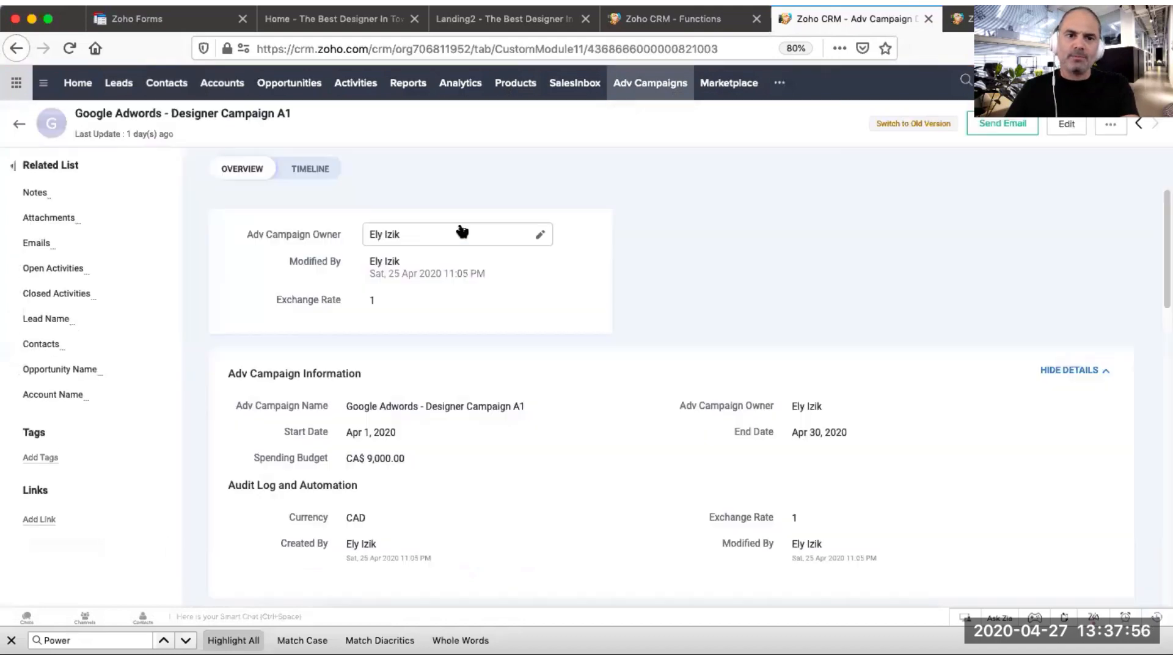
{"action": "triple_click", "coordinate": [264, 114]}
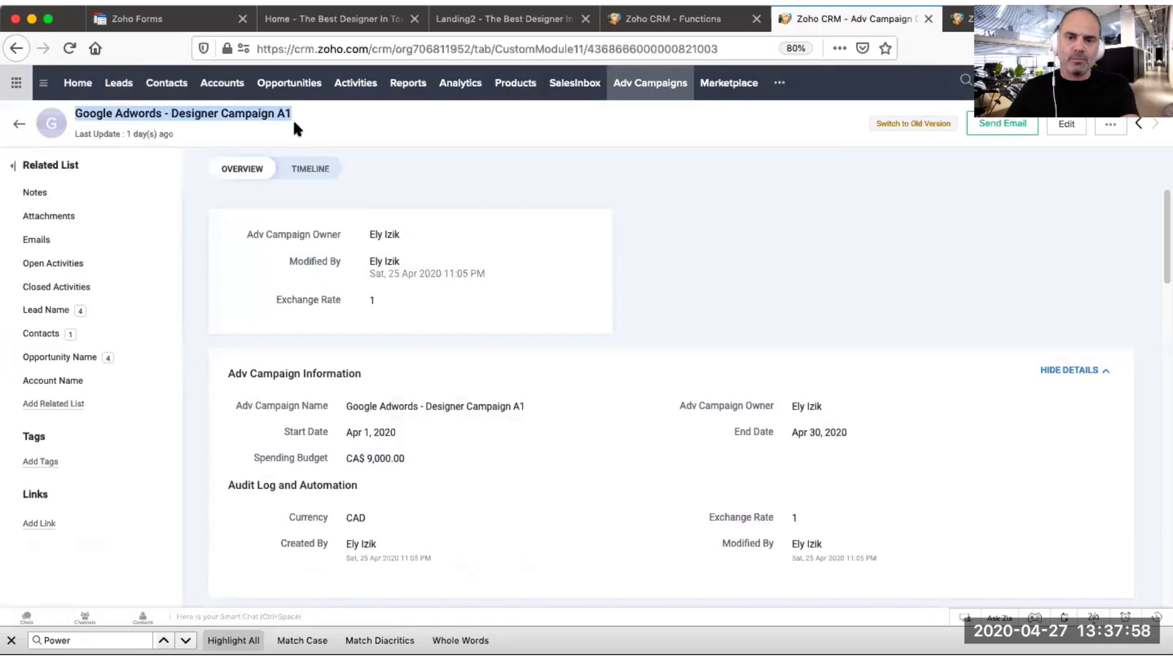
{"action": "left_click", "coordinate": [673, 12]}
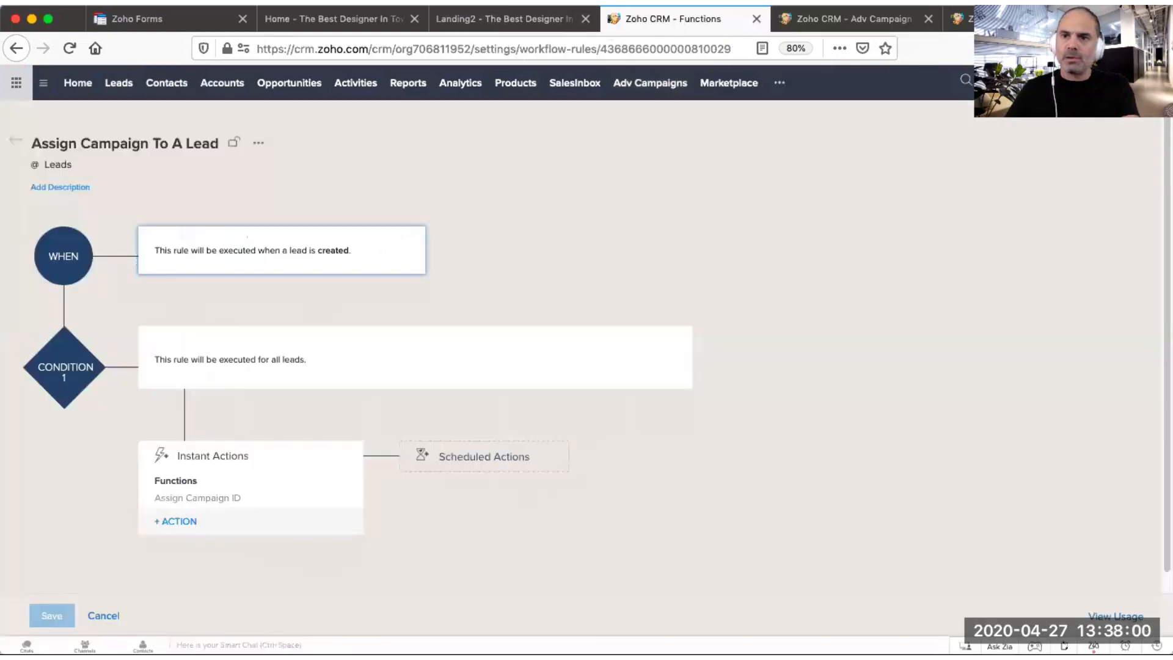
{"action": "key", "text": "ctrl+Tab"}
{"action": "key", "text": "super+v"}
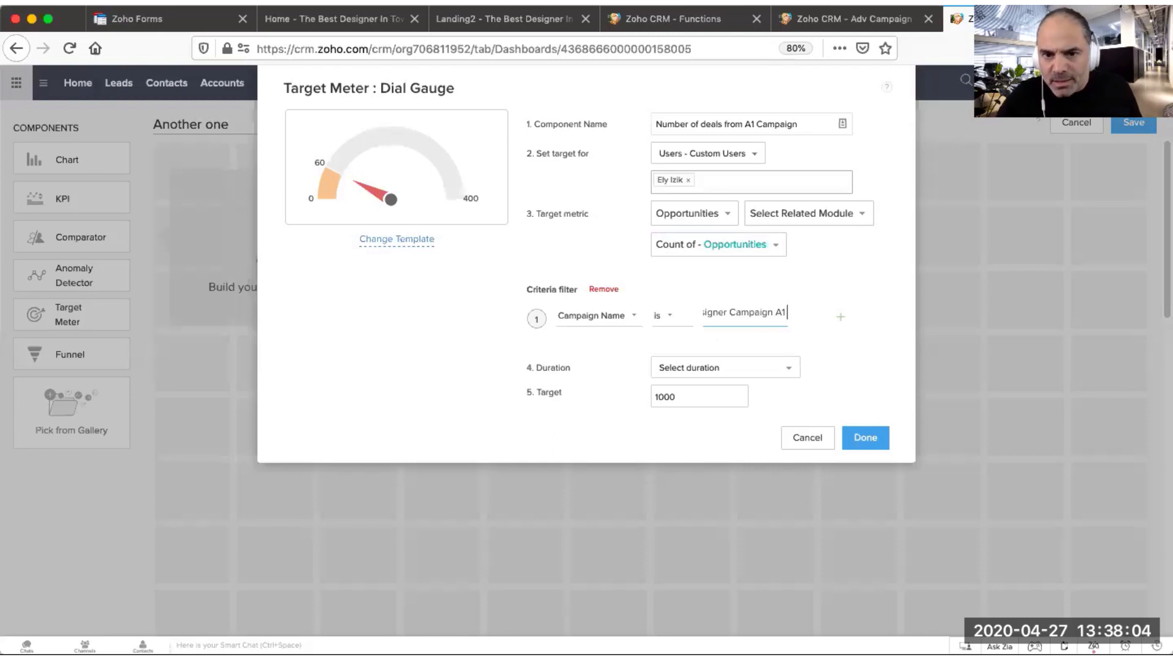
Step: Clean up the start of the pasted Campaign Name filter value
{"action": "left_click_drag", "start_coordinate": [783, 312], "coordinate": [670, 312]}
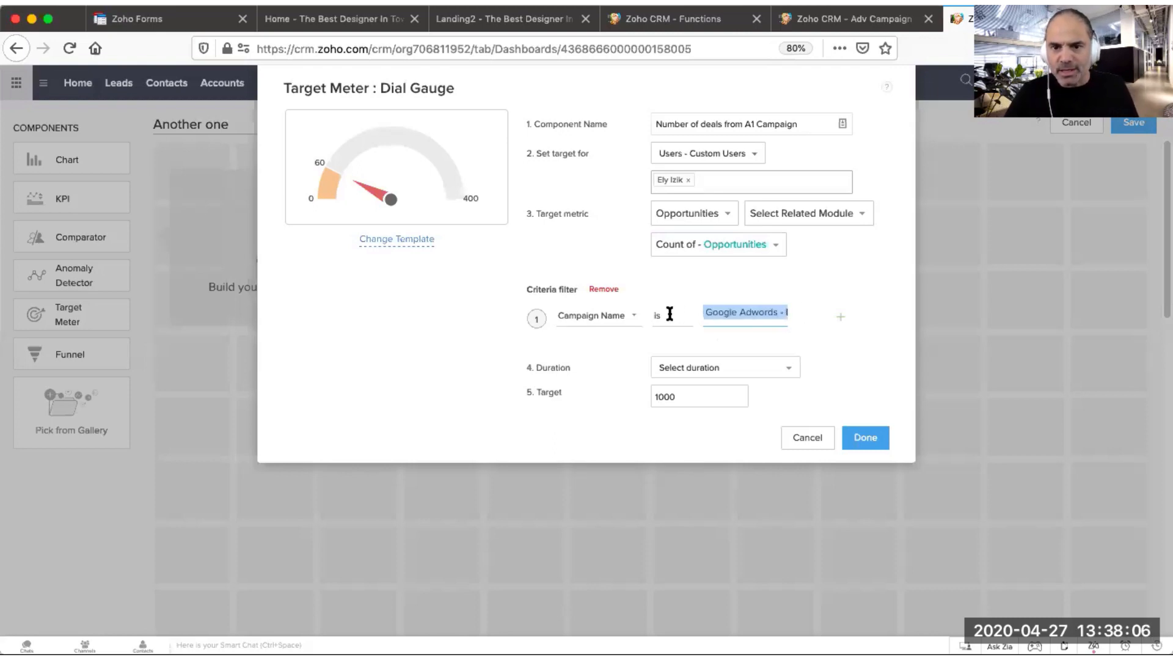
{"action": "left_click", "coordinate": [710, 315]}
{"action": "key", "text": "Left"}
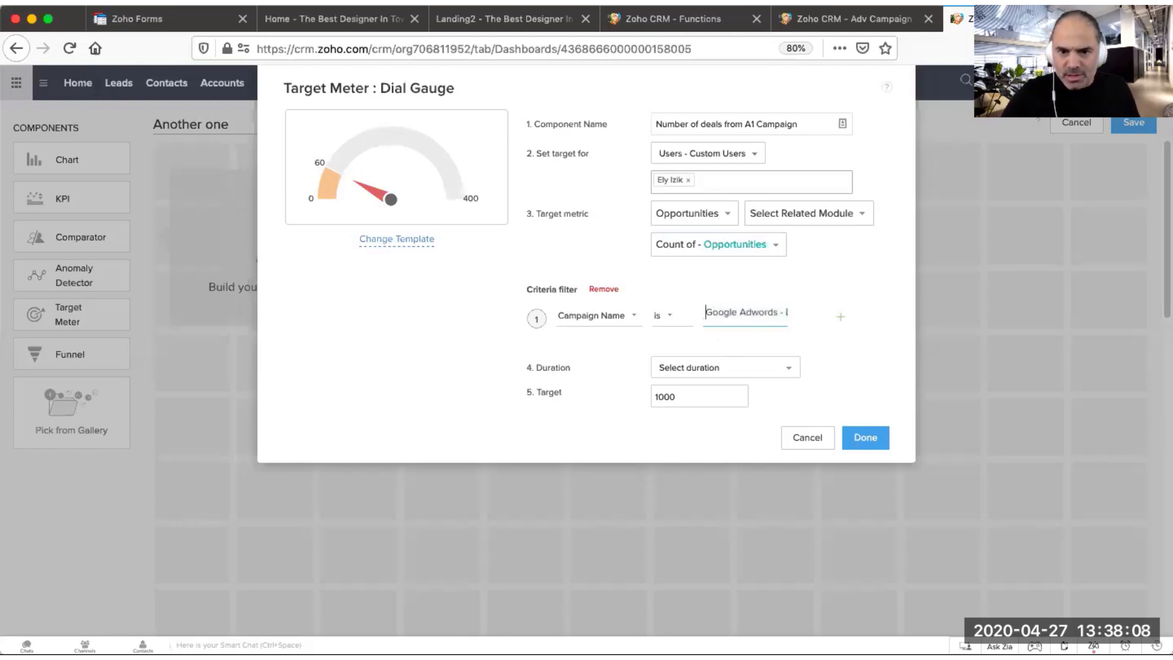
{"action": "key", "text": "BackSpace"}
{"action": "left_click_drag", "start_coordinate": [749, 309], "coordinate": [961, 335]}
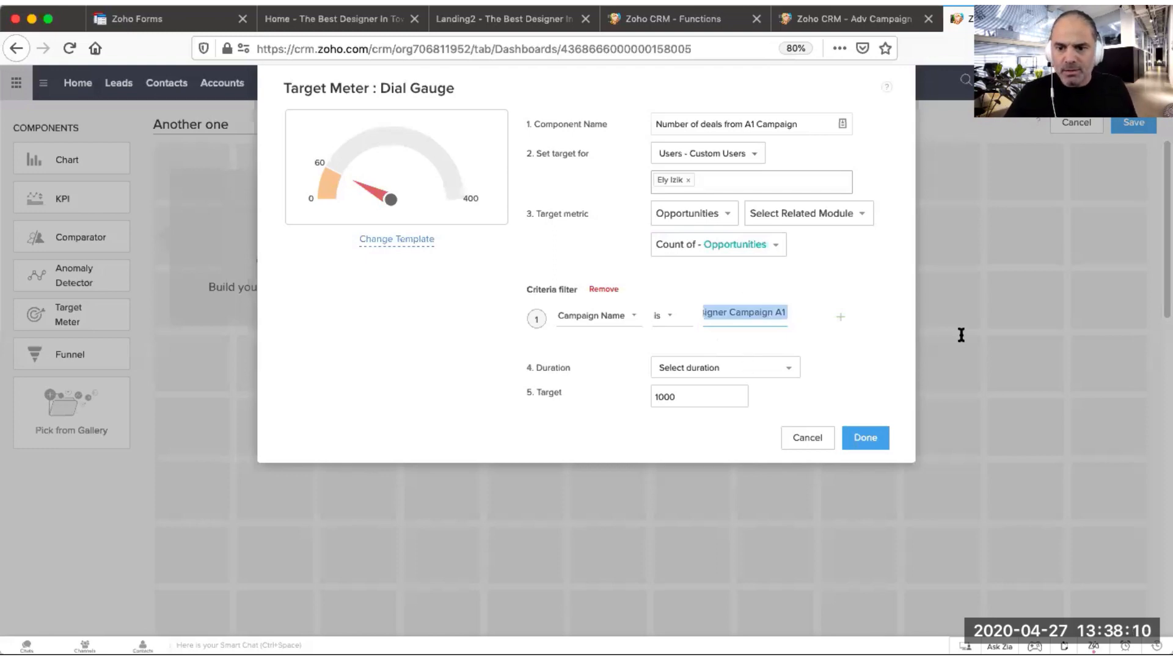
{"action": "key", "text": "Right"}
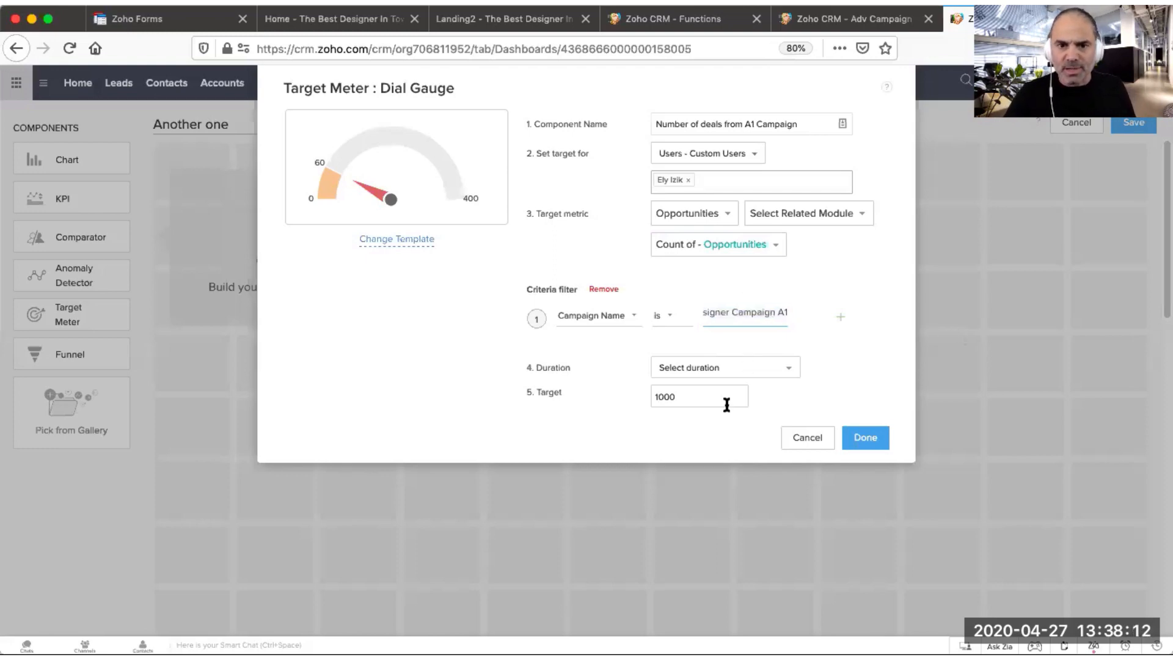
Step: Set the target meter's target to 10
{"action": "left_click", "coordinate": [671, 344]}
{"action": "left_click", "coordinate": [661, 396]}
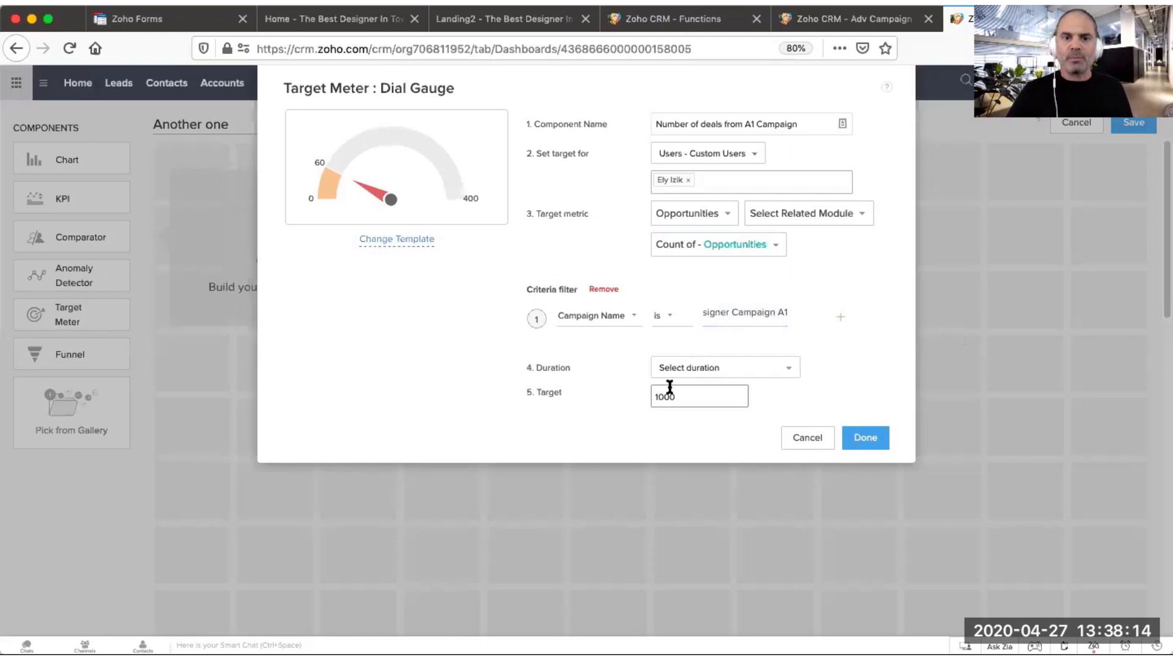
{"action": "left_click_drag", "start_coordinate": [693, 395], "coordinate": [628, 392]}
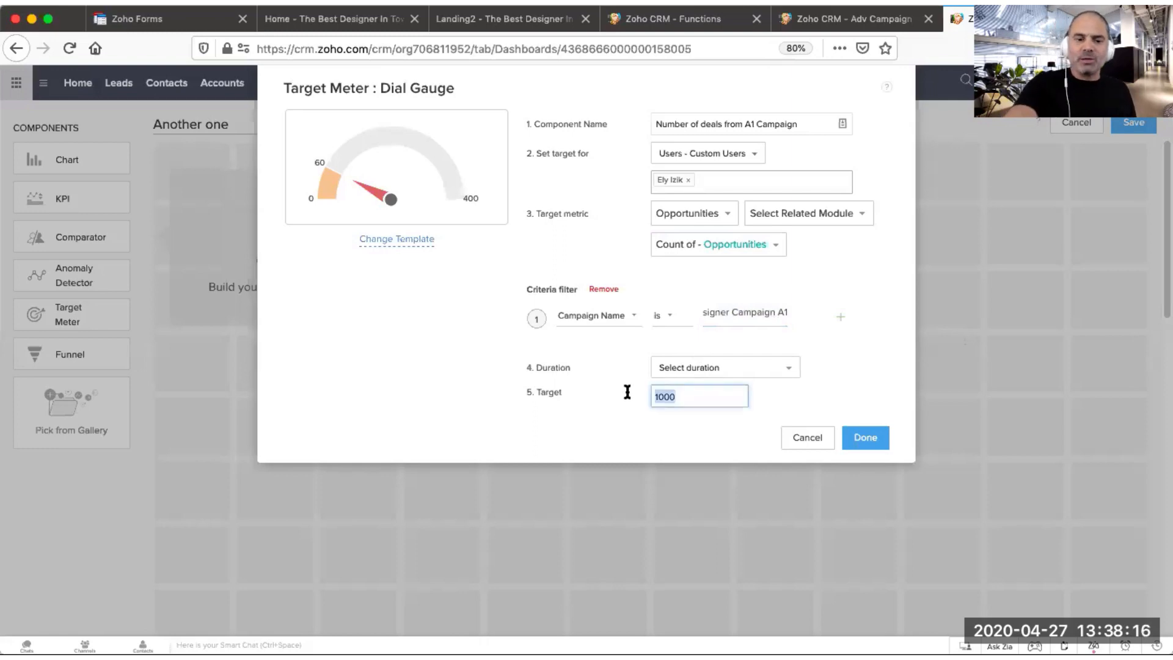
{"action": "type", "text": "1"}
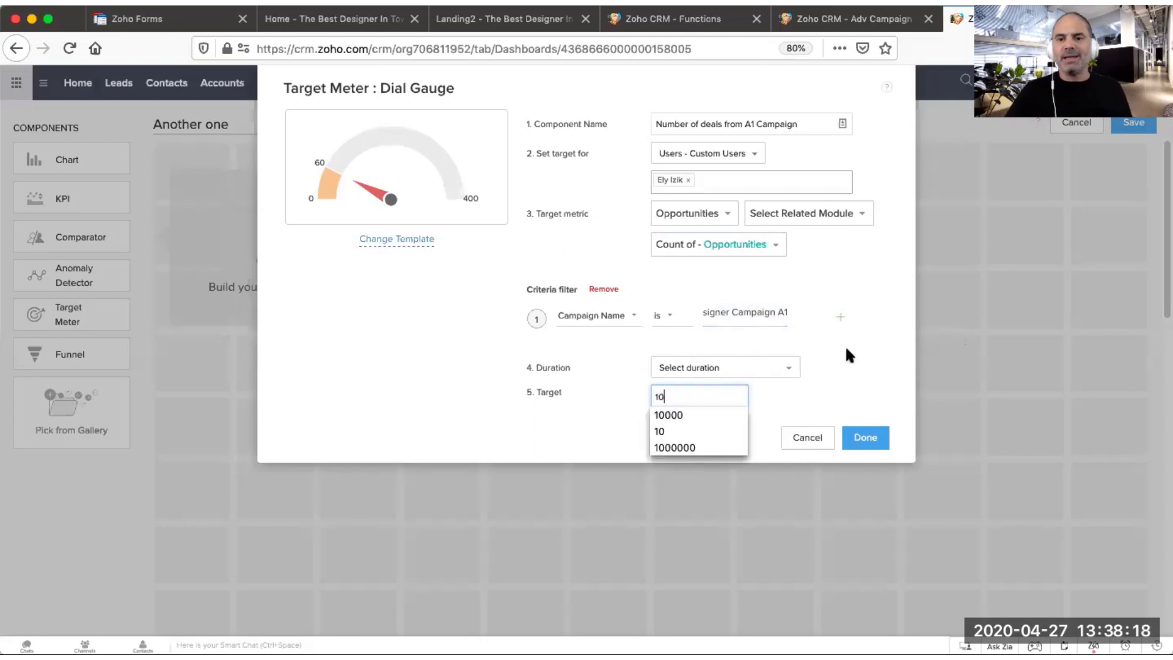
{"action": "left_click", "coordinate": [839, 351]}
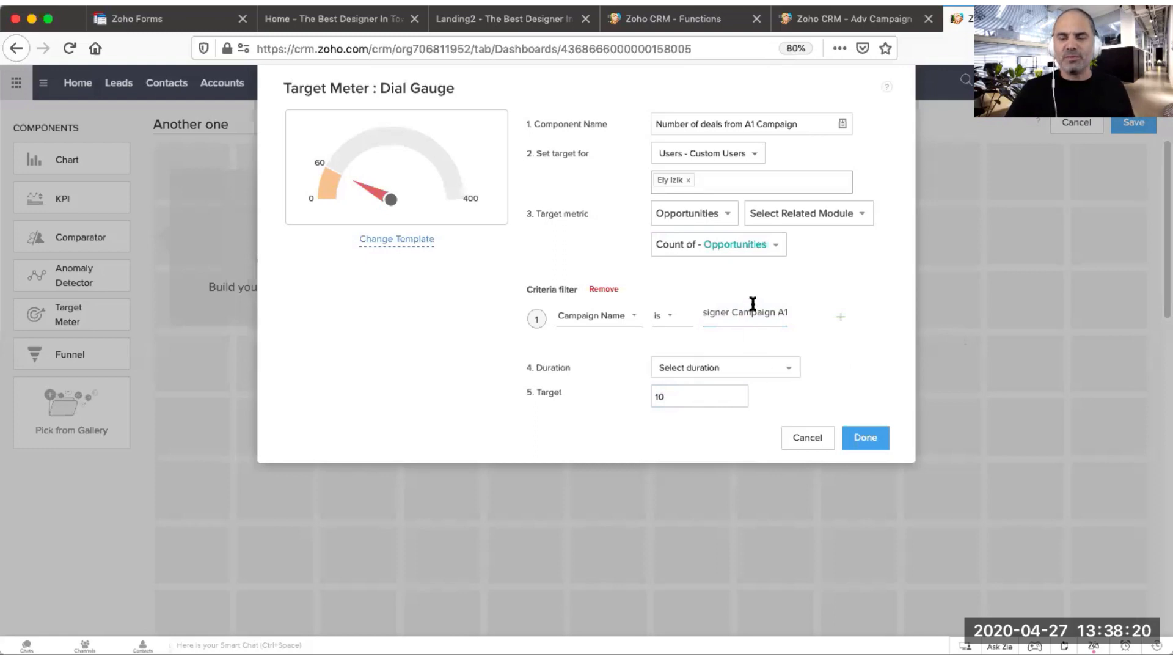
Step: Set the target meter's duration to Closing Date - This Year
{"action": "left_click", "coordinate": [729, 367]}
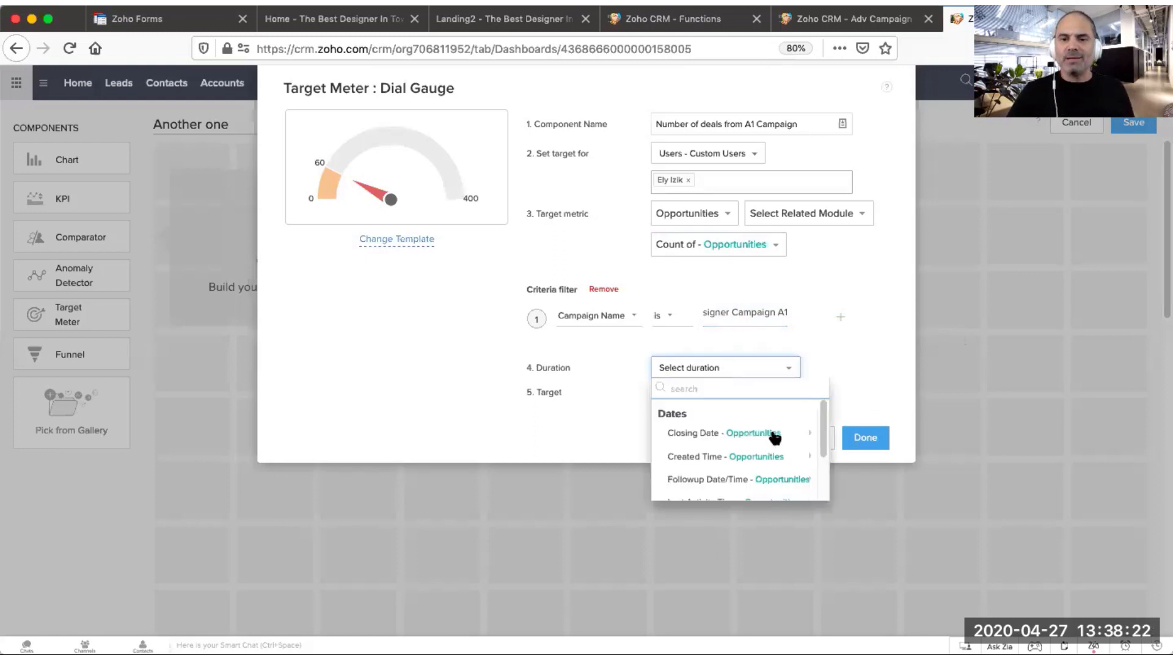
{"action": "mouse_move", "coordinate": [775, 438]}
{"action": "left_click", "coordinate": [866, 526]}
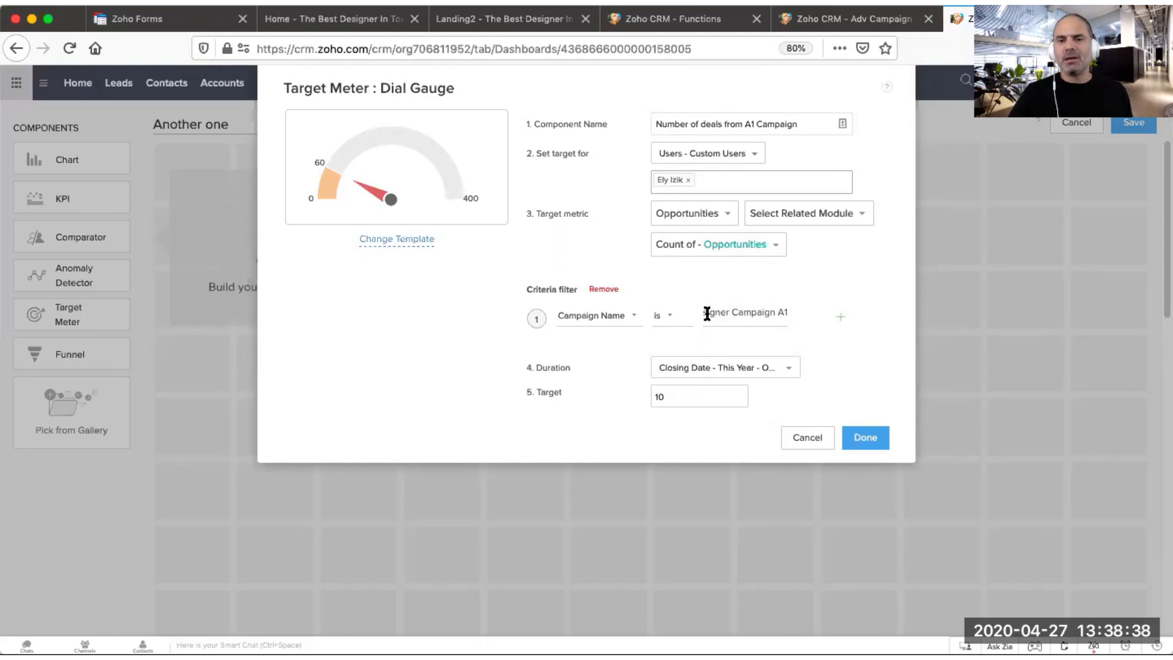
Step: Review the Campaign Name filter value and the target, then finish creating the target meter component
{"action": "left_click_drag", "start_coordinate": [704, 312], "coordinate": [821, 310]}
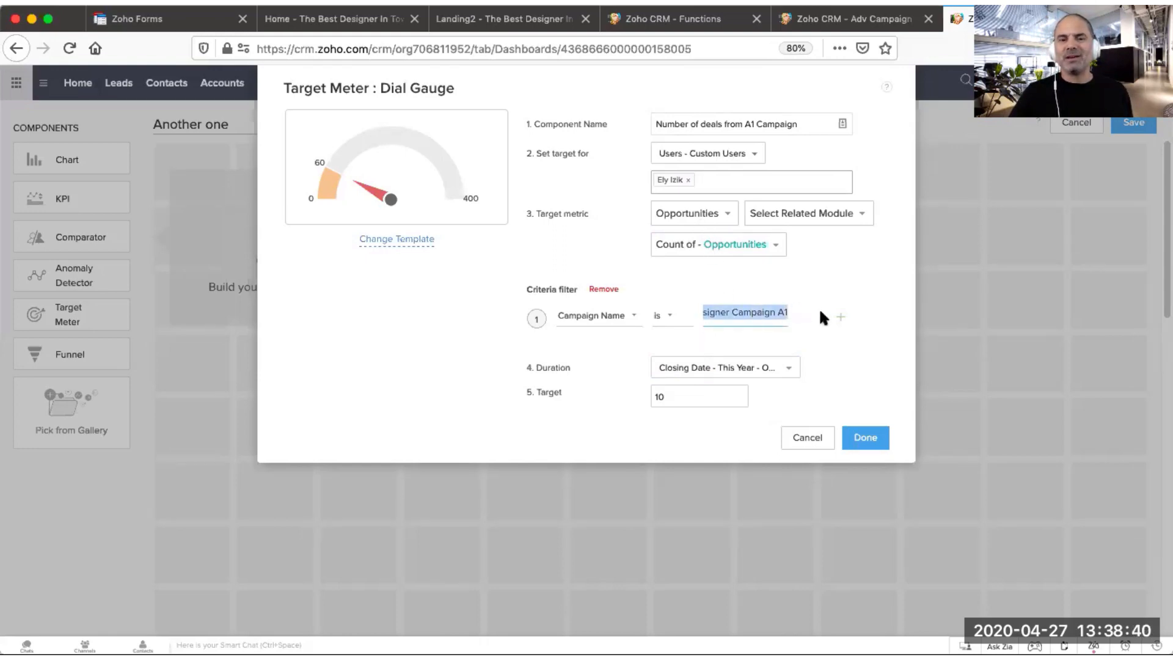
{"action": "left_click", "coordinate": [770, 313]}
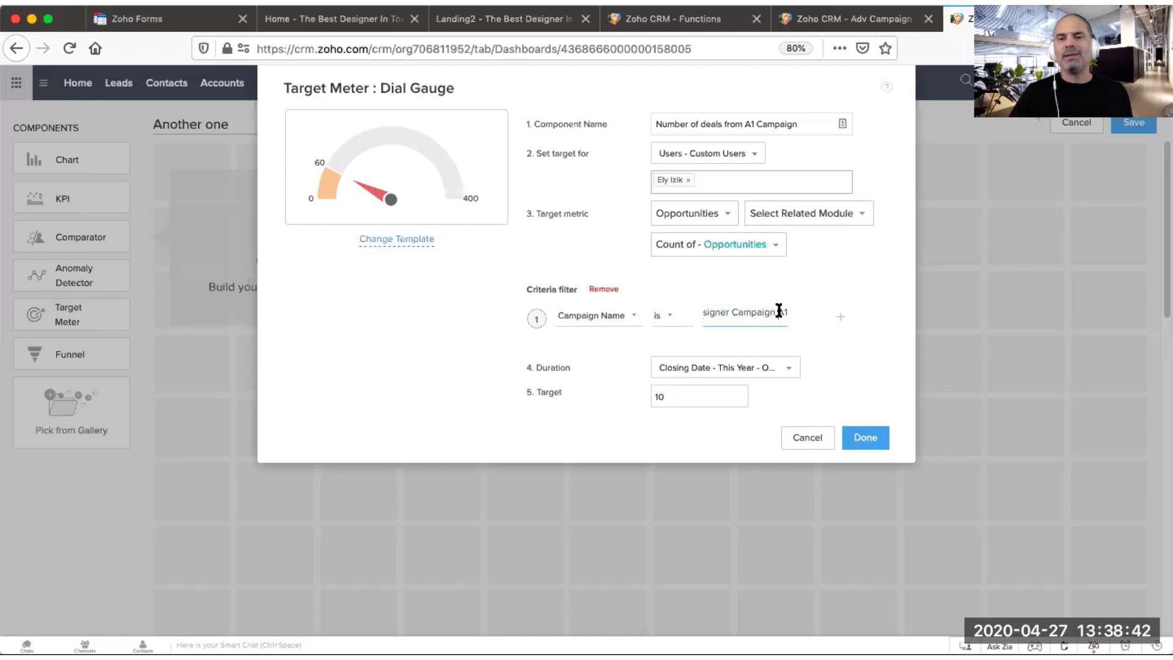
{"action": "left_click_drag", "start_coordinate": [778, 313], "coordinate": [794, 316]}
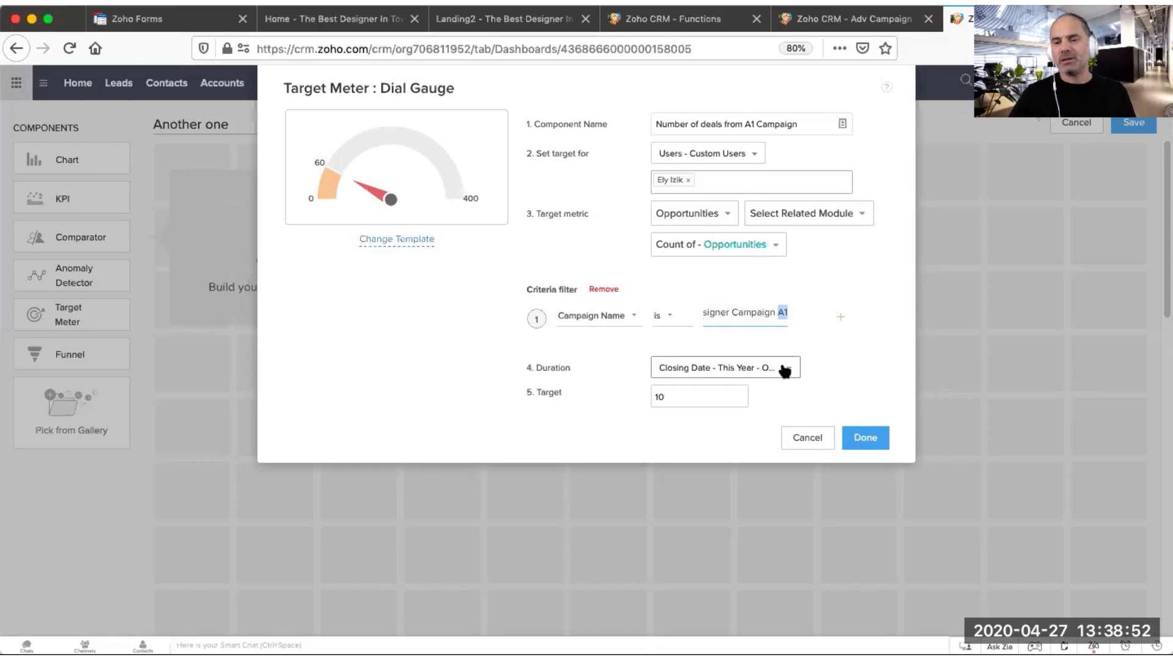
{"action": "left_click_drag", "start_coordinate": [718, 394], "coordinate": [600, 385]}
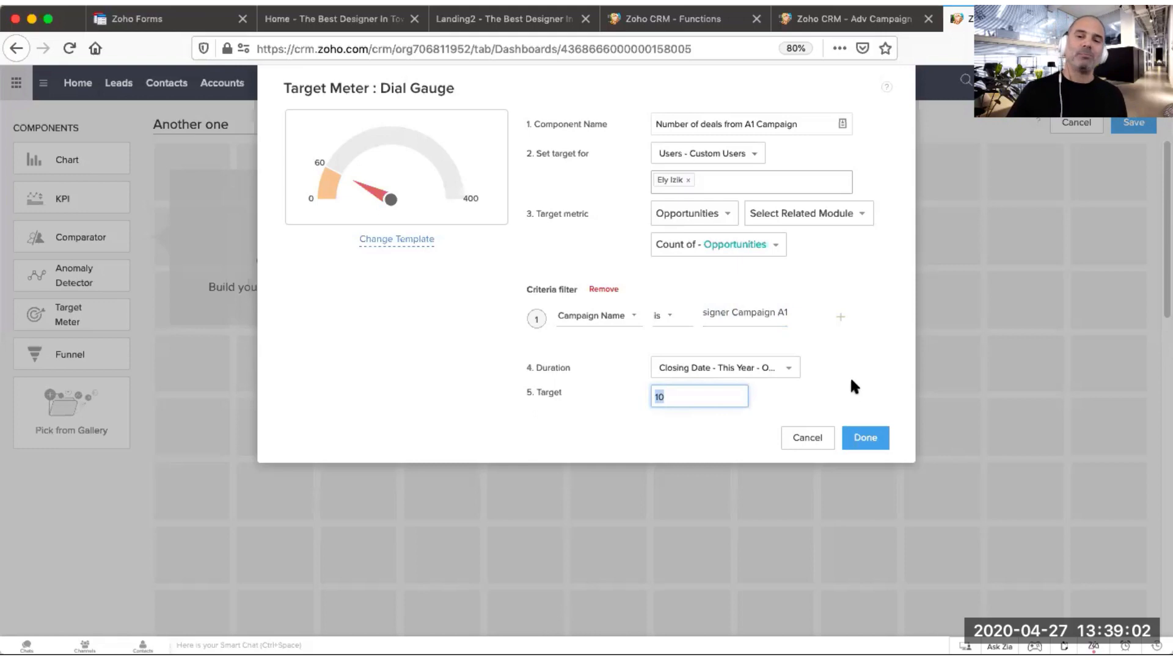
{"action": "left_click", "coordinate": [865, 437]}
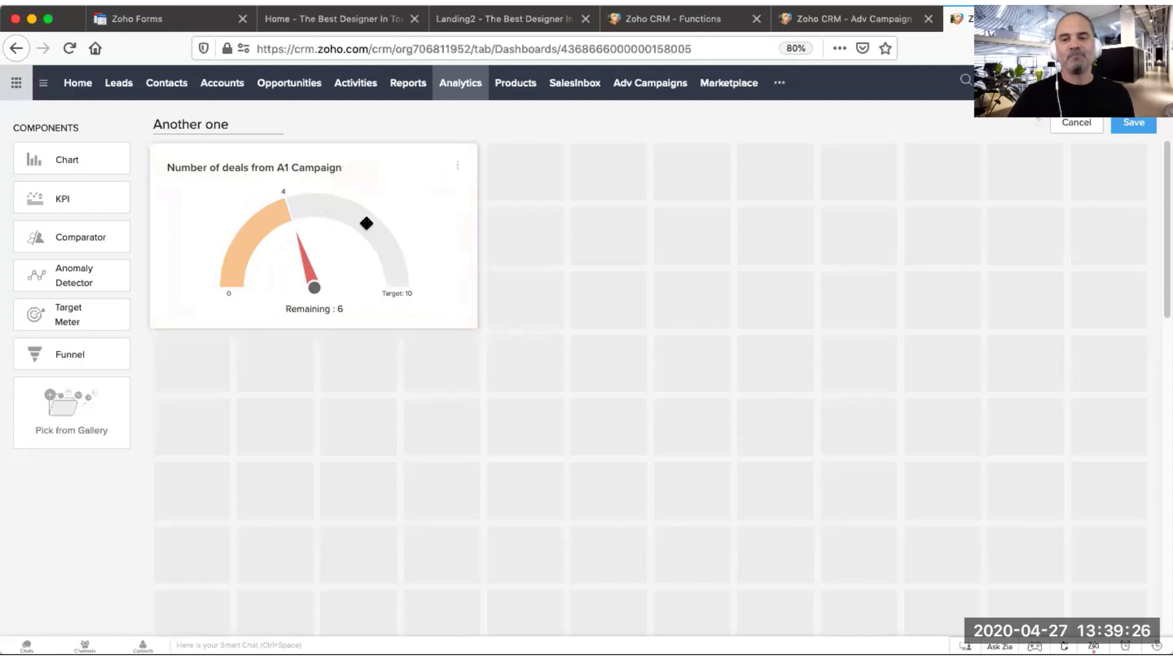
Step: Add a chart component from existing reports, choosing the Leads By Adv Campaign report
{"action": "left_click", "coordinate": [81, 161]}
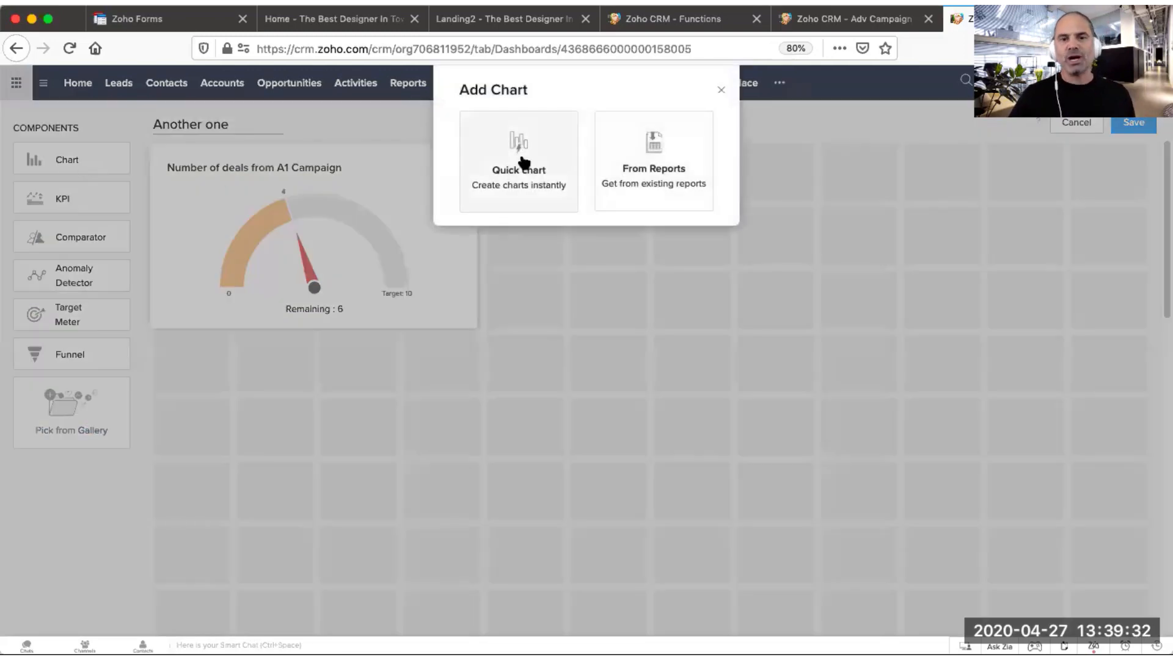
{"action": "left_click", "coordinate": [645, 160]}
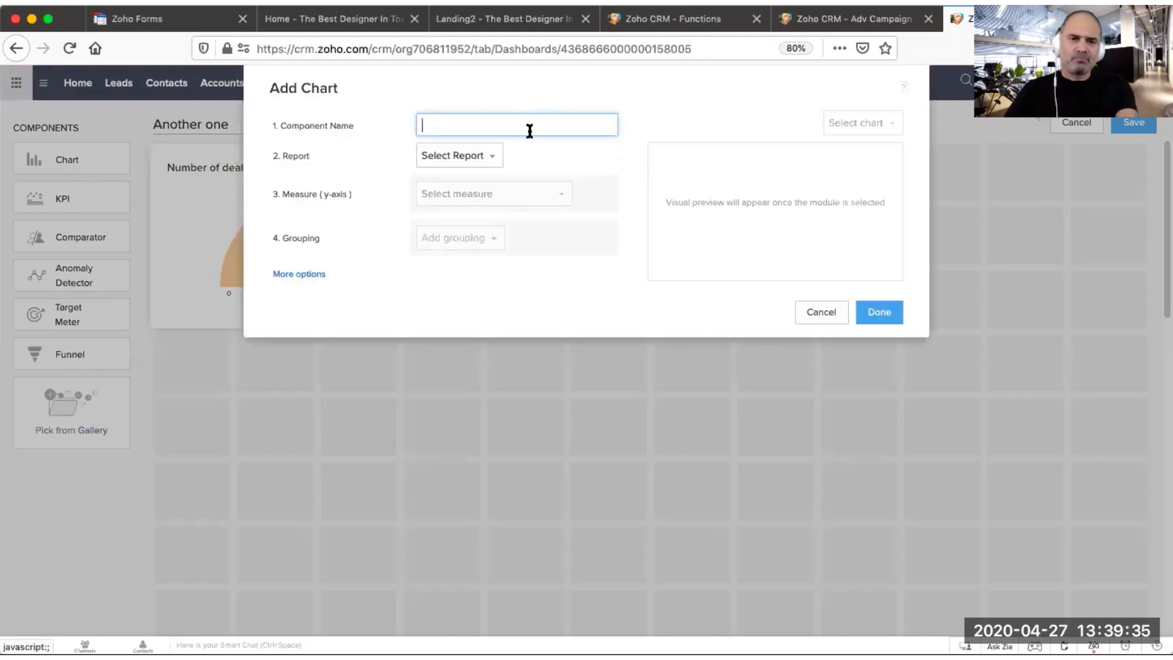
{"action": "left_click", "coordinate": [473, 156]}
{"action": "type", "text": "adv"}
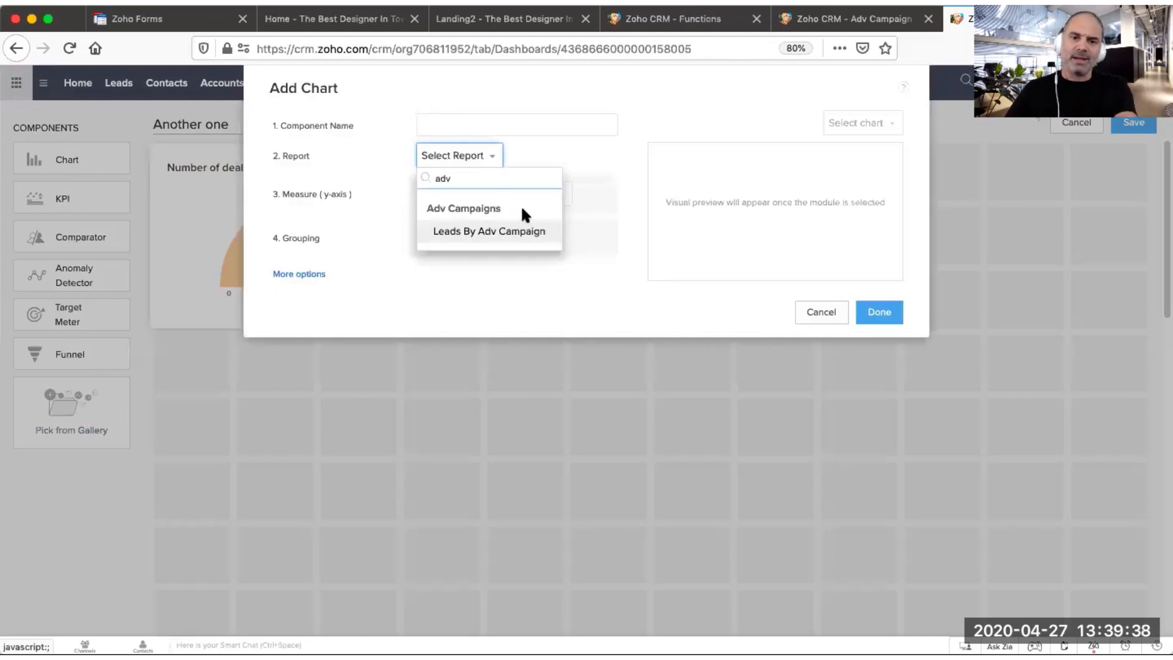
{"action": "left_click", "coordinate": [522, 232]}
Step: Name the chart component Leads By Campaign and add it to the dashboard
{"action": "left_click", "coordinate": [521, 126]}
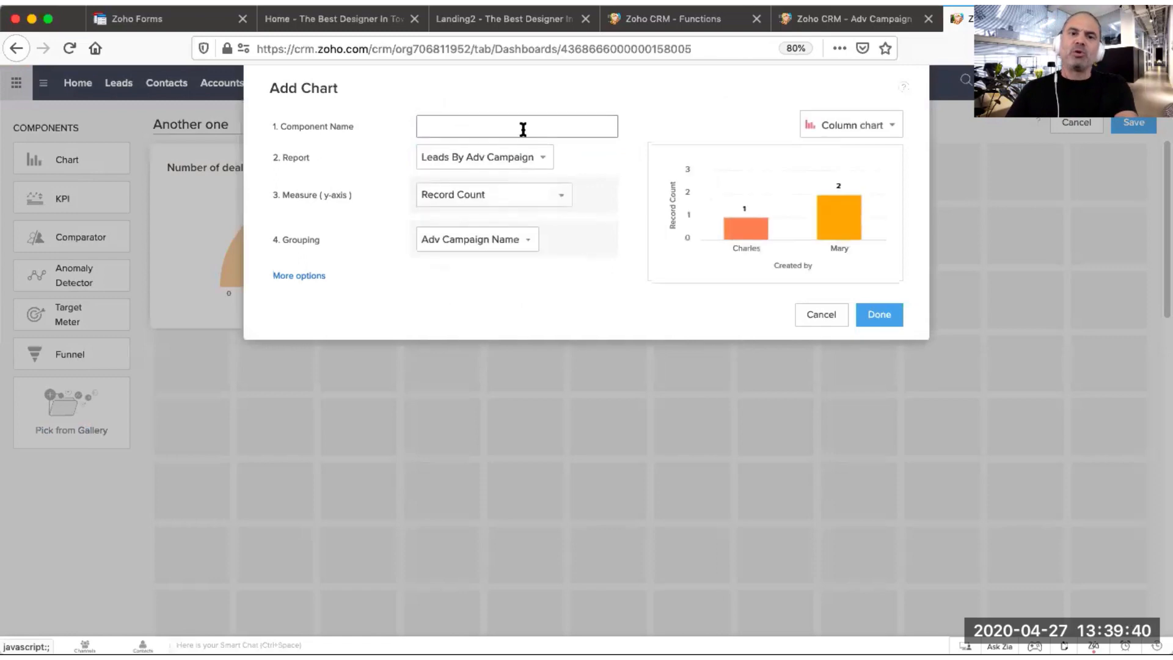
{"action": "type", "text": "L"}
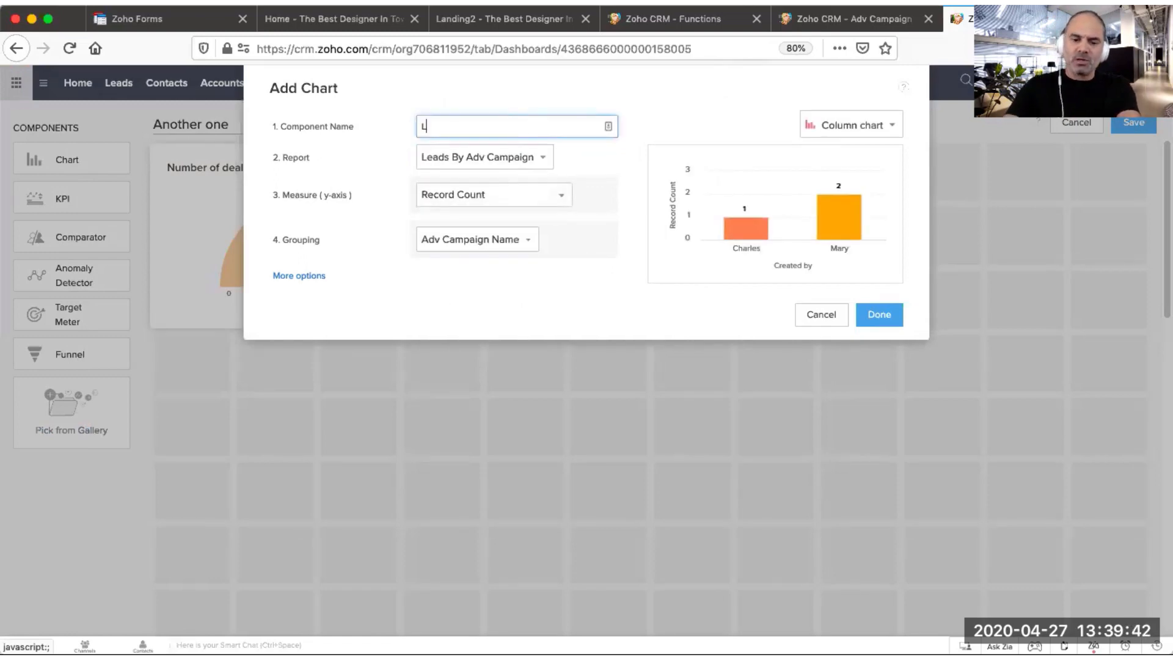
{"action": "type", "text": "eads By"}
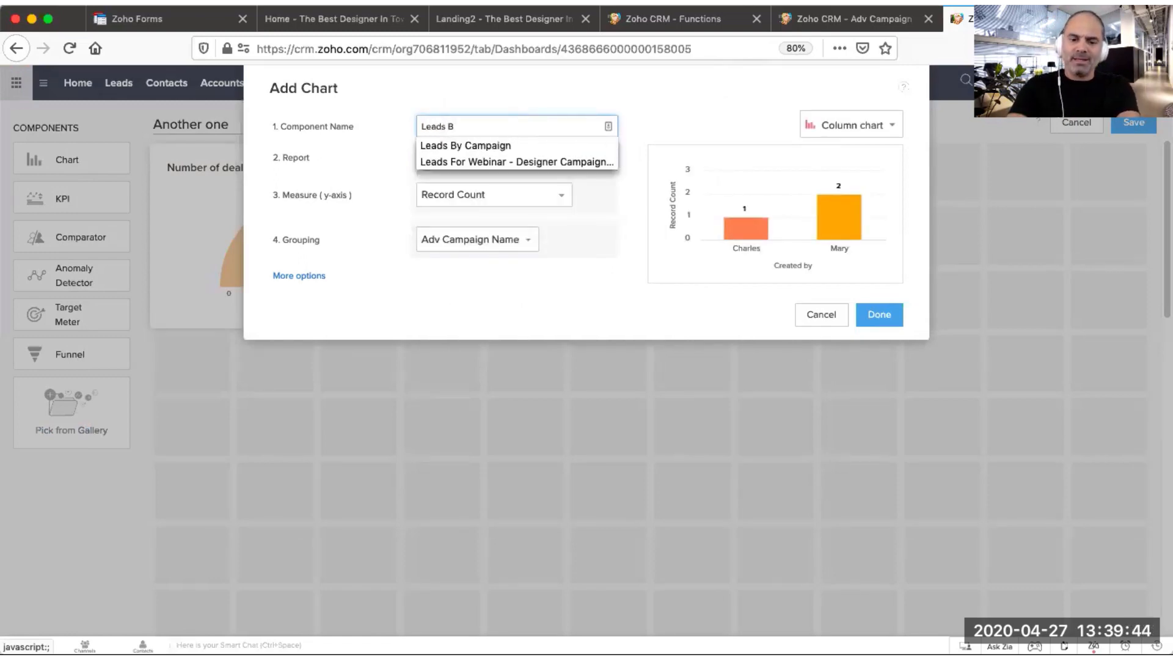
{"action": "left_click", "coordinate": [545, 149]}
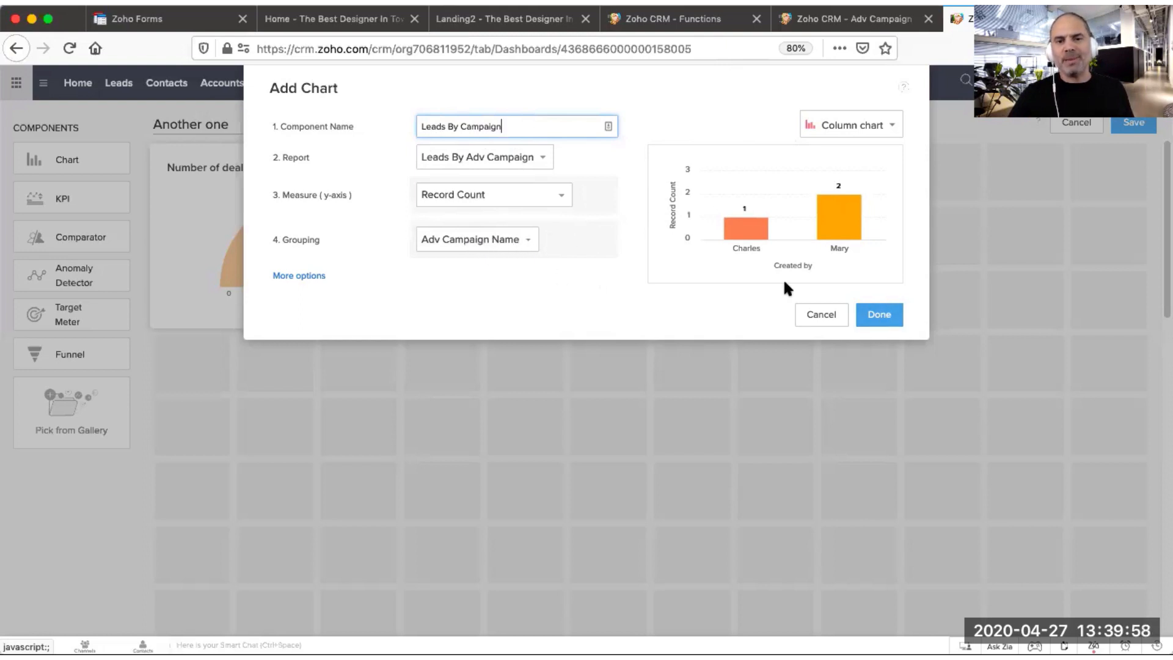
{"action": "left_click", "coordinate": [881, 315]}
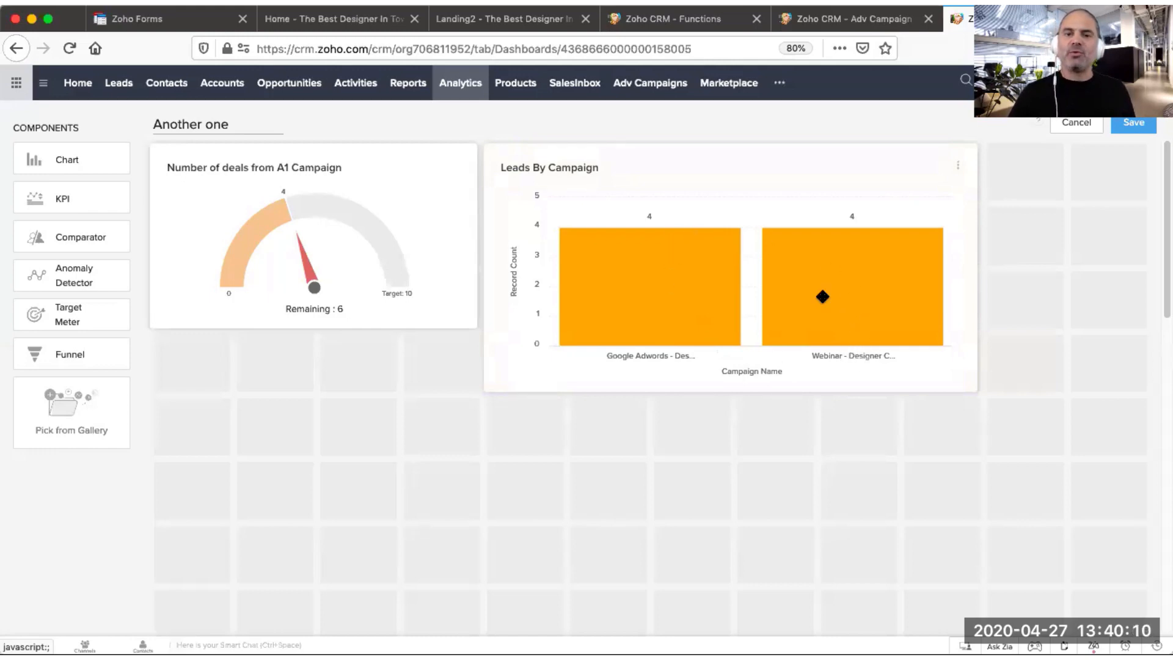
Step: Resize the Leads By Campaign chart to roughly the gauge's width and height
{"action": "left_click", "coordinate": [809, 376]}
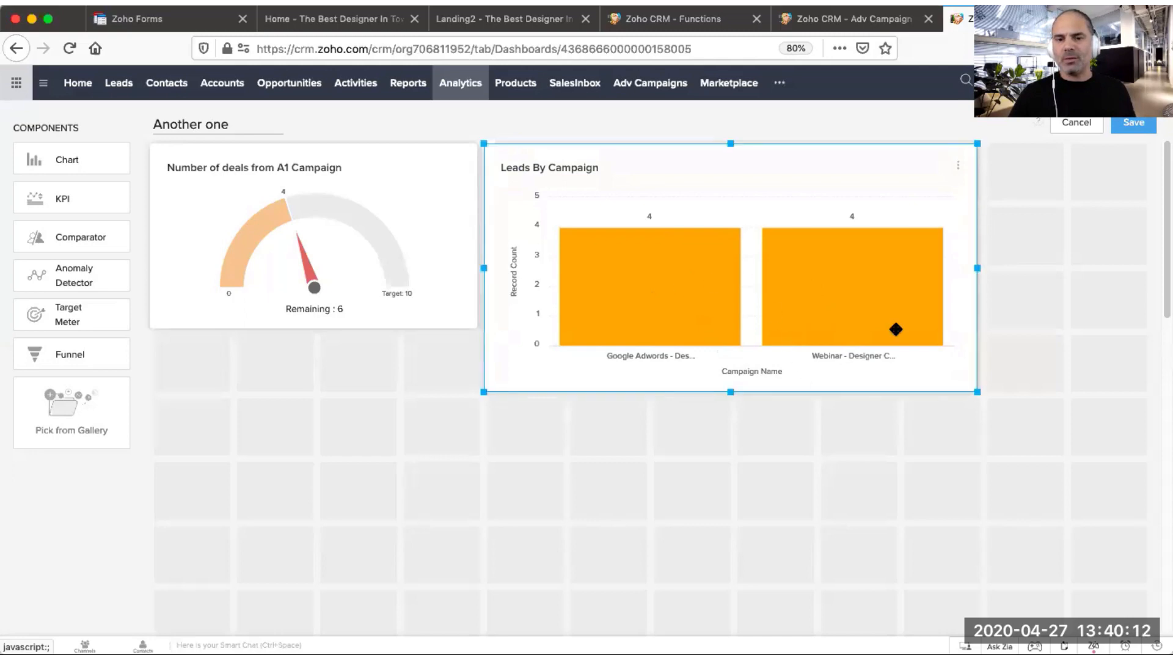
{"action": "left_click_drag", "start_coordinate": [977, 268], "coordinate": [810, 278]}
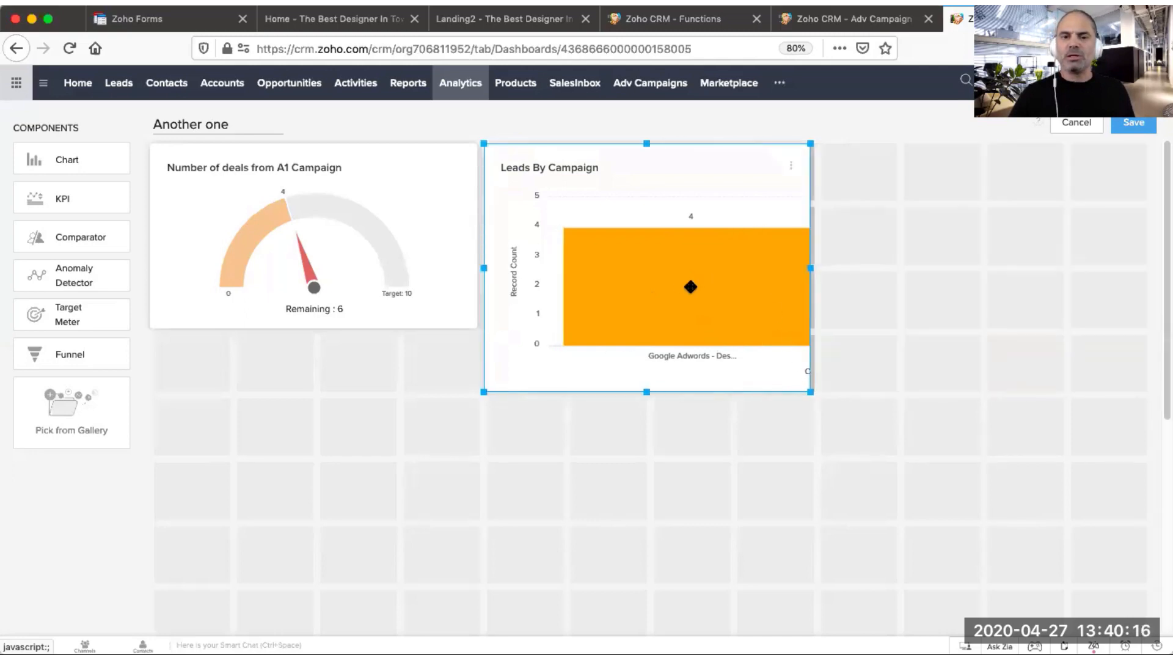
{"action": "left_click_drag", "start_coordinate": [645, 392], "coordinate": [673, 320]}
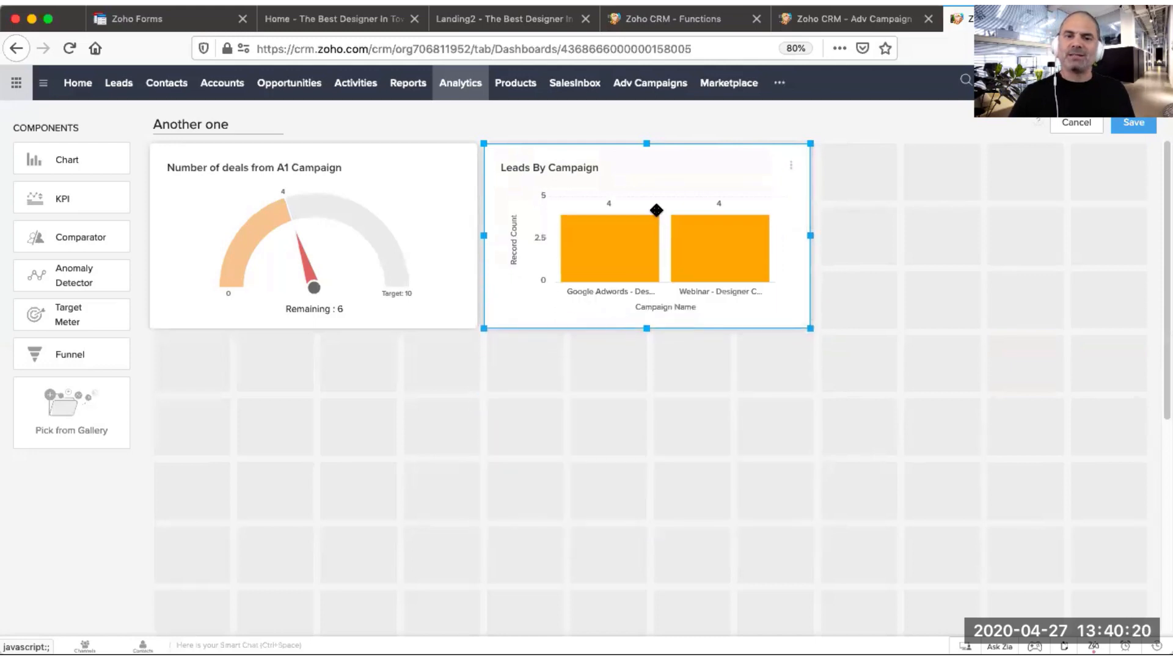
Step: Place the chart and the gauge side by side on the dashboard's right and save the dashboard
{"action": "left_click_drag", "start_coordinate": [657, 204], "coordinate": [1033, 210]}
{"action": "left_click_drag", "start_coordinate": [284, 224], "coordinate": [593, 240]}
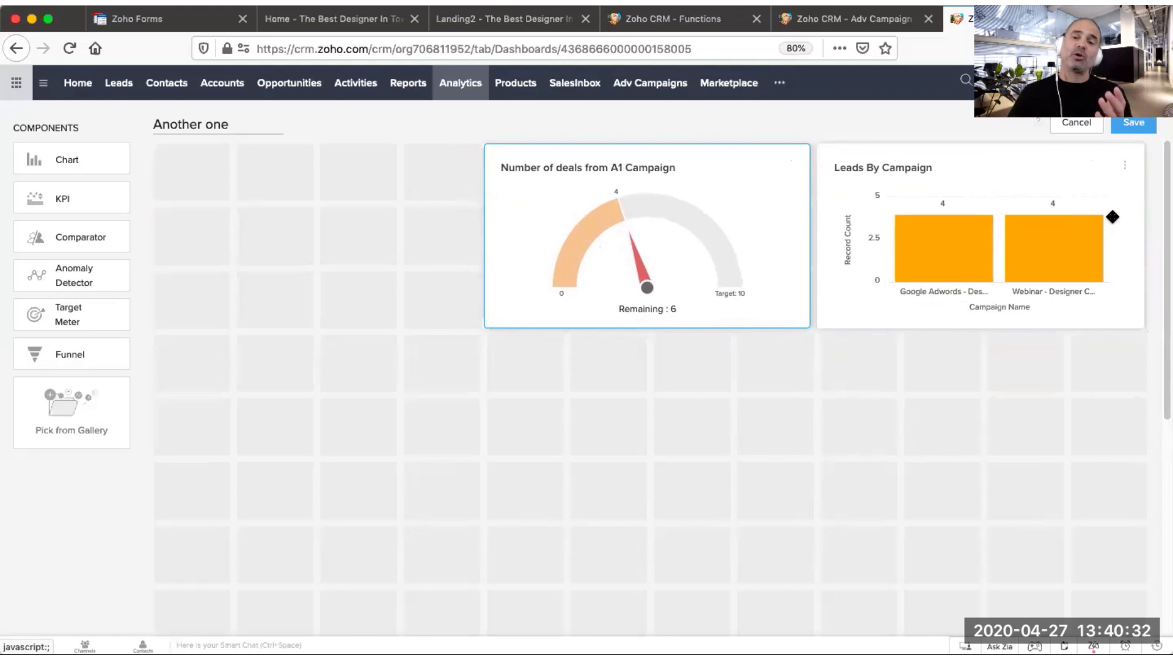
{"action": "left_click", "coordinate": [1135, 124]}
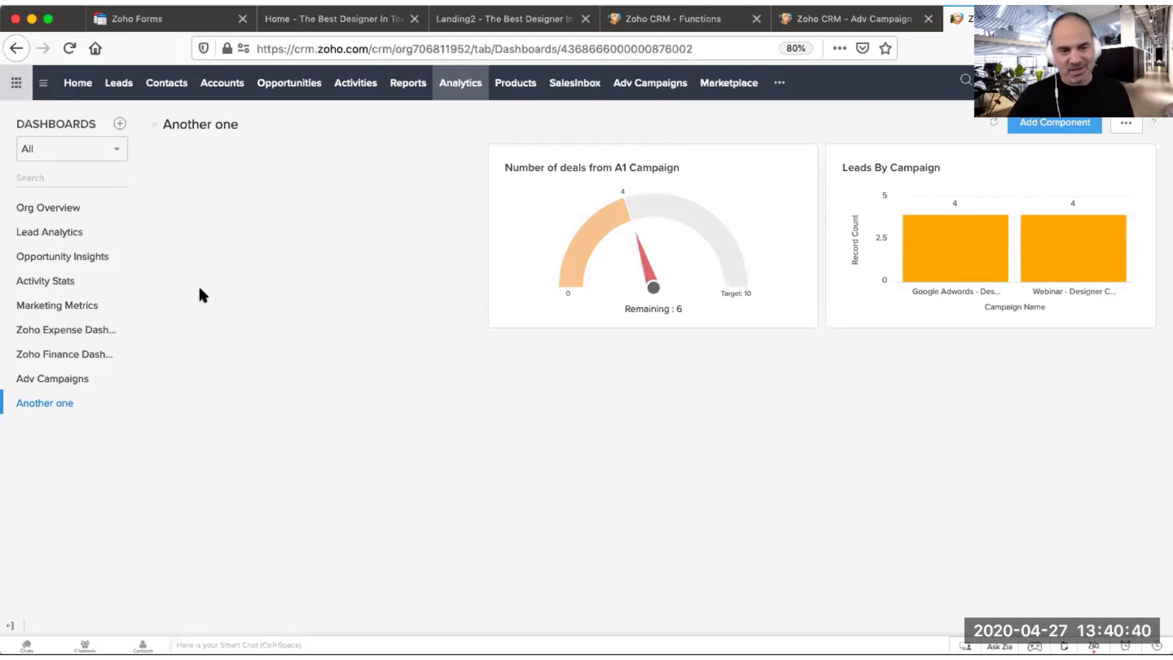
Step: Open the Adv Campaigns dashboard and review its gauges and charts
{"action": "left_click", "coordinate": [71, 379]}
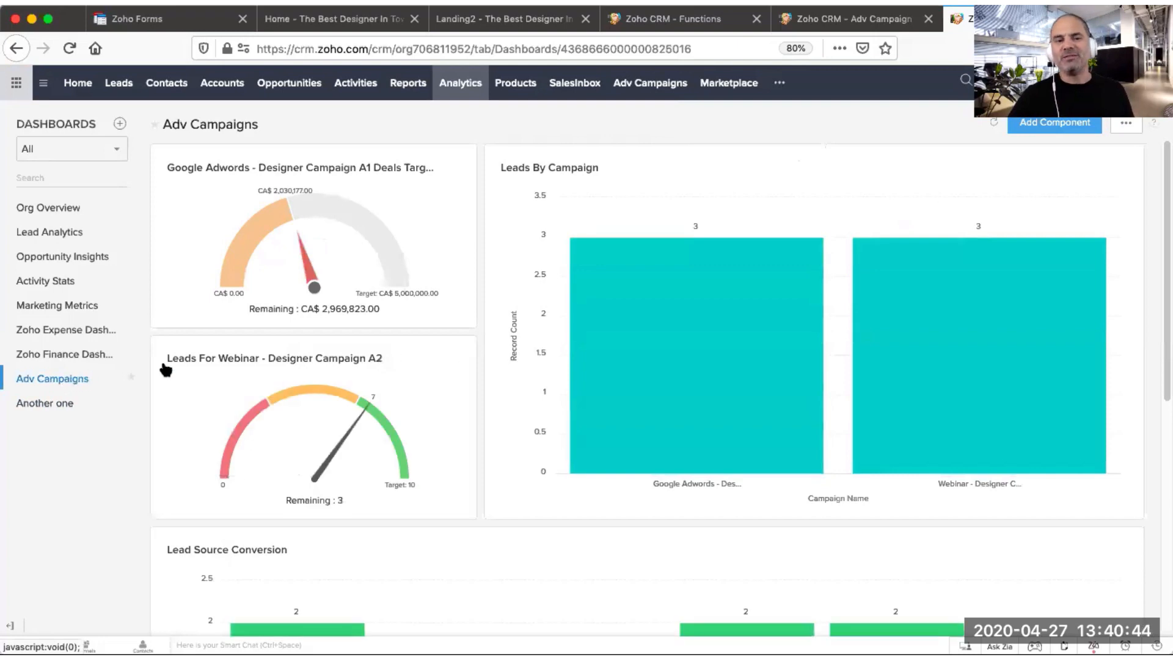
{"action": "mouse_move", "coordinate": [344, 398]}
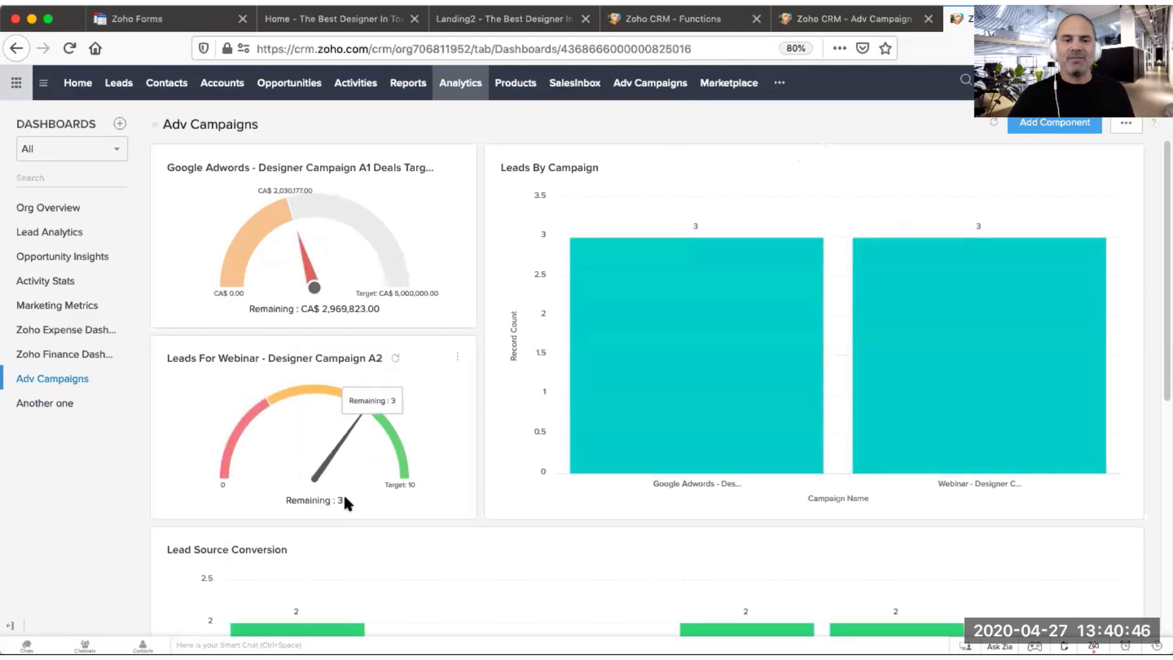
{"action": "mouse_move", "coordinate": [331, 228]}
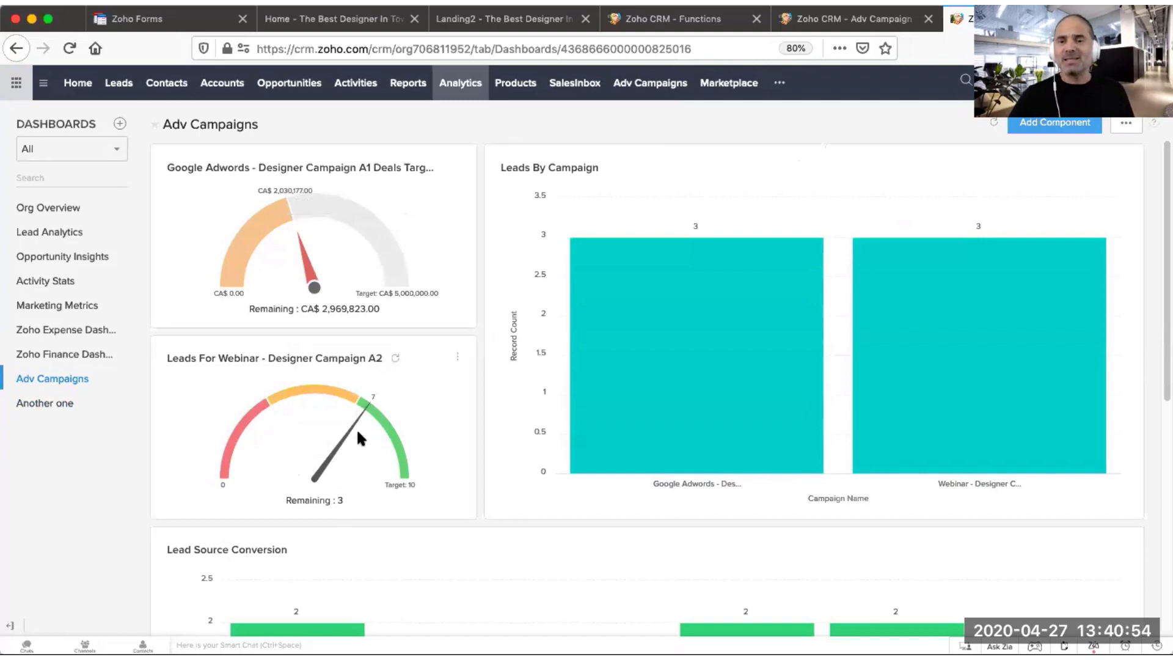
{"action": "scroll", "coordinate": [834, 359], "scroll_direction": "down", "scroll_amount": 1}
{"action": "scroll", "coordinate": [834, 358], "scroll_direction": "down", "scroll_amount": 5}
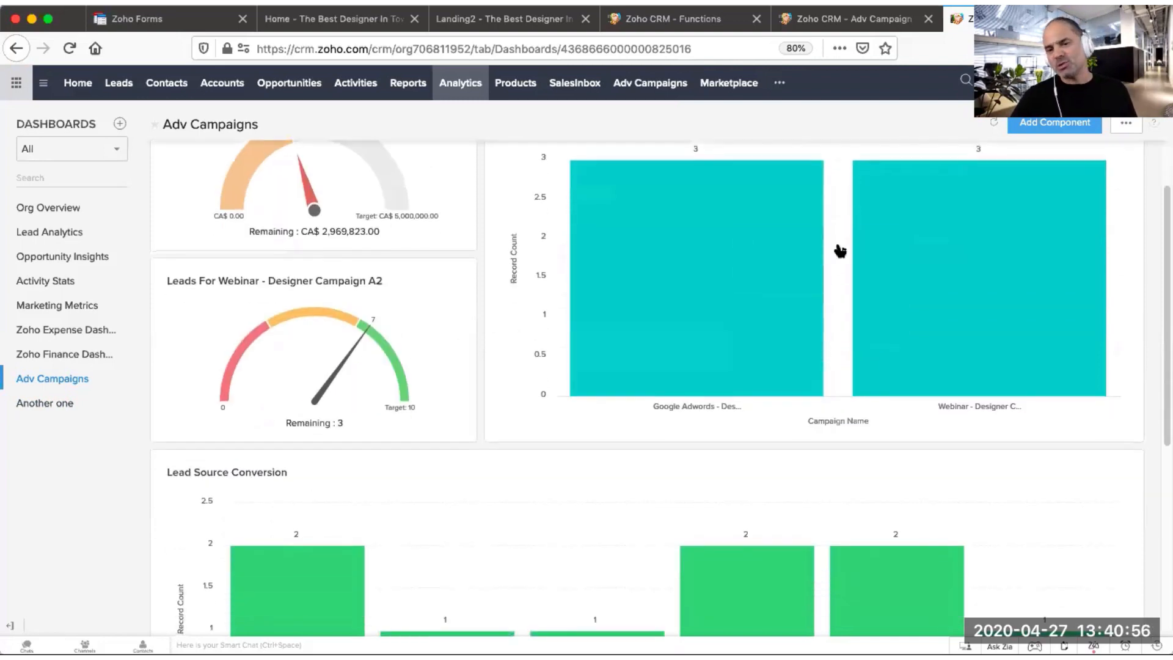
{"action": "scroll", "coordinate": [783, 414], "scroll_direction": "down", "scroll_amount": 5}
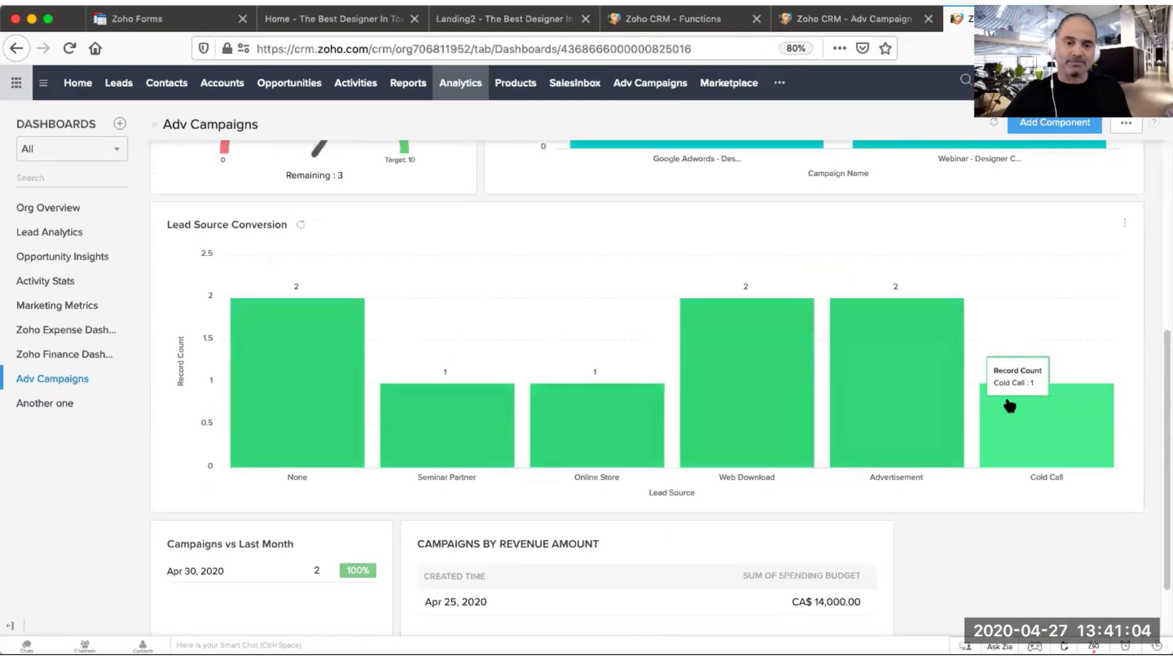
{"action": "scroll", "coordinate": [815, 375], "scroll_direction": "down", "scroll_amount": 2}
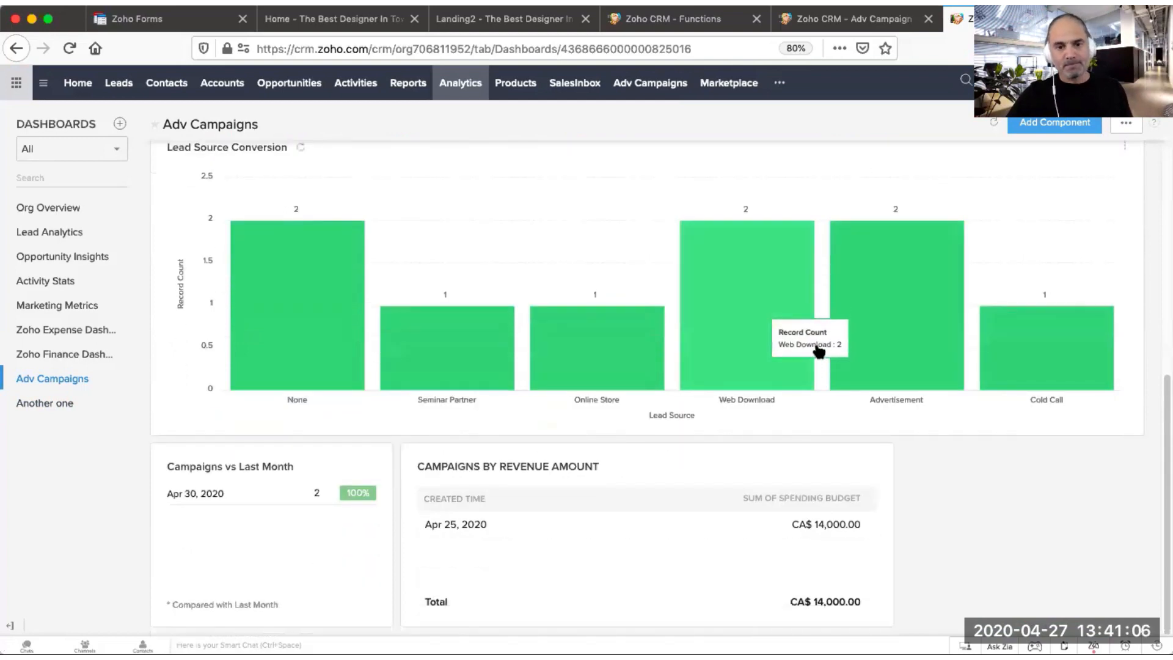
{"action": "scroll", "coordinate": [822, 348], "scroll_direction": "up", "scroll_amount": 10}
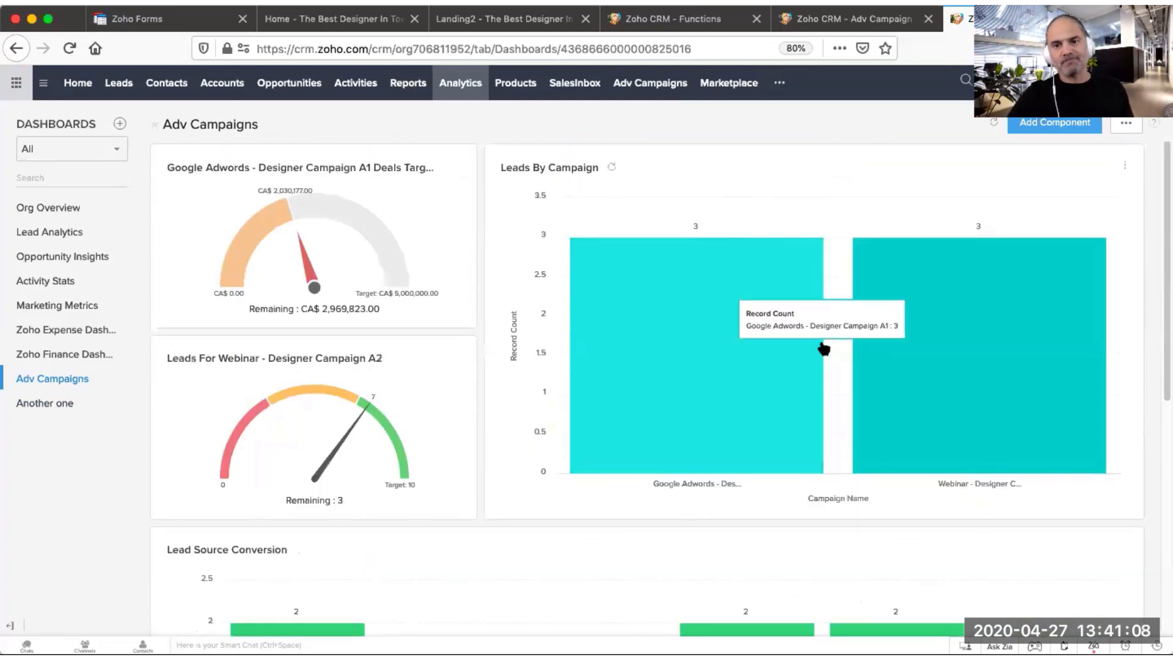